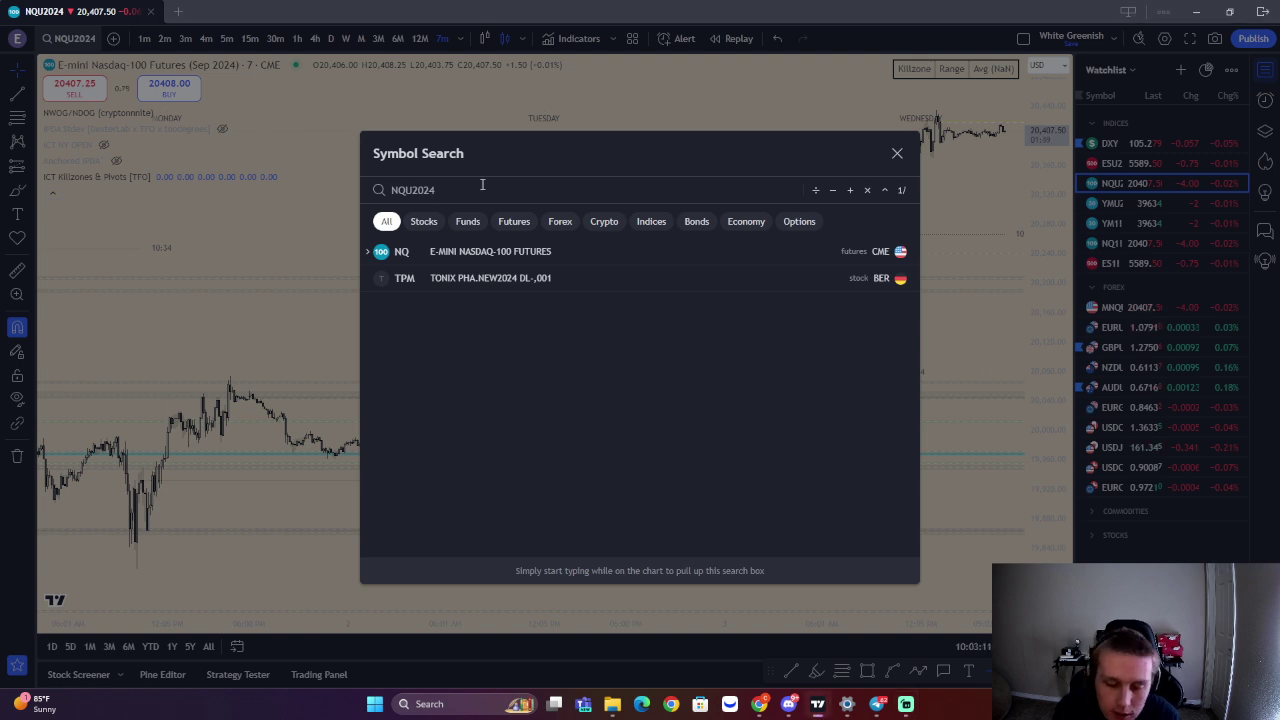
Load the March 2017 E-mini Nasdaq-100 futures contract, NQH2017, in the chart
key(BackSpace)
key(BackSpace)
key(BackSpace)
key(BackSpace)
key(BackSpace)
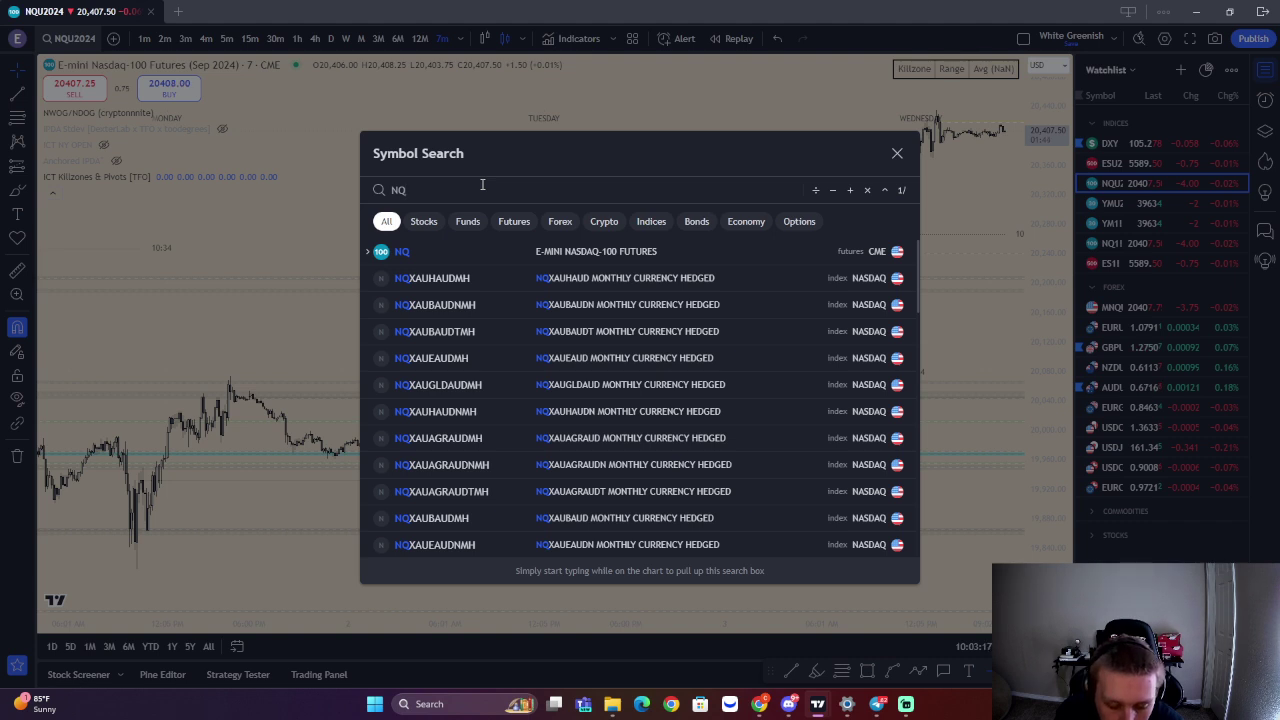
text(H2017)
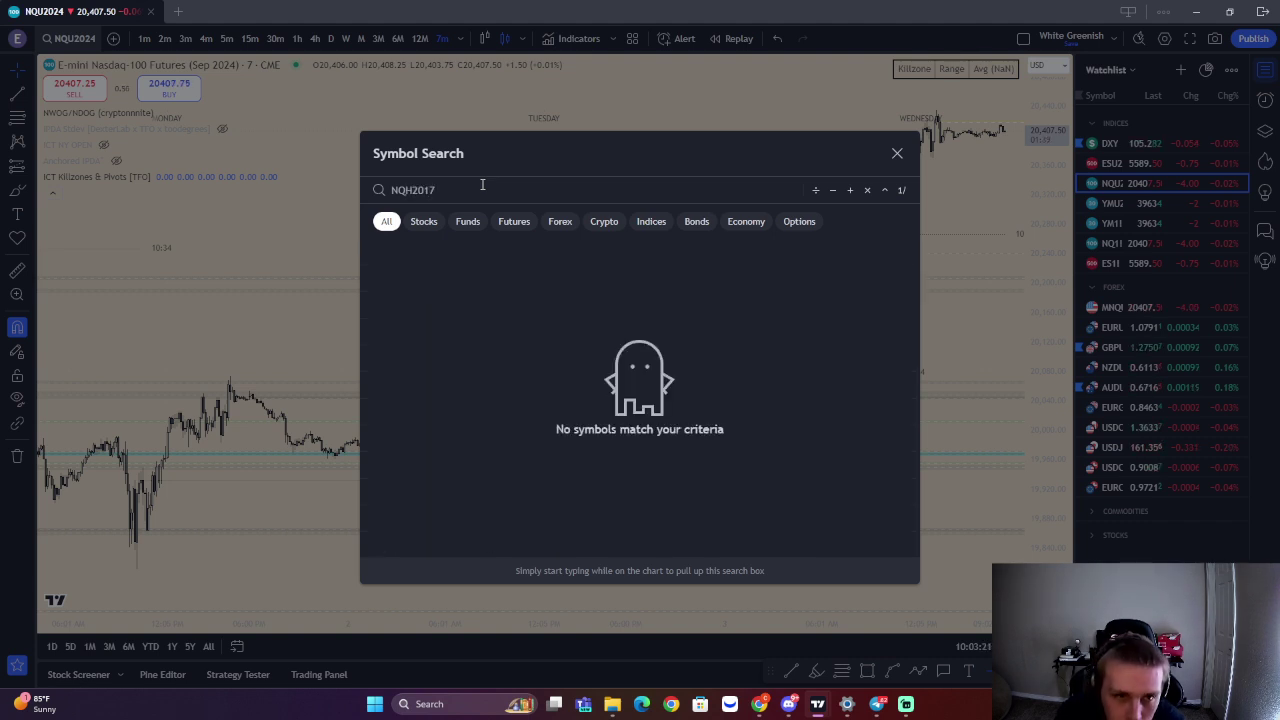
key(Return)
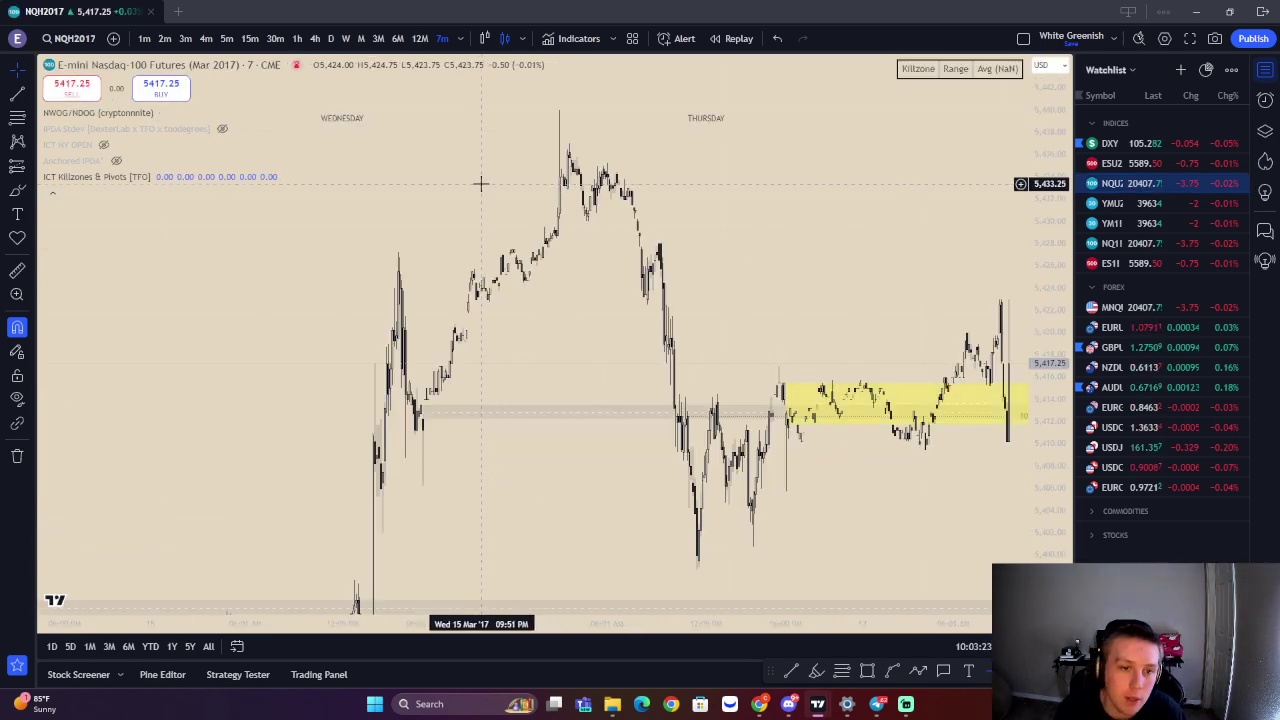
Review the NWOG/NDOG indicator's input settings for the weekly and daily opening gaps, keeping the options as they are
mouse_move(122, 134)
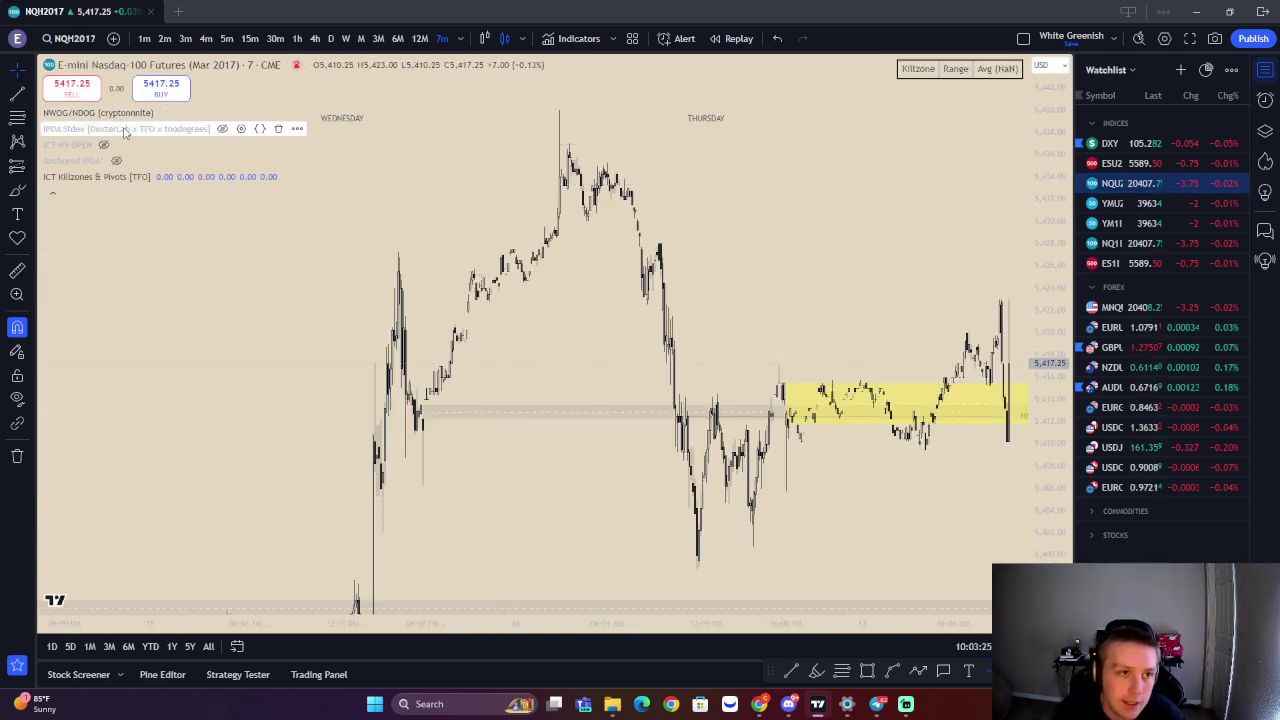
mouse_move(154, 118)
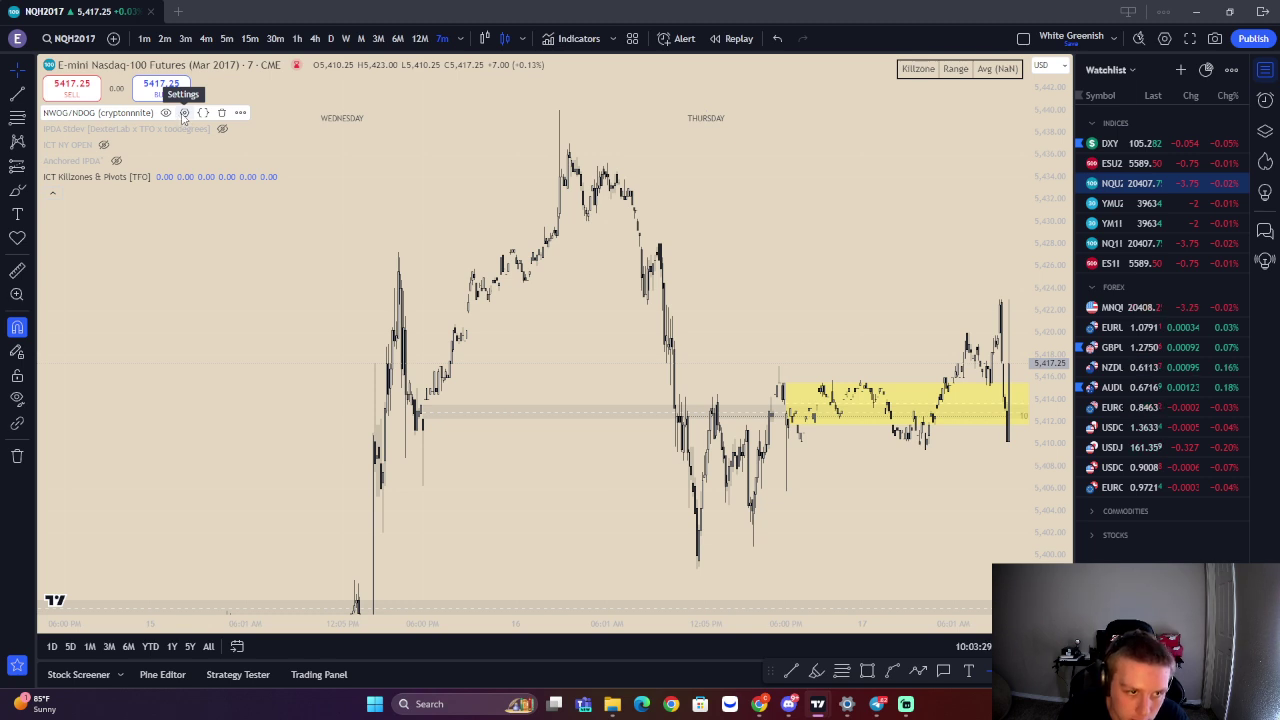
click(184, 113)
scroll(660, 238, down, 2)
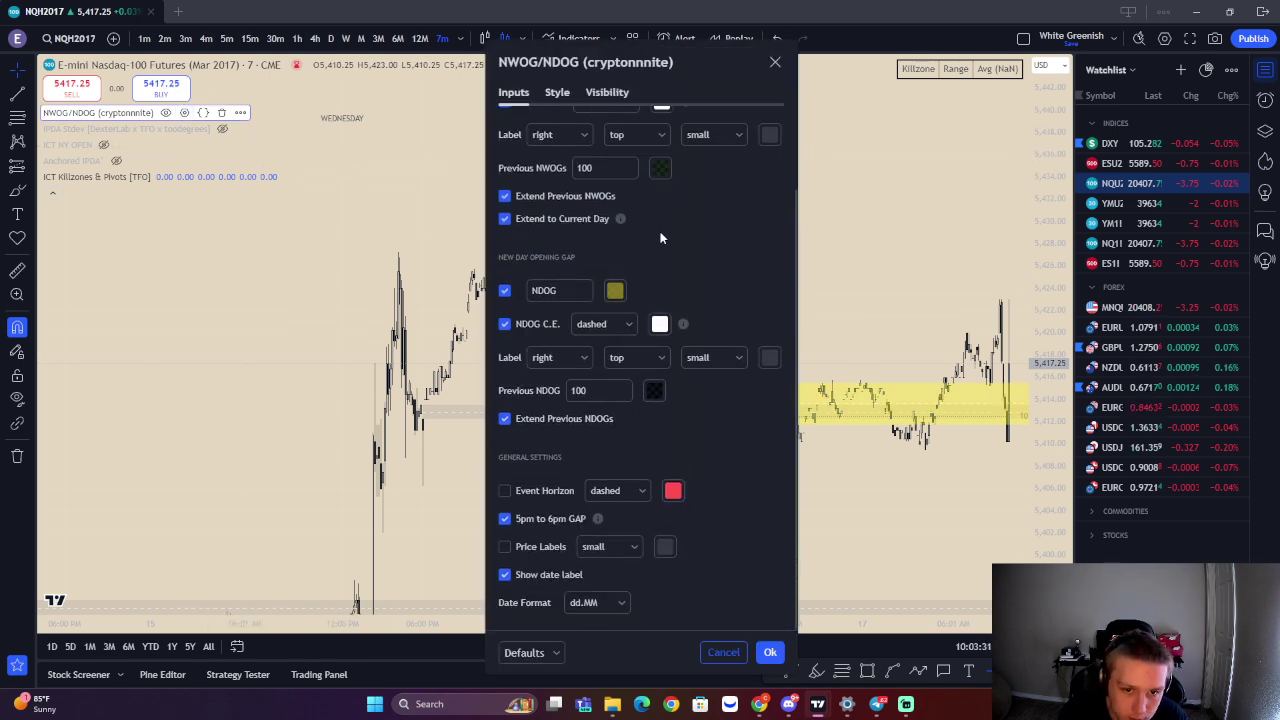
scroll(642, 338, up, 2)
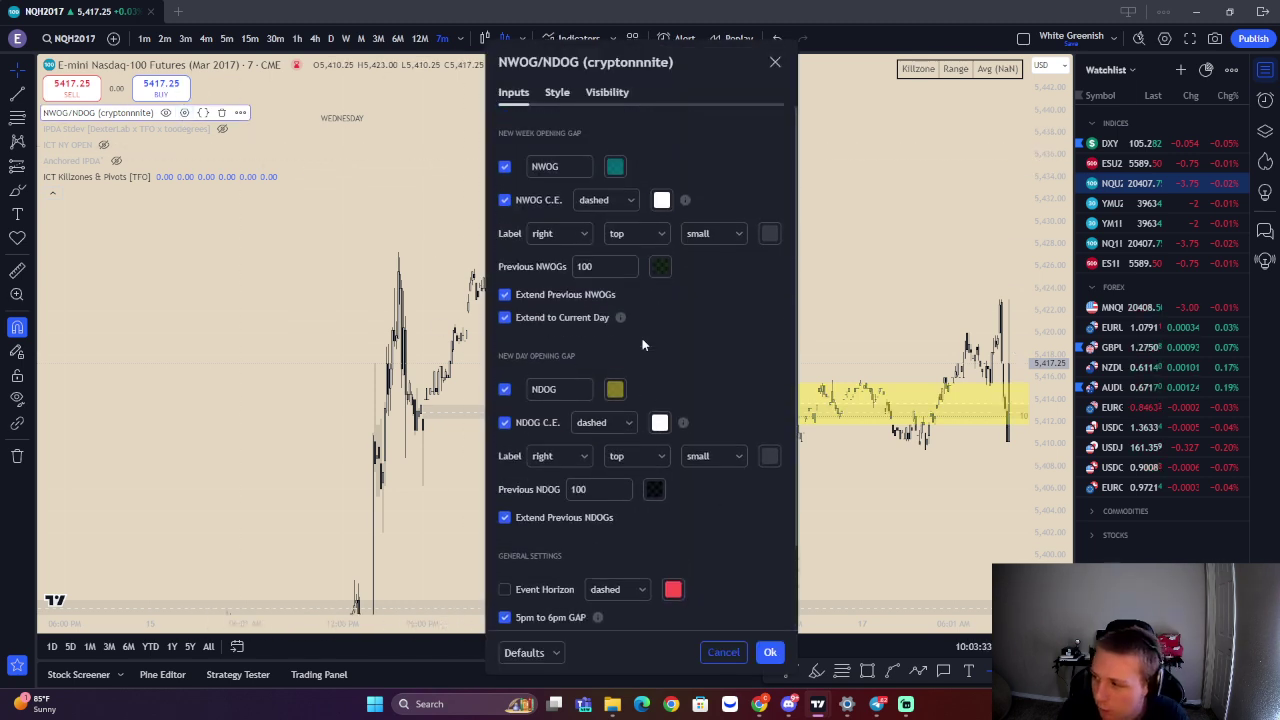
mouse_move(200, 128)
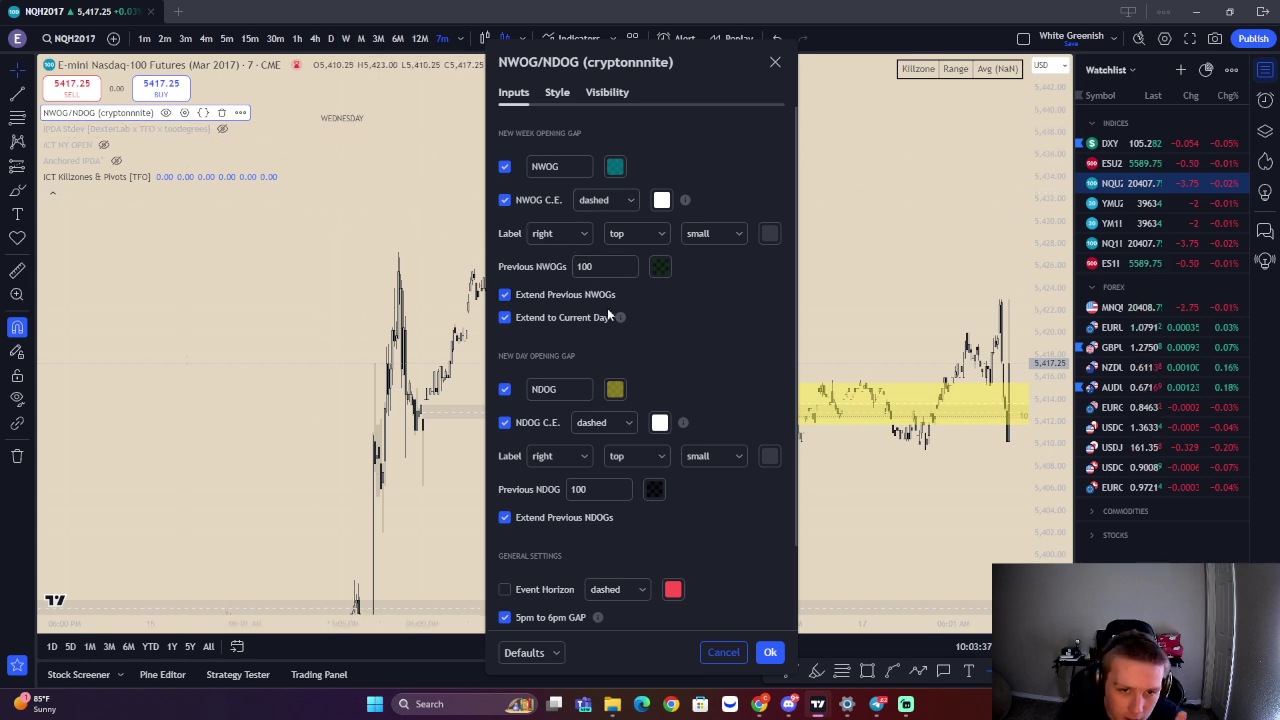
mouse_move(624, 266)
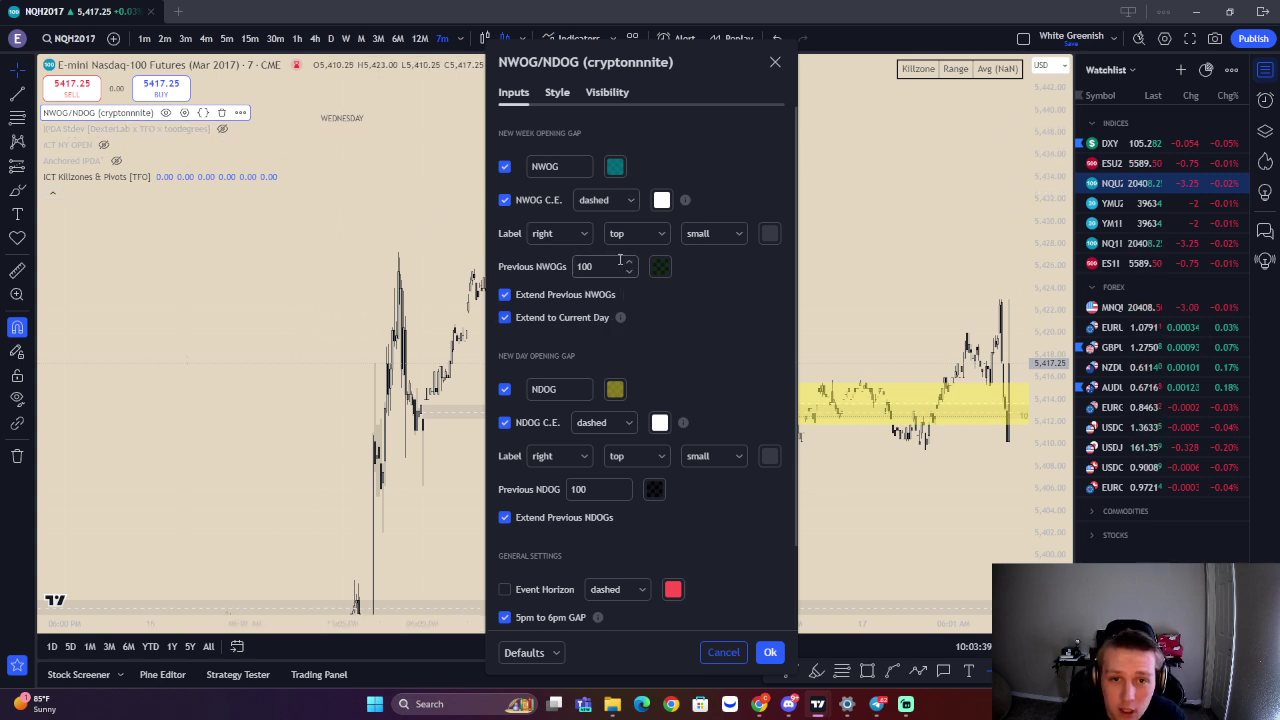
click(770, 652)
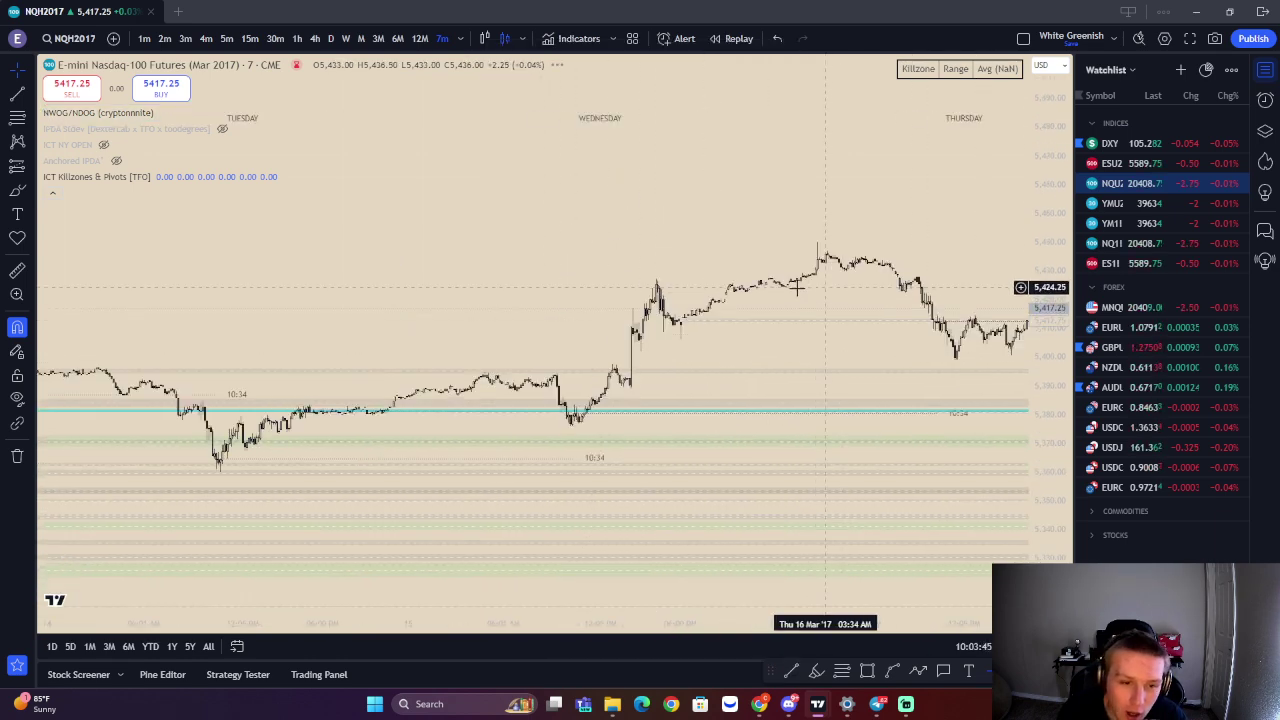
Compare the plotted opening gaps of mid-March 2017 with the previous NWOG and NDOG counts in the indicator's settings
scroll(800, 320, down, 5)
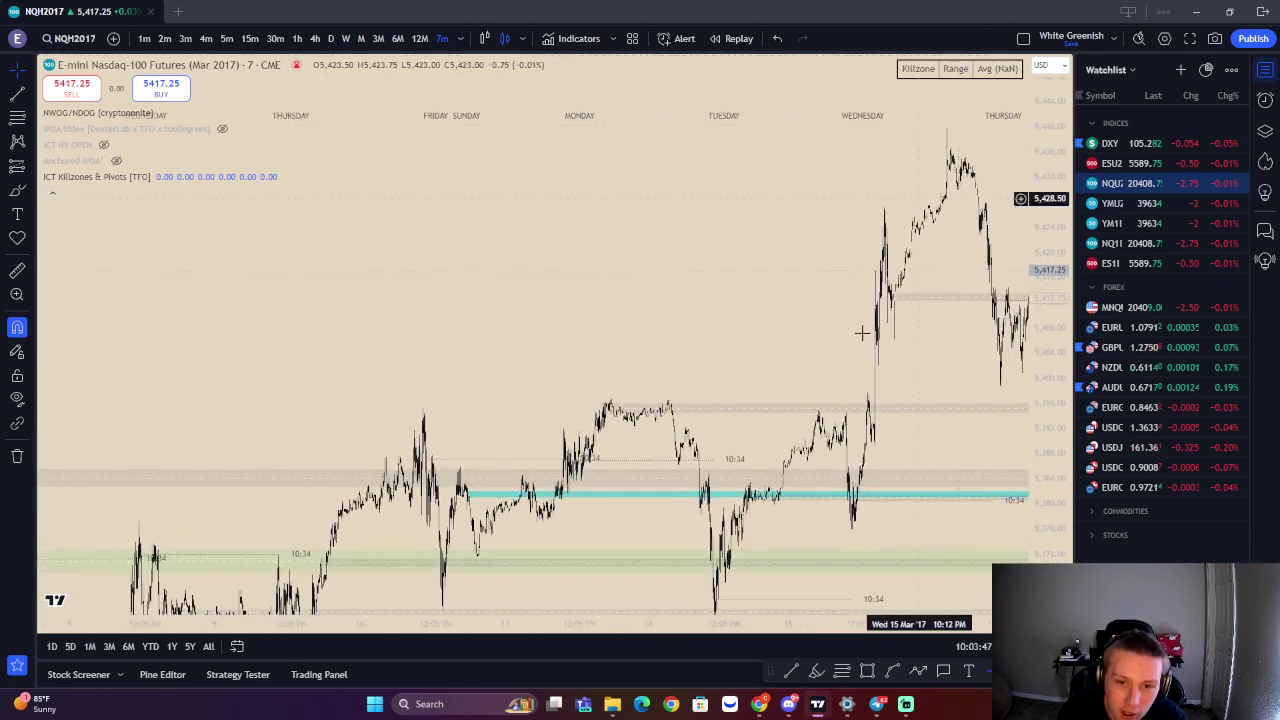
scroll(829, 294, up, 5)
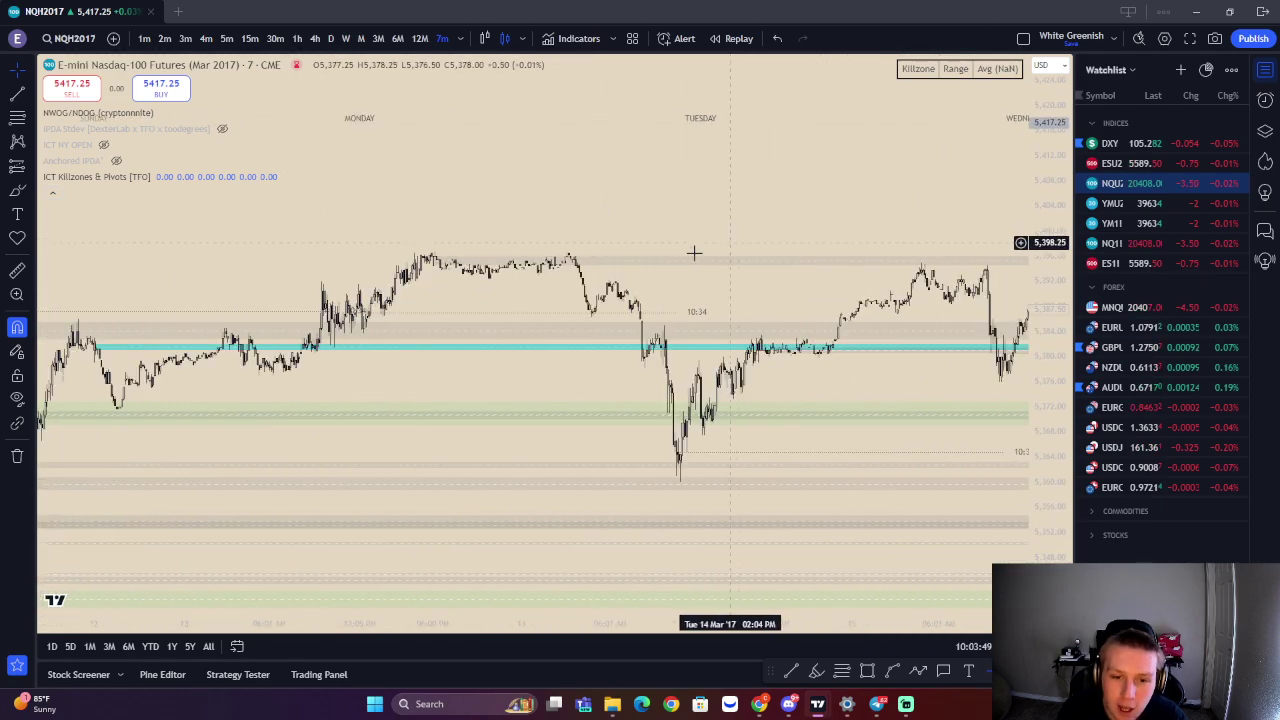
mouse_move(142, 131)
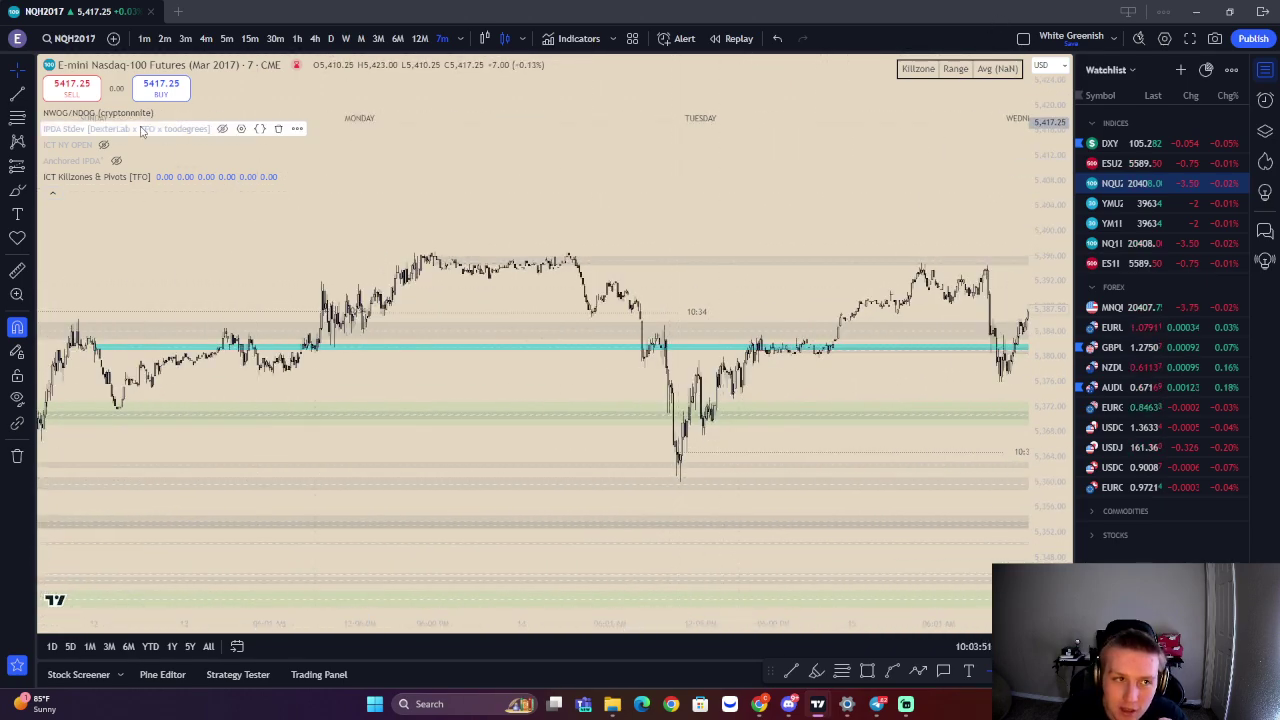
click(184, 112)
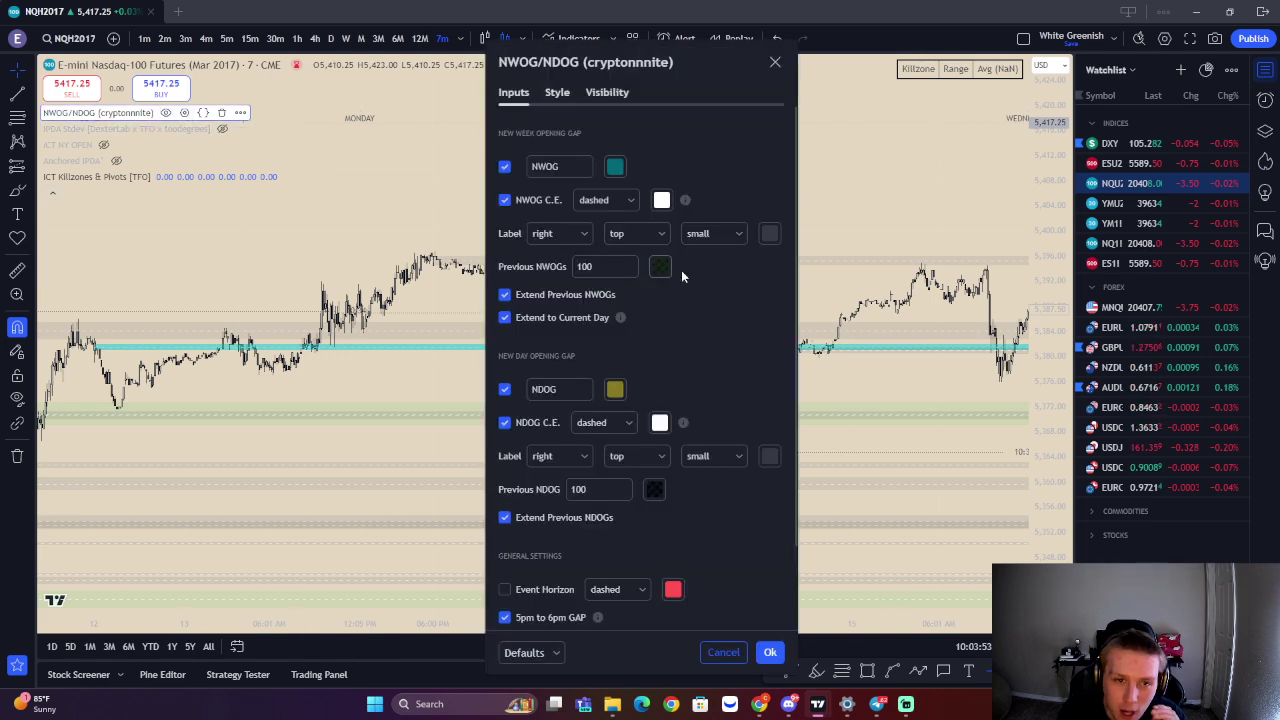
click(770, 652)
Examine the price action around the new week opening gap between Friday 10 and Sunday 12 March 2017
scroll(511, 249, up, 3)
drag(530, 250, 763, 243)
drag(582, 267, 777, 268)
scroll(790, 262, up, 3)
drag(680, 243, 800, 234)
scroll(741, 251, up, 2)
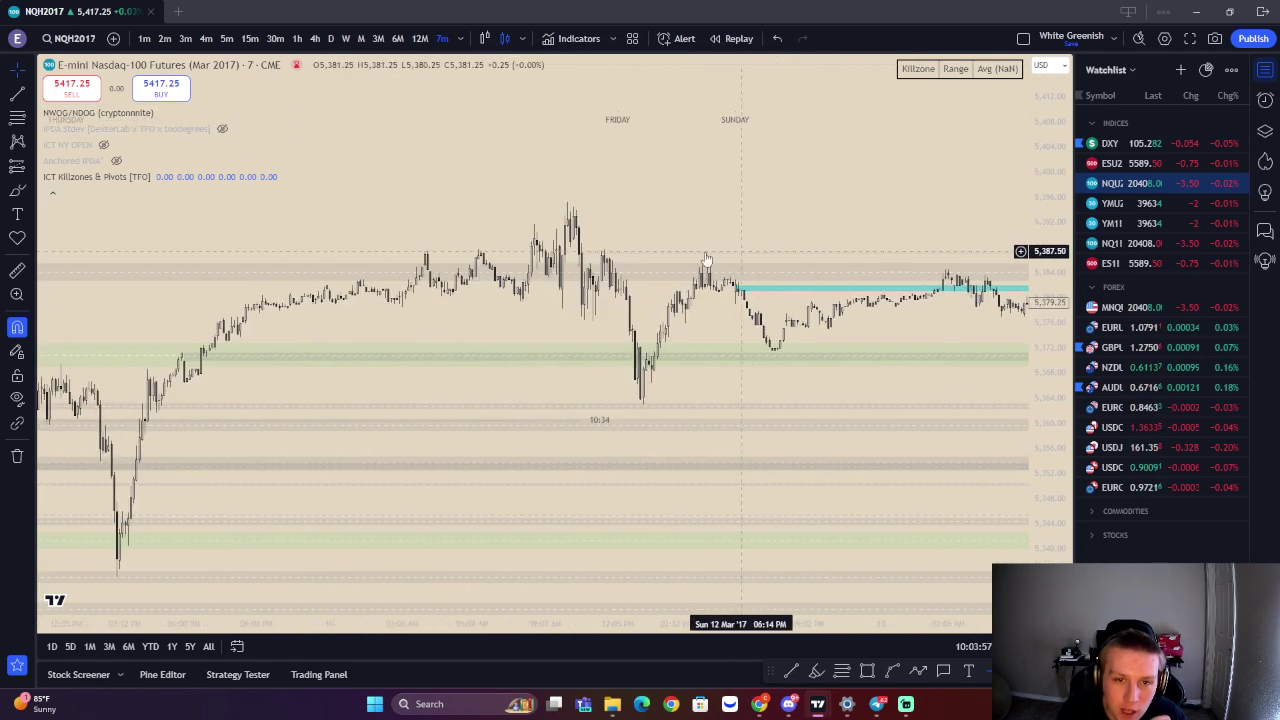
scroll(705, 260, up, 2)
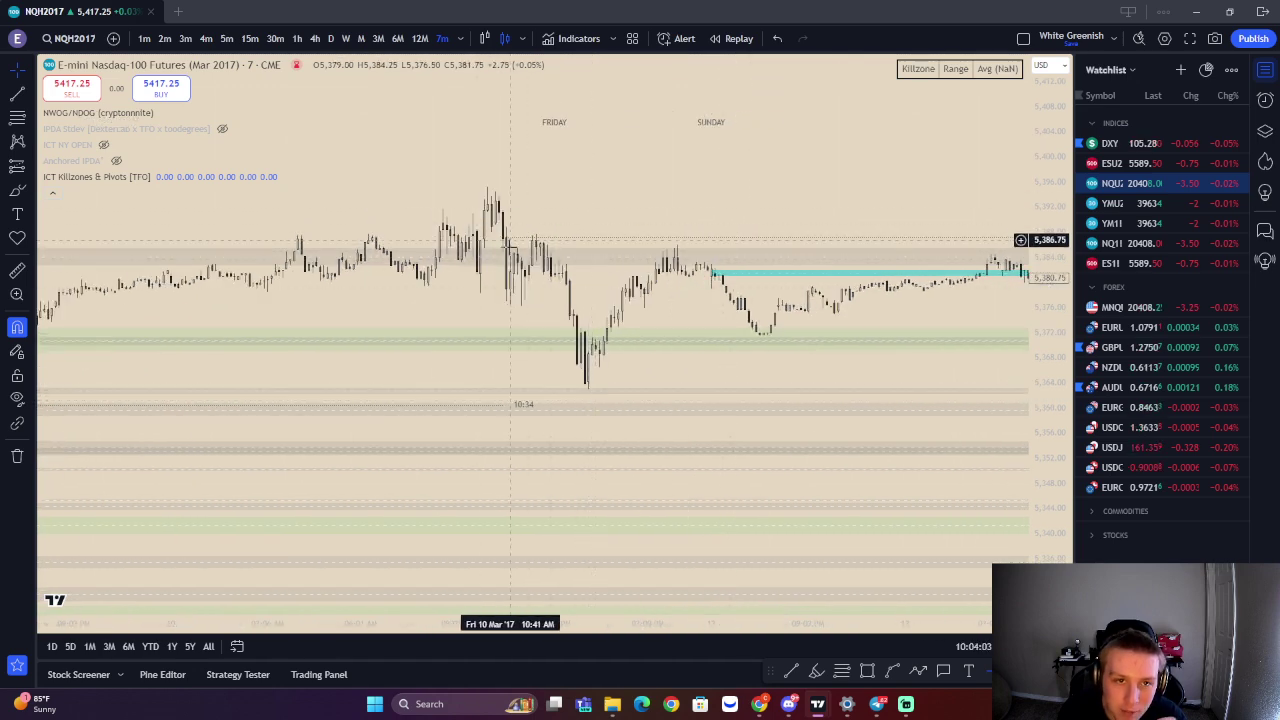
scroll(530, 282, down, 3)
scroll(540, 284, up, 1)
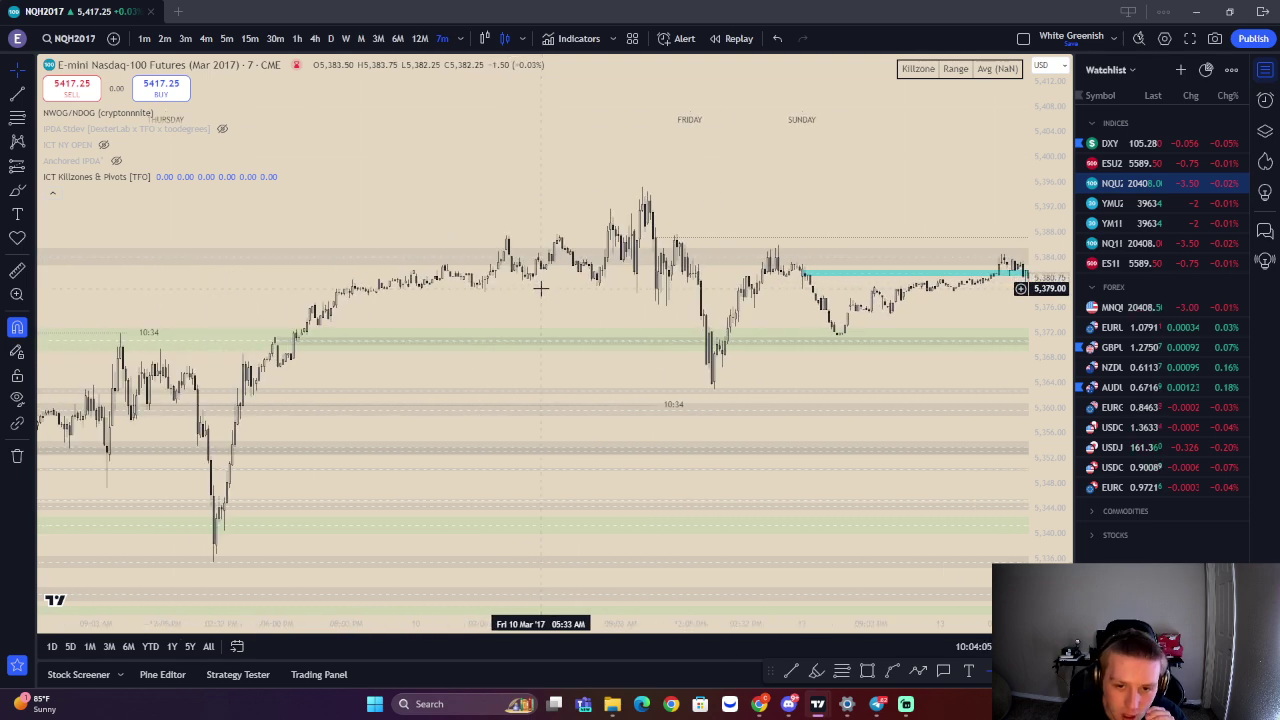
scroll(540, 288, up, 1)
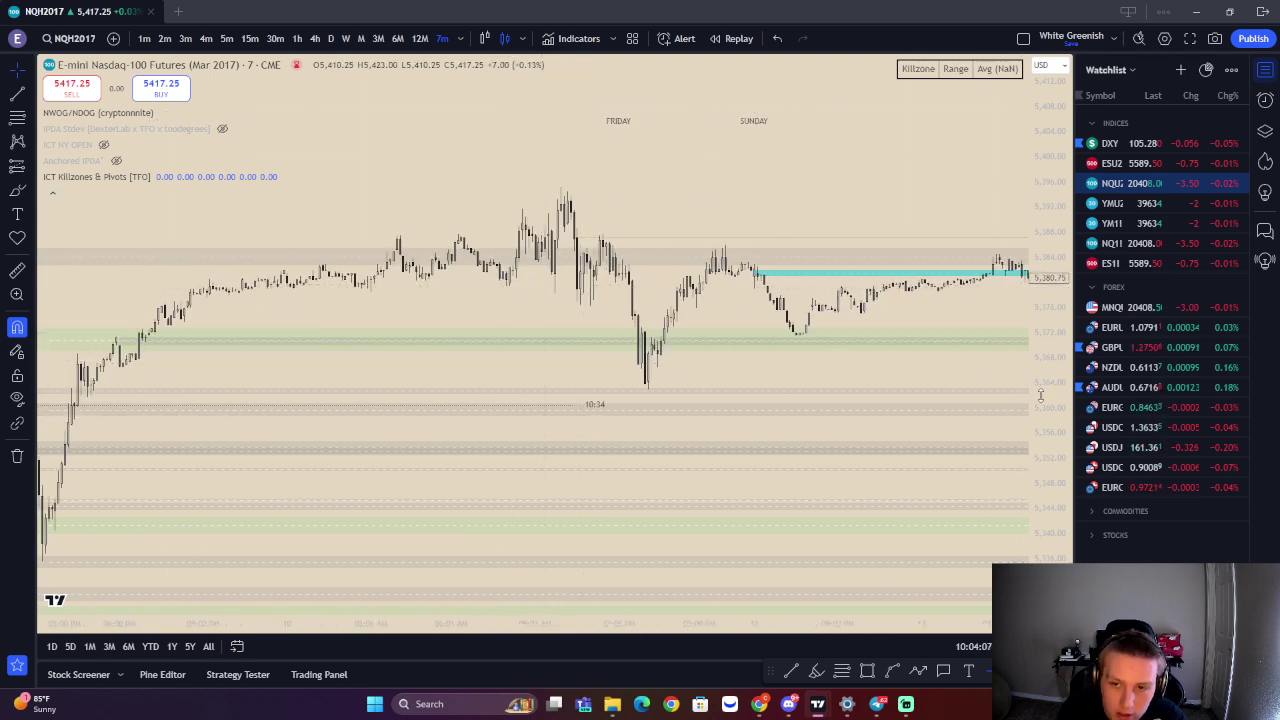
drag(1041, 395, 1041, 228)
scroll(977, 276, up, 1)
drag(825, 308, 851, 317)
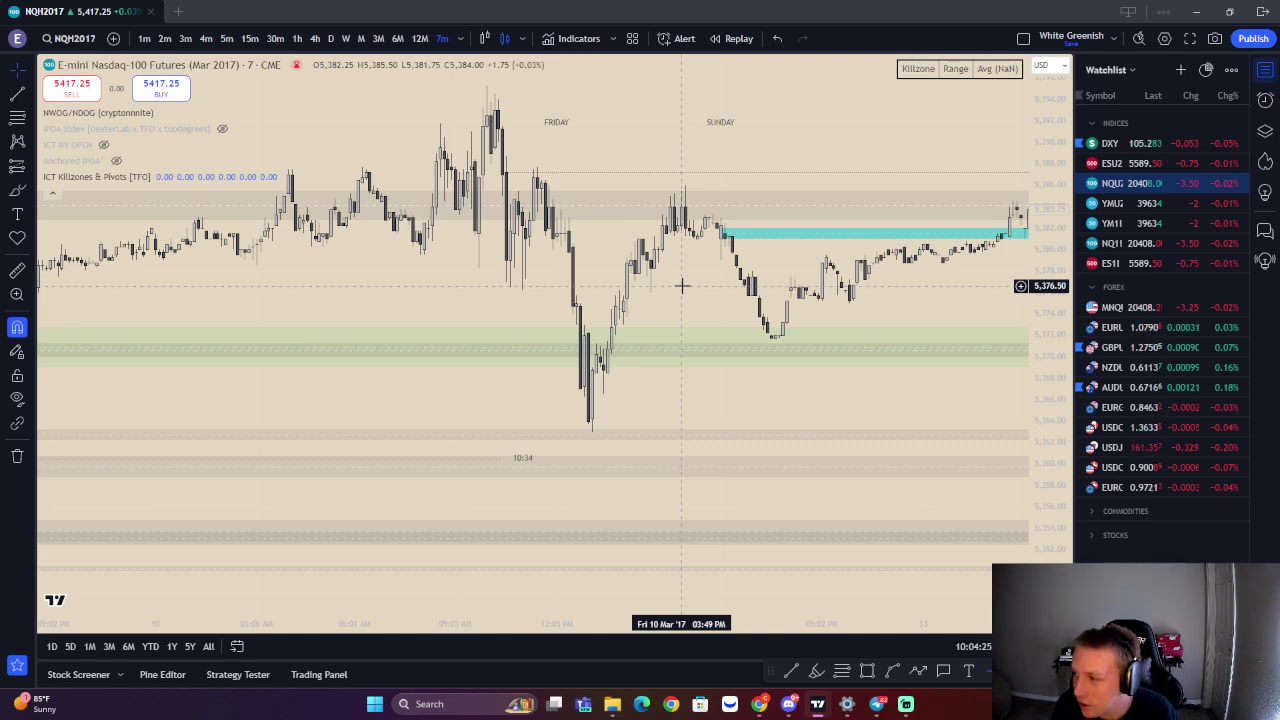
Inspect Friday 10 March's swing high, sell-off and afternoon retracement against the shaded opening gap zones
drag(585, 215, 629, 237)
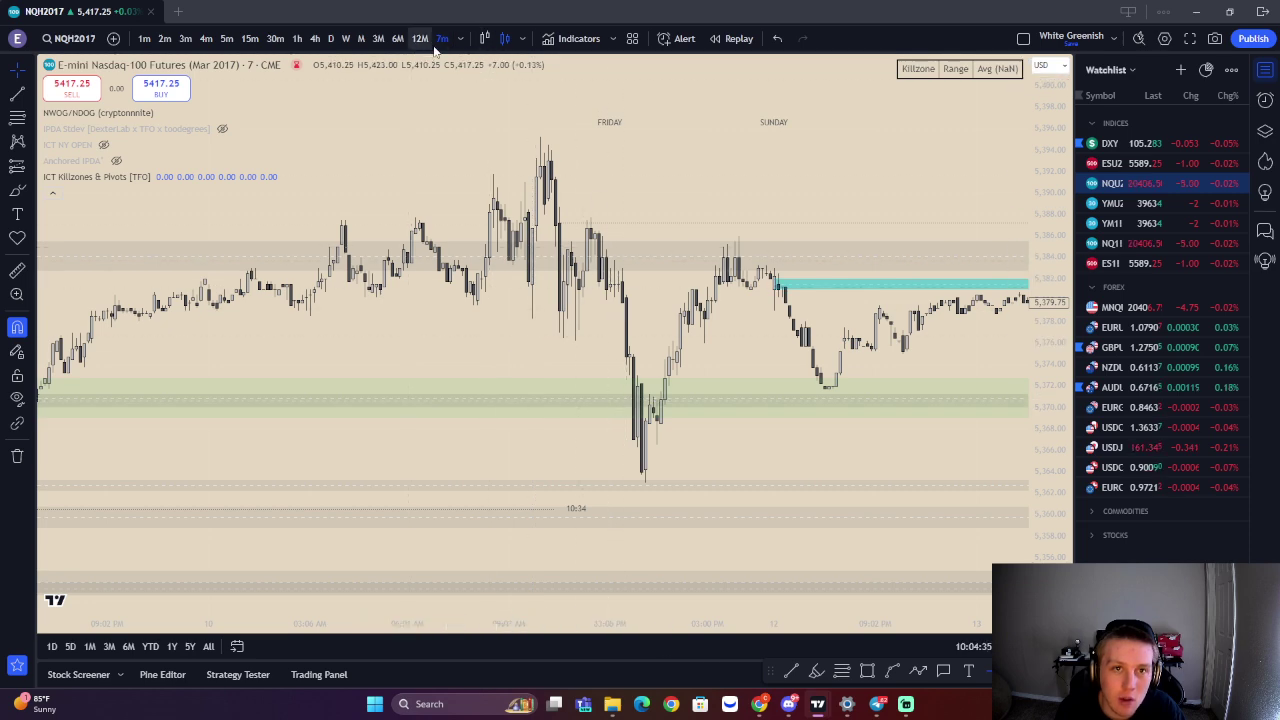
drag(457, 331, 545, 298)
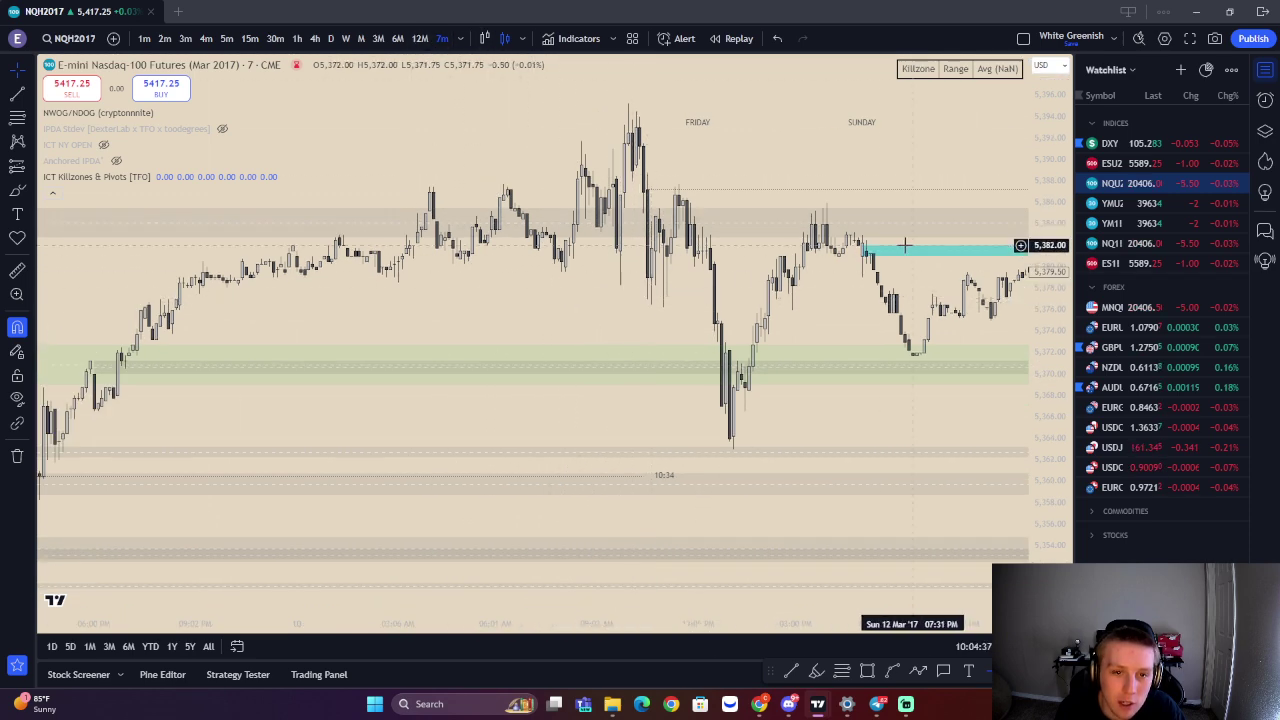
drag(905, 245, 797, 262)
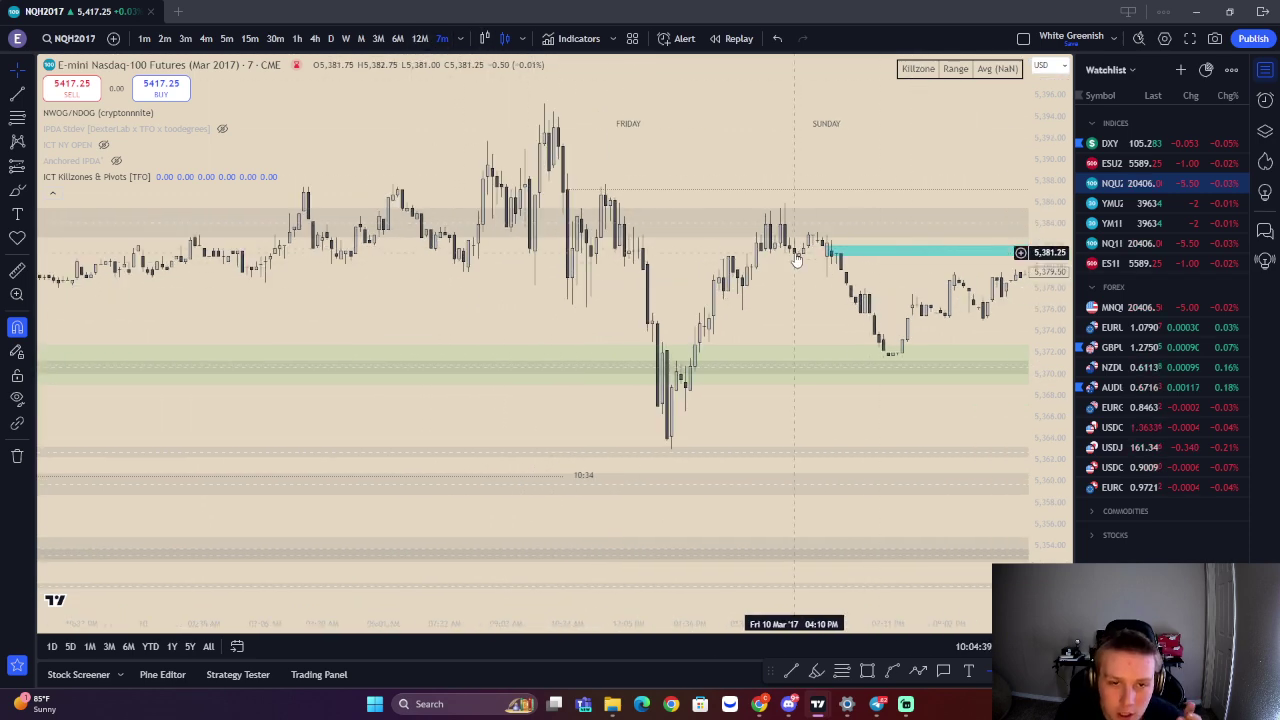
drag(797, 262, 831, 267)
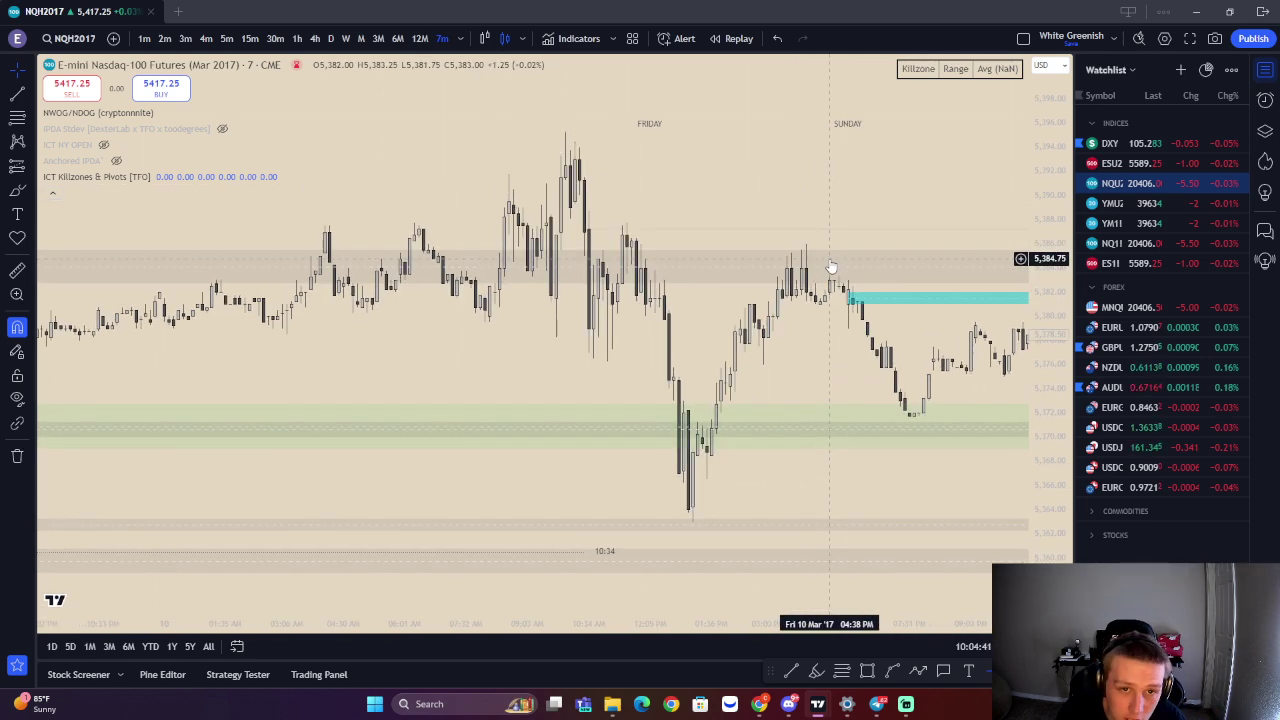
scroll(829, 265, up, 2)
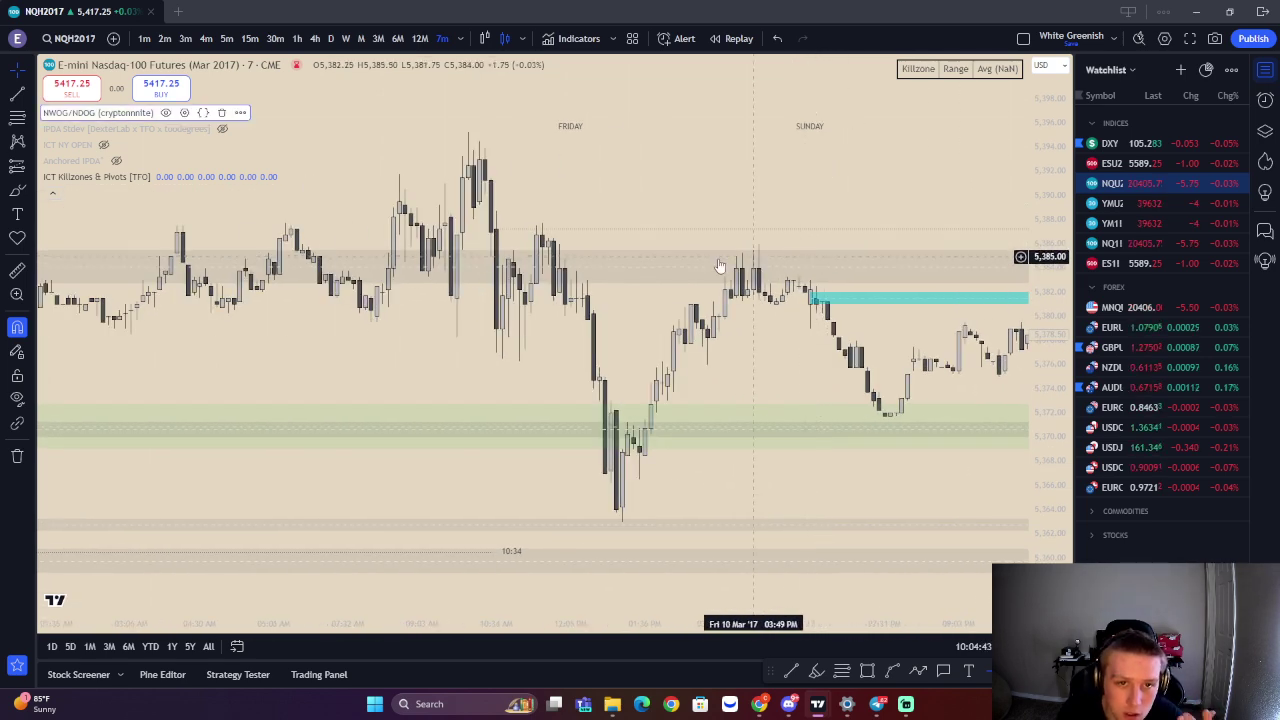
drag(633, 256, 667, 249)
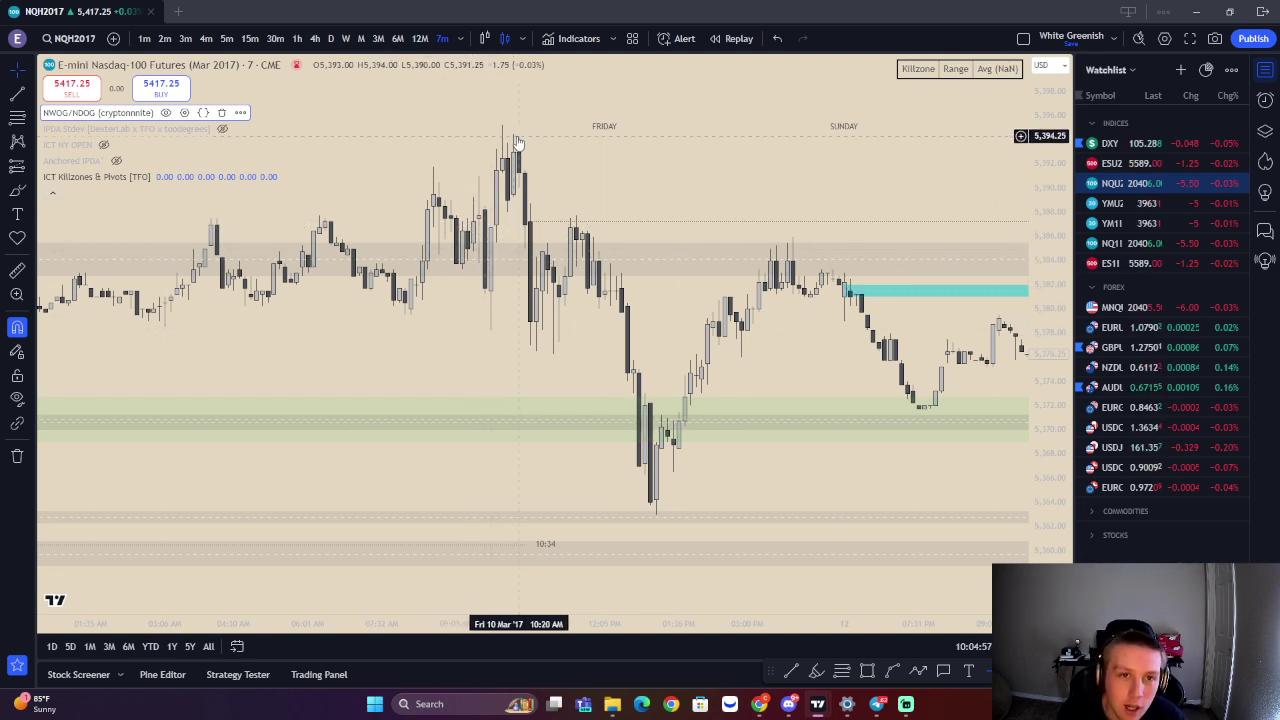
scroll(509, 183, down, 4)
scroll(652, 305, up, 1)
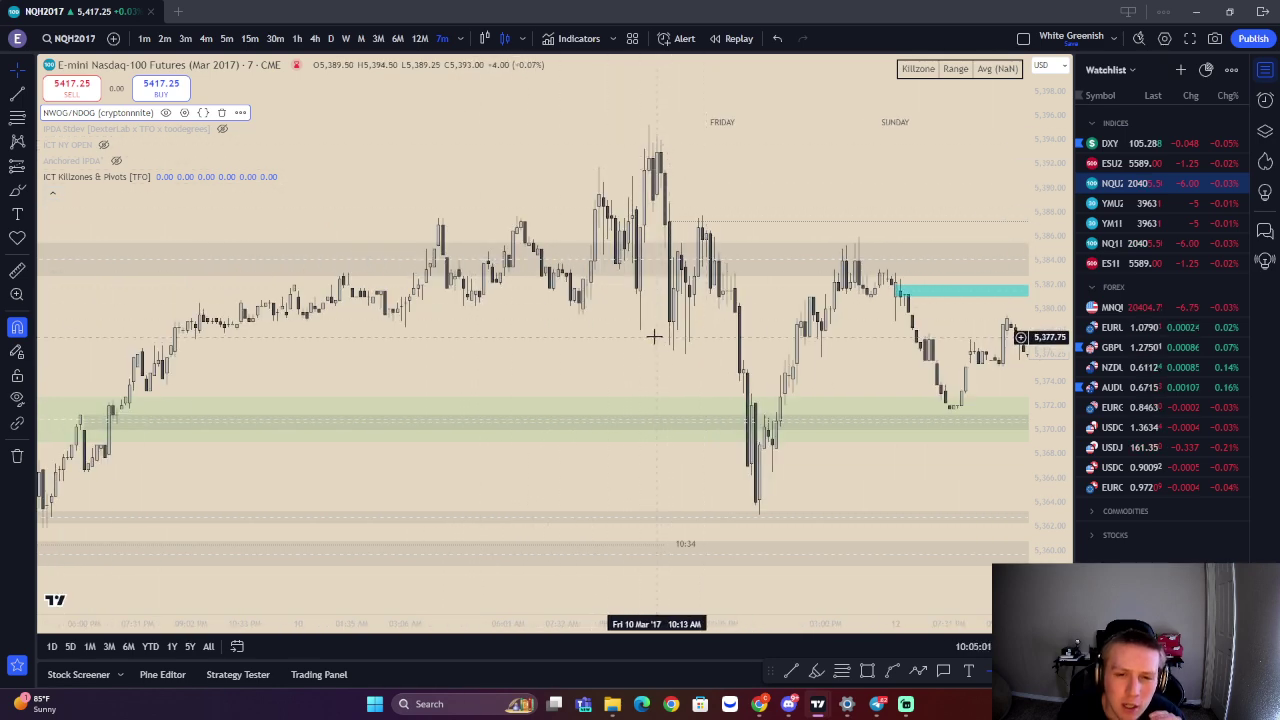
scroll(654, 337, up, 1)
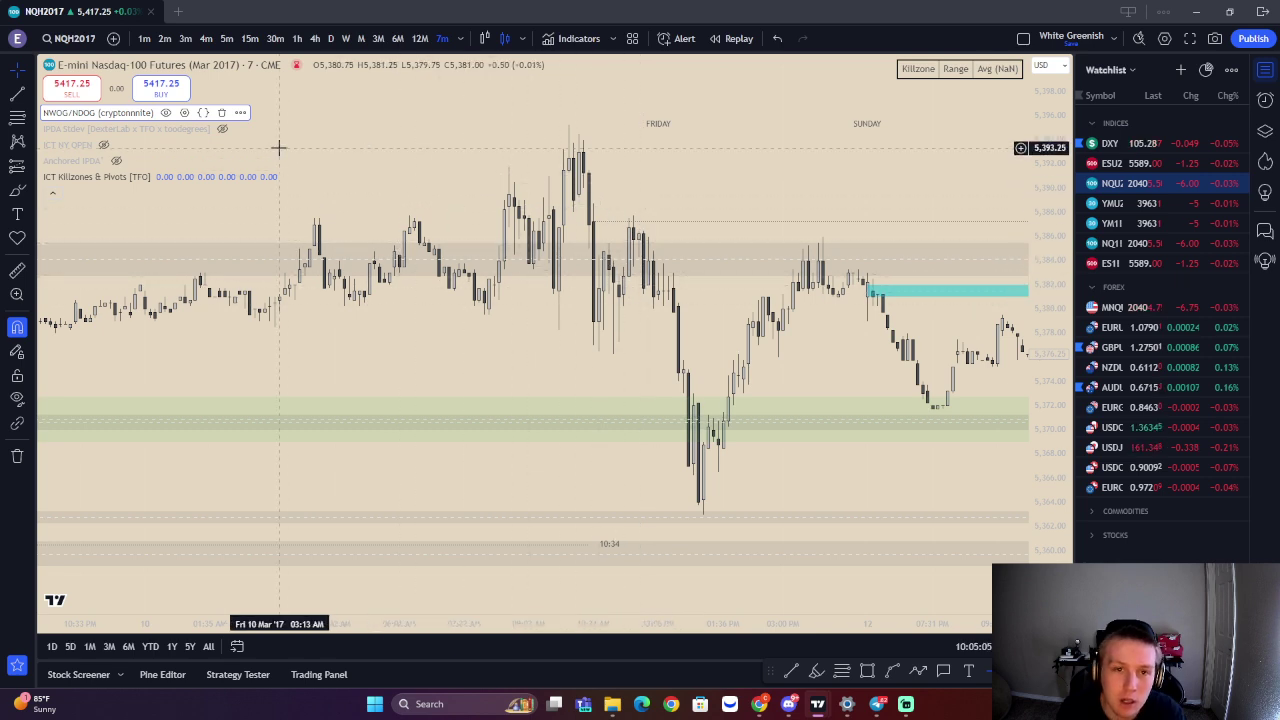
Draw a horizontal trend line at 5,387.00 from 09:52 AM to 01:22 PM on 10 March 2017 and apply the OB template
key(alt+t)
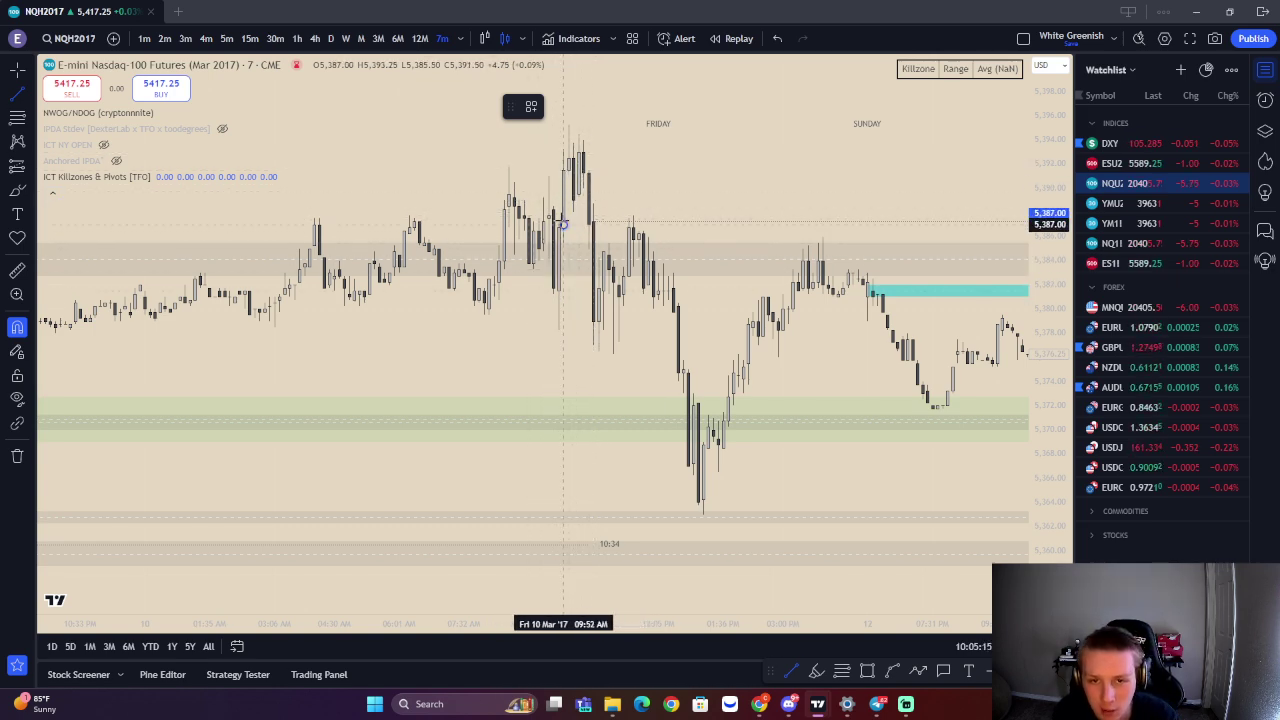
click(712, 224)
click(712, 194)
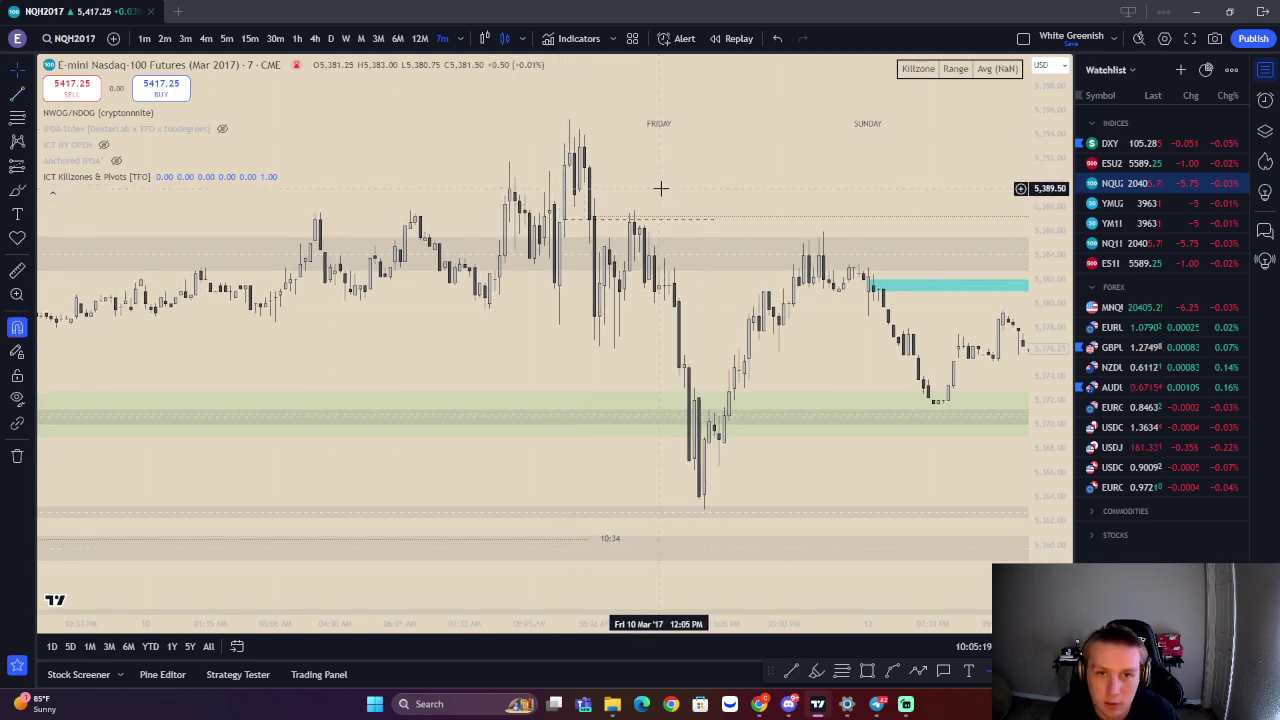
scroll(640, 192, up, 2)
right_click(612, 218)
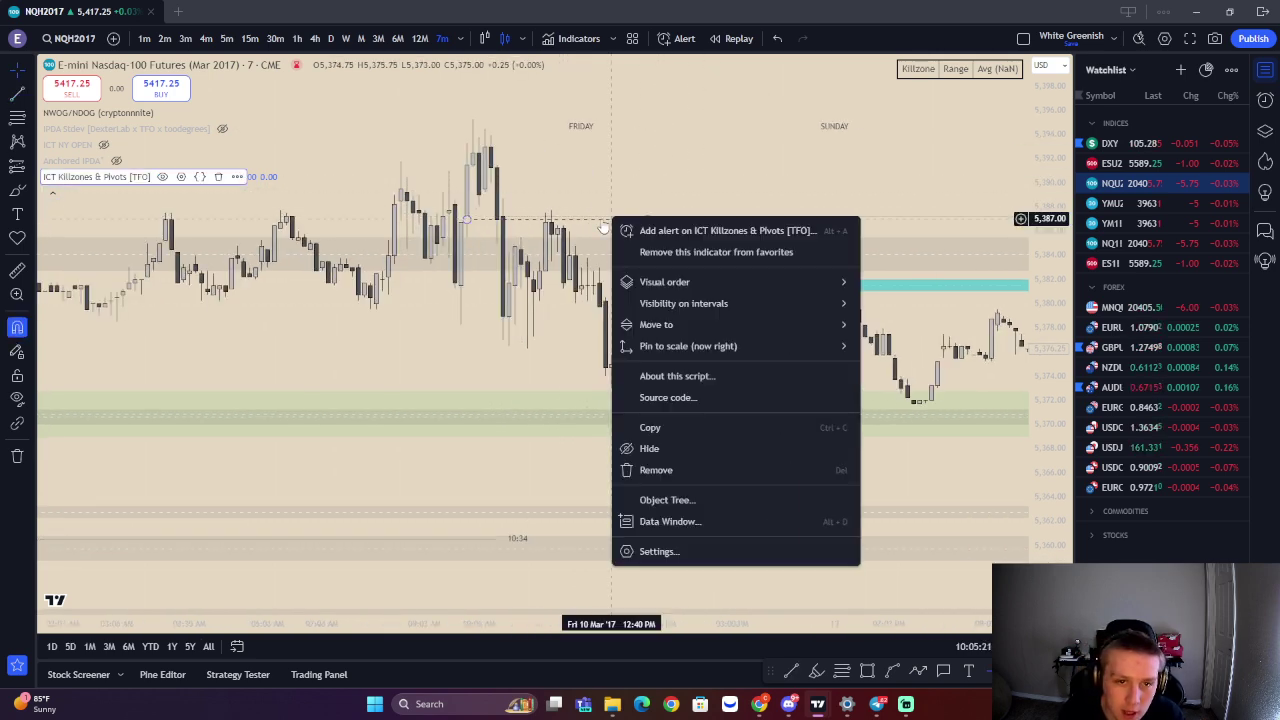
right_click(602, 221)
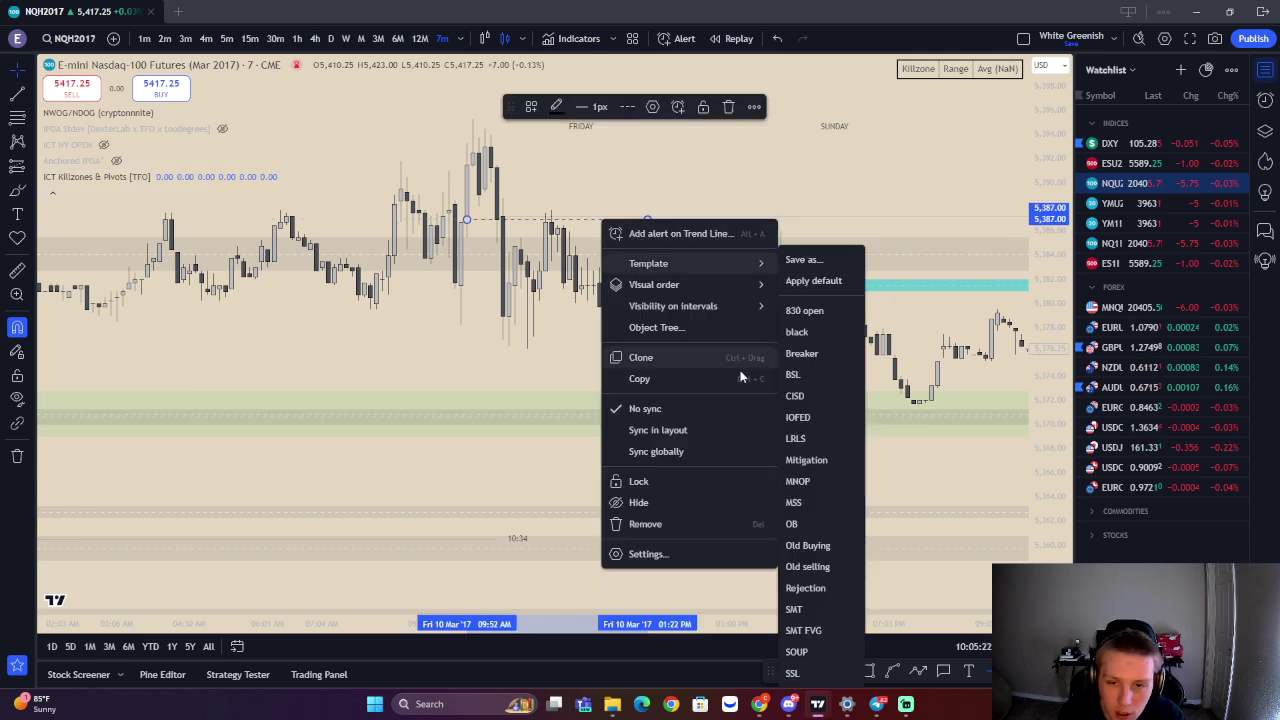
click(794, 523)
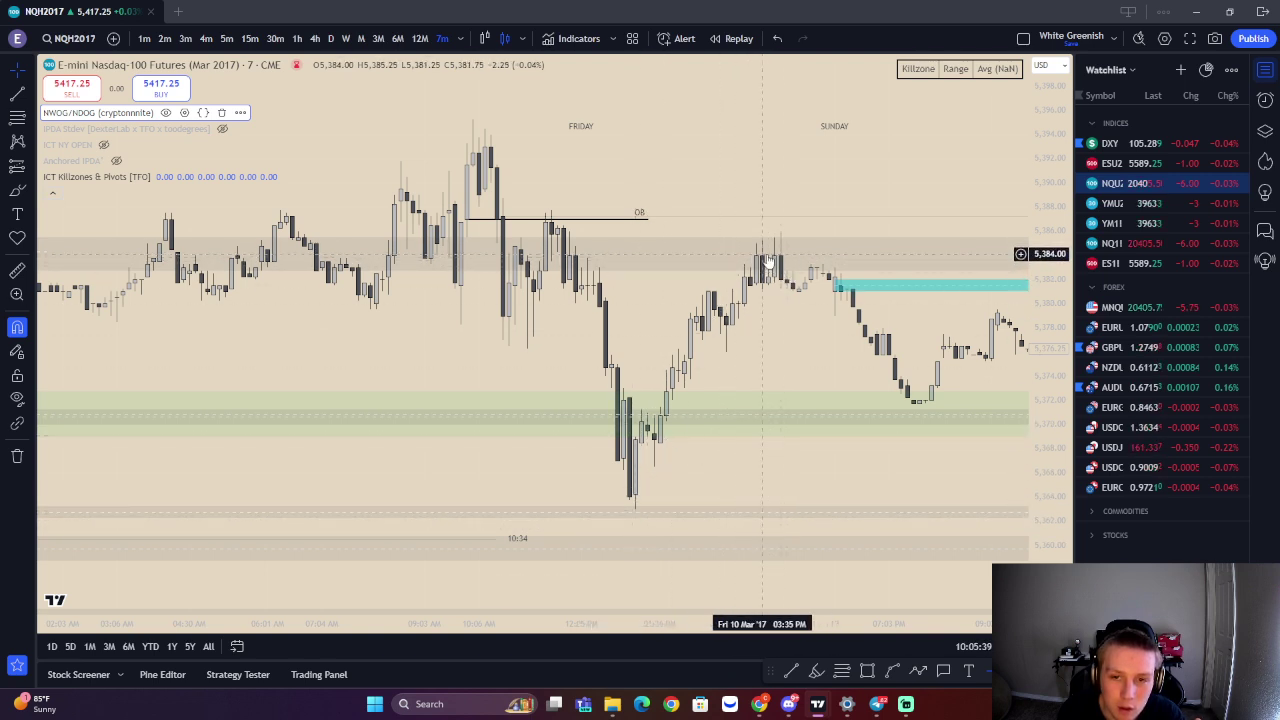
Examine Thursday 9 March 2017's price swings around the opening gap zones on the 7-minute chart
scroll(675, 279, down, 4)
drag(508, 357, 648, 297)
drag(414, 300, 777, 132)
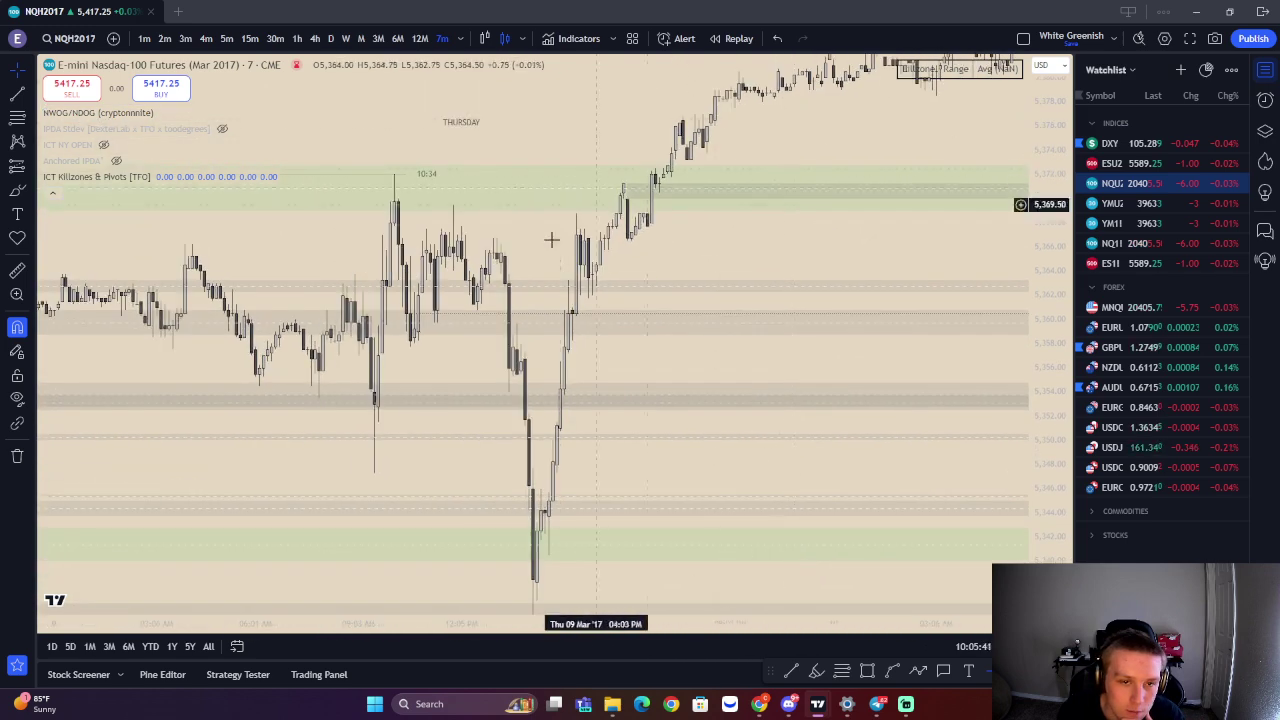
scroll(394, 264, left, 3)
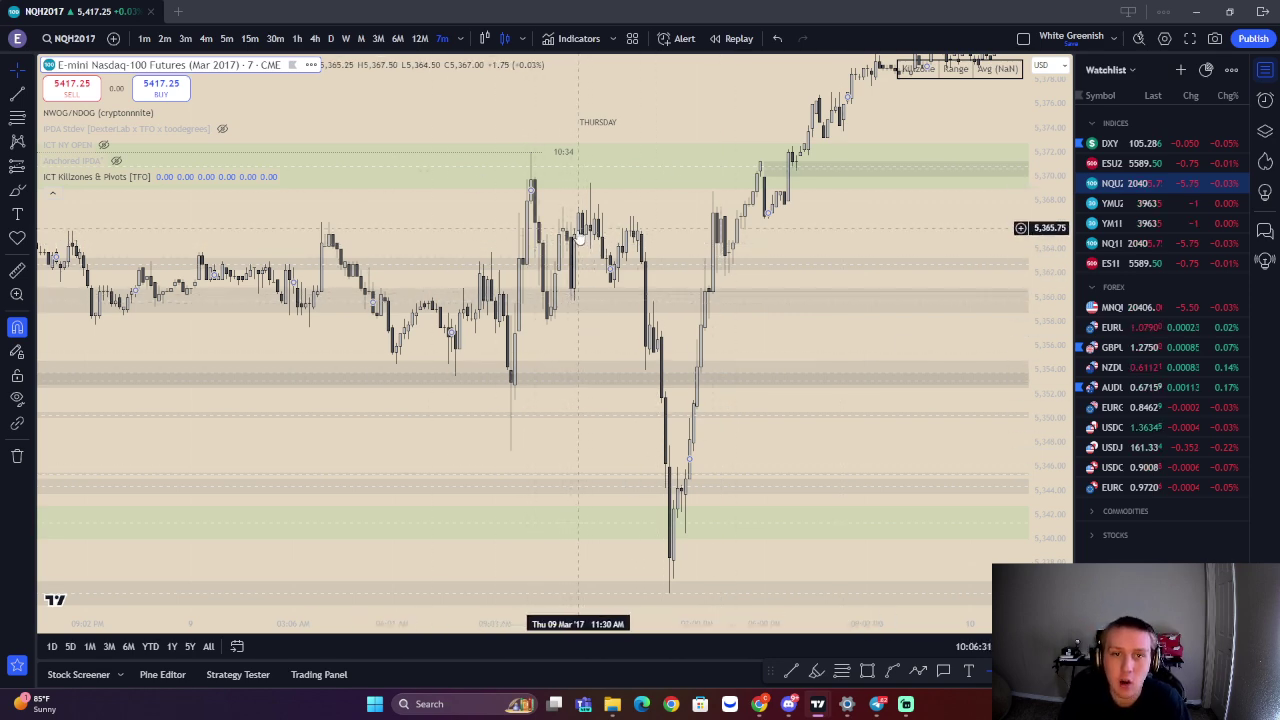
drag(631, 228, 643, 207)
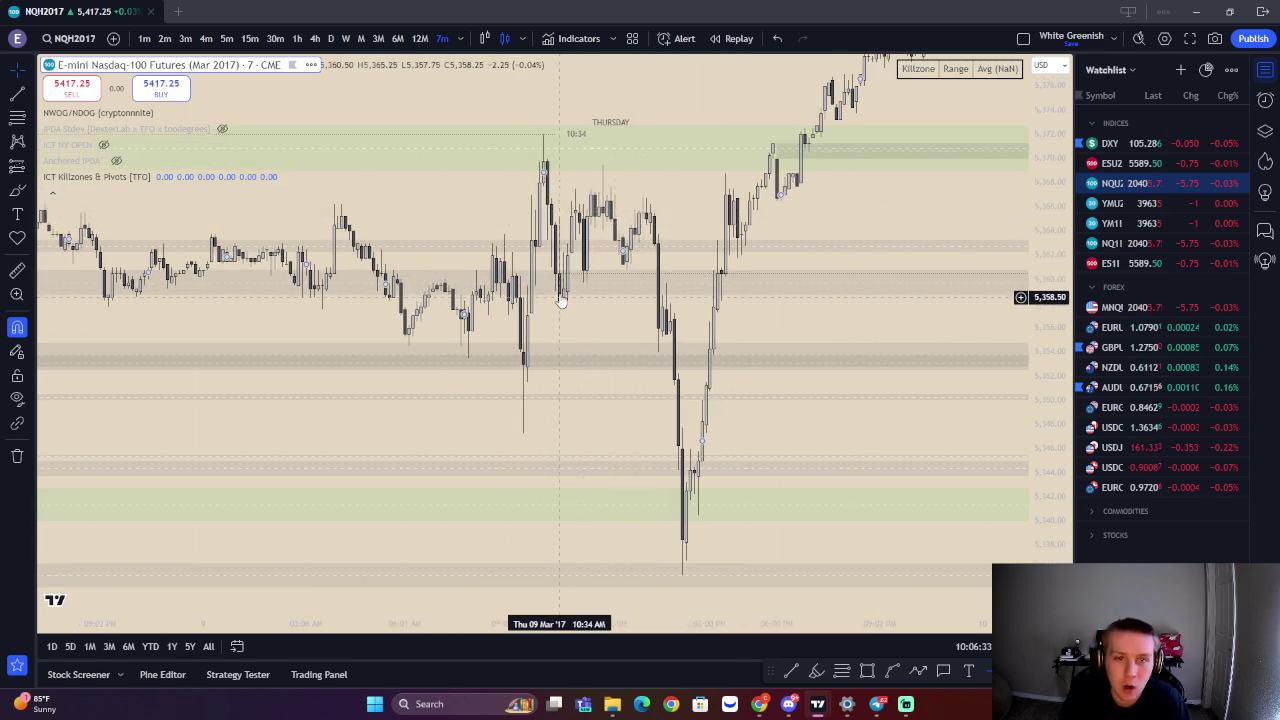
Examine Wednesday 8 March 2017's morning rally and afternoon swings against the shaded opening gap zones on the 7-minute chart
drag(608, 143, 670, 117)
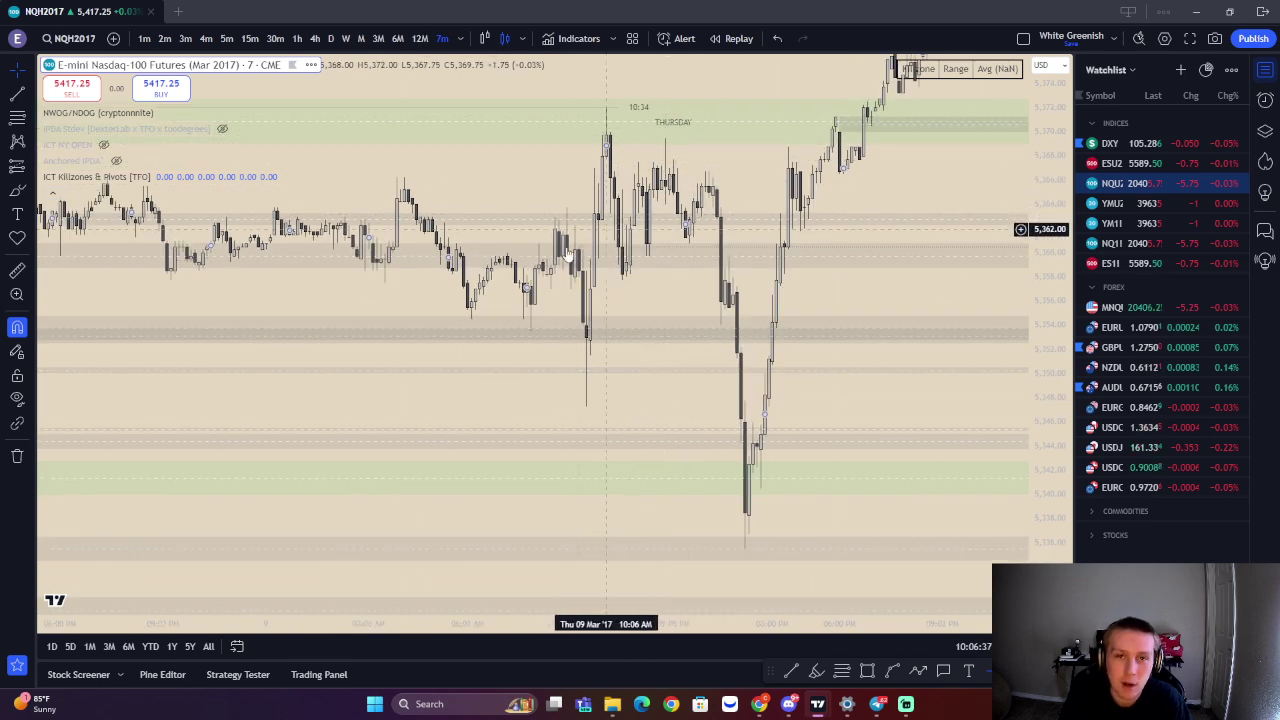
drag(488, 262, 614, 271)
drag(376, 263, 477, 285)
scroll(481, 302, left, 6)
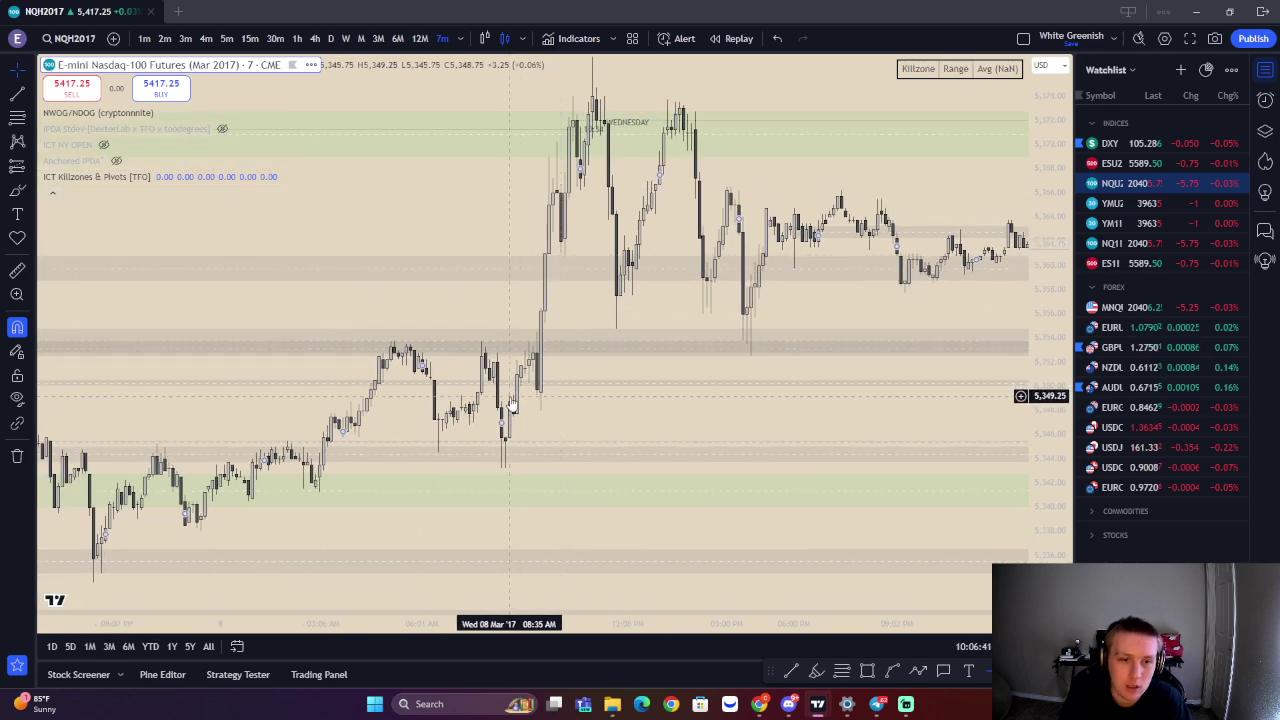
scroll(510, 405, left, 5)
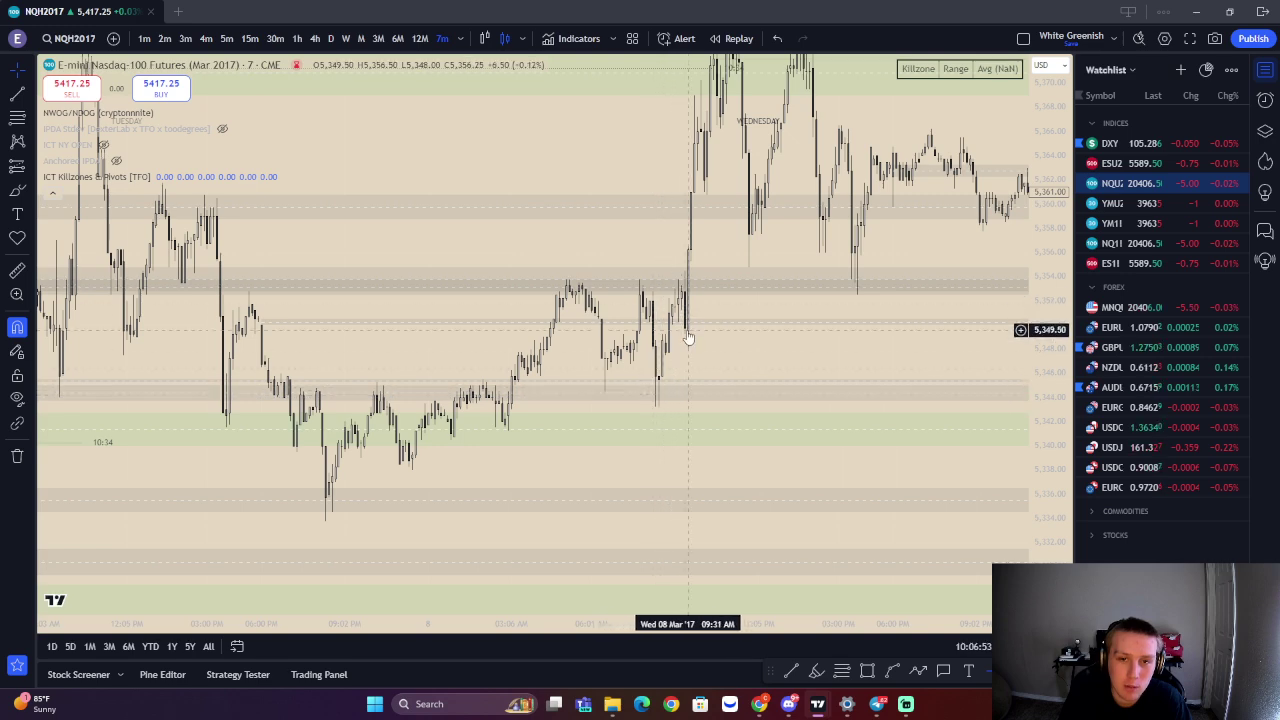
drag(688, 338, 622, 233)
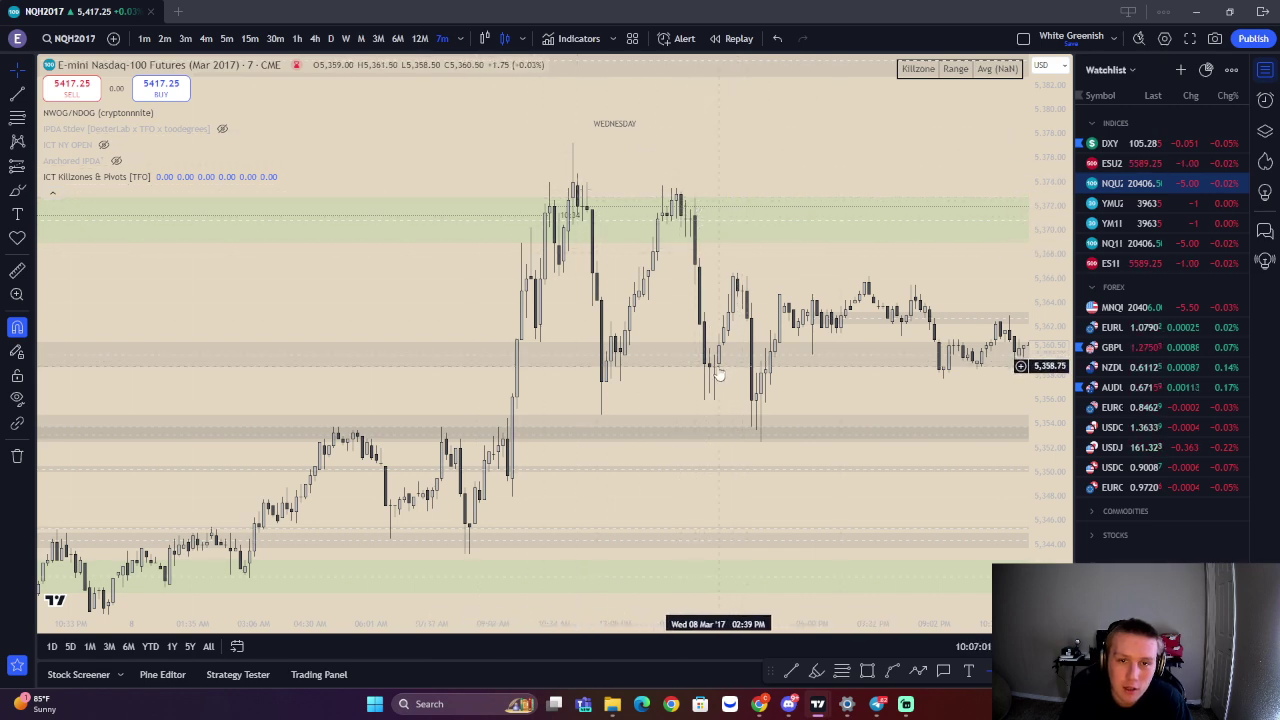
drag(761, 416, 482, 382)
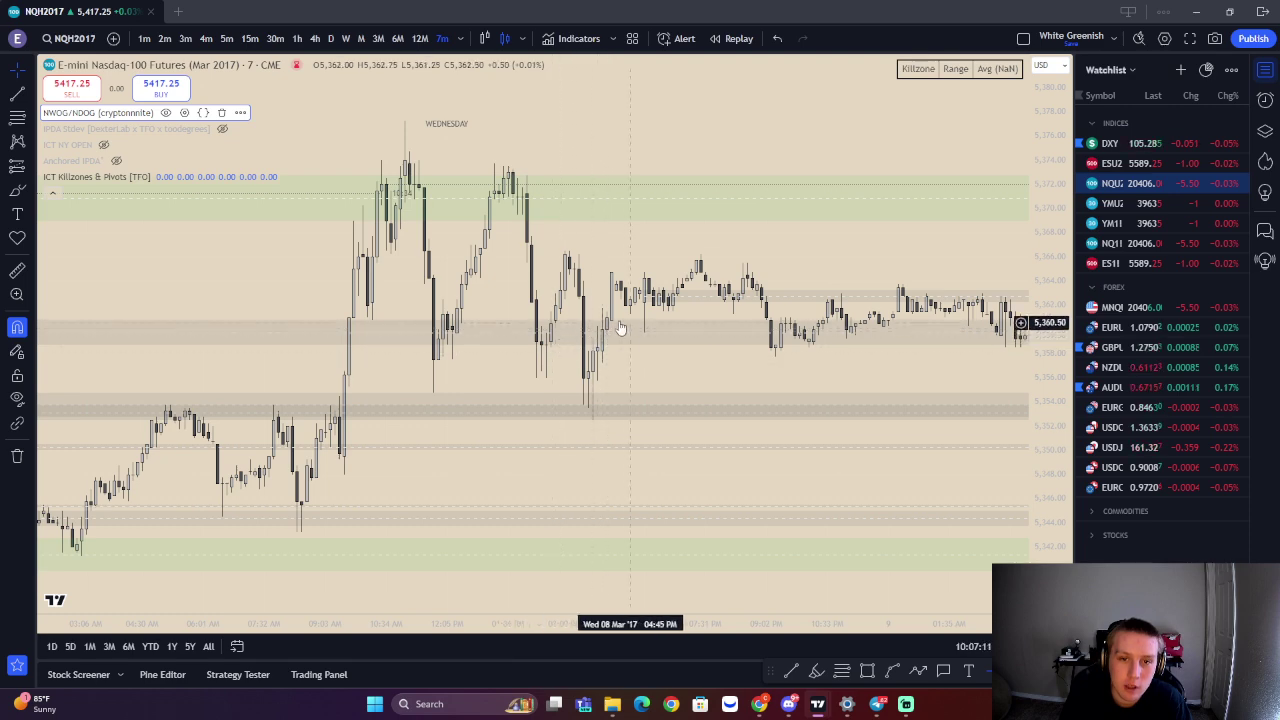
drag(745, 356, 600, 376)
Examine Tuesday 7 March 2017's morning spike into the green opening gap zone and the sell-off that follows it
scroll(600, 376, down, 5)
drag(589, 287, 846, 211)
drag(606, 243, 800, 233)
scroll(717, 234, up, 1)
drag(635, 281, 706, 254)
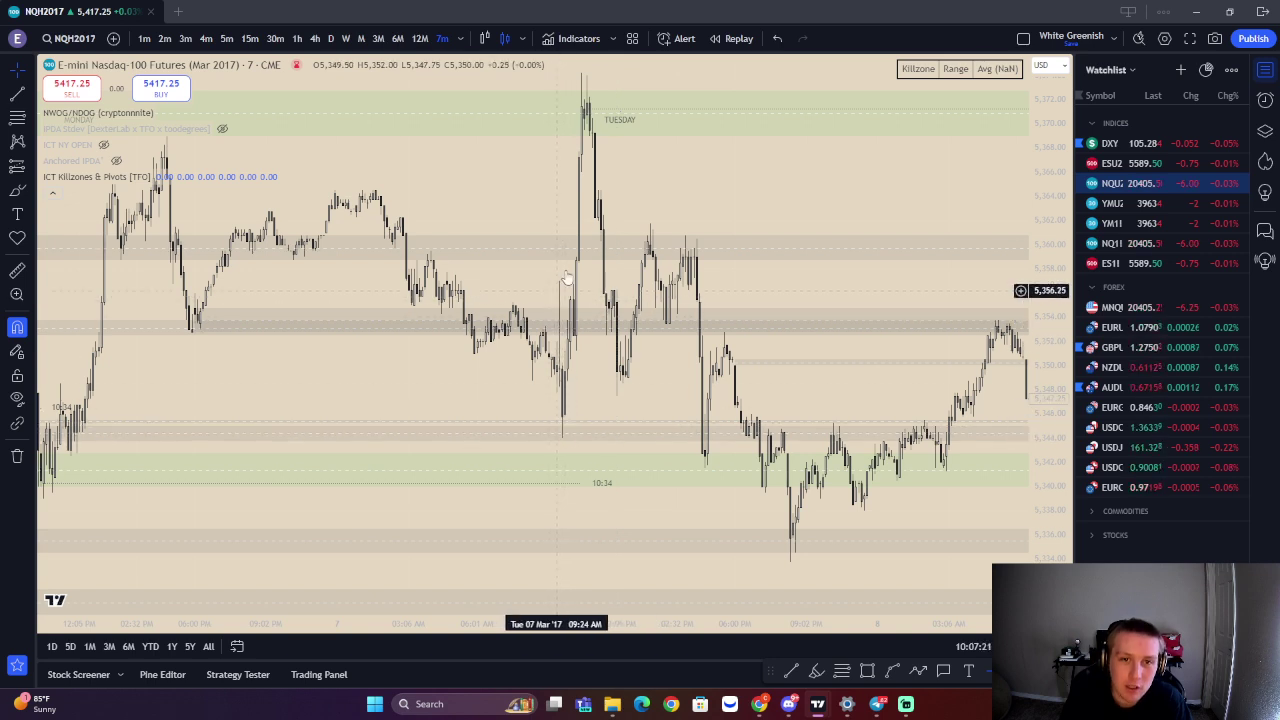
drag(595, 122, 736, 281)
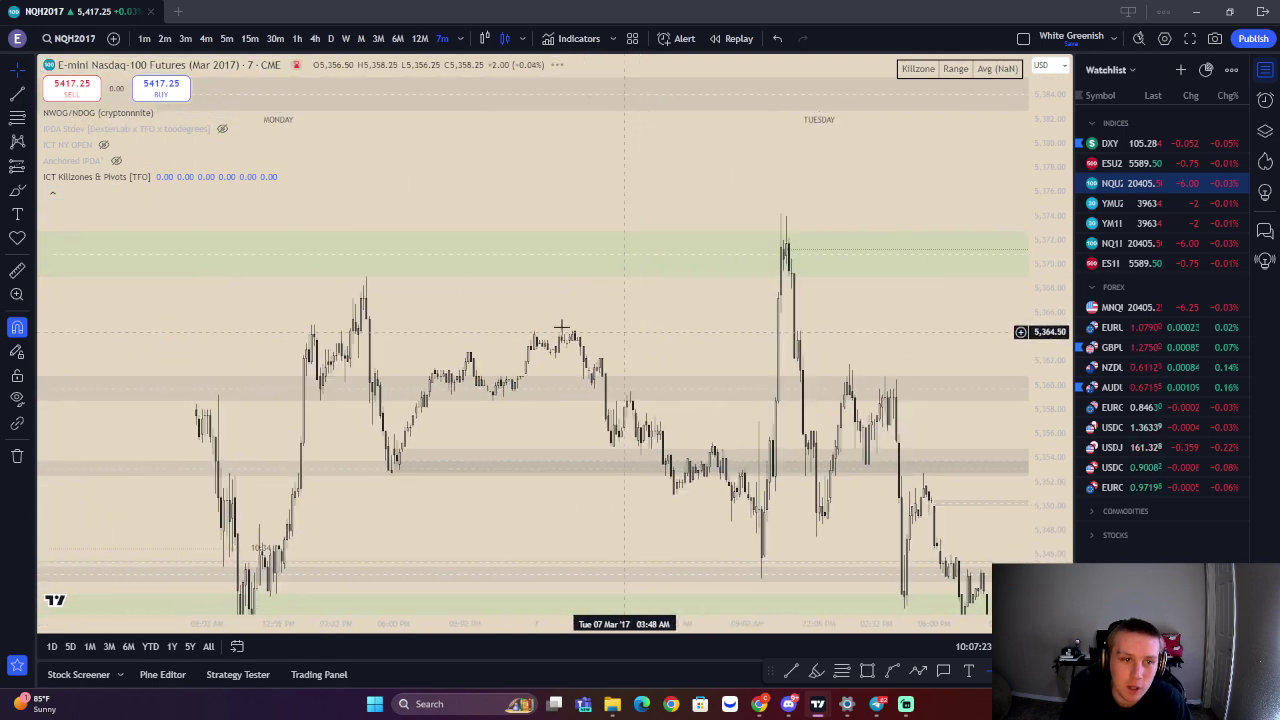
scroll(729, 274, up, 3)
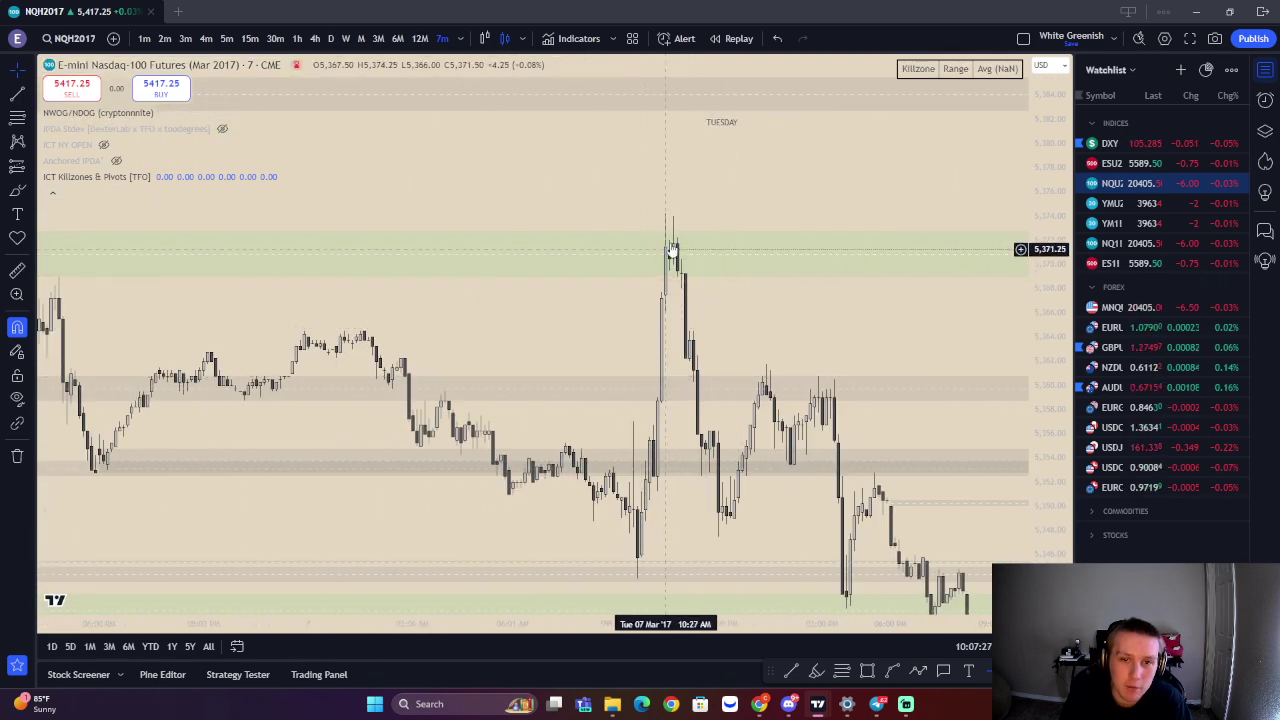
drag(706, 371, 674, 311)
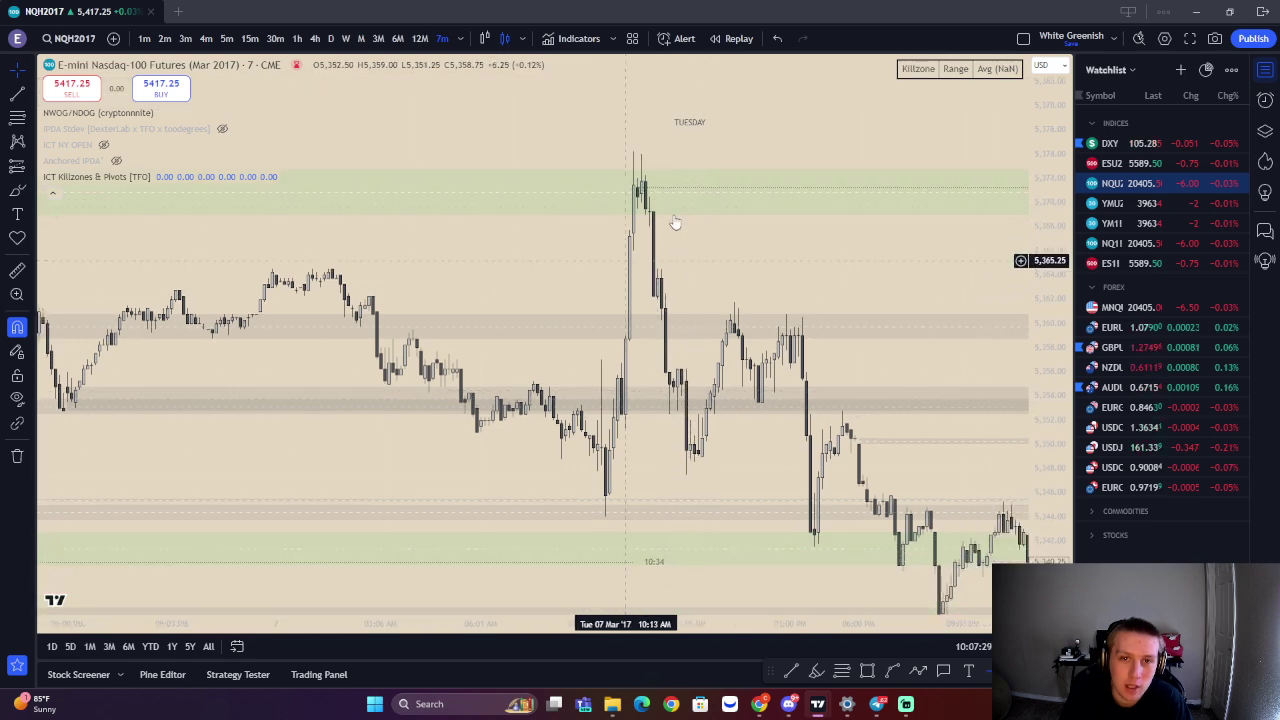
scroll(714, 253, right, 3)
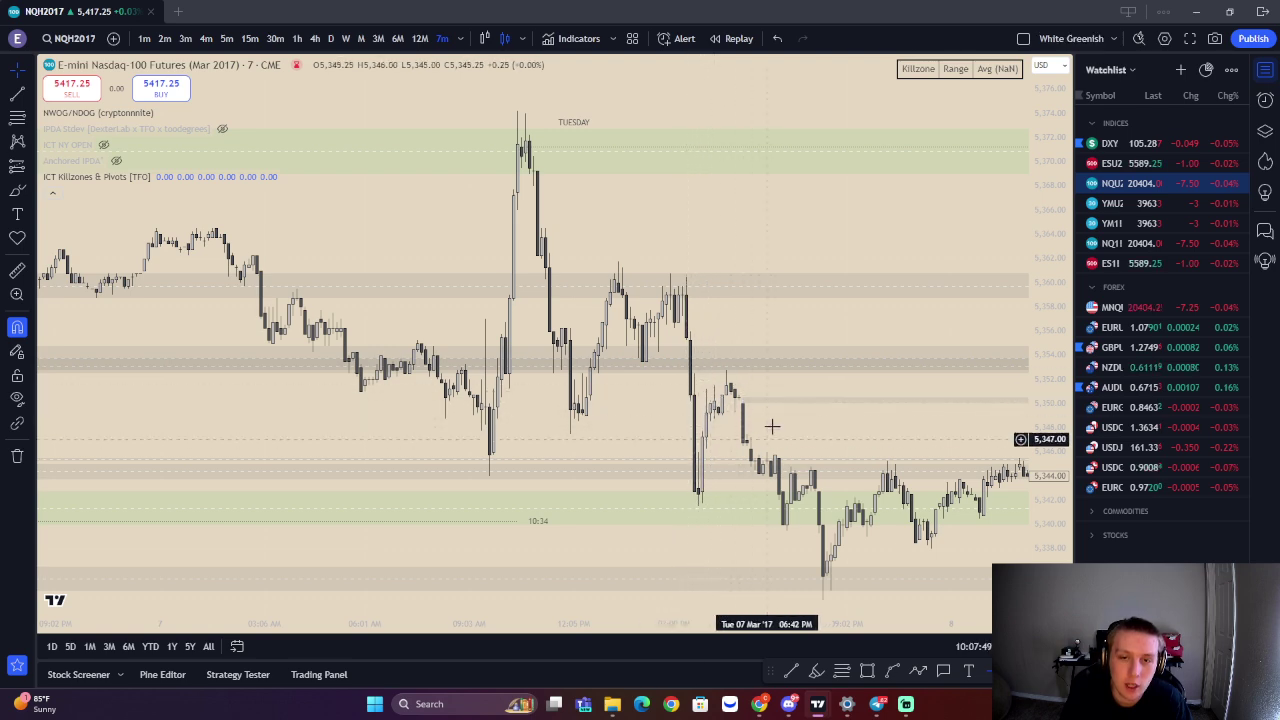
drag(741, 412, 700, 360)
Inspect Monday 6 March 2017's afternoon high against the lower edge of the green opening gap zone
scroll(698, 358, left, 10)
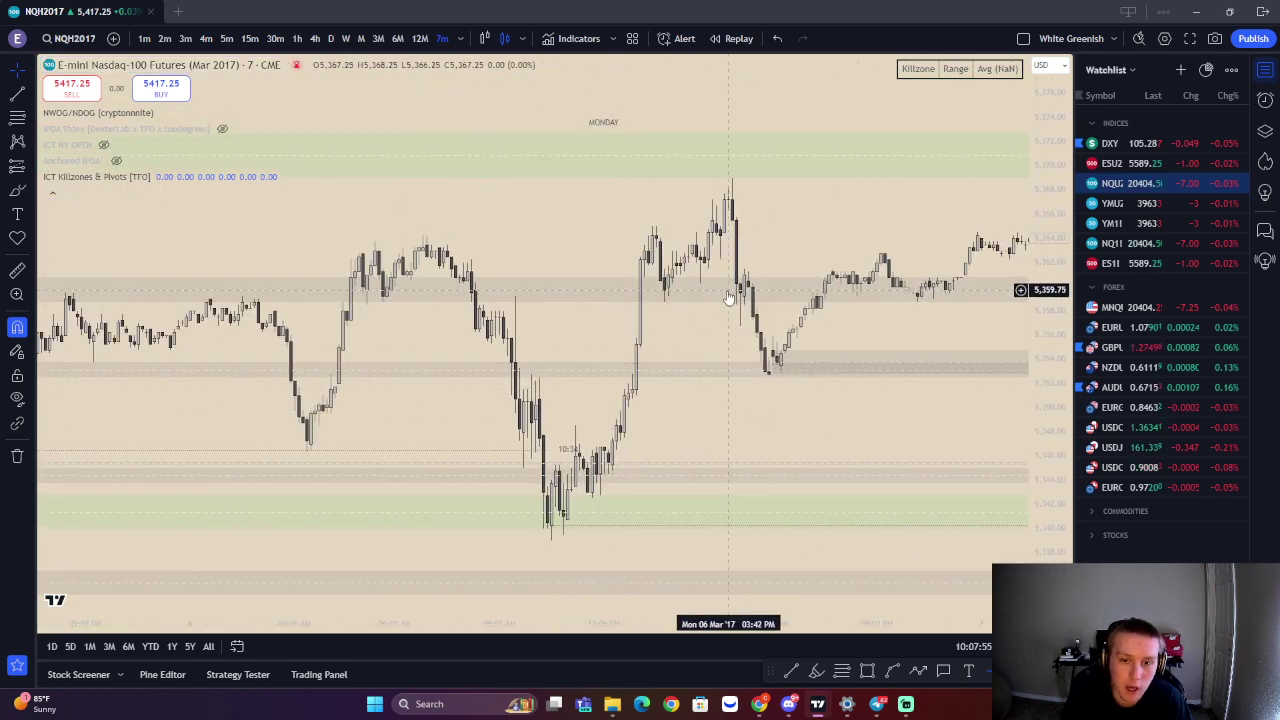
scroll(551, 421, left, 3)
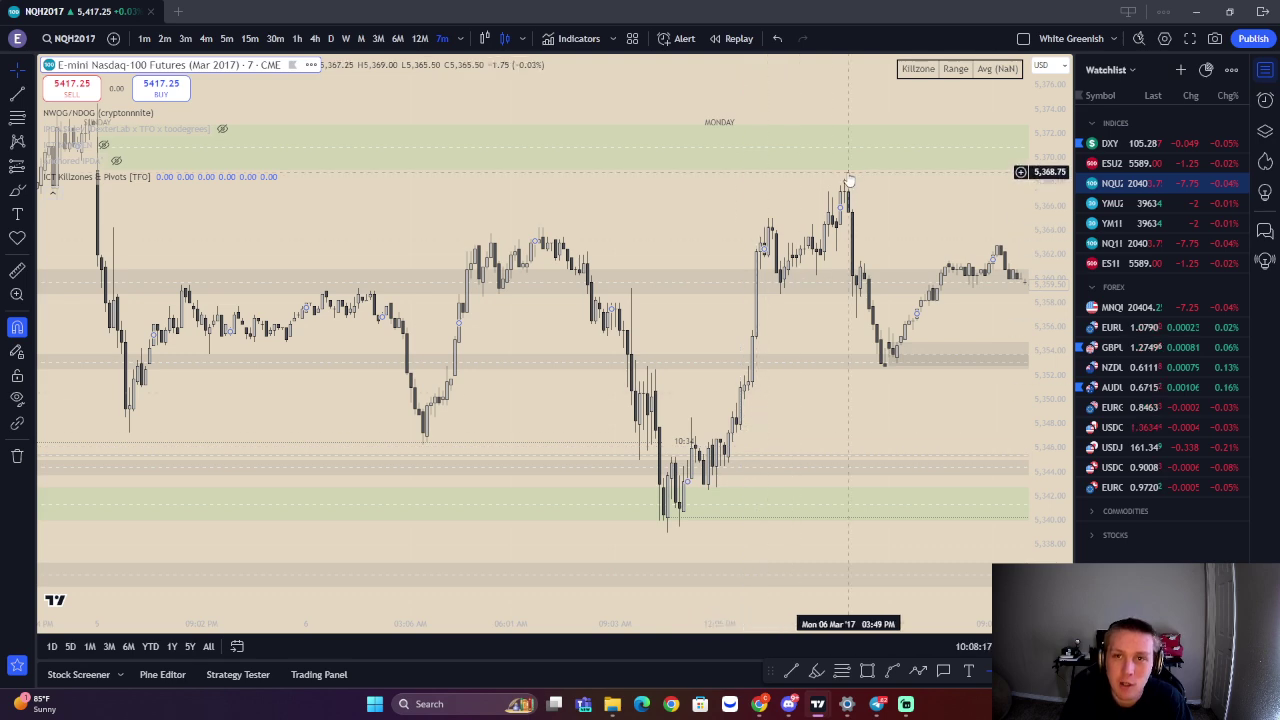
drag(1050, 300, 1050, 200)
drag(955, 185, 971, 368)
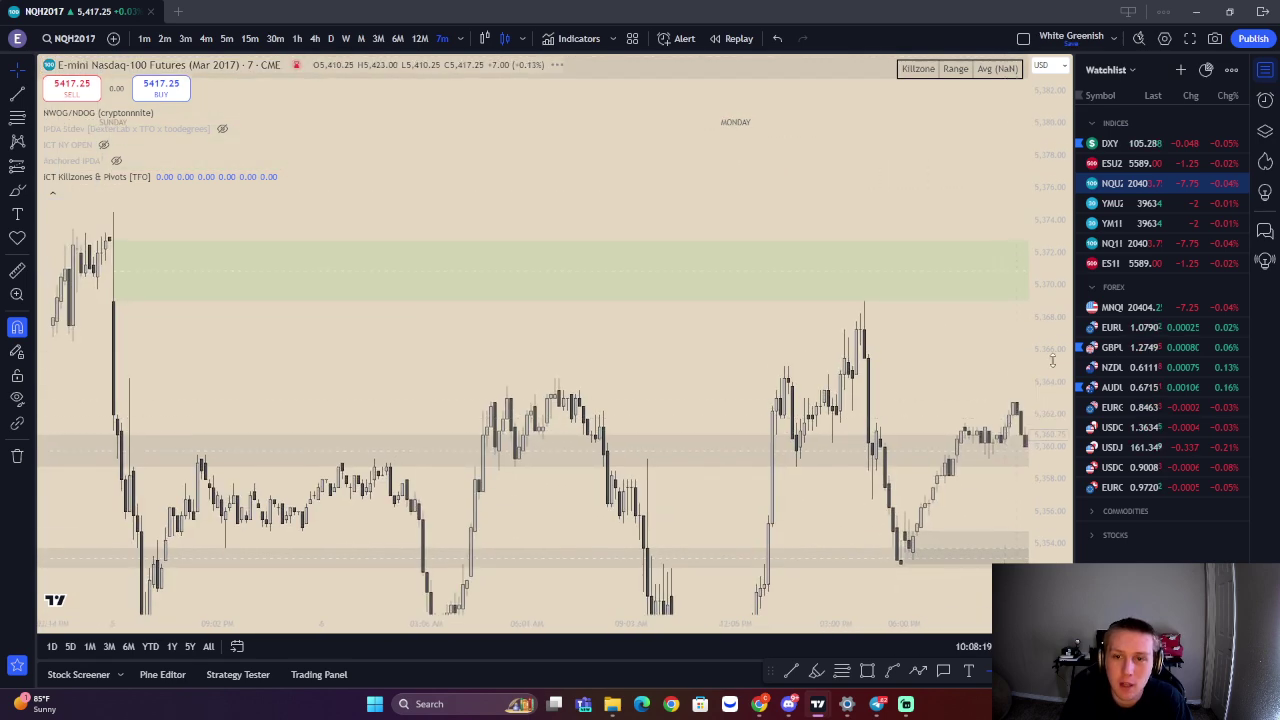
drag(1058, 376, 1058, 352)
scroll(897, 380, up, 4)
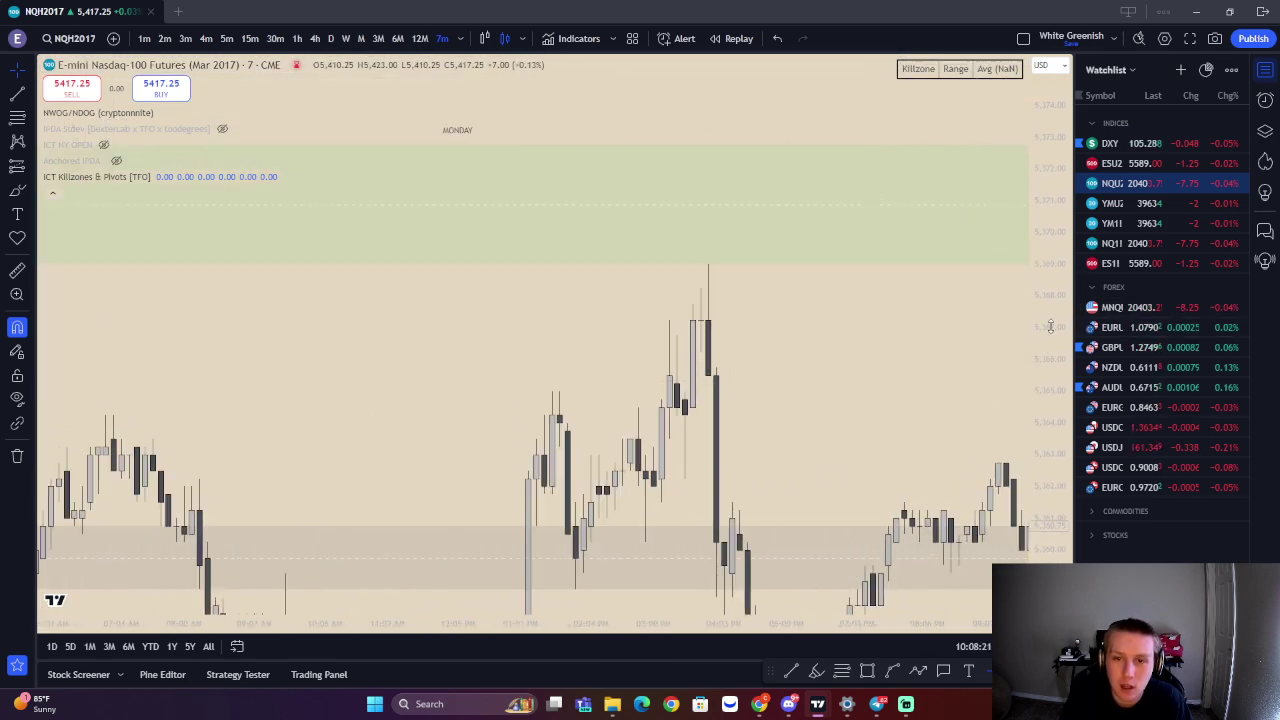
scroll(894, 400, up, 3)
scroll(894, 421, up, 2)
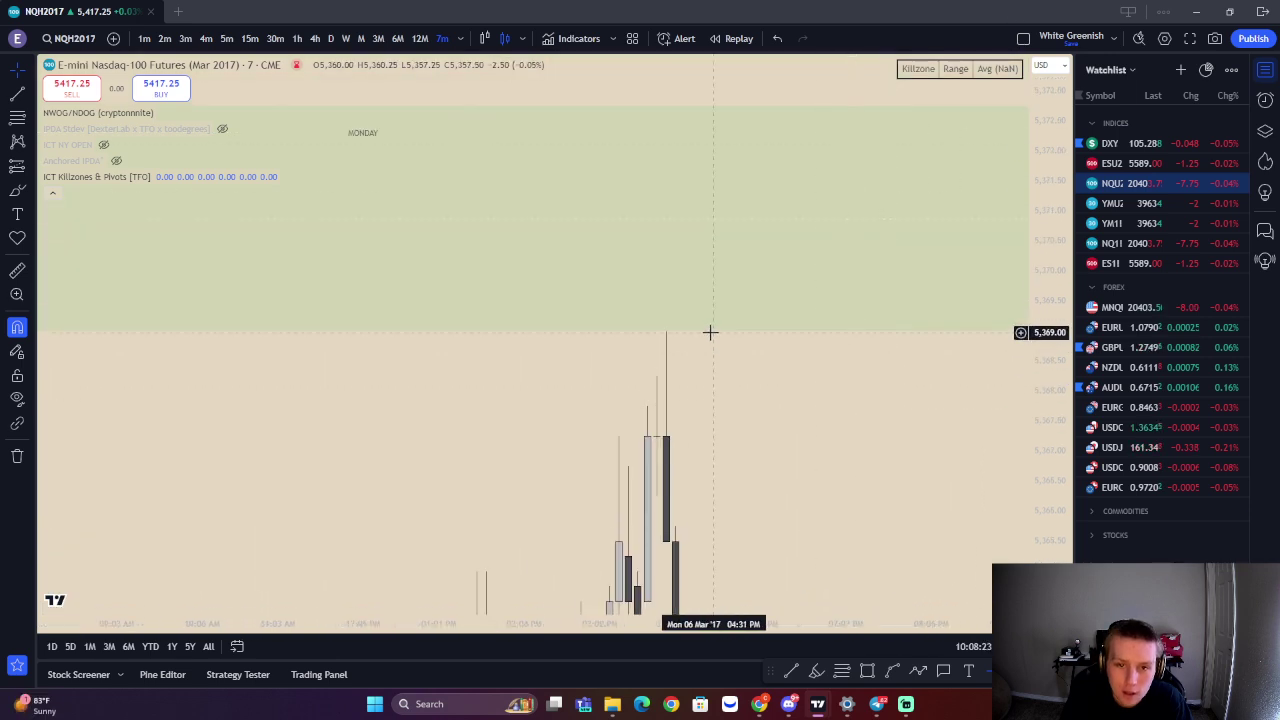
drag(726, 475, 804, 320)
drag(1051, 275, 1051, 545)
drag(808, 349, 771, 283)
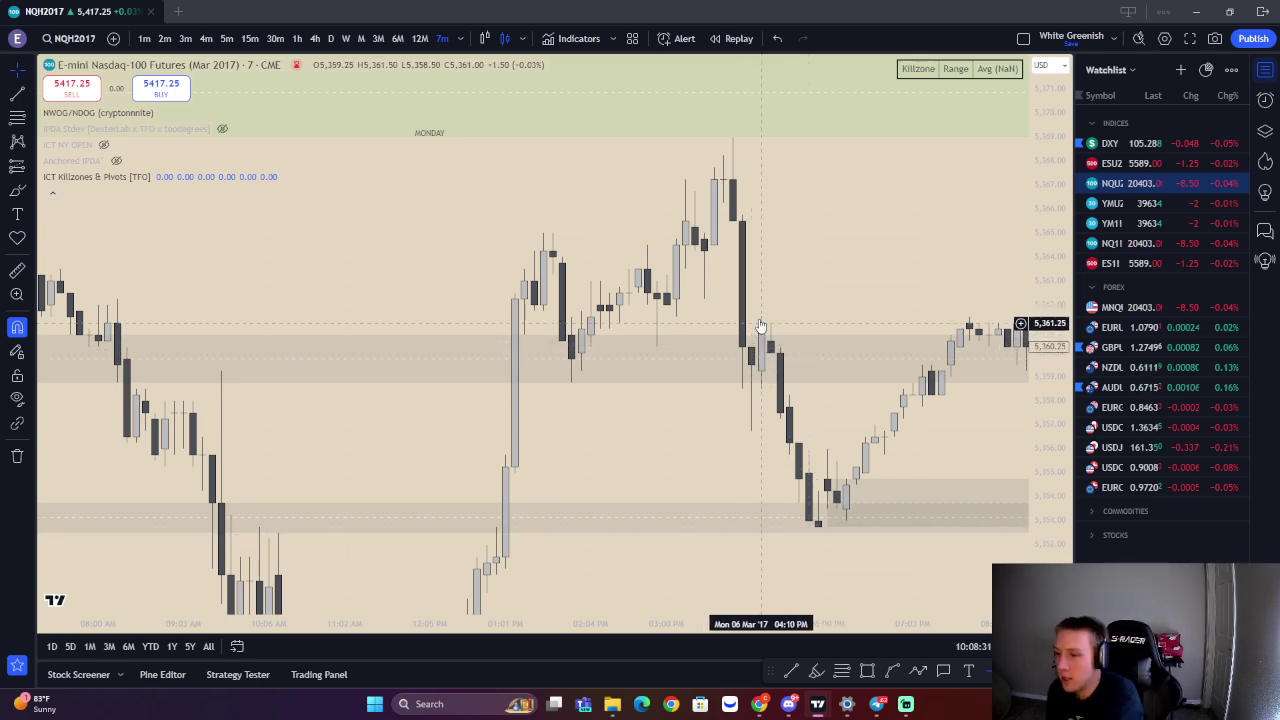
Examine Friday 3 March 2017's price swings and the new week opening gap formed at Sunday 5 March's open
scroll(780, 360, down, 5)
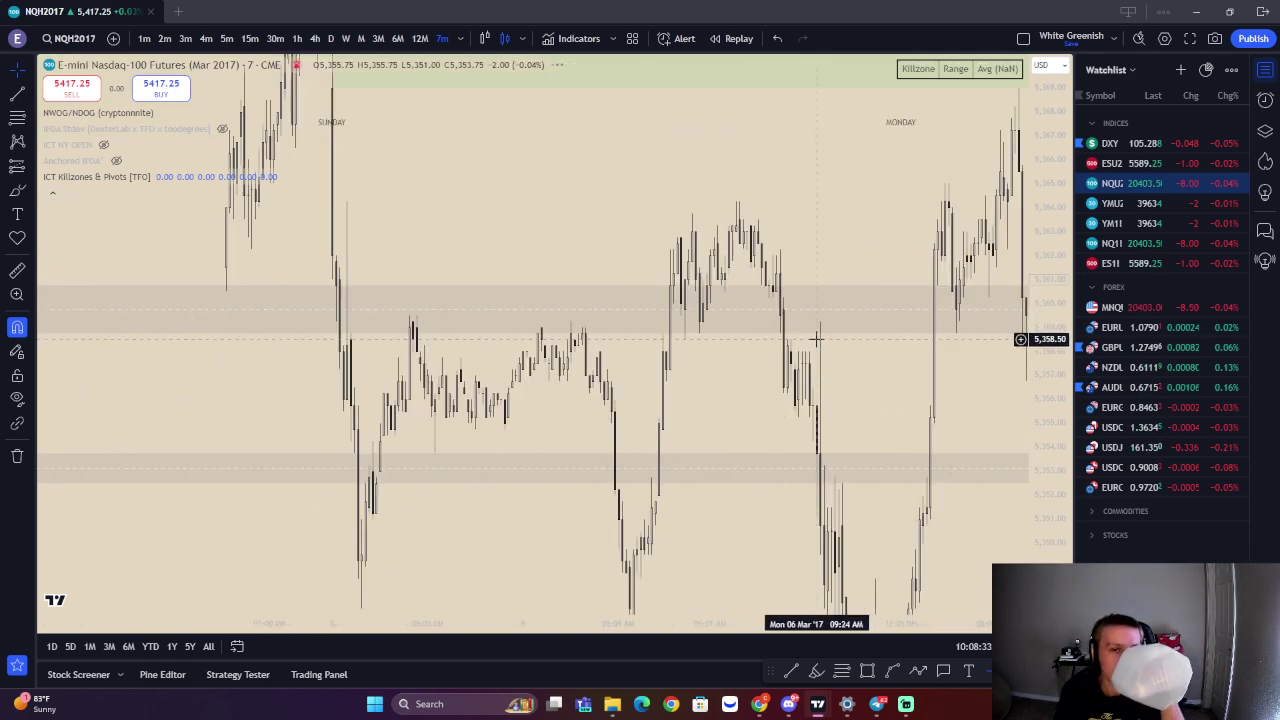
scroll(816, 339, down, 3)
drag(1045, 263, 1045, 535)
drag(522, 400, 702, 385)
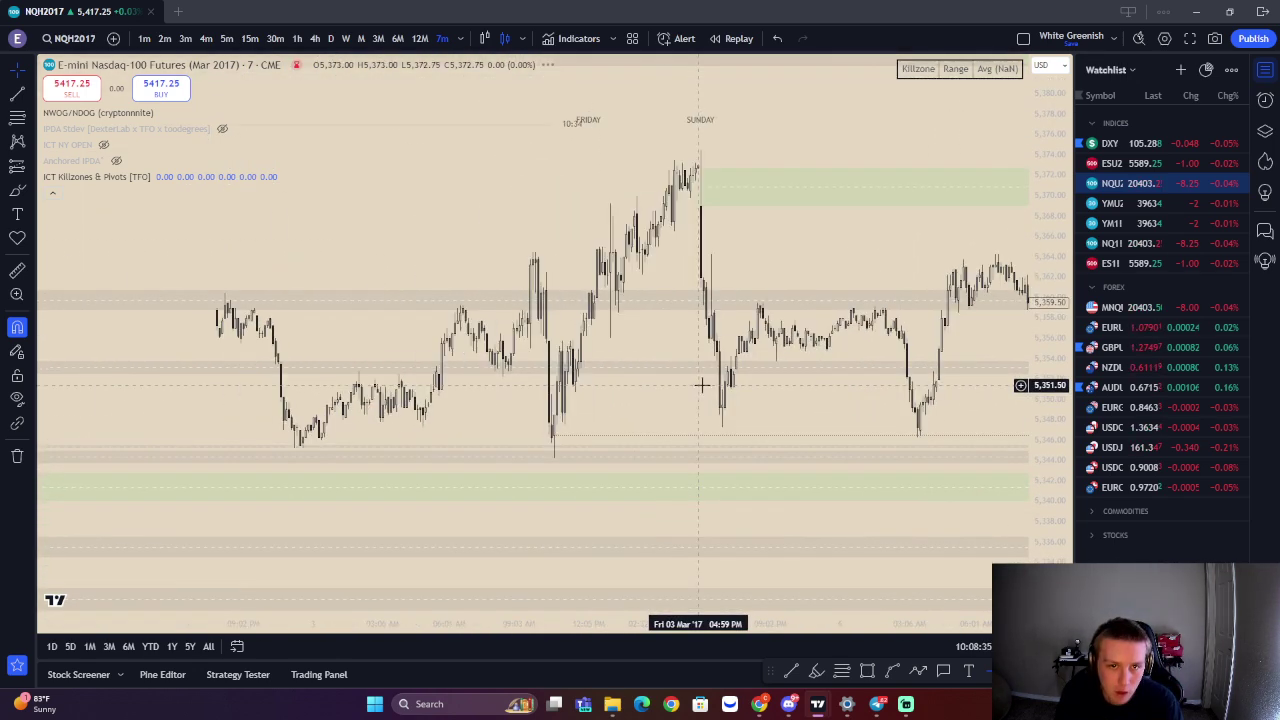
drag(600, 354, 694, 363)
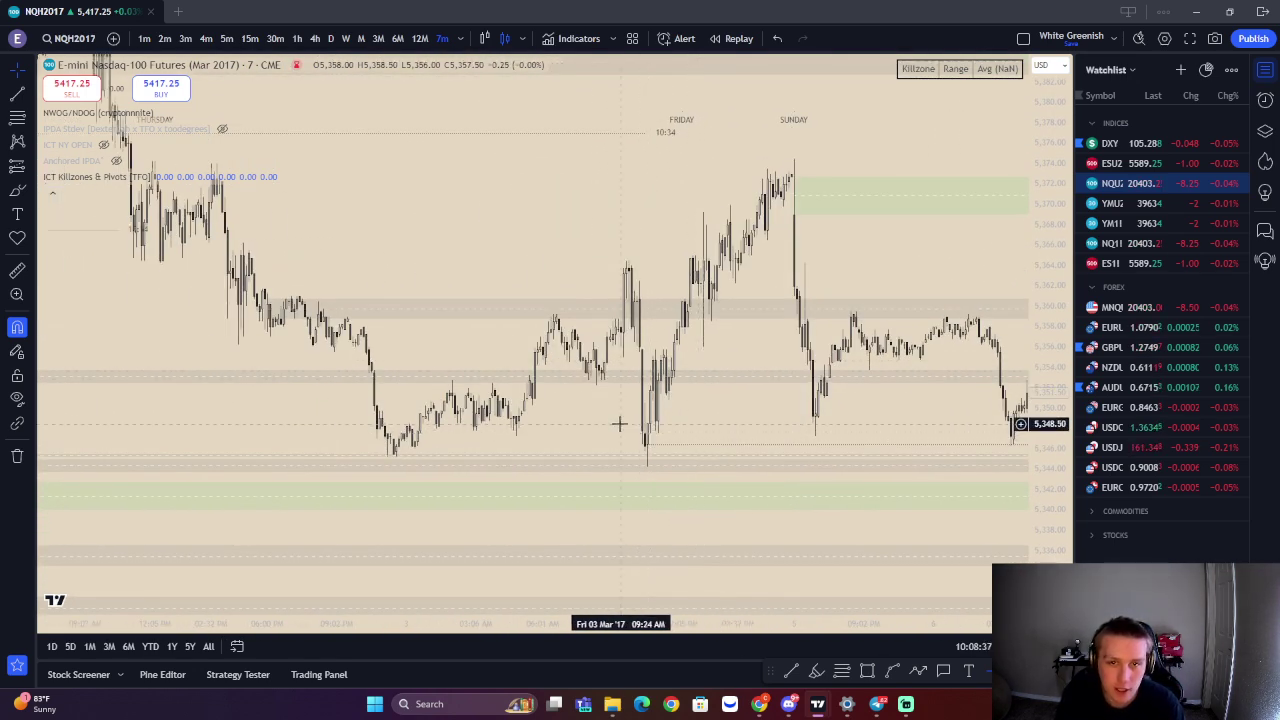
drag(740, 297, 808, 297)
scroll(808, 297, up, 4)
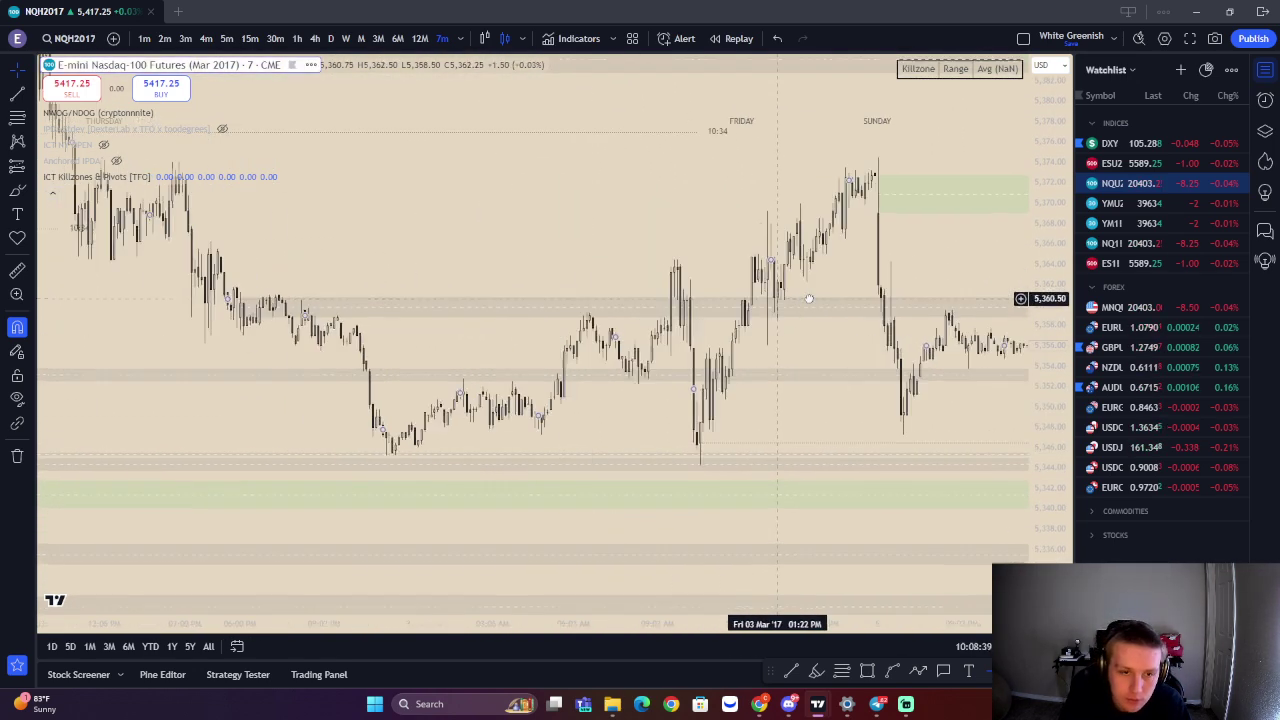
drag(620, 275, 695, 273)
drag(1045, 368, 1045, 160)
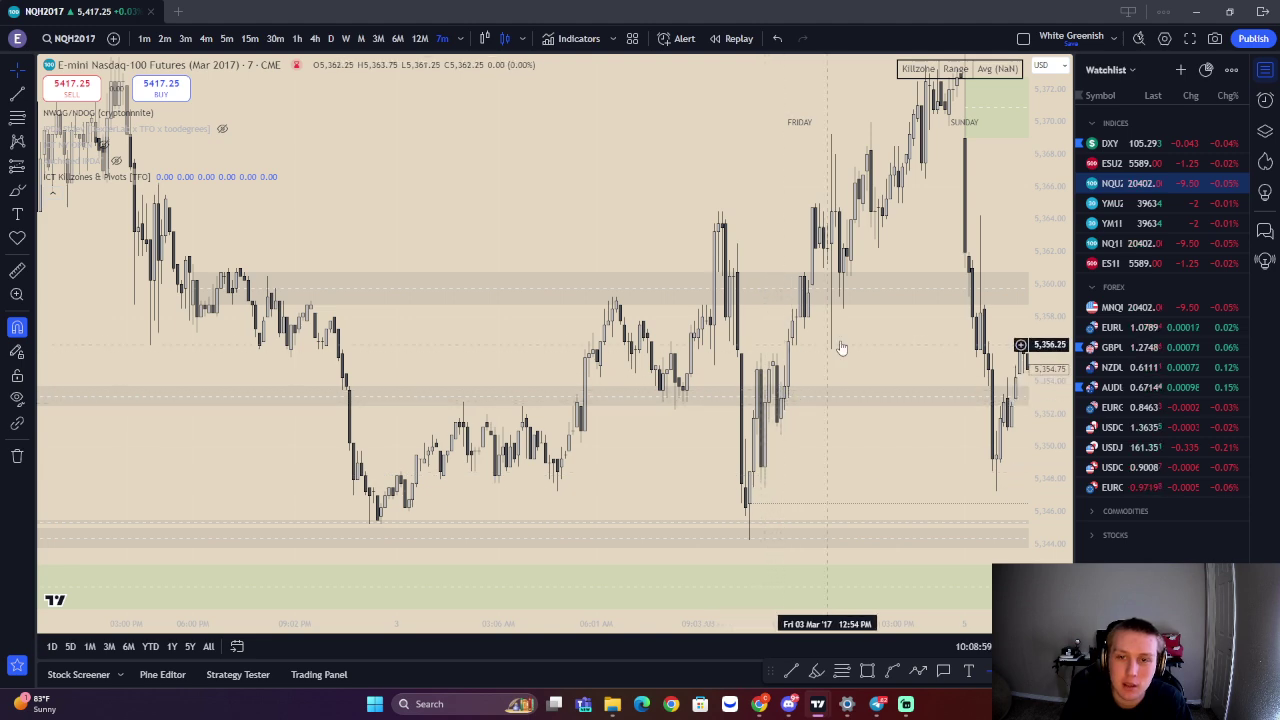
drag(862, 295, 798, 403)
scroll(797, 404, right, 2)
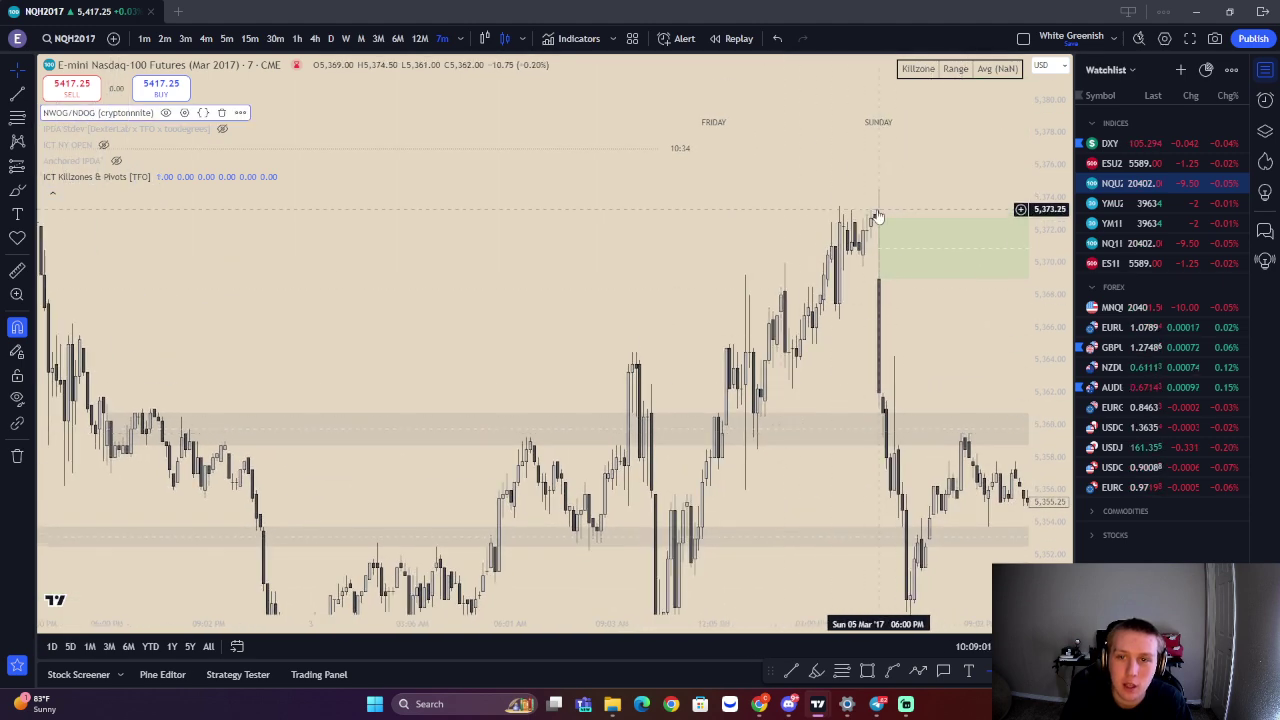
scroll(832, 249, left, 2)
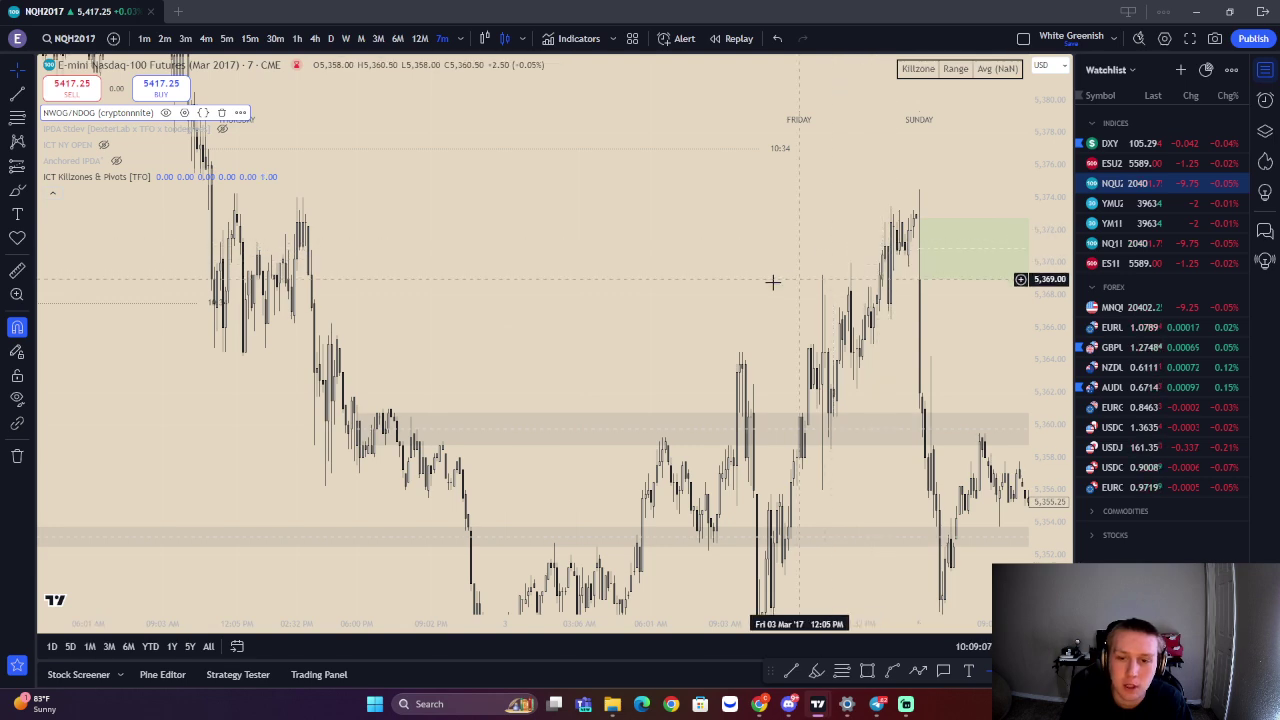
Examine the rally of Wednesday 1 March 2017 and Thursday 2 March's trading around the grey opening gap zone
scroll(771, 283, left, 10)
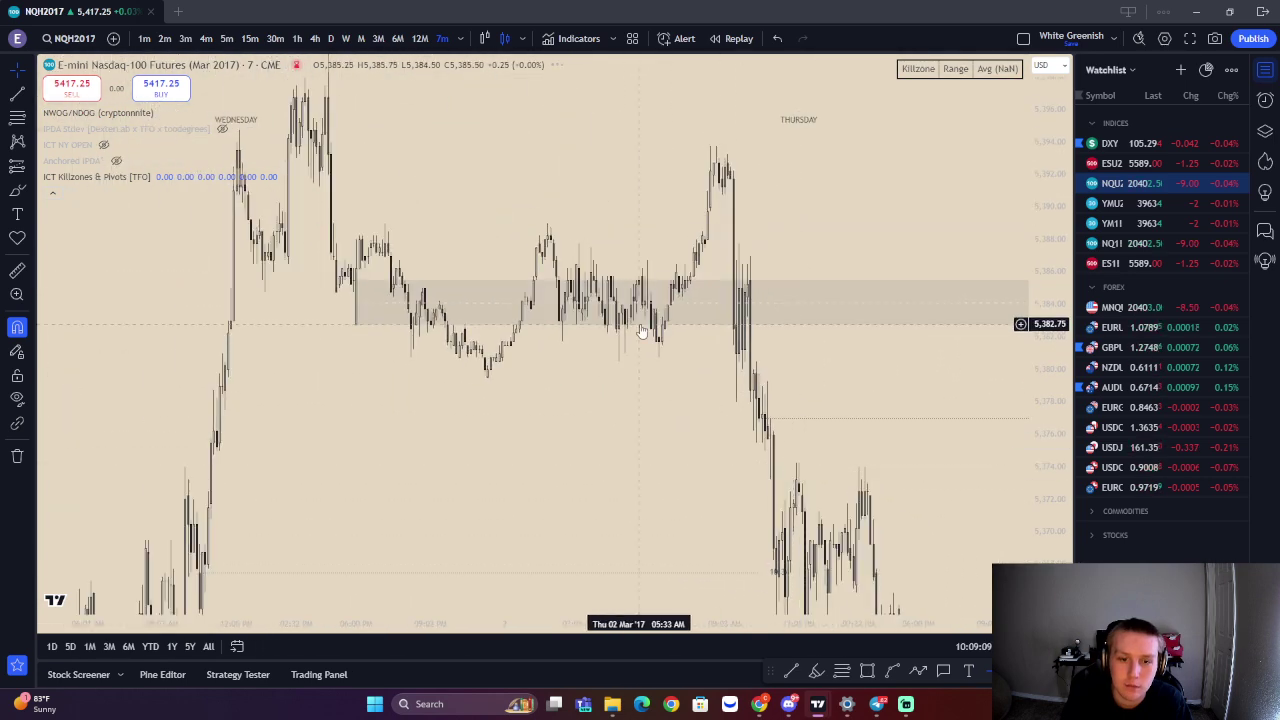
drag(638, 326, 894, 319)
drag(682, 370, 420, 213)
scroll(414, 383, left, 5)
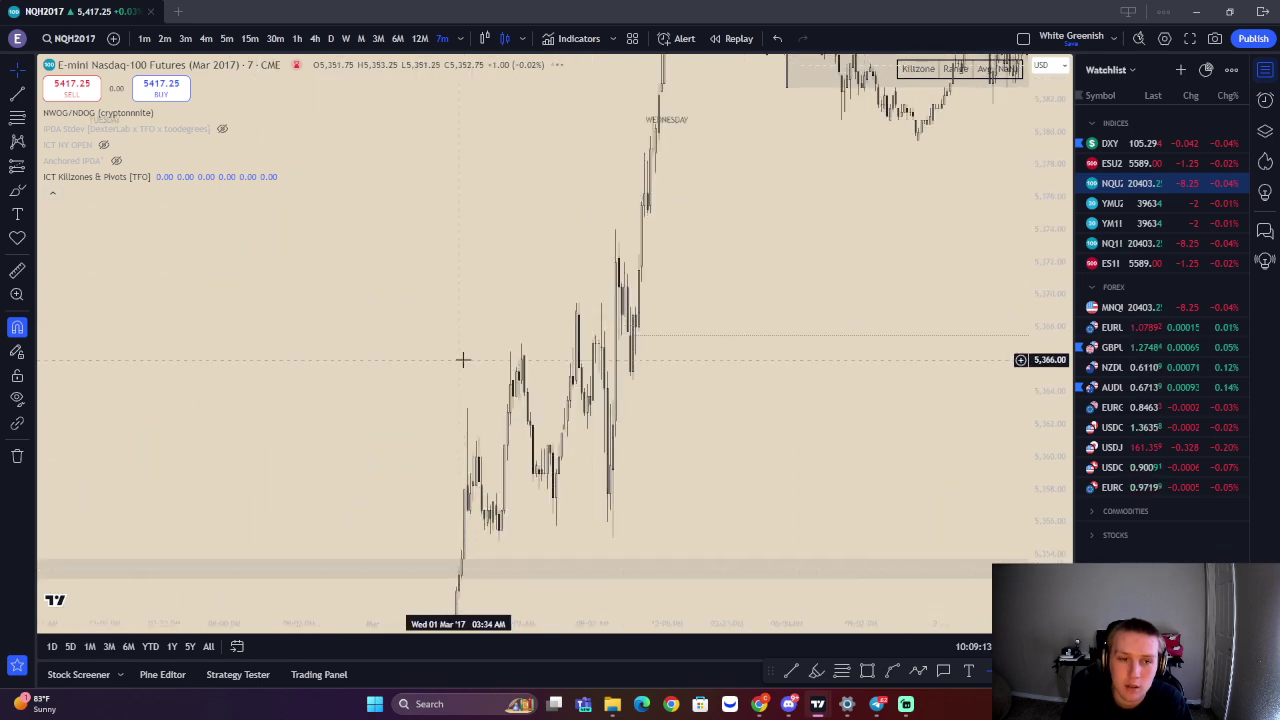
drag(528, 378, 576, 149)
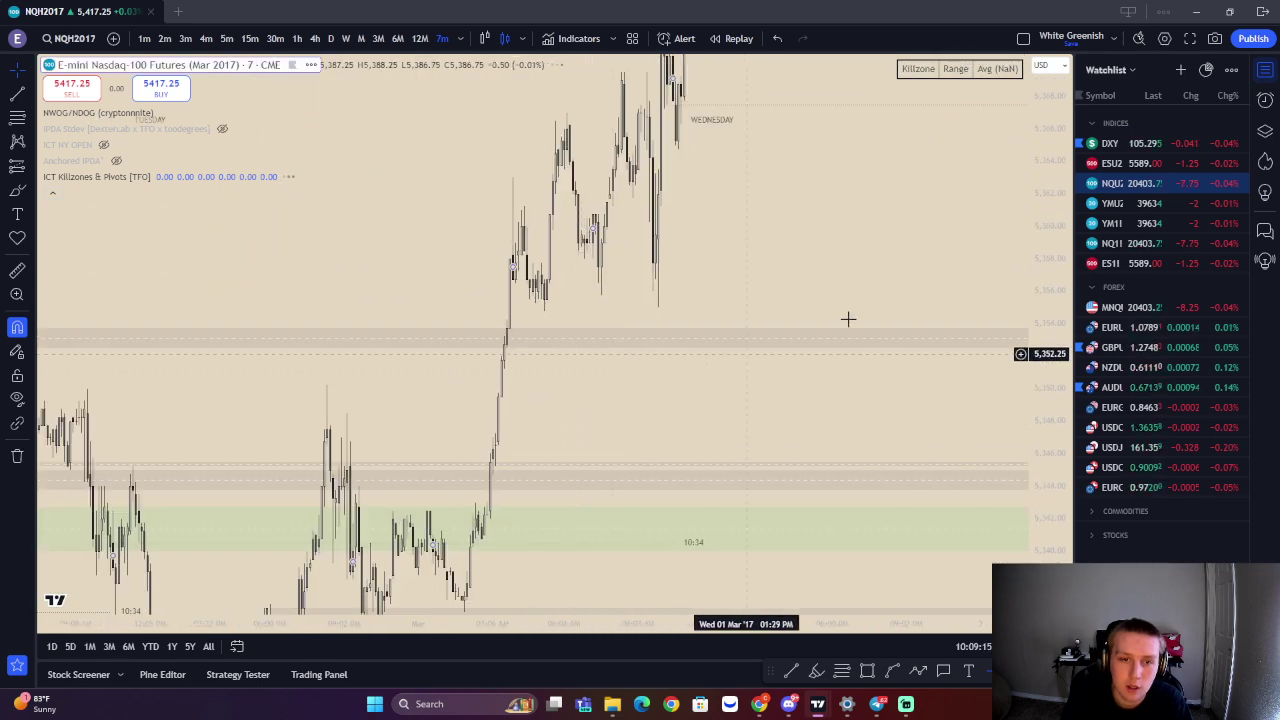
drag(1036, 266, 1036, 450)
drag(590, 390, 559, 640)
drag(602, 436, 600, 320)
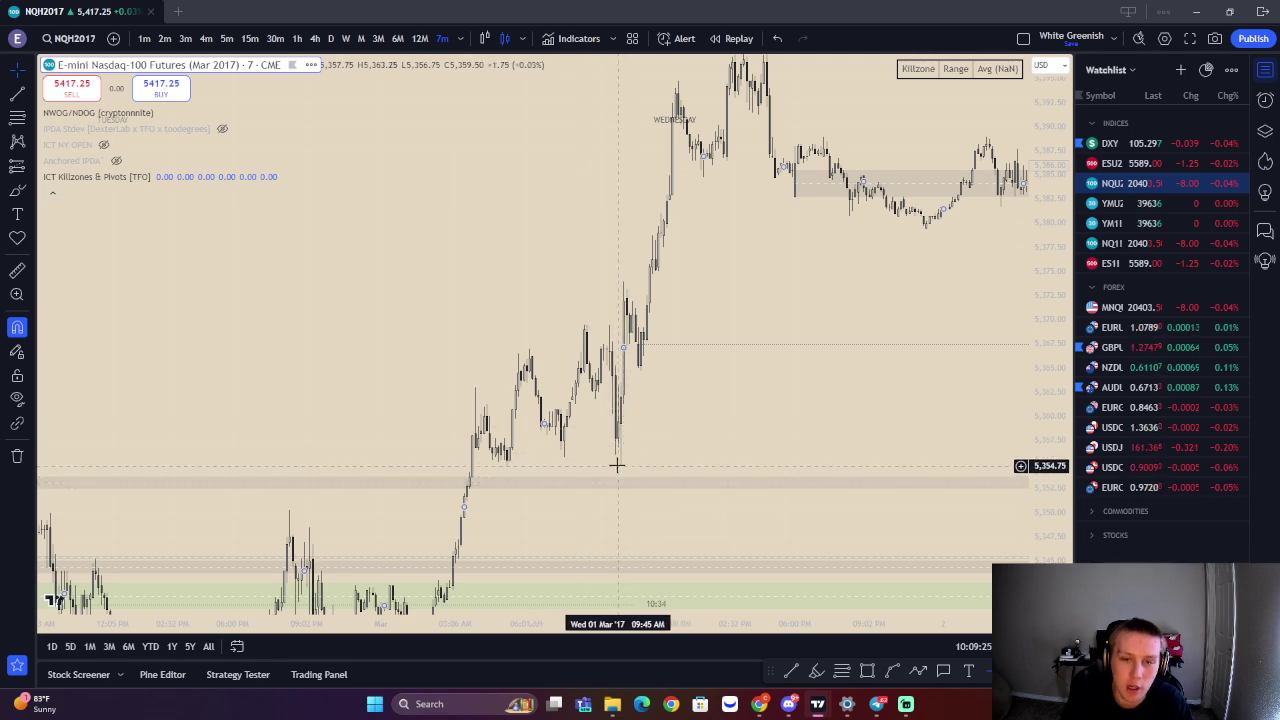
drag(711, 214, 702, 317)
drag(723, 174, 616, 190)
drag(779, 153, 662, 122)
drag(497, 160, 585, 147)
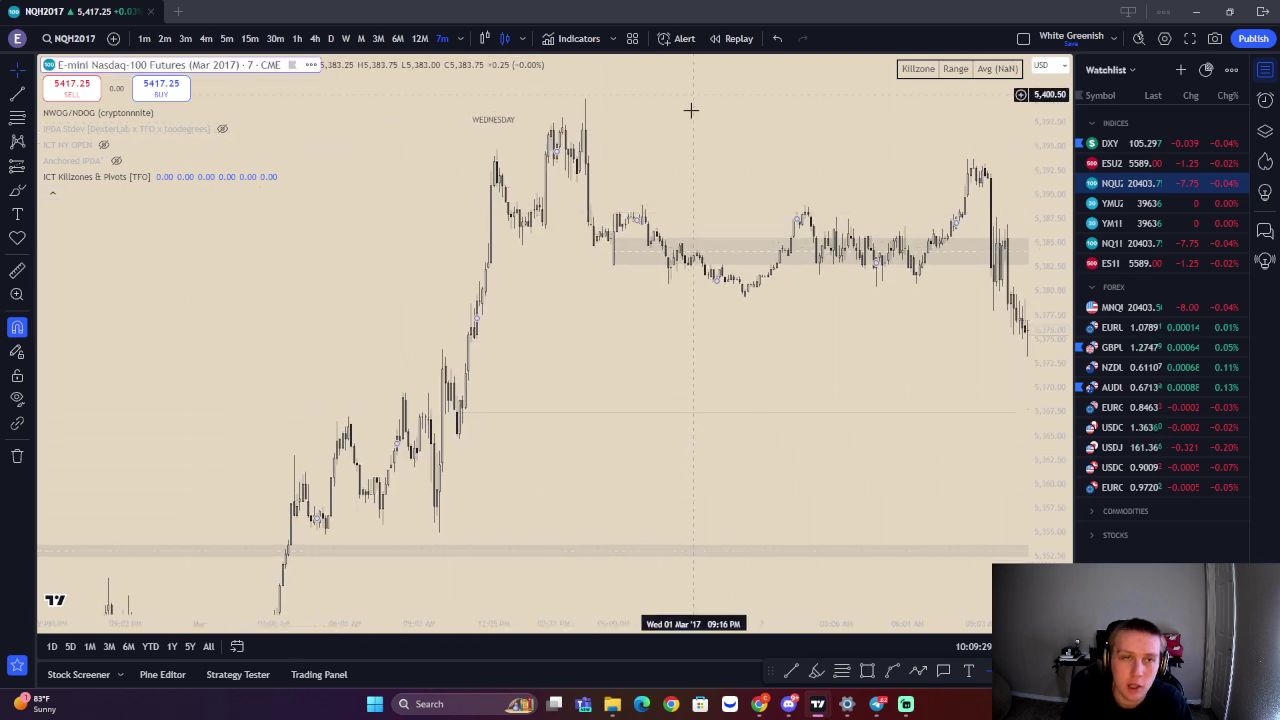
Open the chart in a second tab and change its symbol to the March 2017 S&P 500 futures, ESH2017
click(181, 12)
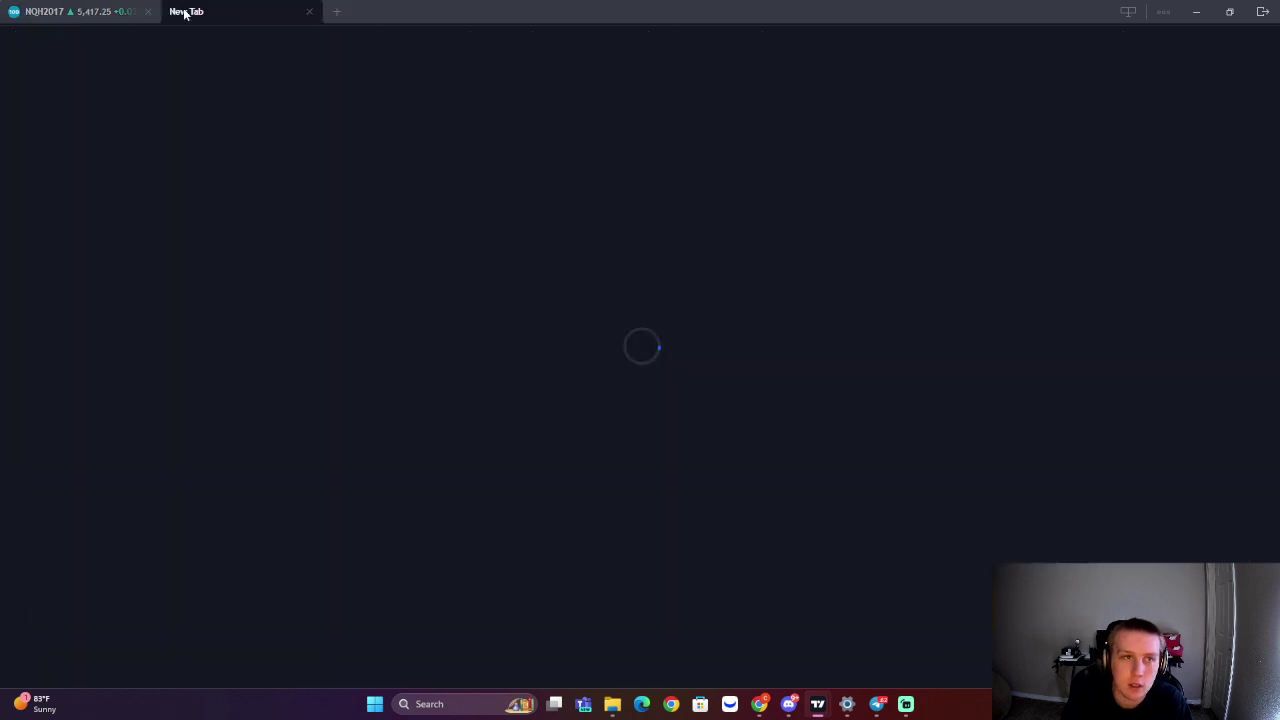
click(452, 200)
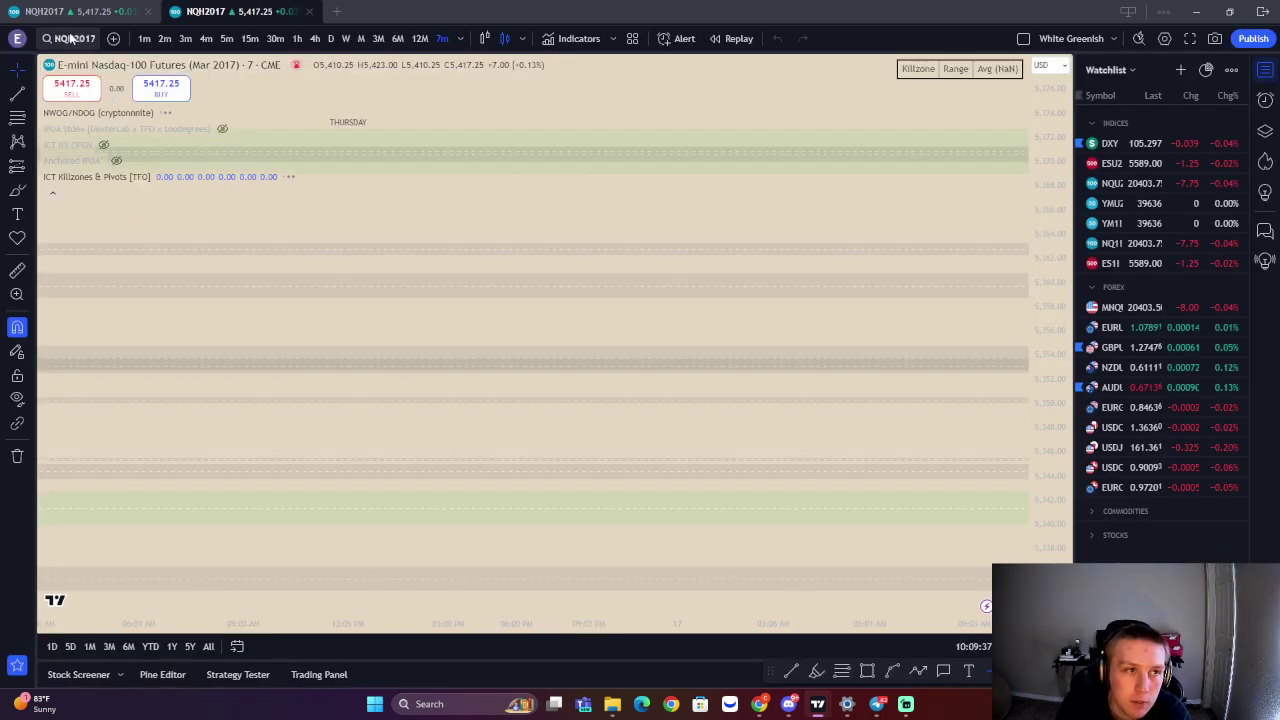
click(75, 40)
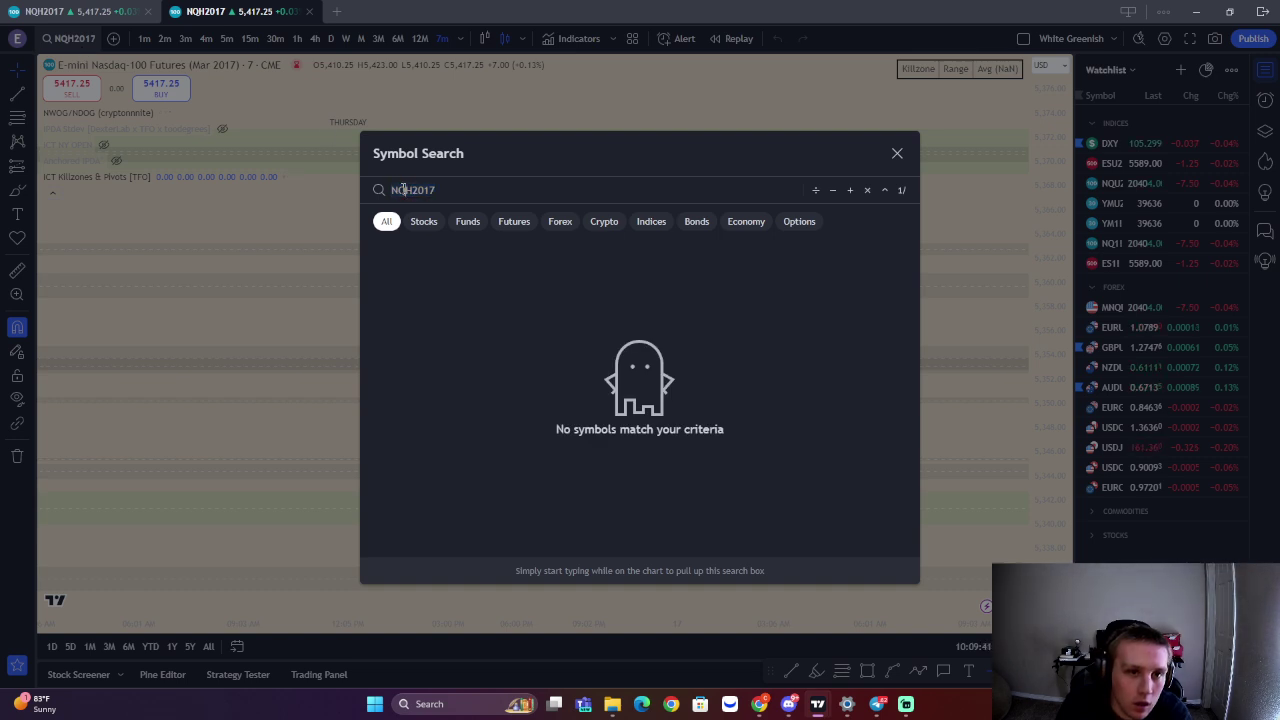
text(ES)
key(Return)
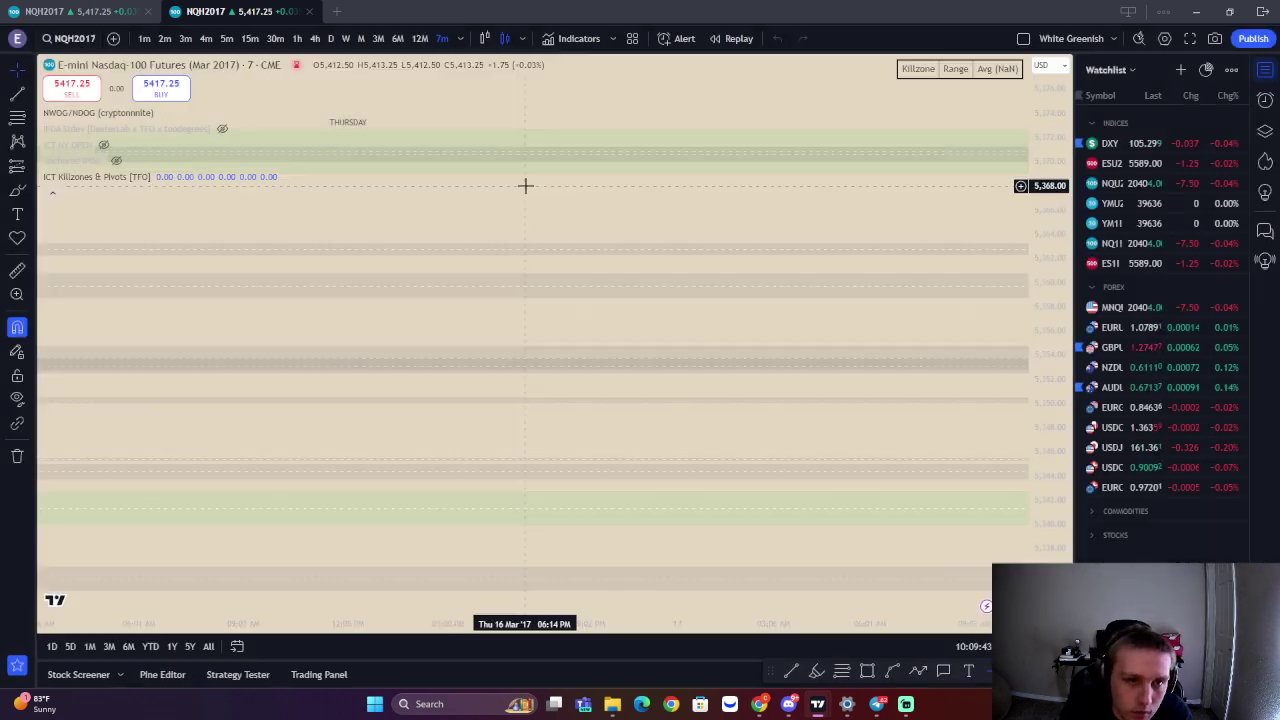
Look over the ESH2017 price action around Monday 13 and Tuesday 14 March 2017
drag(297, 309, 971, 280)
scroll(669, 317, down, 6)
drag(597, 297, 718, 141)
scroll(511, 375, down, 5)
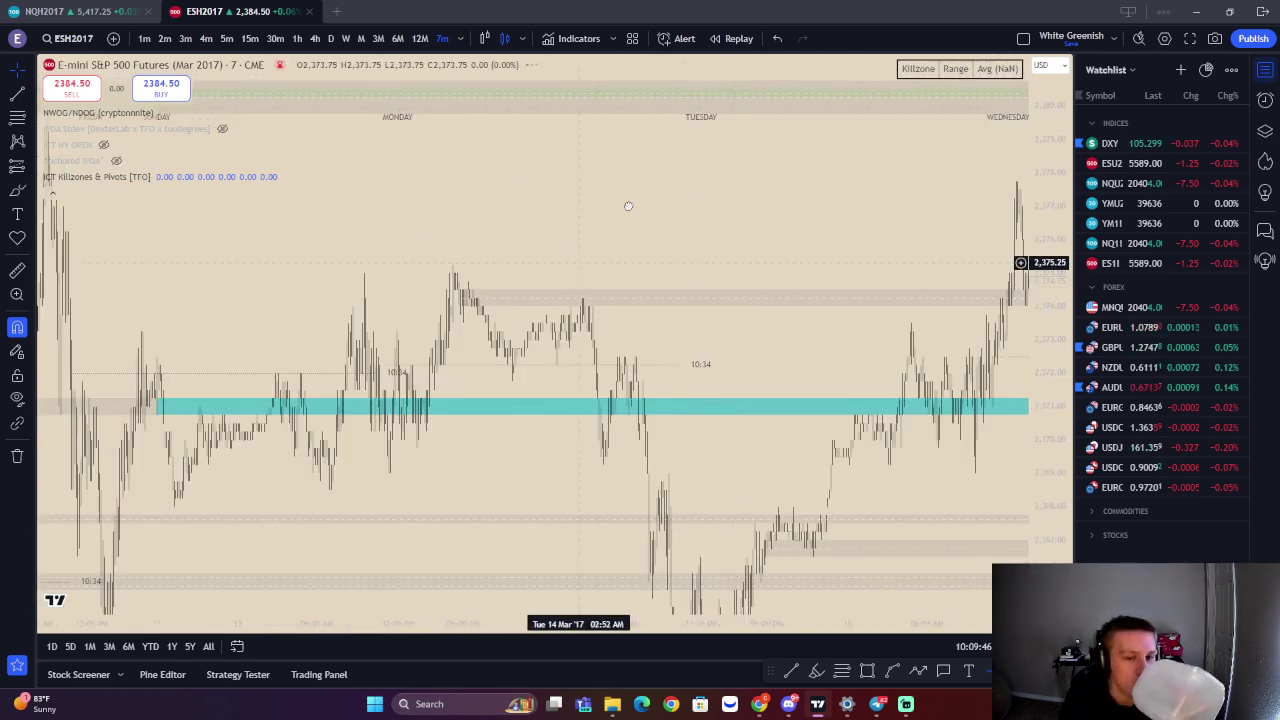
Compare Wednesday 1 March 2017's rally on the NQH2017 chart with the same move on the ESH2017 chart
click(119, 14)
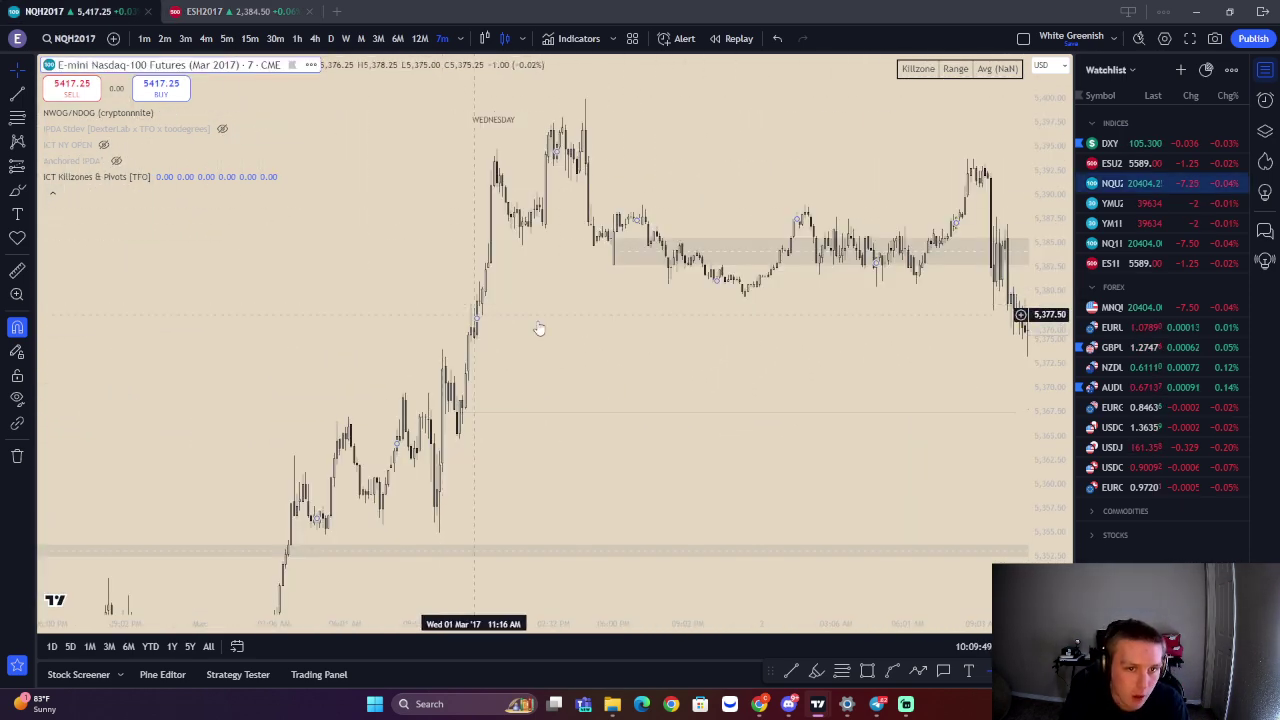
drag(440, 337, 474, 254)
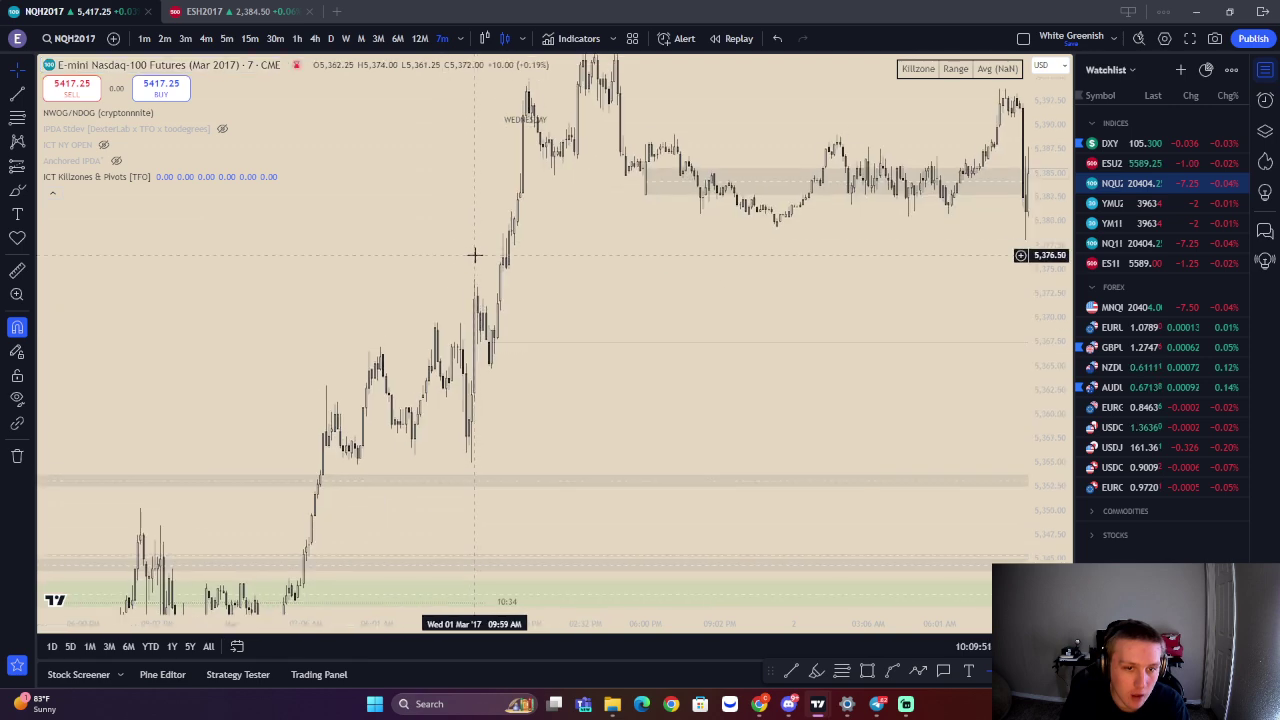
click(235, 14)
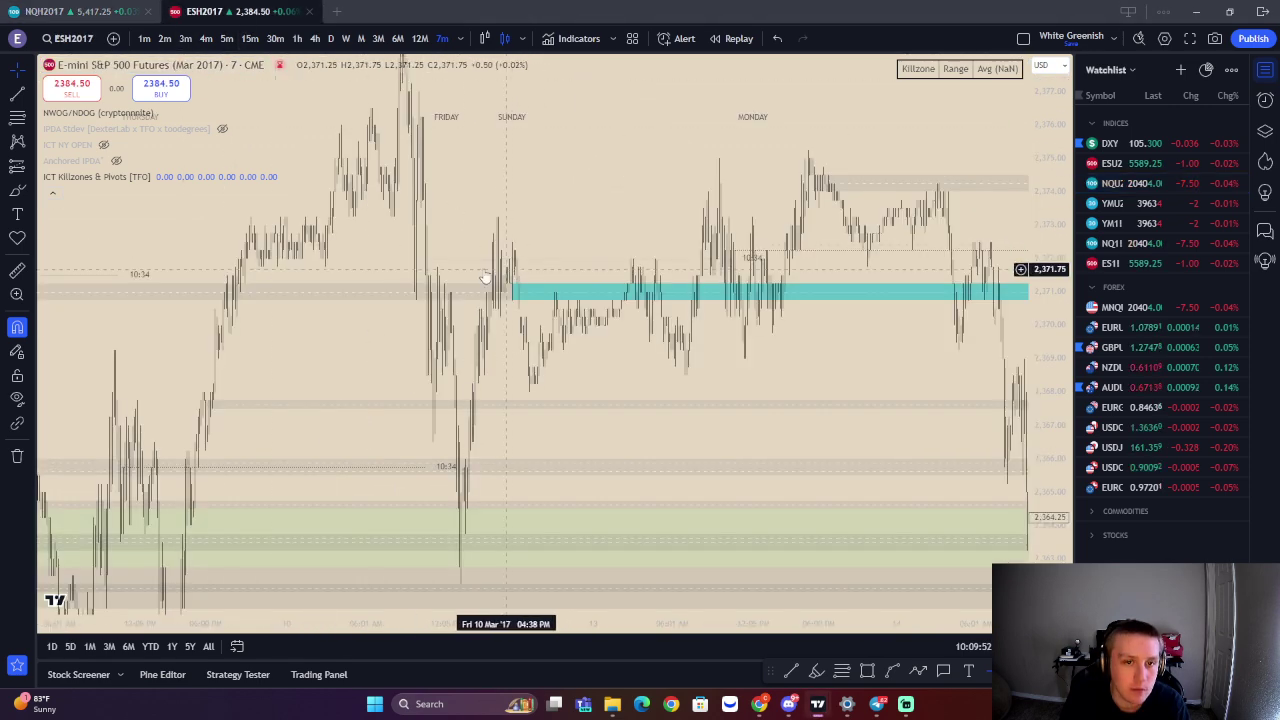
scroll(474, 306, left, 10)
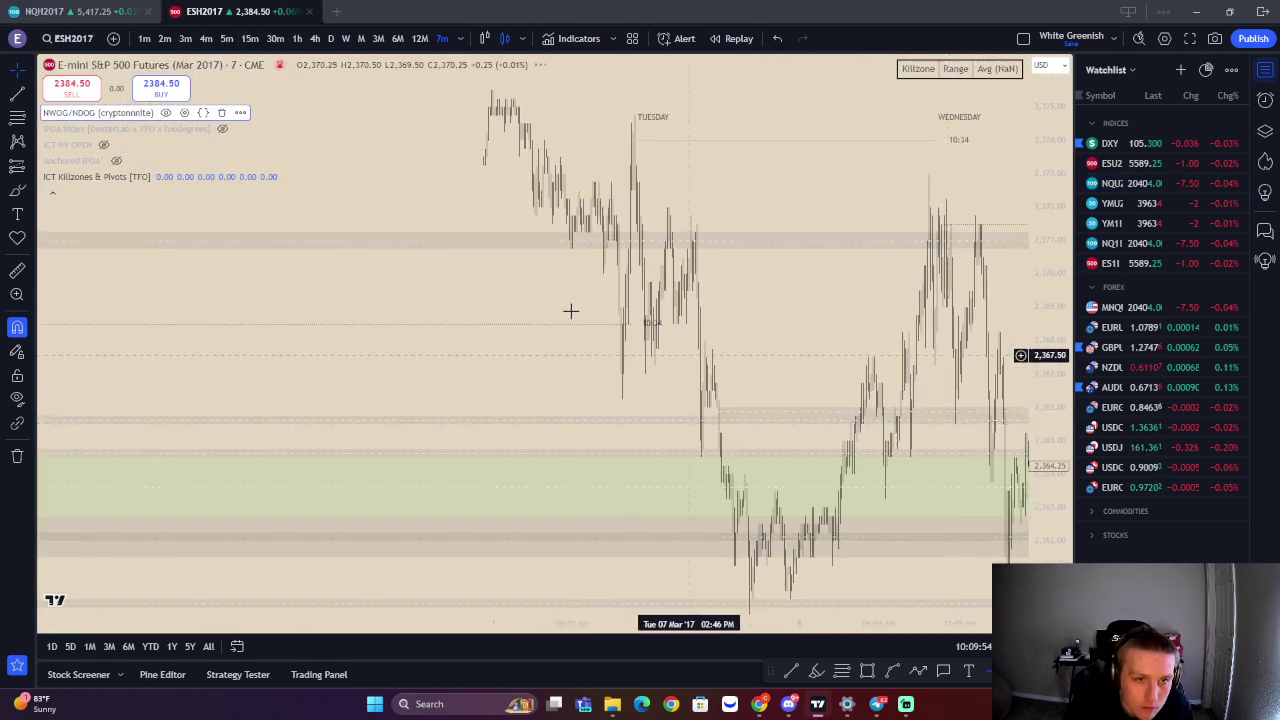
scroll(591, 370, left, 10)
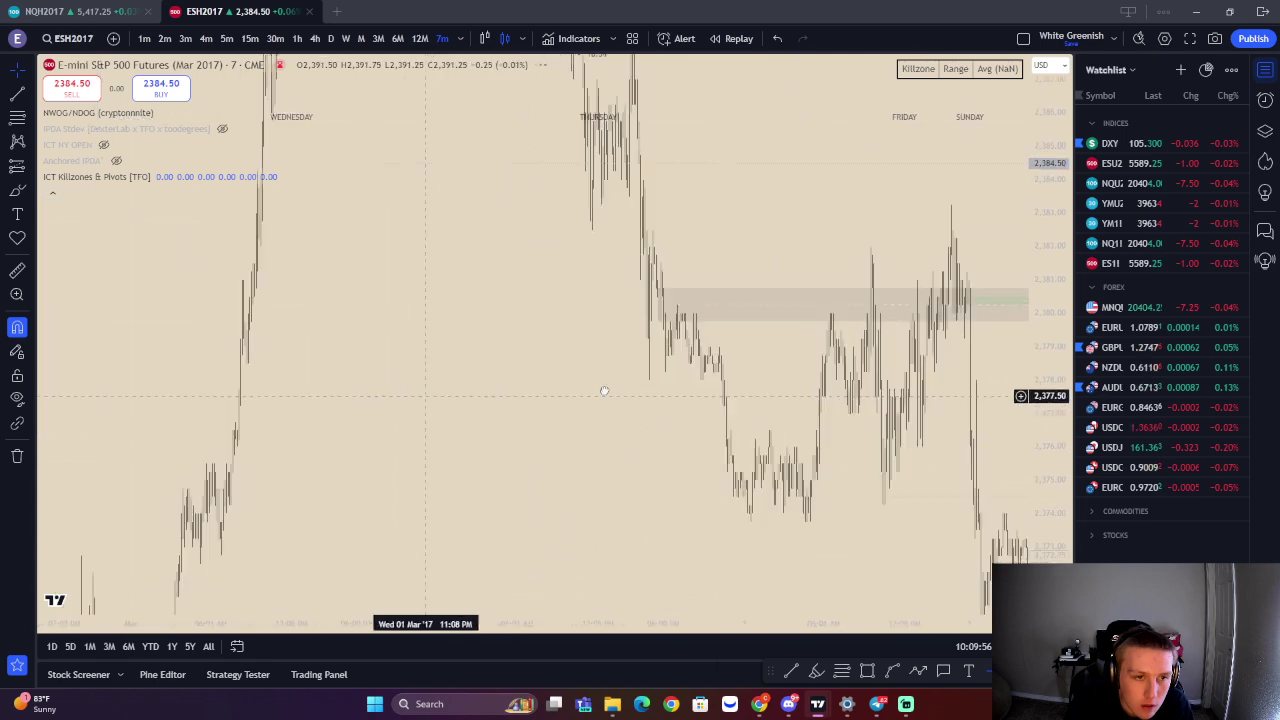
scroll(494, 412, left, 6)
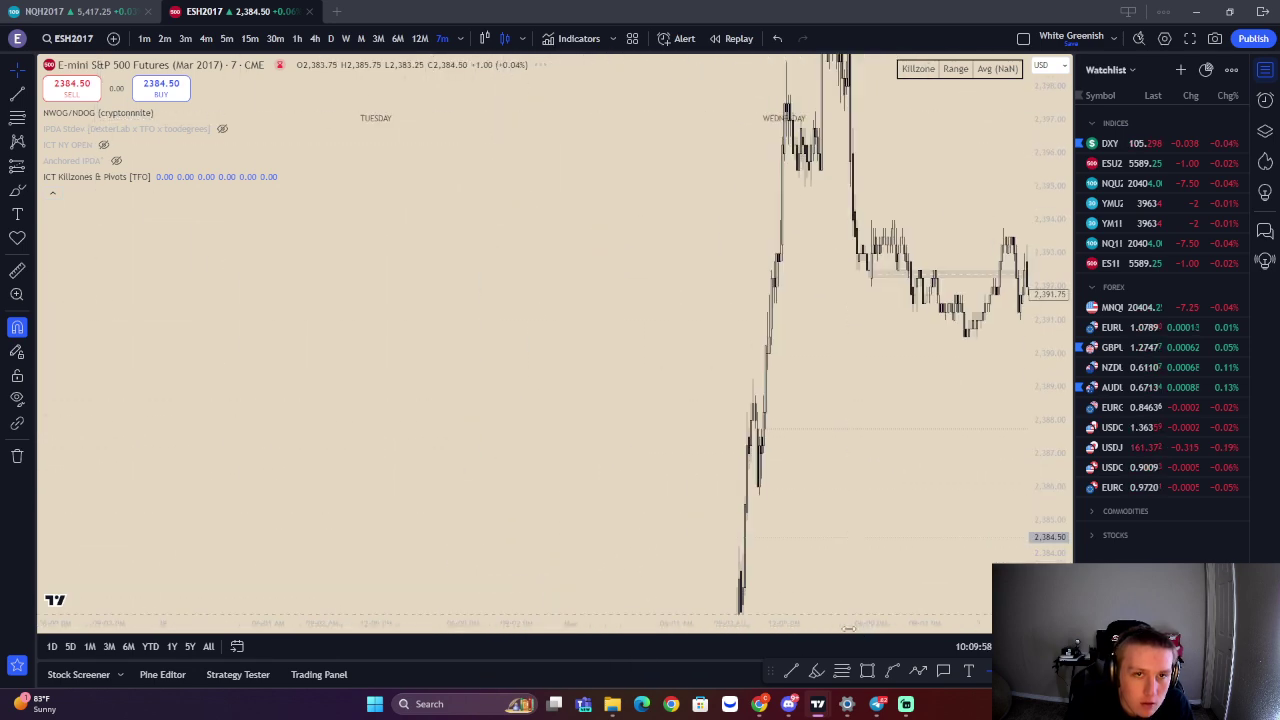
drag(661, 290, 544, 85)
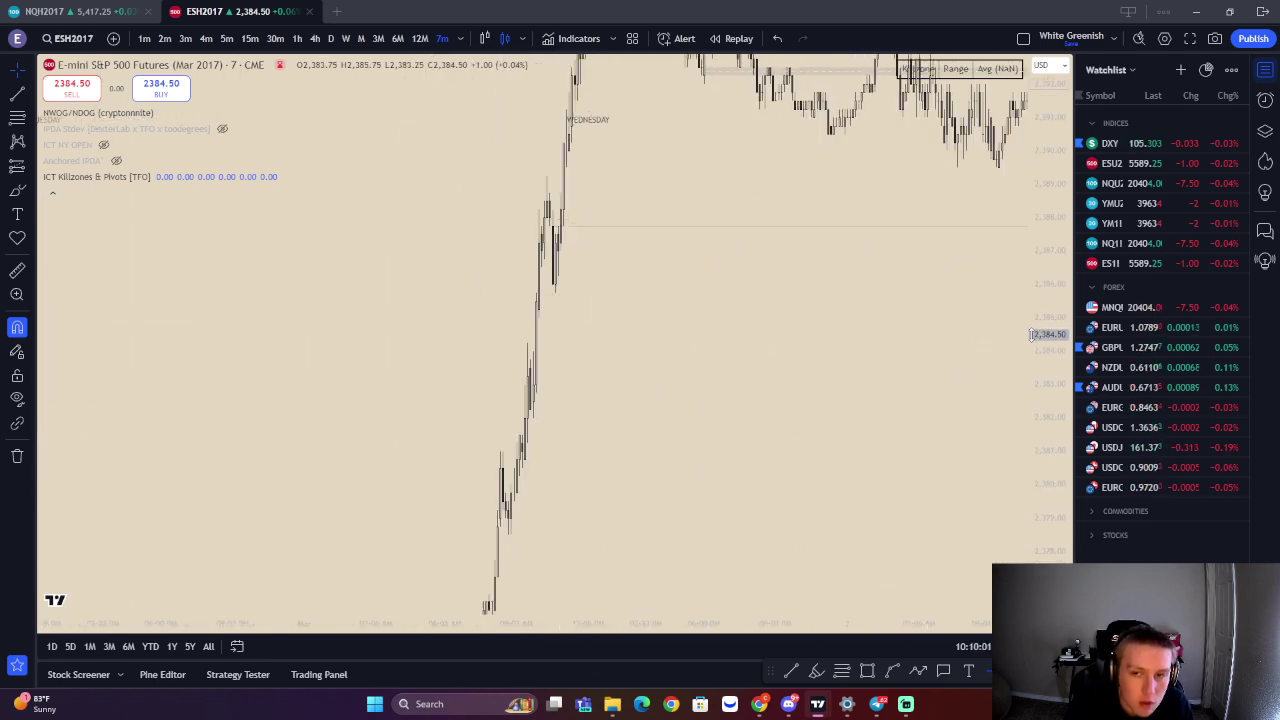
drag(1045, 262, 1045, 592)
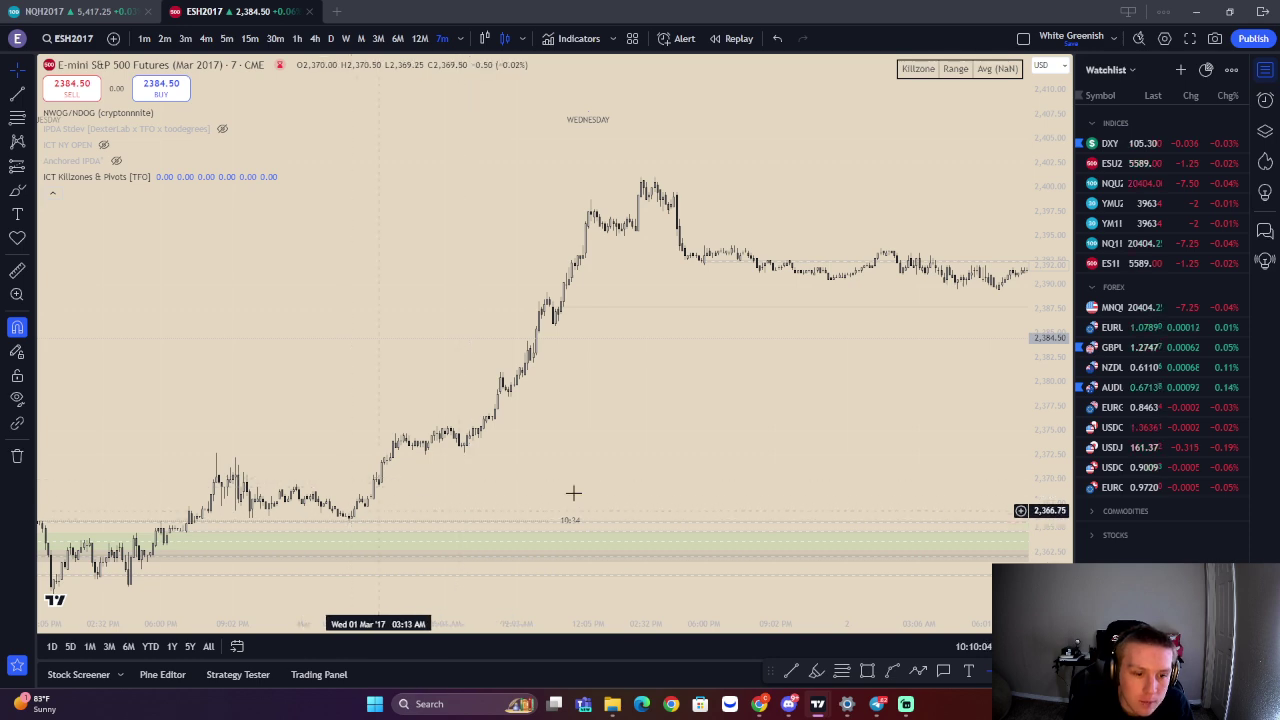
Draw a Fib retracement on ESH2017 from the early 1 March low at 2,365.75 to the 28 February evening high at 2,372.75
drag(987, 436, 985, 72)
drag(1045, 315, 1045, 60)
drag(880, 246, 1025, 672)
scroll(740, 430, up, 5)
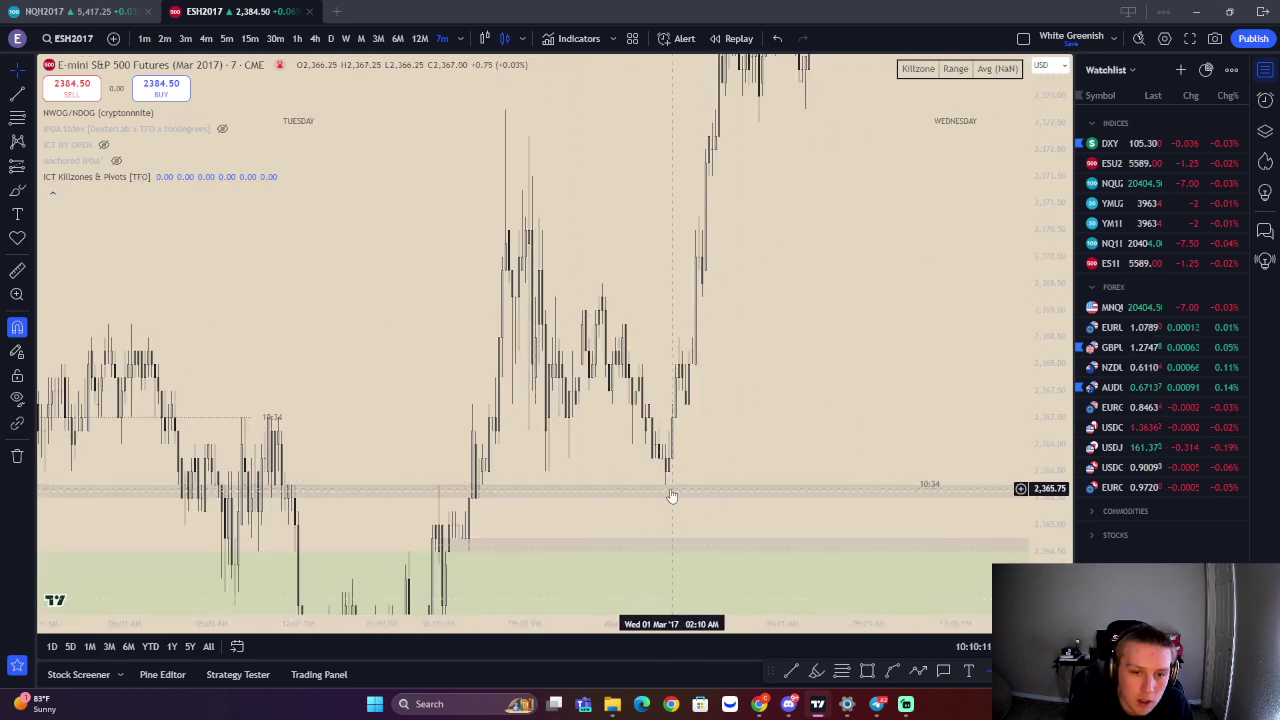
drag(702, 356, 597, 373)
mouse_move(1045, 262)
mouse_down()
mouse_move(1100, 388)
mouse_move(1100, 458)
mouse_up()
click(17, 119)
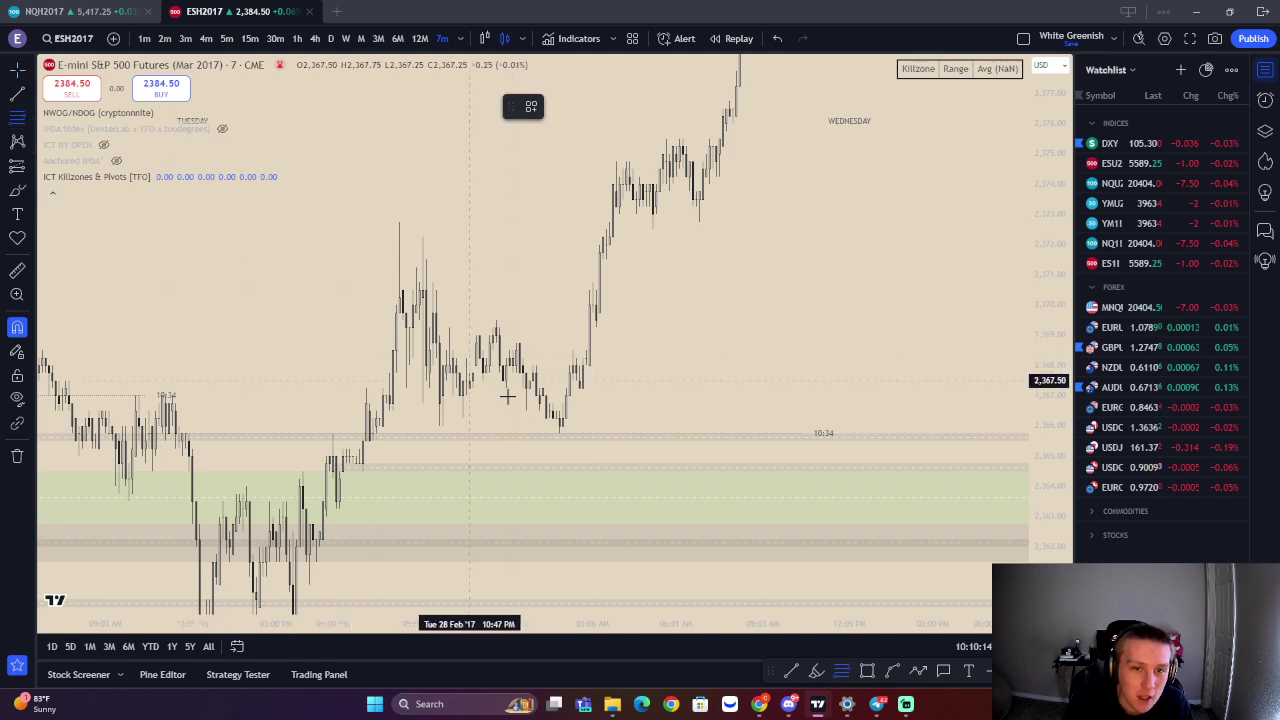
click(402, 224)
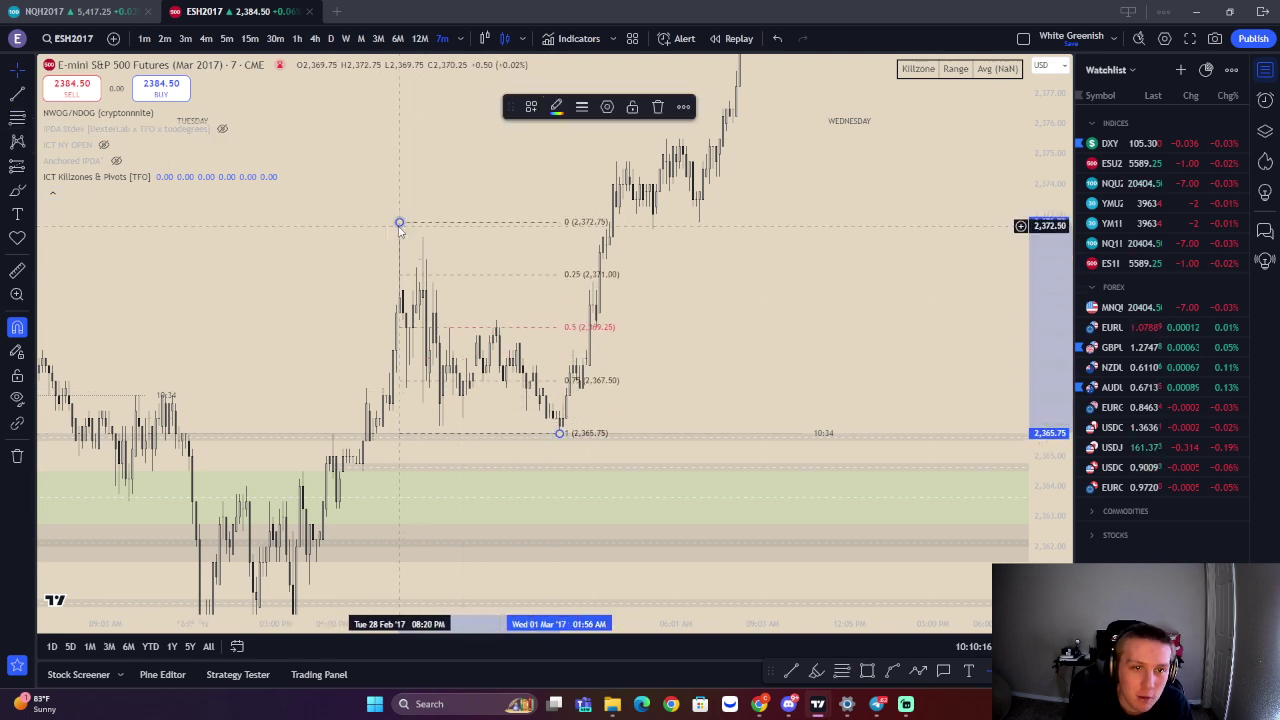
Apply a saved template with negative projection levels to the Fib retracement and check its -4 level against Wednesday 1 March's high
right_click(402, 226)
mouse_move(458, 239)
click(566, 412)
drag(662, 259, 597, 606)
drag(634, 317, 660, 590)
drag(661, 362, 658, 565)
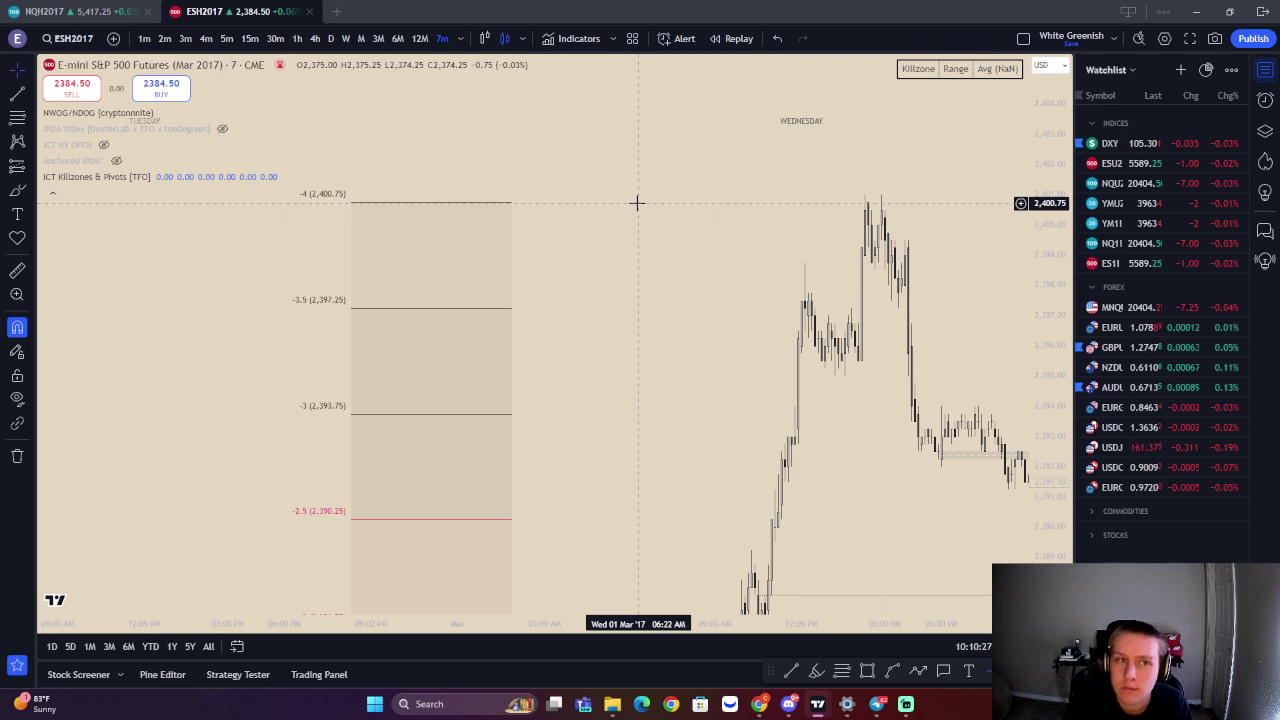
Return to the NQH2017 chart and examine the Monday 27 and Tuesday 28 February 2017 swings around the upper green gap zone
click(70, 11)
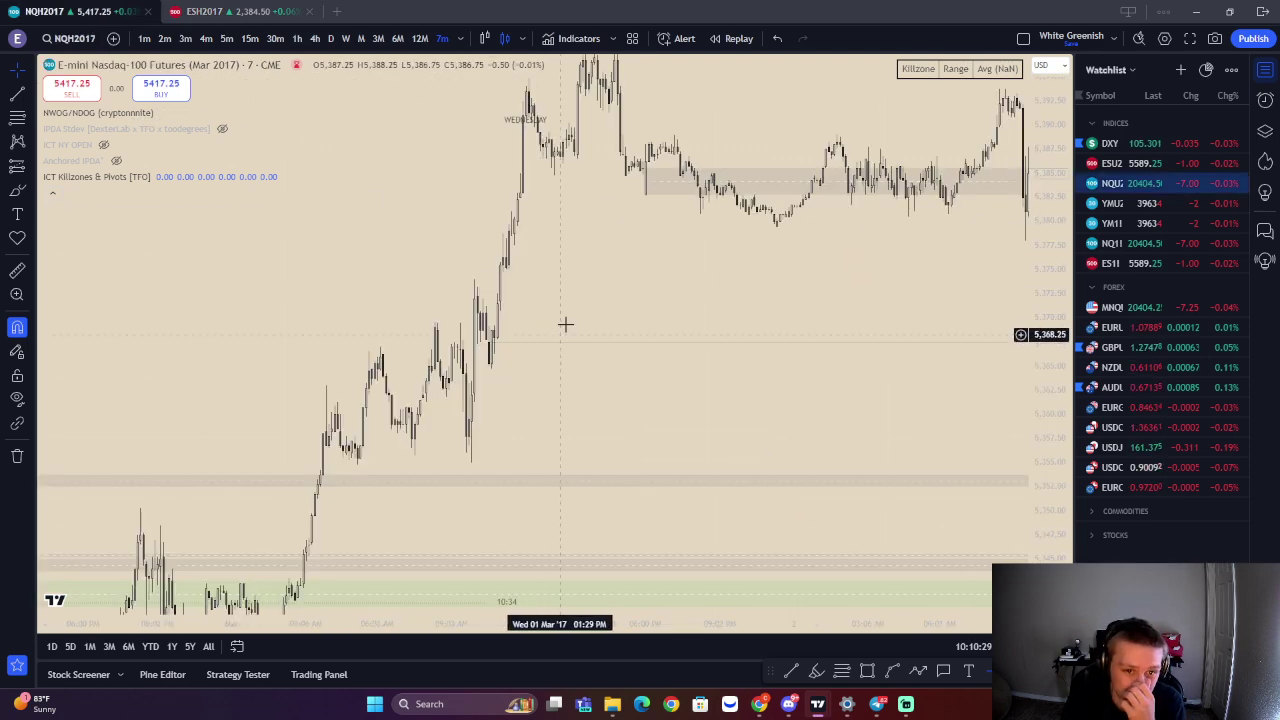
drag(571, 324, 678, 243)
drag(529, 300, 660, 184)
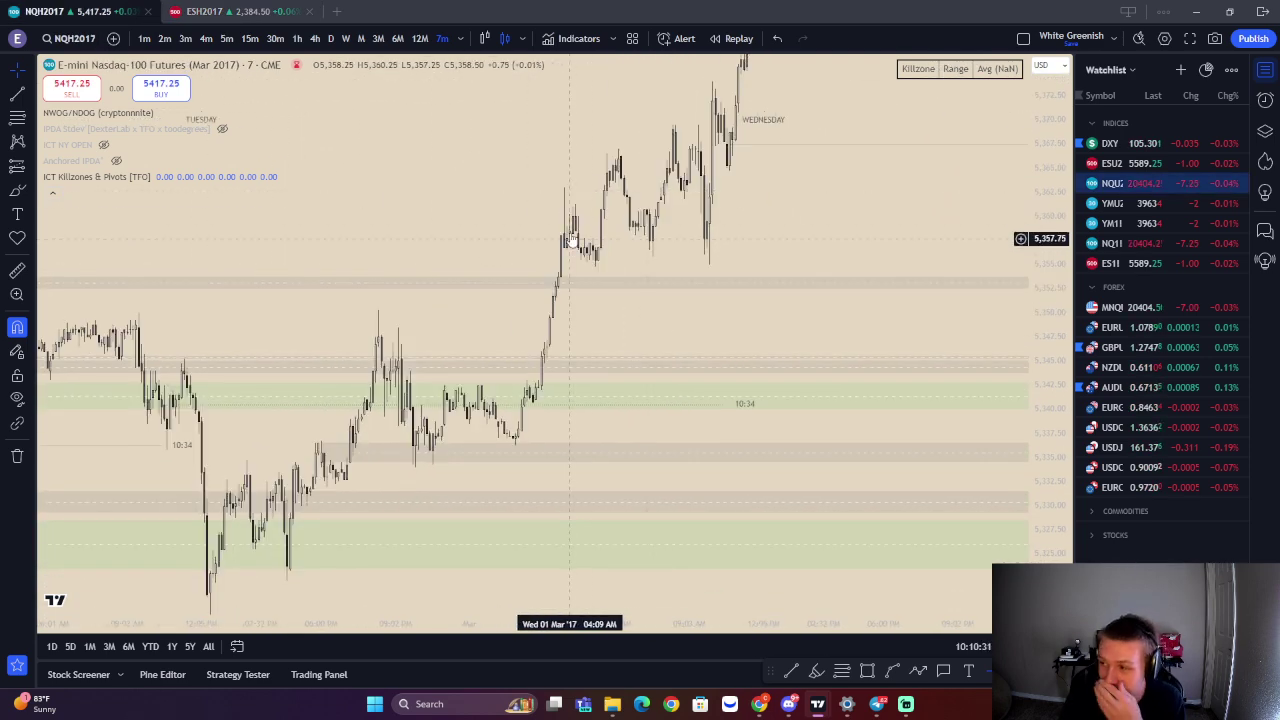
scroll(590, 185, left, 8)
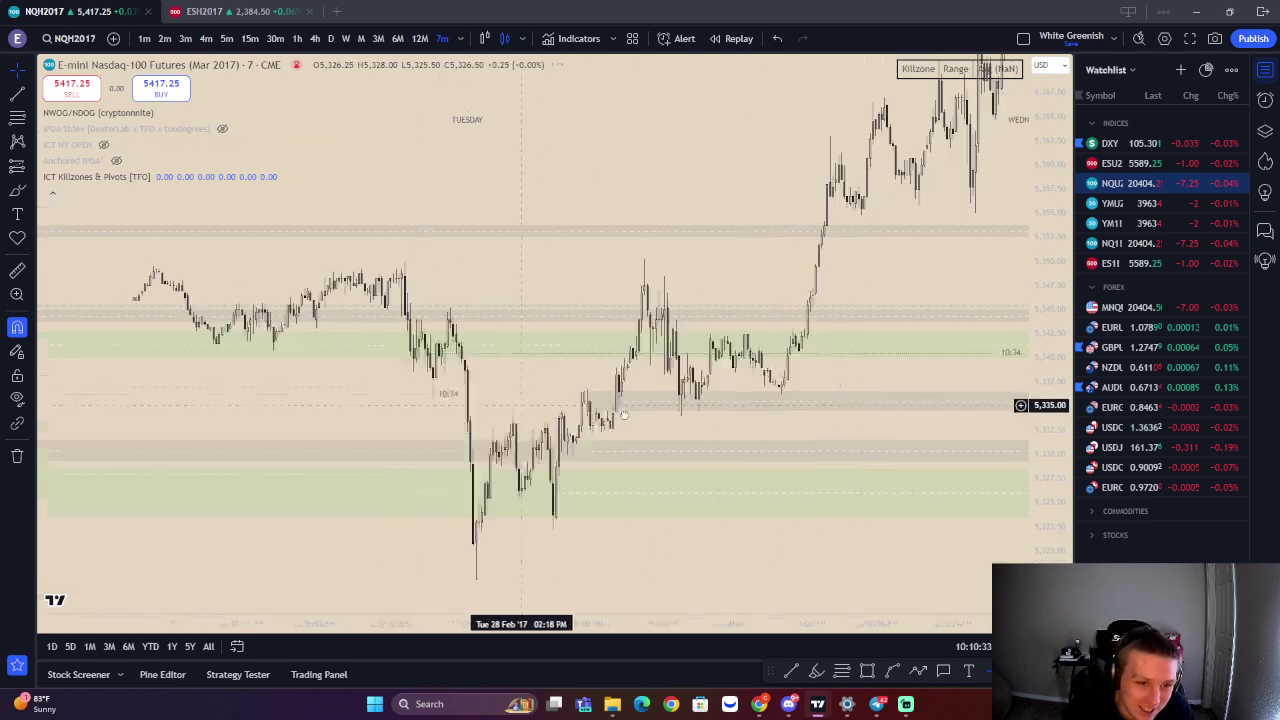
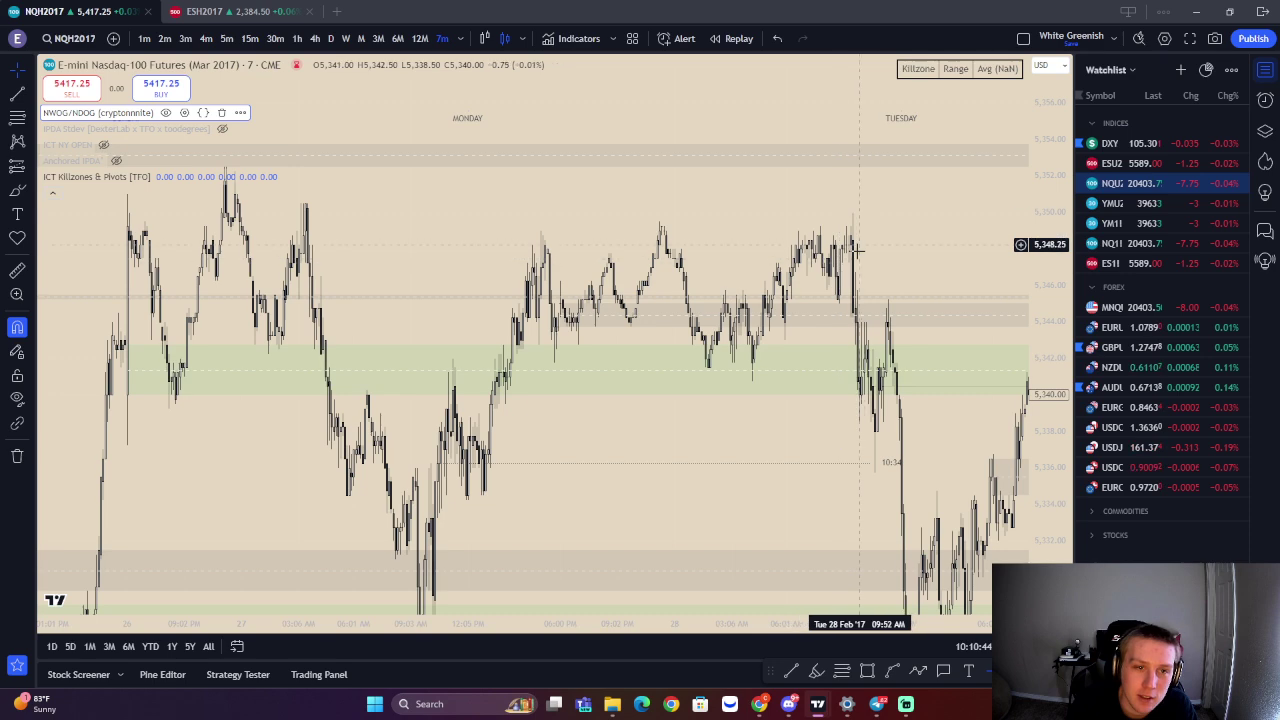
scroll(836, 236, down, 3)
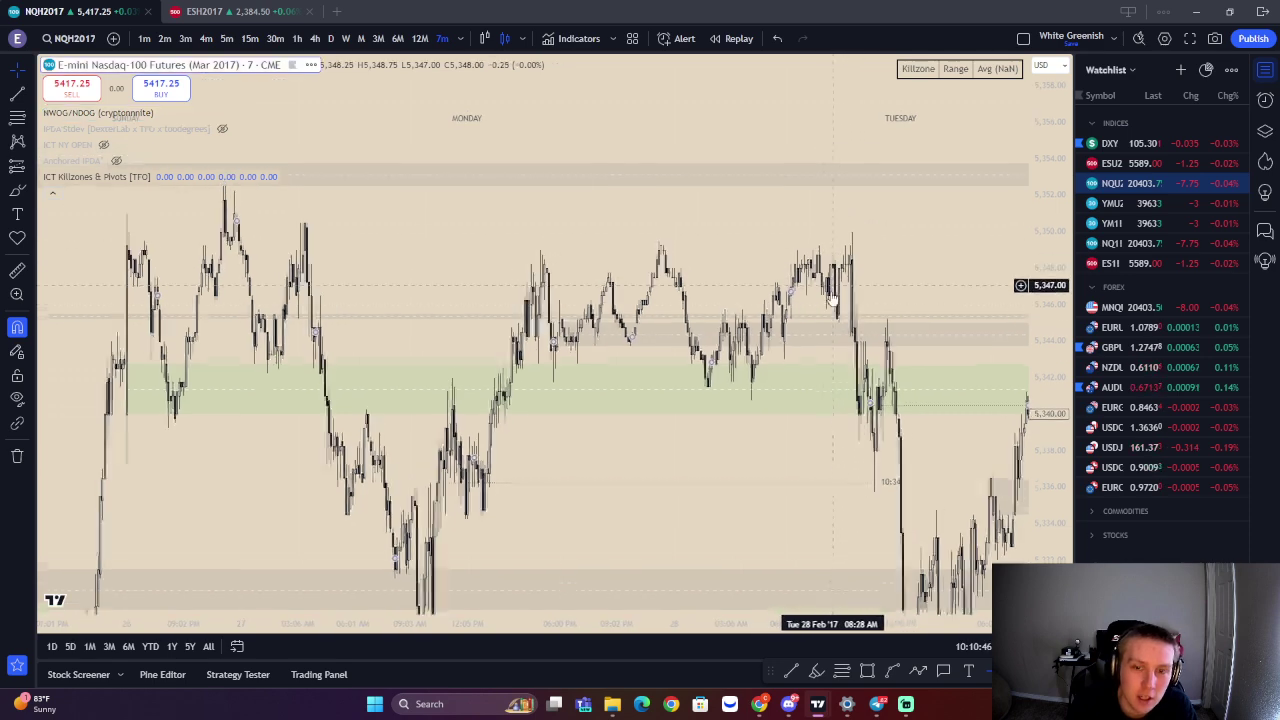
drag(586, 238, 642, 248)
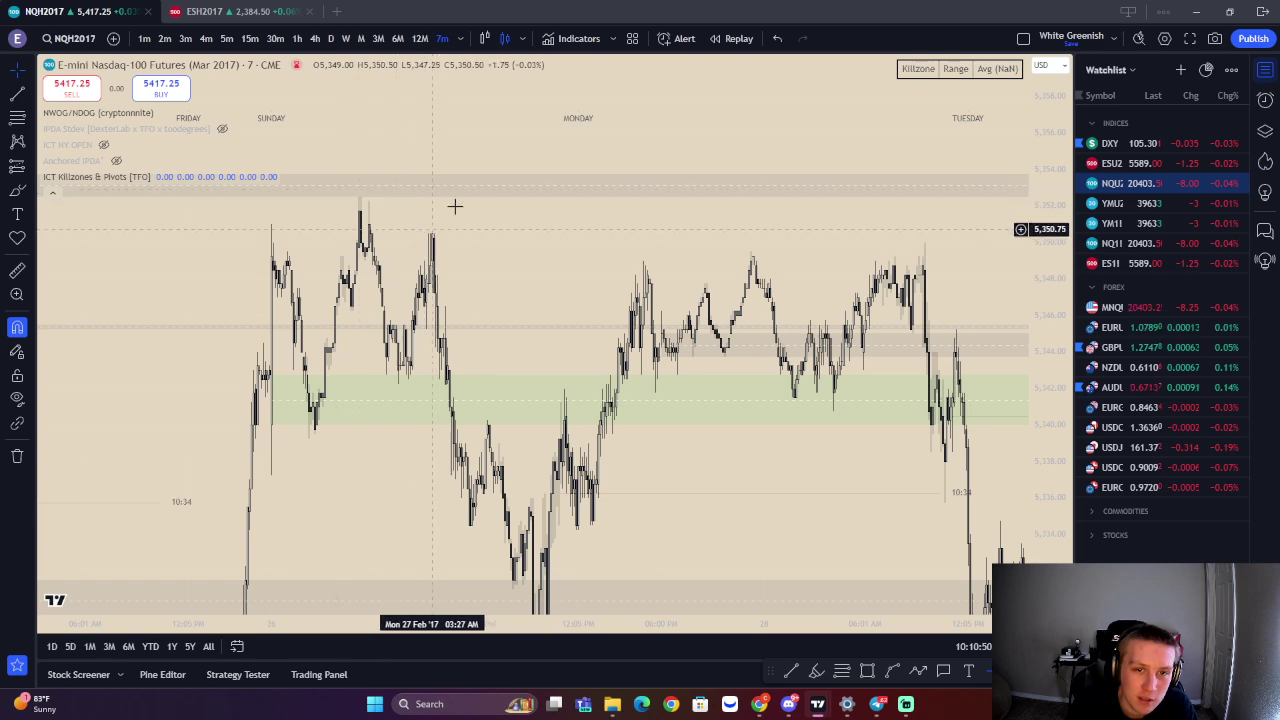
scroll(731, 251, up, 4)
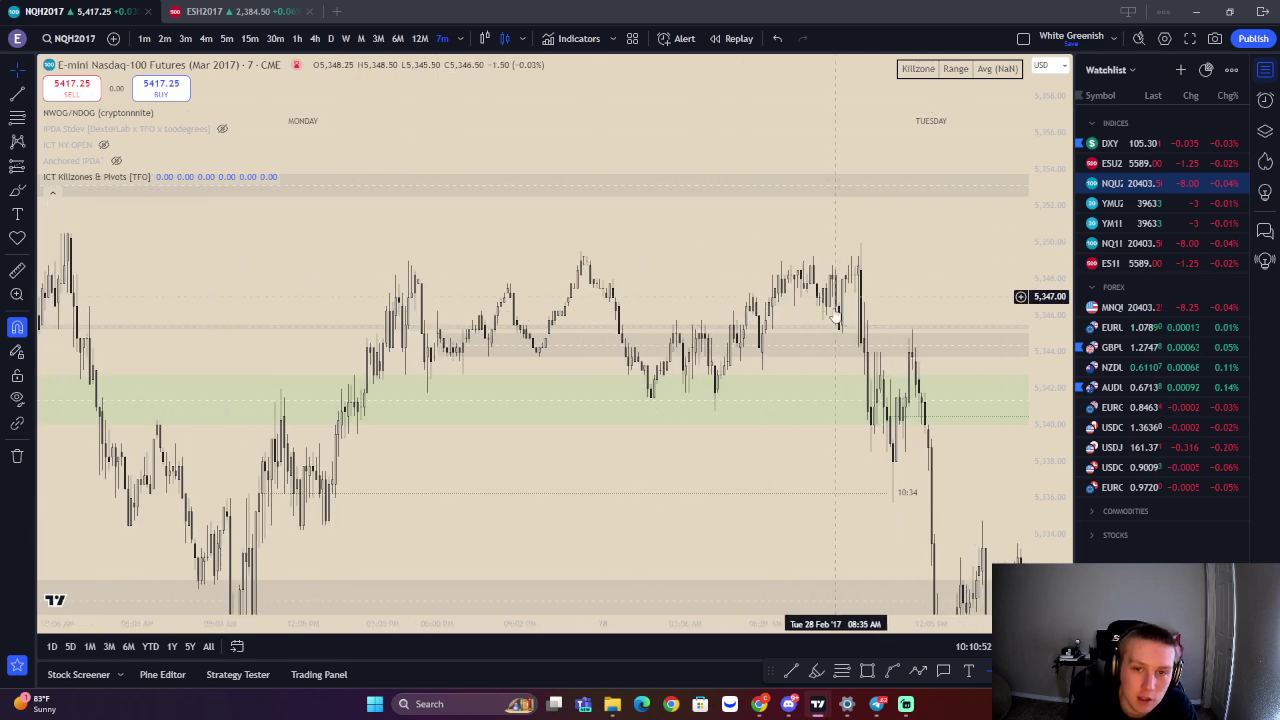
scroll(845, 288, up, 2)
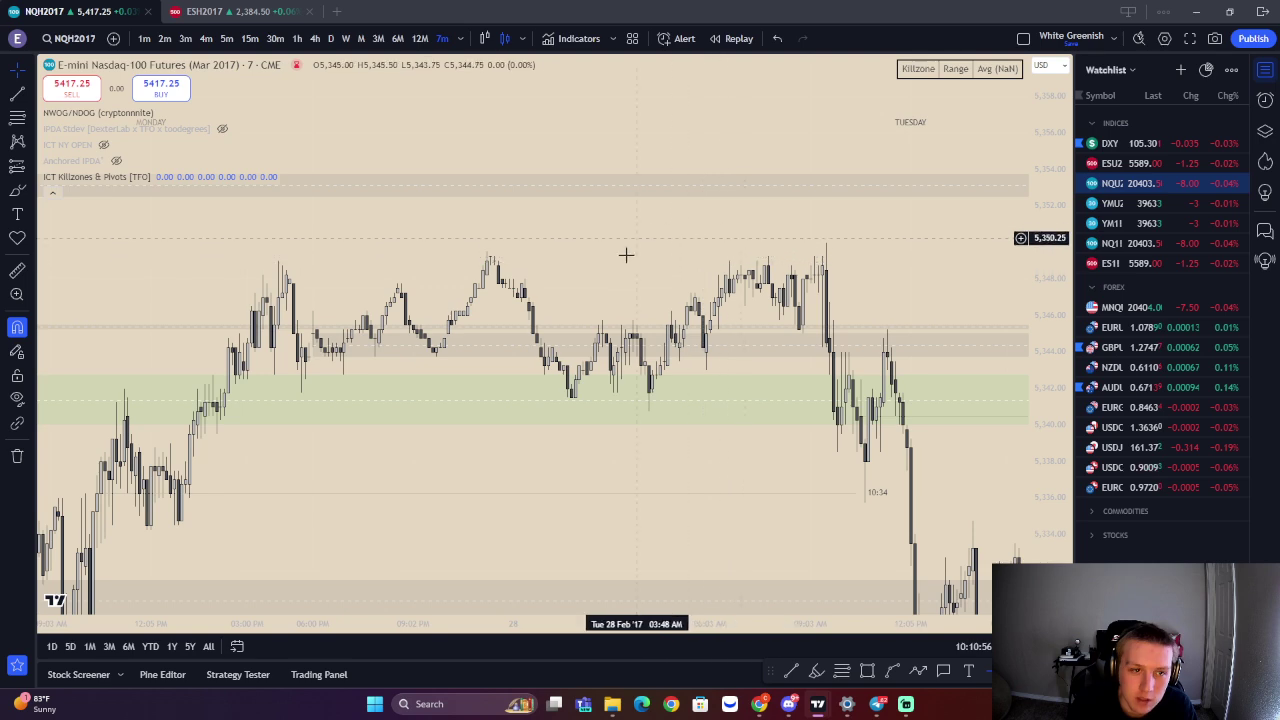
scroll(800, 305, up, 3)
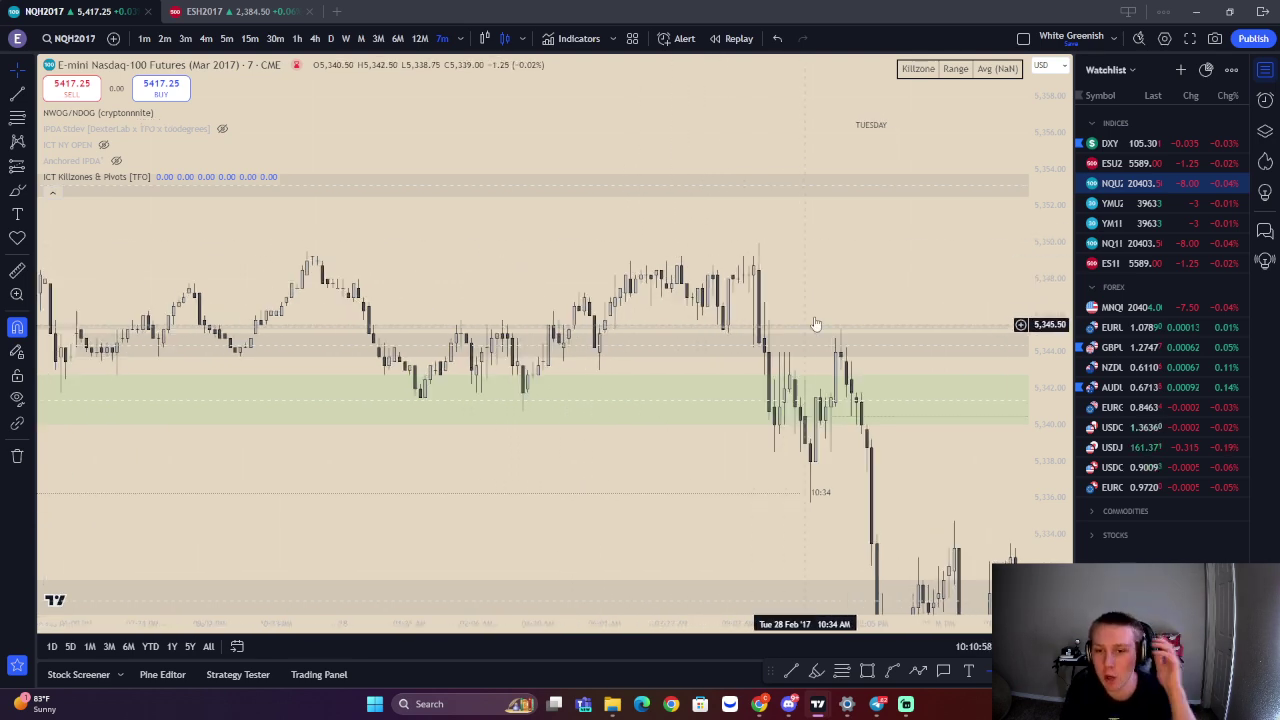
drag(832, 288, 796, 181)
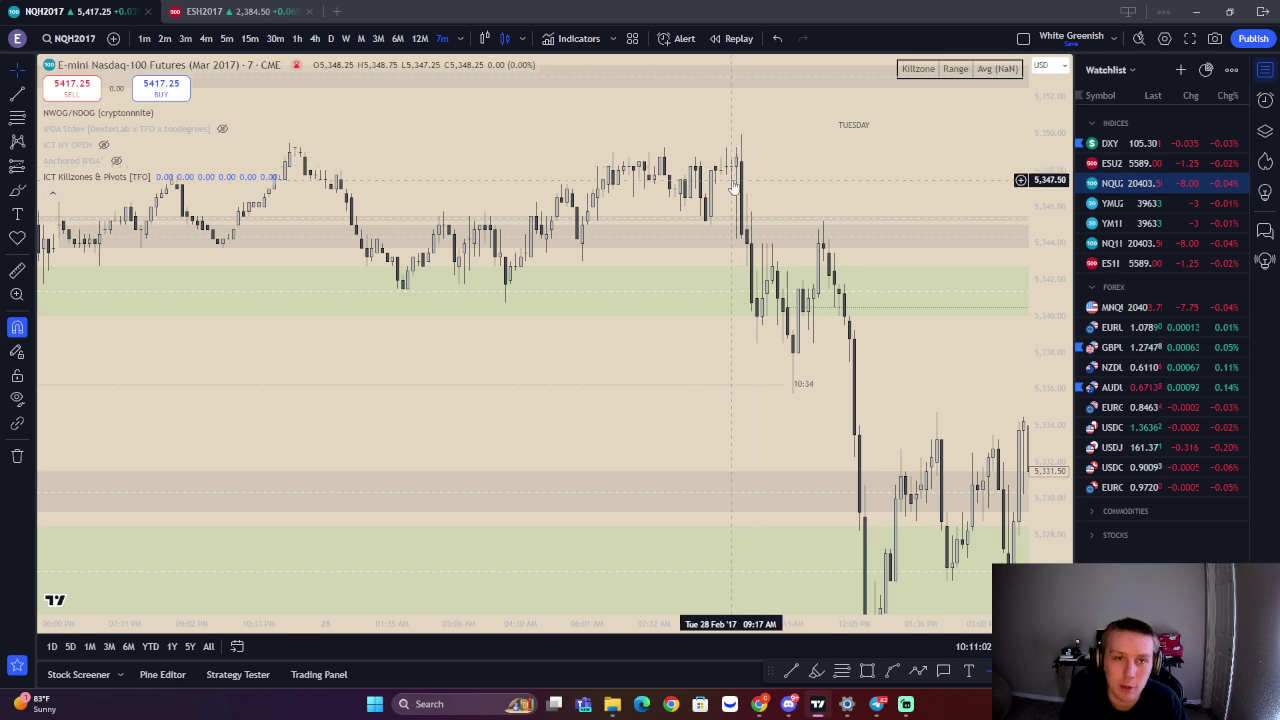
scroll(700, 175, down, 3)
scroll(666, 164, up, 3)
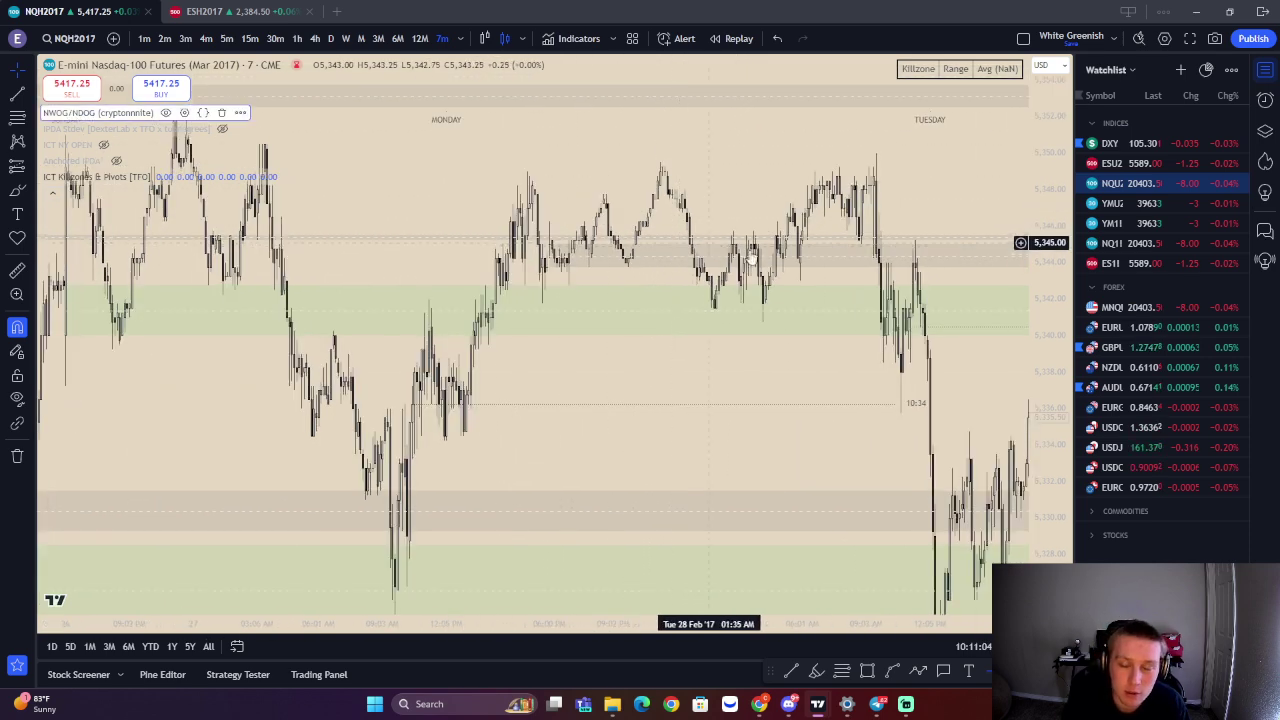
Examine Tuesday 28 February's morning reversal, its sell-off through the lower green gap zone and the afternoon recovery
drag(560, 165, 606, 157)
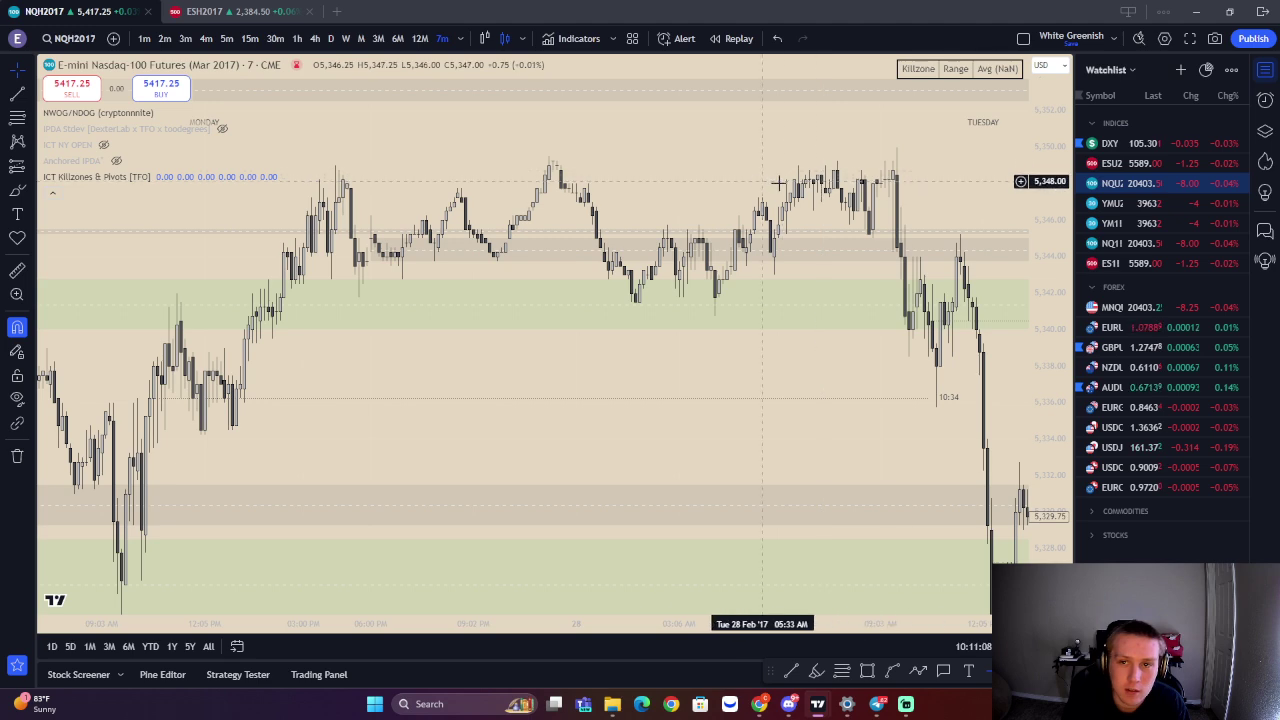
scroll(760, 170, right, 3)
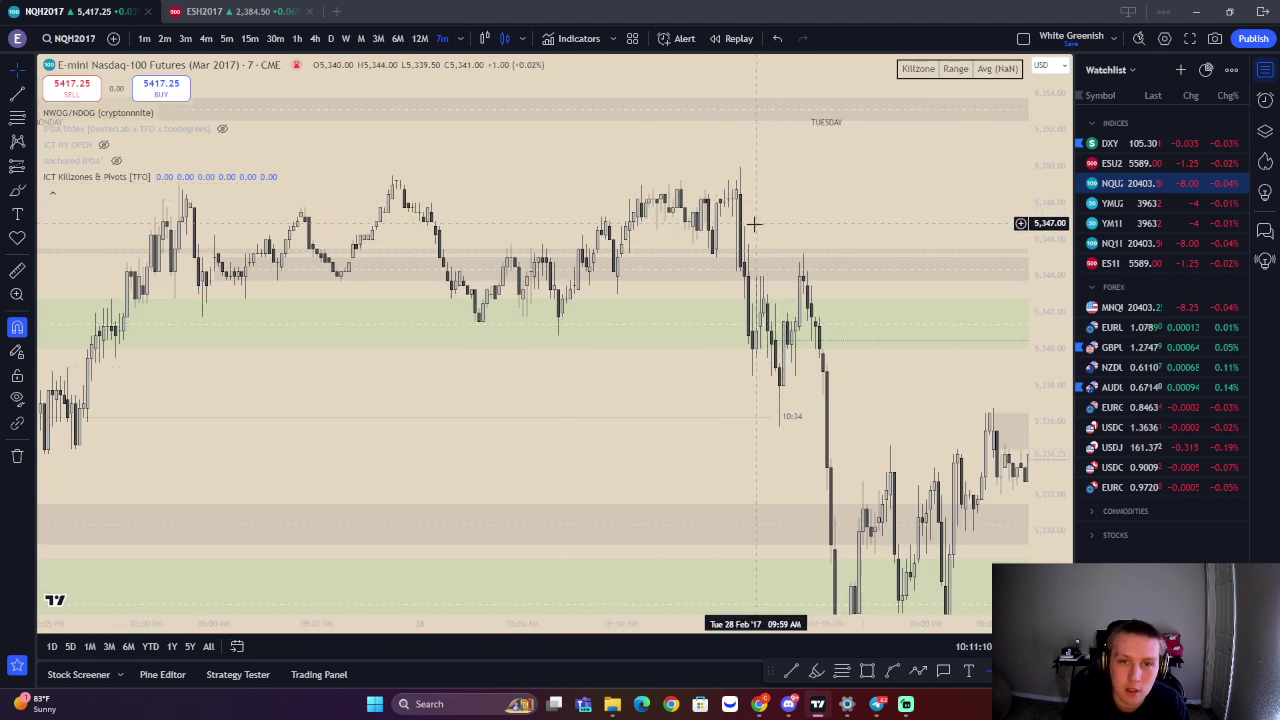
scroll(754, 224, right, 2)
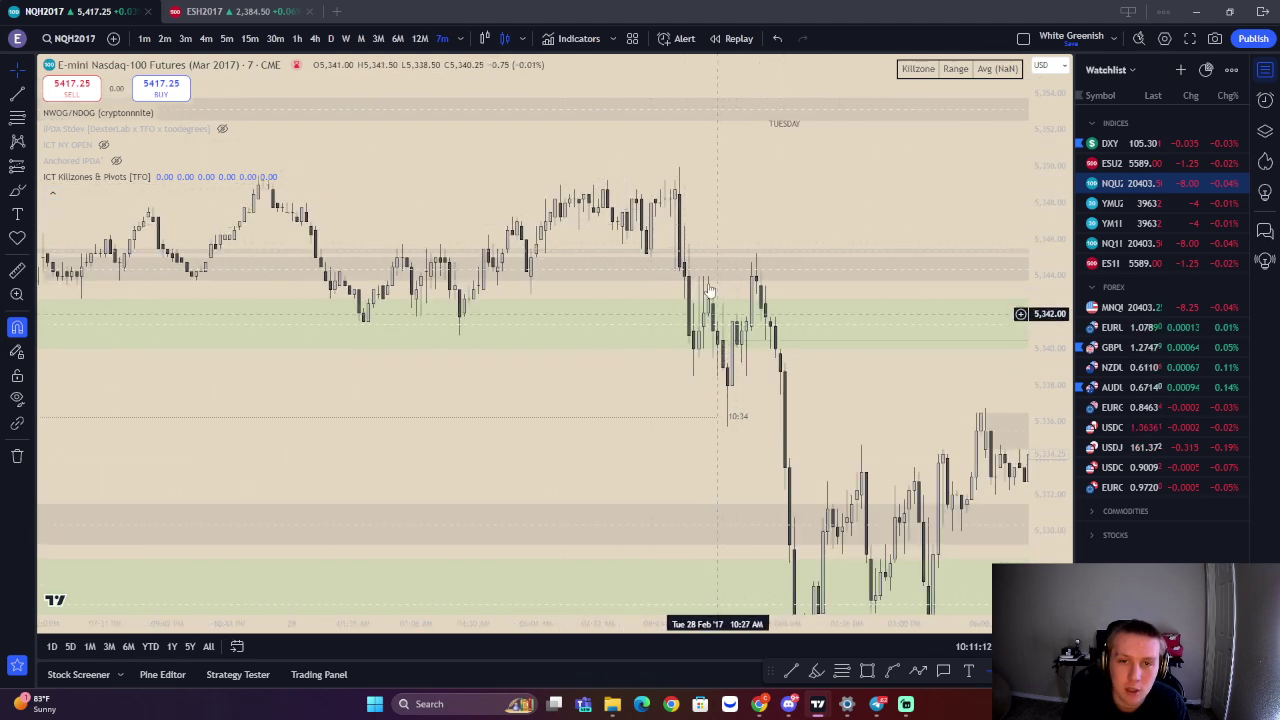
scroll(686, 250, right, 2)
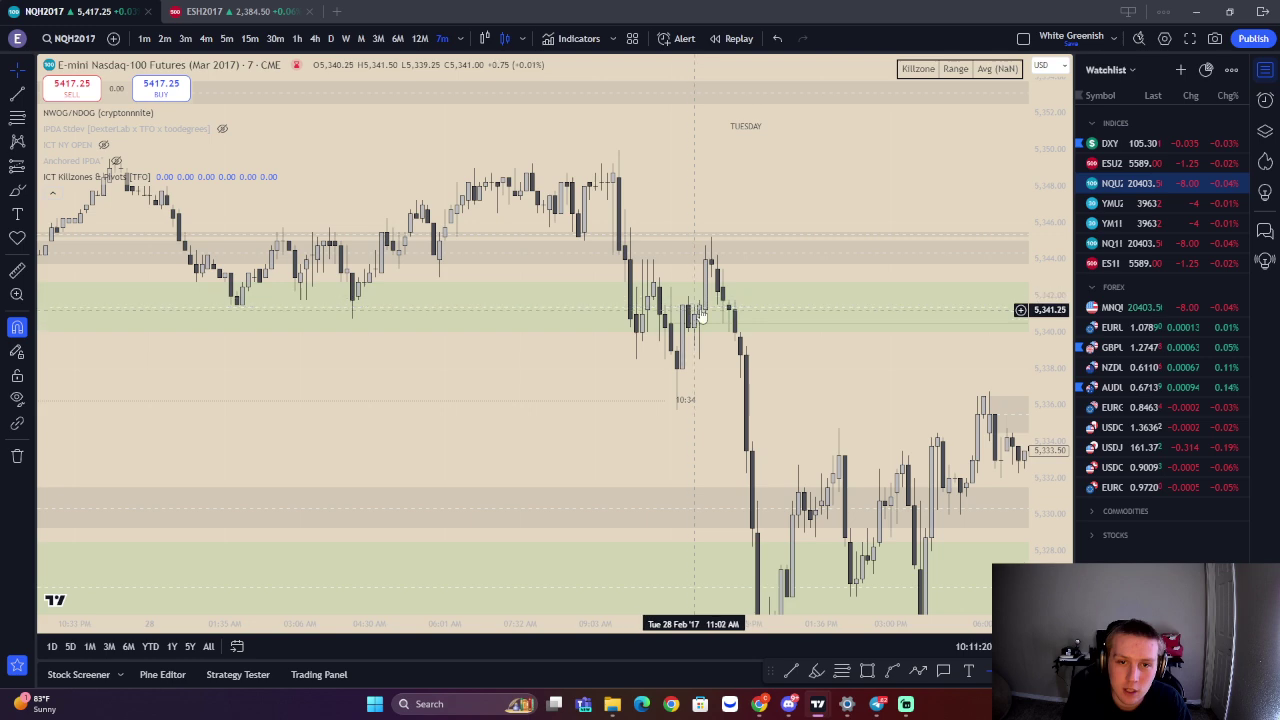
drag(741, 273, 588, 166)
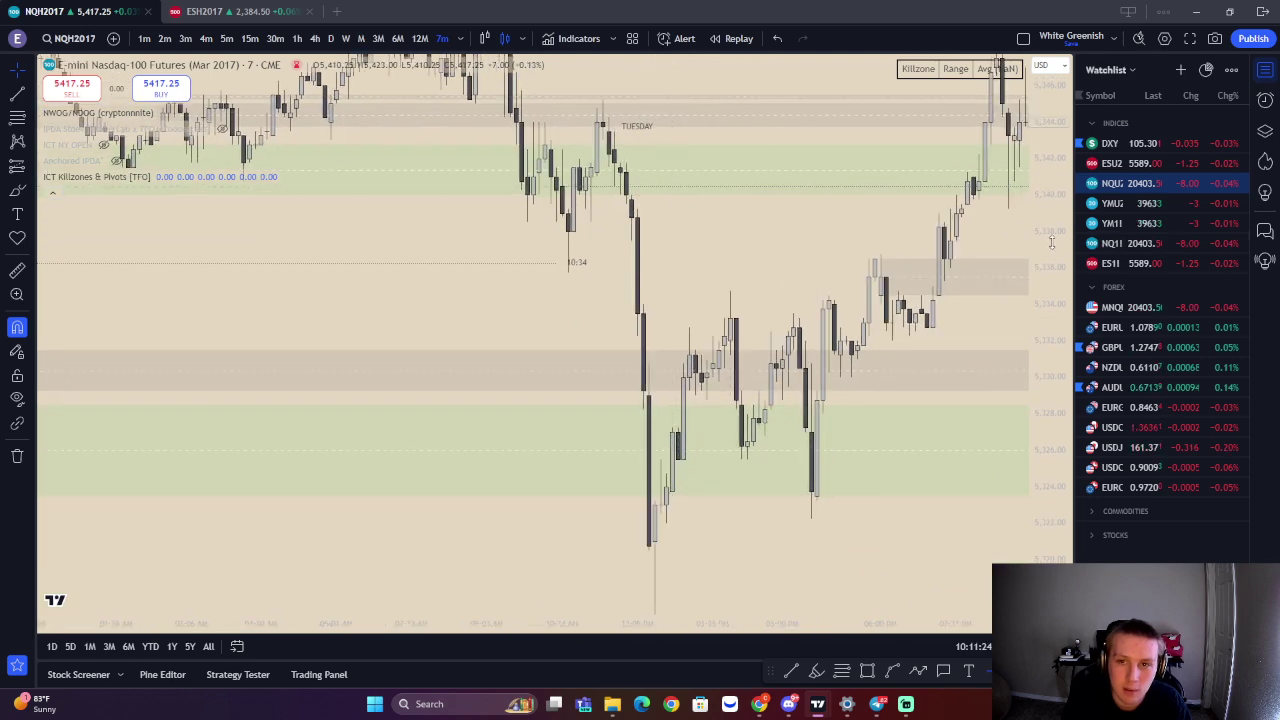
drag(1060, 244, 1057, 390)
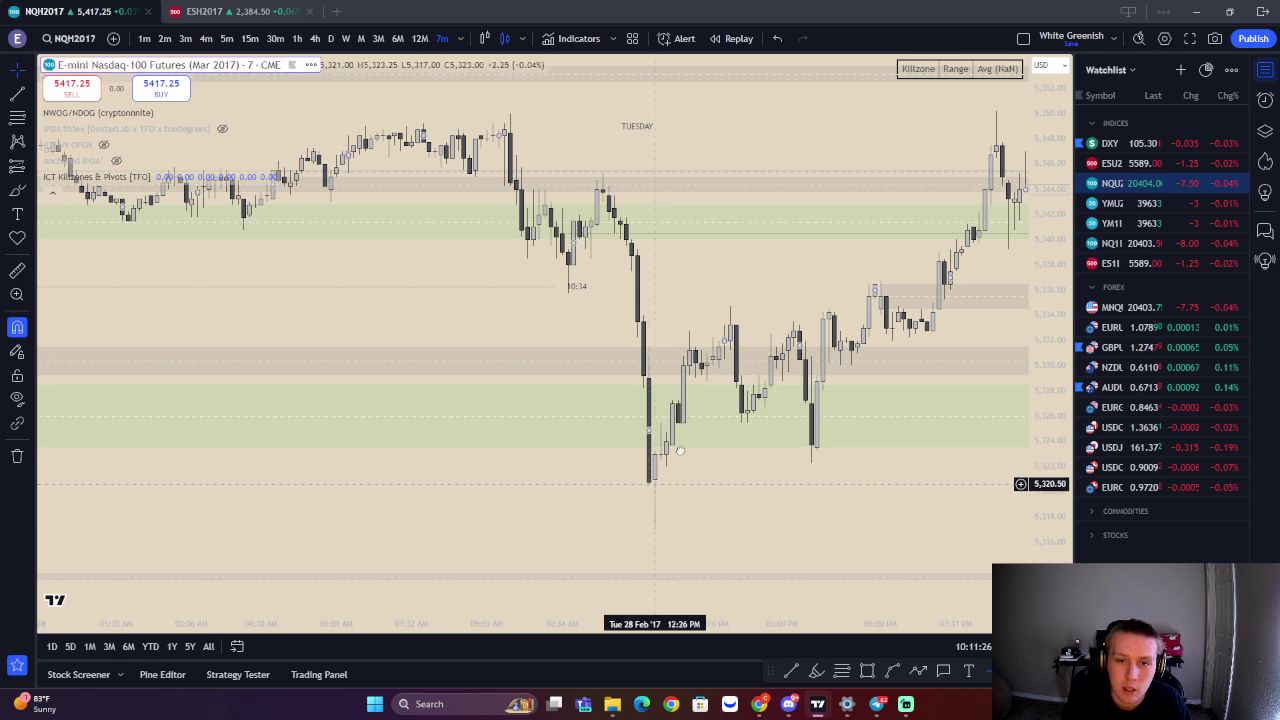
drag(665, 472, 695, 407)
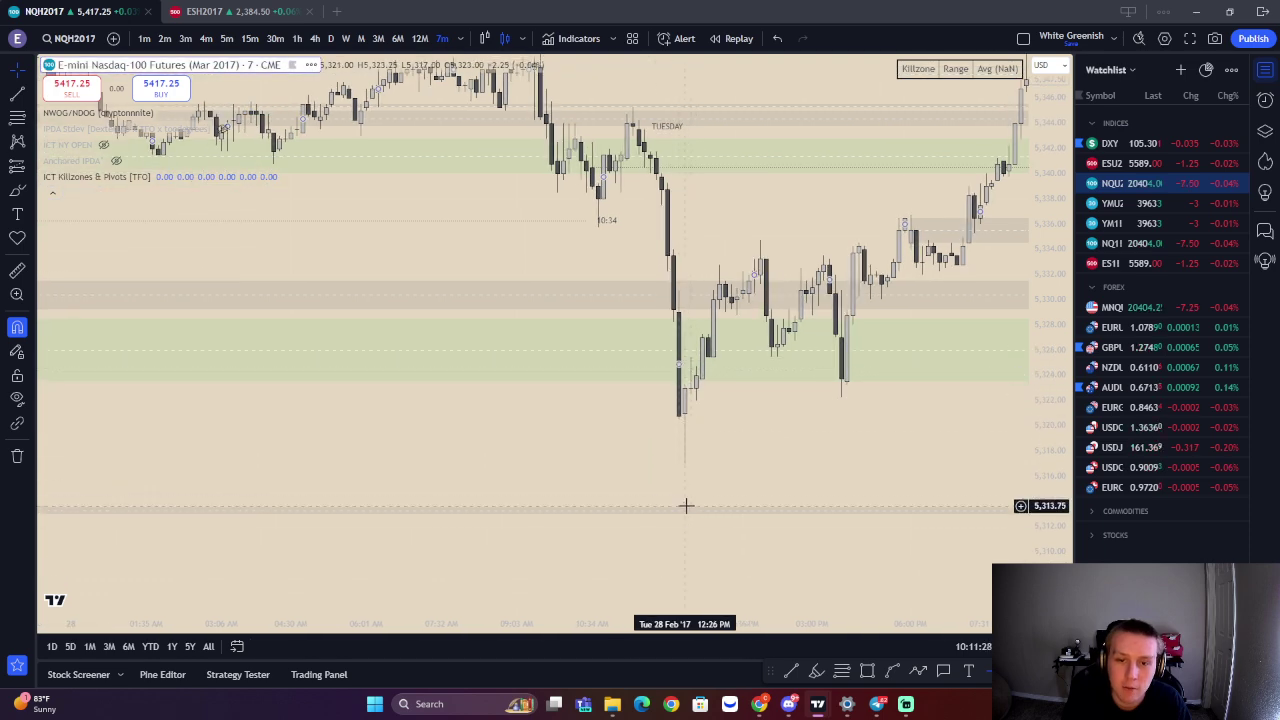
drag(843, 355, 677, 466)
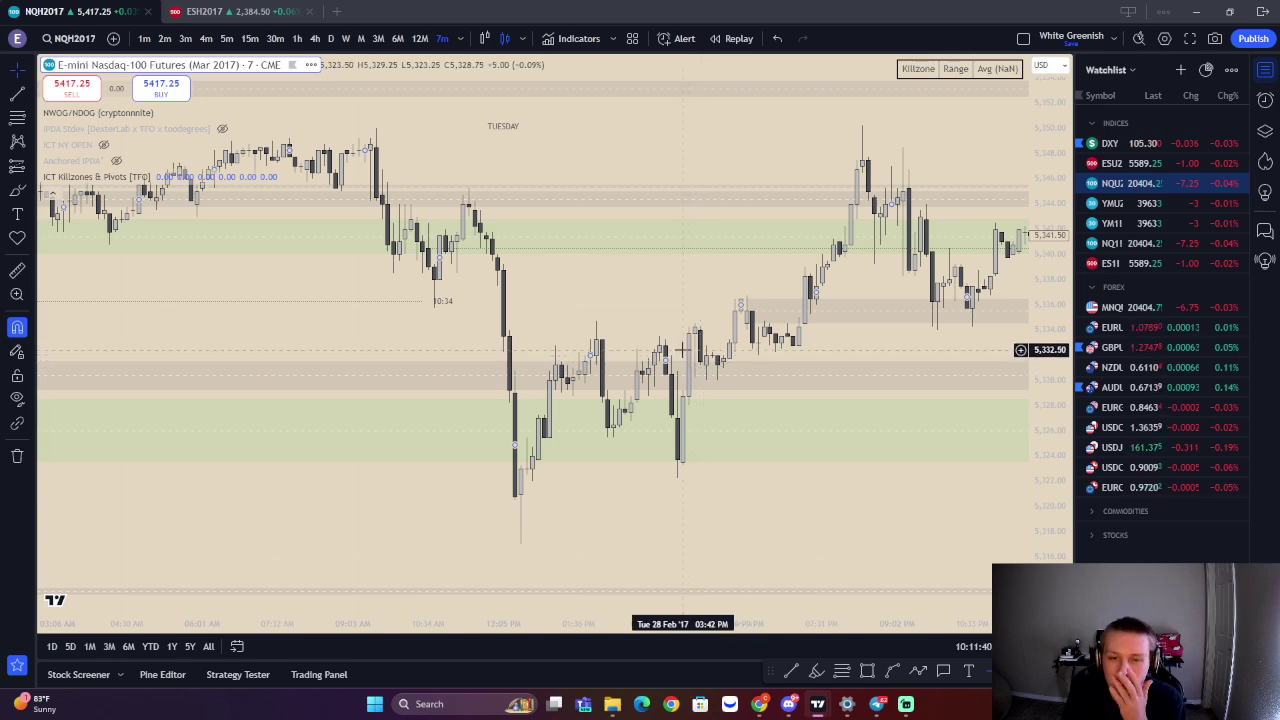
Hide the watchlist and examine NQH2017 price action from Friday 24 to Monday 27 February 2017 around the opening gap zones
click(1264, 70)
scroll(732, 304, down, 2)
drag(580, 300, 803, 309)
scroll(732, 304, down, 3)
drag(480, 346, 840, 343)
drag(540, 311, 677, 303)
drag(426, 286, 482, 296)
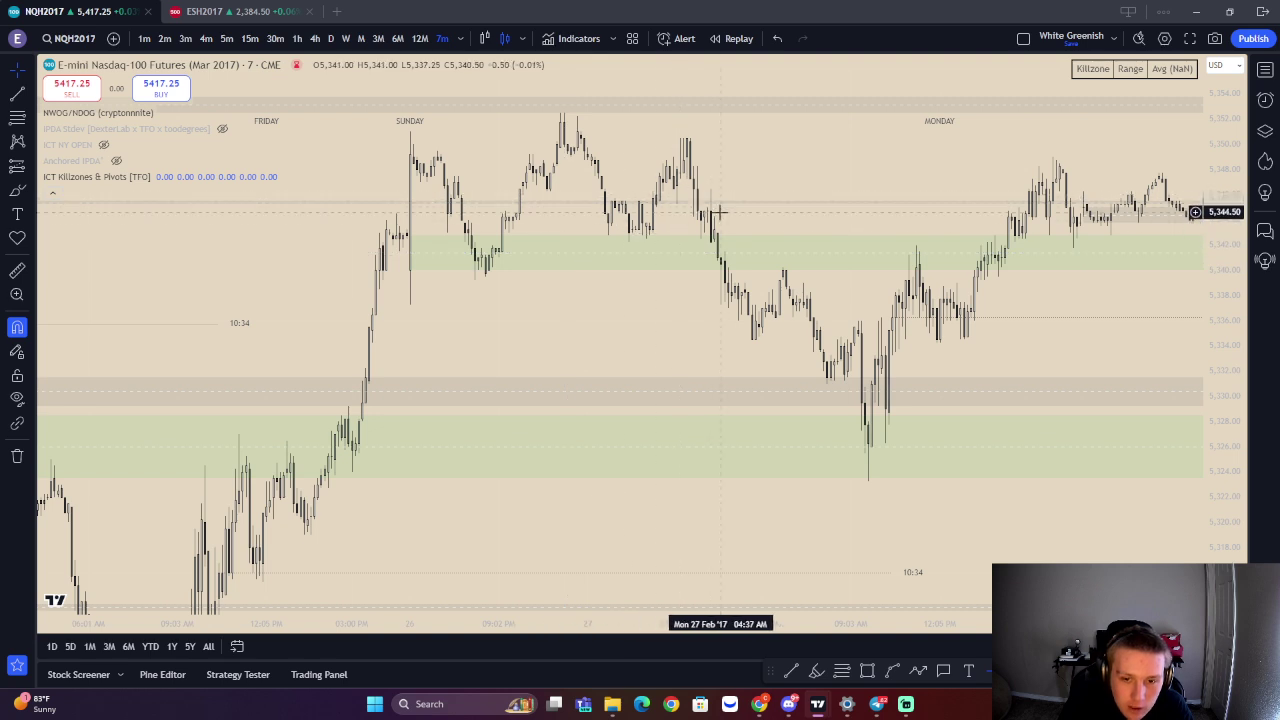
drag(793, 300, 707, 313)
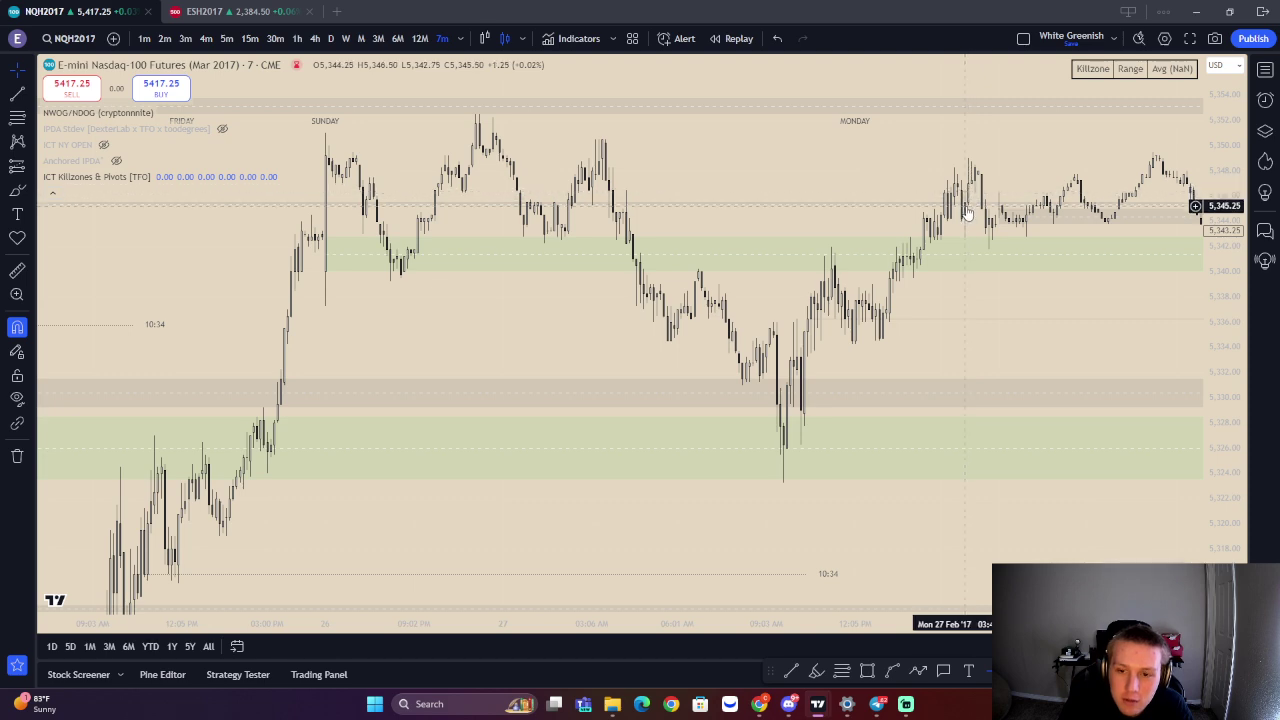
drag(674, 357, 840, 437)
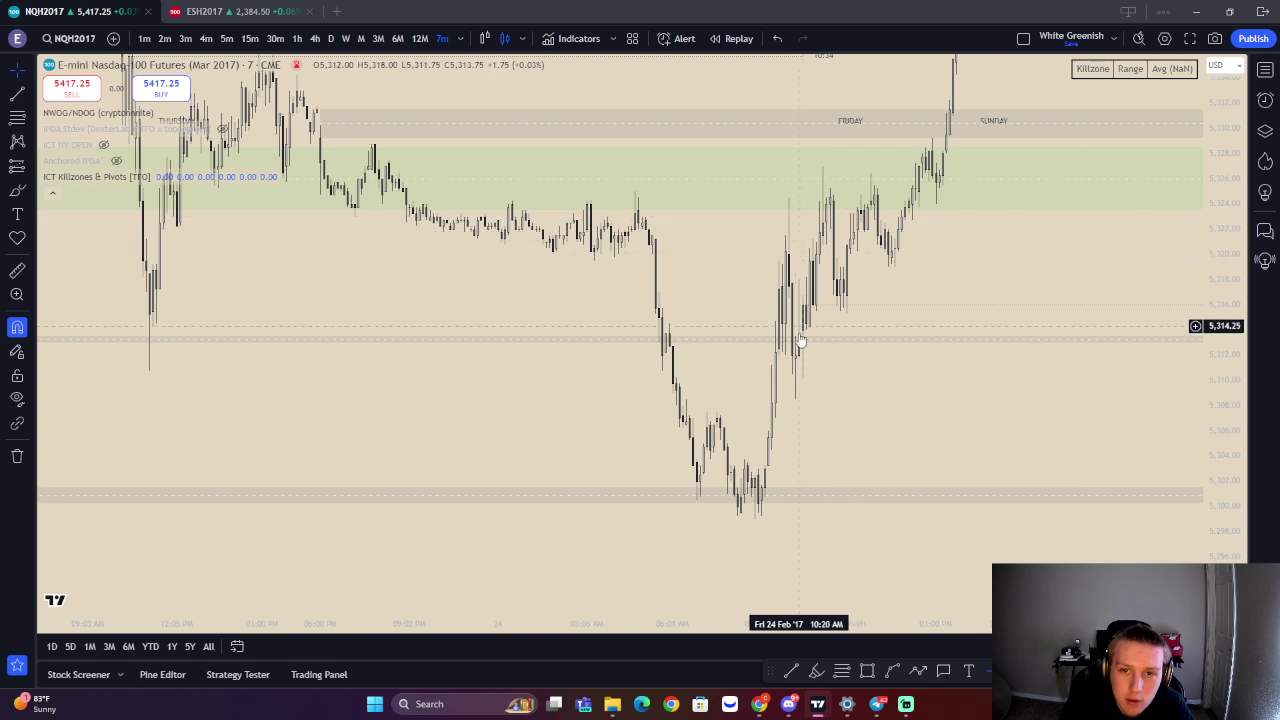
scroll(778, 258, up, 1)
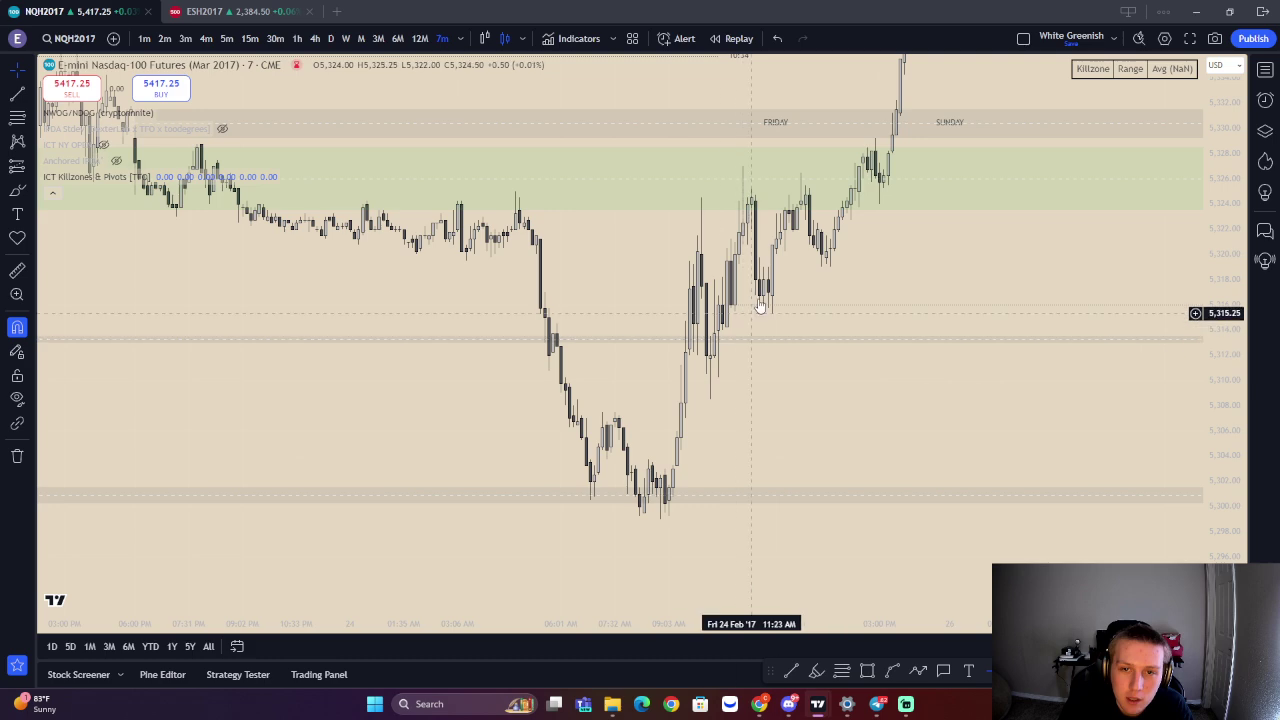
Examine Friday 24 February 2017's afternoon rally into Sunday's opening gap, and the preceding Wednesday and Thursday price action
drag(897, 183, 797, 420)
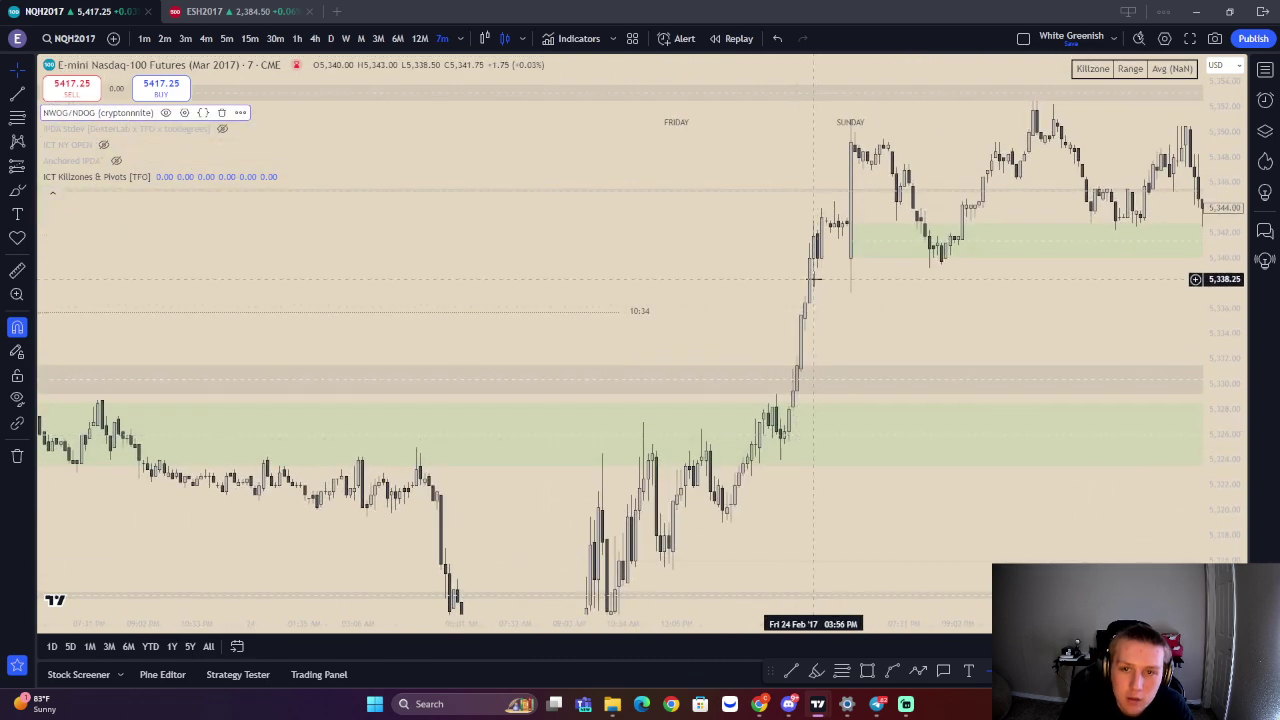
scroll(783, 266, down, 3)
drag(728, 314, 935, 331)
mouse_move(316, 278)
mouse_down()
mouse_move(617, 380)
mouse_move(860, 417)
mouse_up()
drag(803, 386, 689, 309)
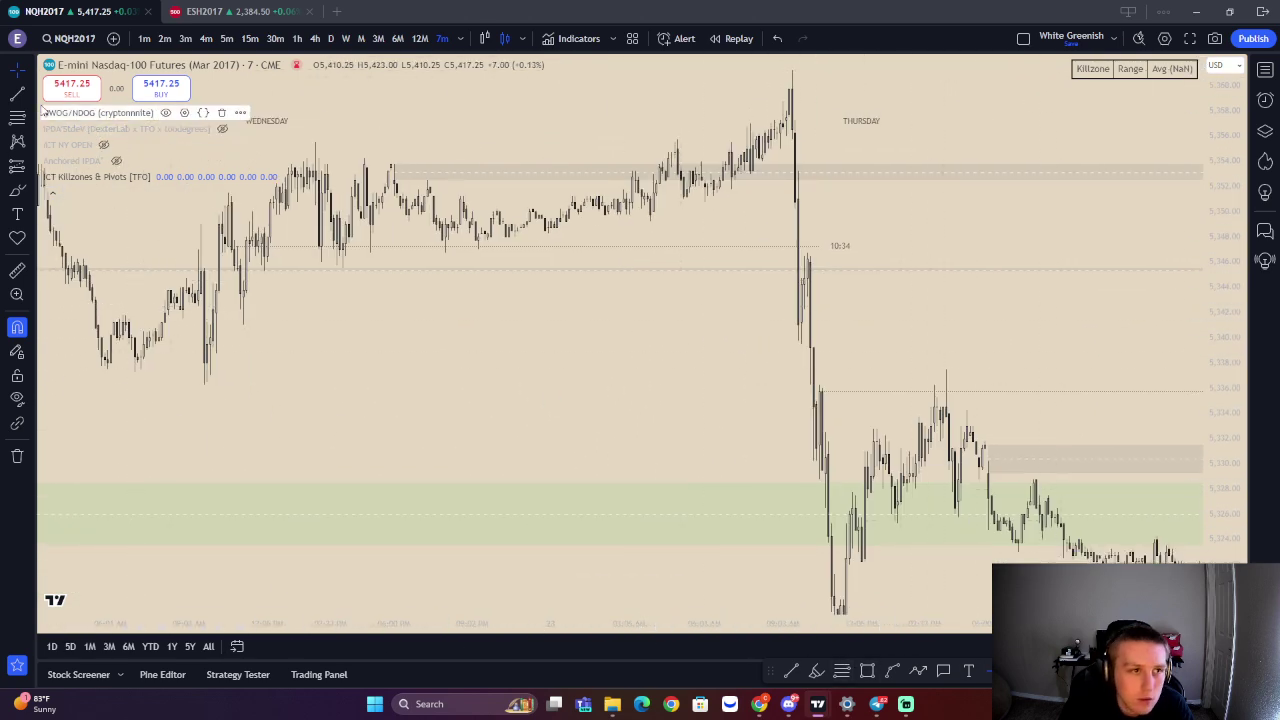
Start a bar replay from the evening of Thursday 23 February 2017 and review the preceding price action from Tuesday
click(738, 38)
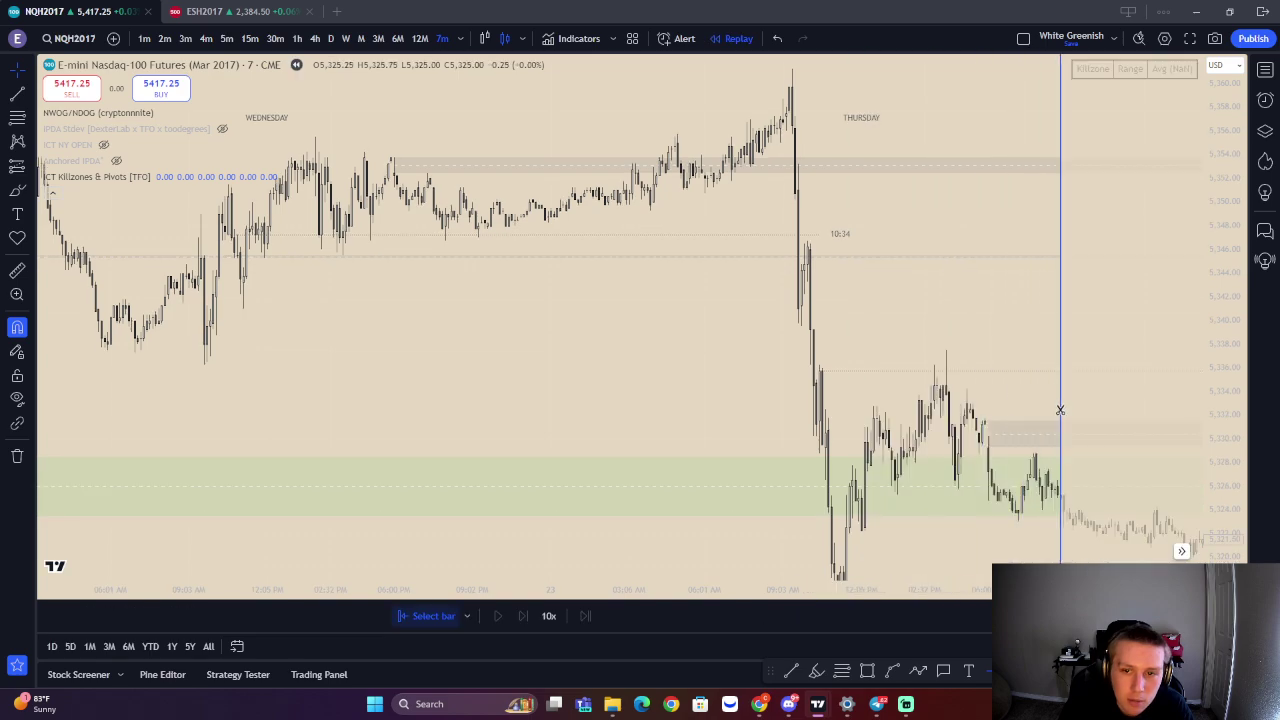
click(1067, 411)
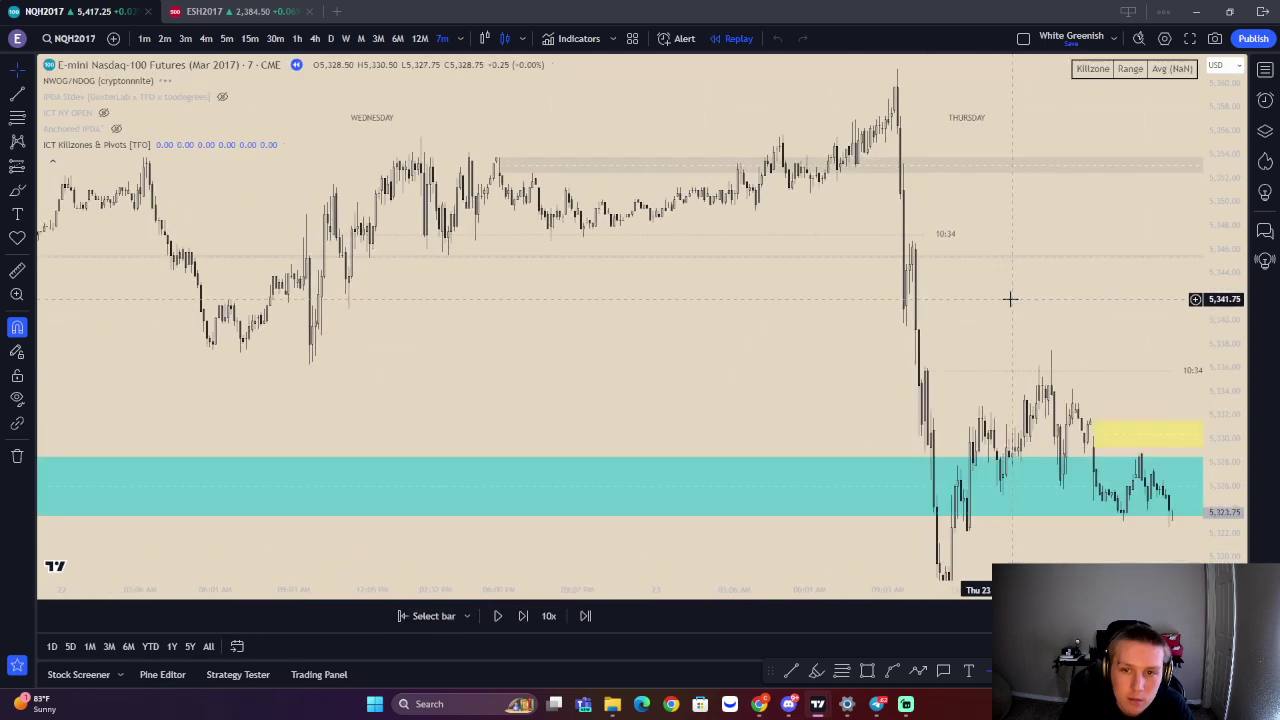
scroll(1010, 299, down, 5)
scroll(749, 377, up, 2)
drag(969, 312, 880, 370)
scroll(720, 374, left, 5)
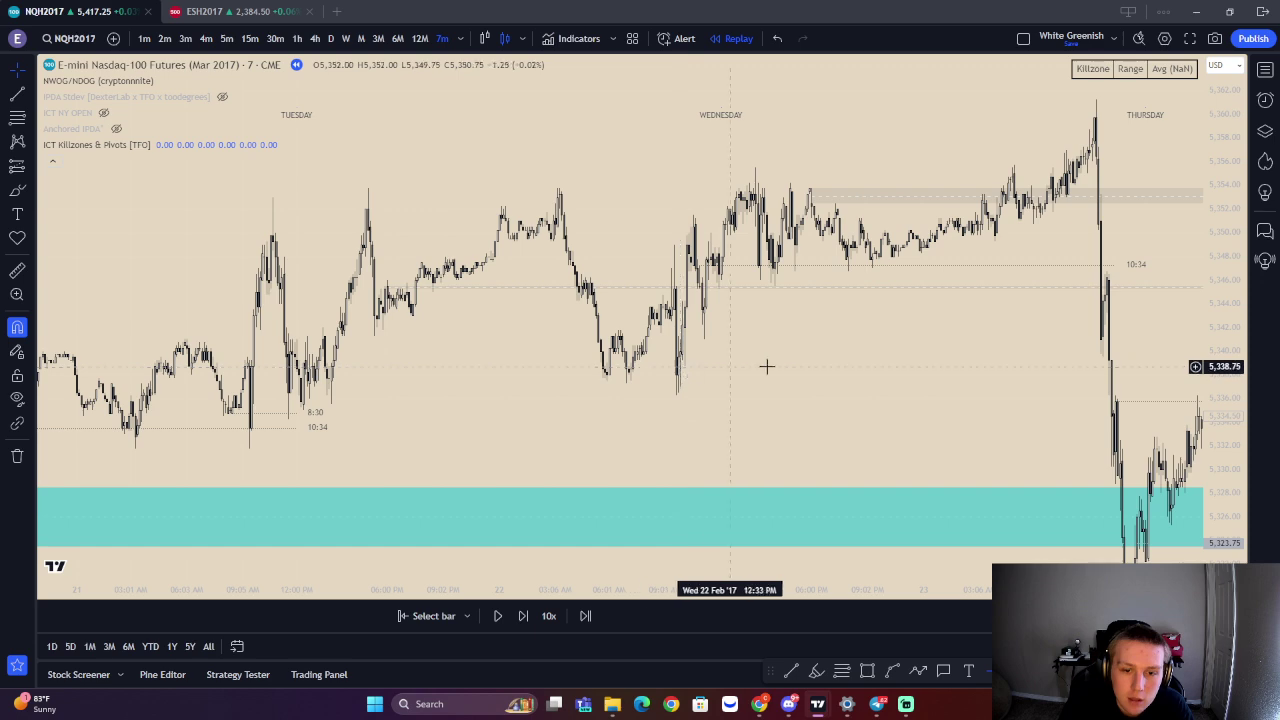
Examine Thursday 23 February's rally above the grey gap zone to its morning high and the sharp reversal after 09:24 AM
drag(752, 366, 362, 396)
drag(566, 391, 726, 413)
scroll(783, 383, up, 2)
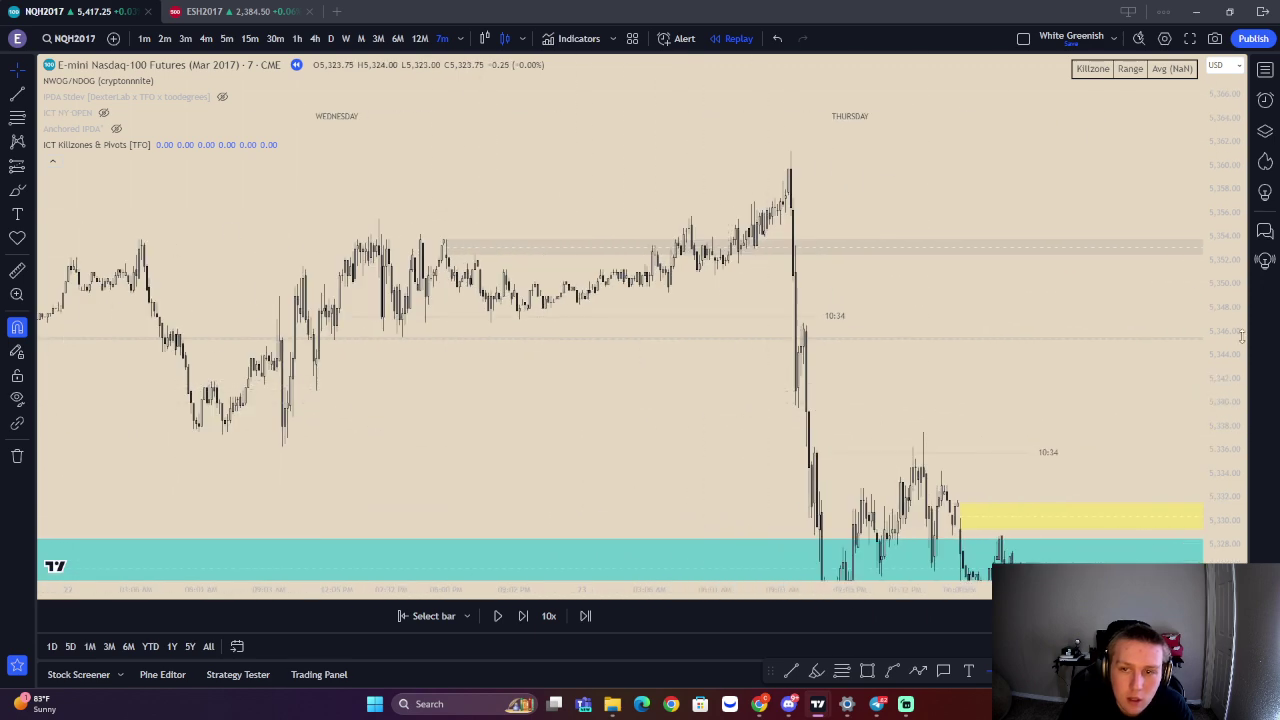
drag(1230, 322, 1225, 200)
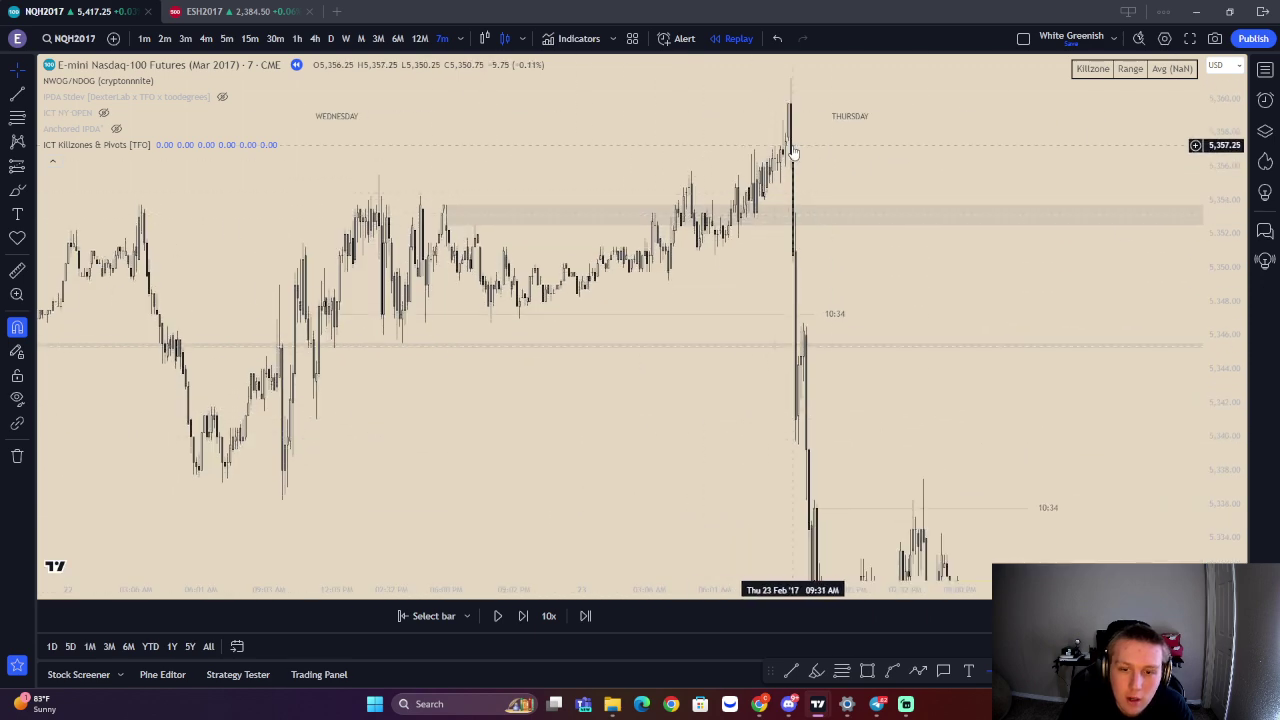
drag(792, 150, 757, 343)
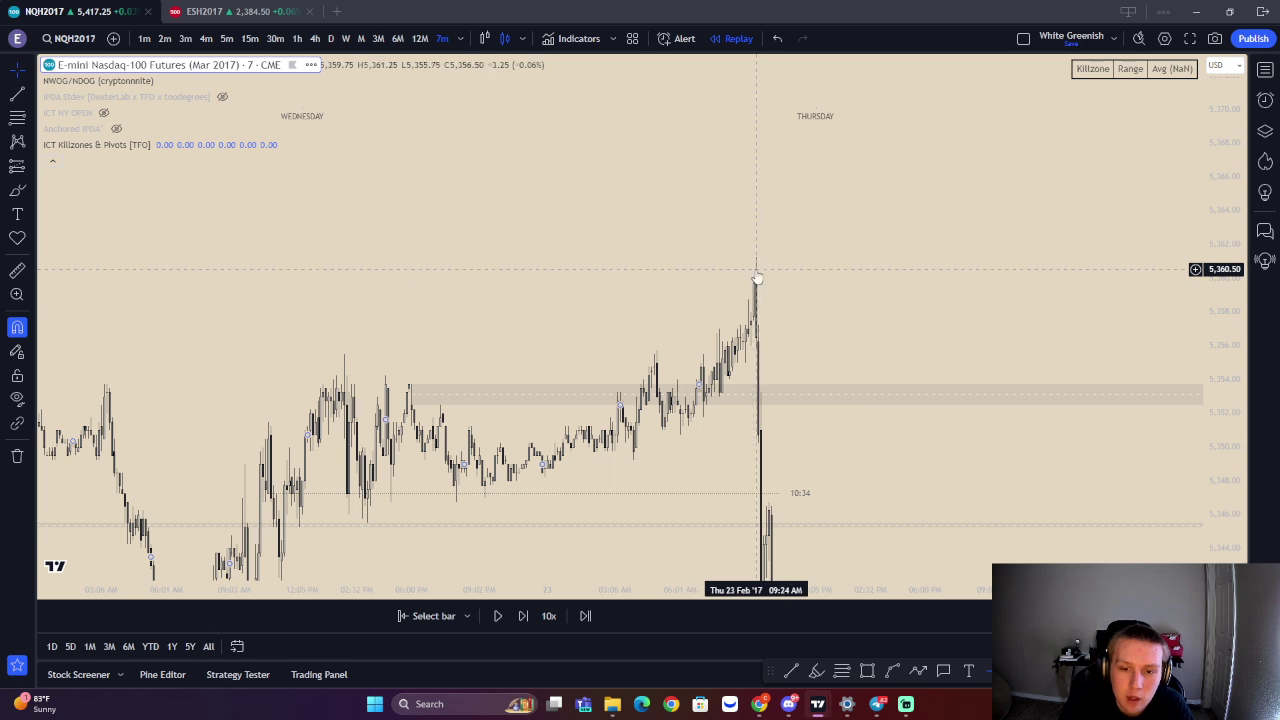
drag(759, 263, 790, 212)
scroll(772, 323, down, 2)
drag(801, 282, 854, 114)
scroll(740, 300, up, 3)
drag(708, 309, 739, 309)
scroll(739, 309, up, 2)
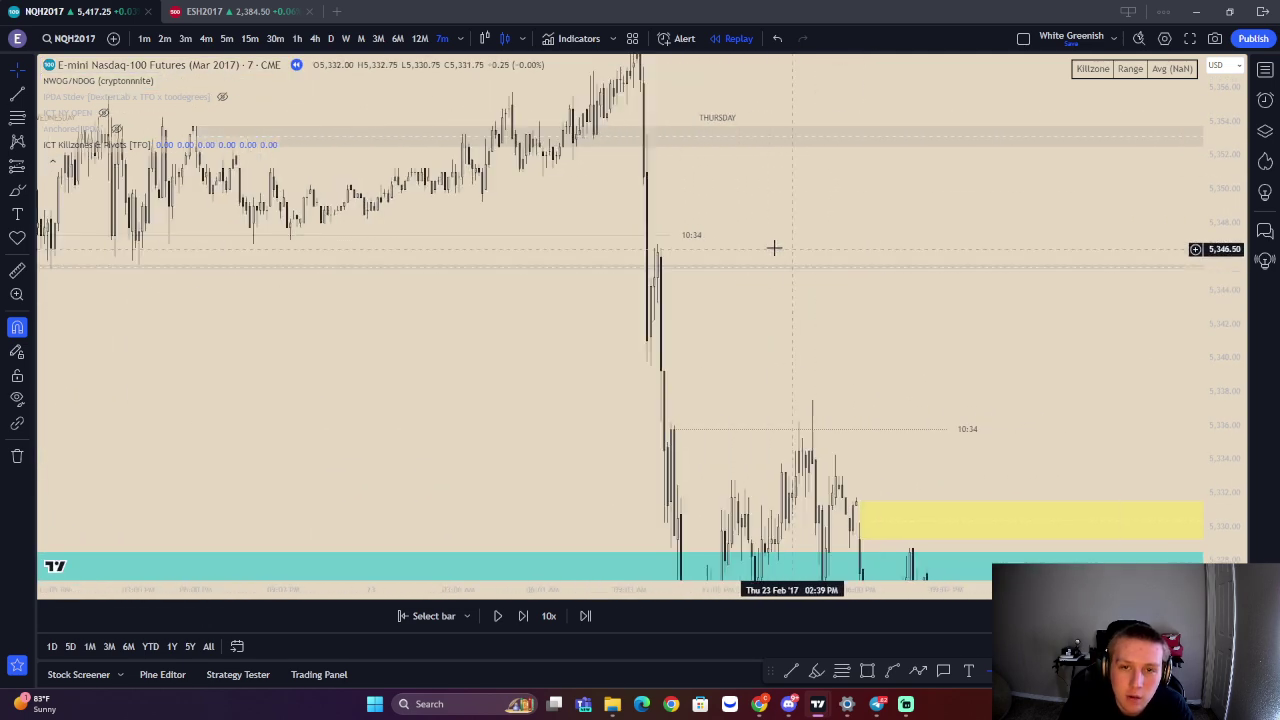
Examine Thursday 23 February's sell-off through the turquoise gap zone to the thin gap level below, and the sessions before it
drag(675, 280, 650, 5)
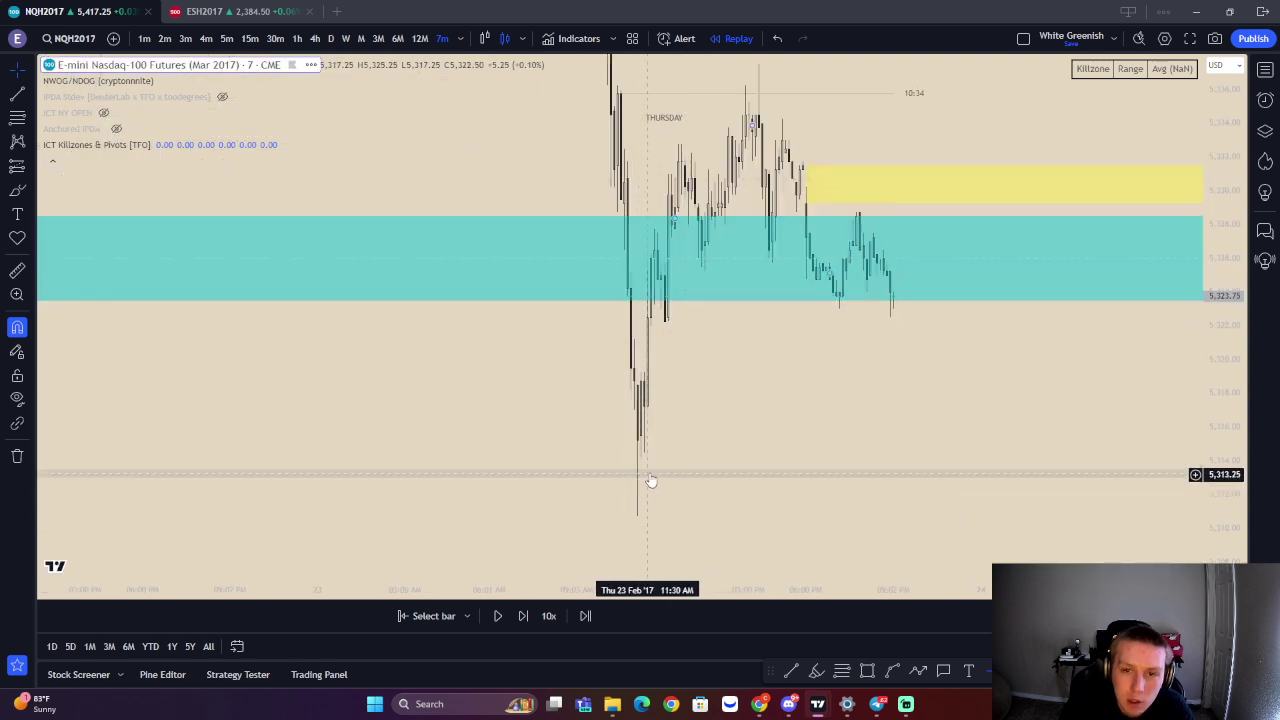
drag(1221, 238, 1221, 456)
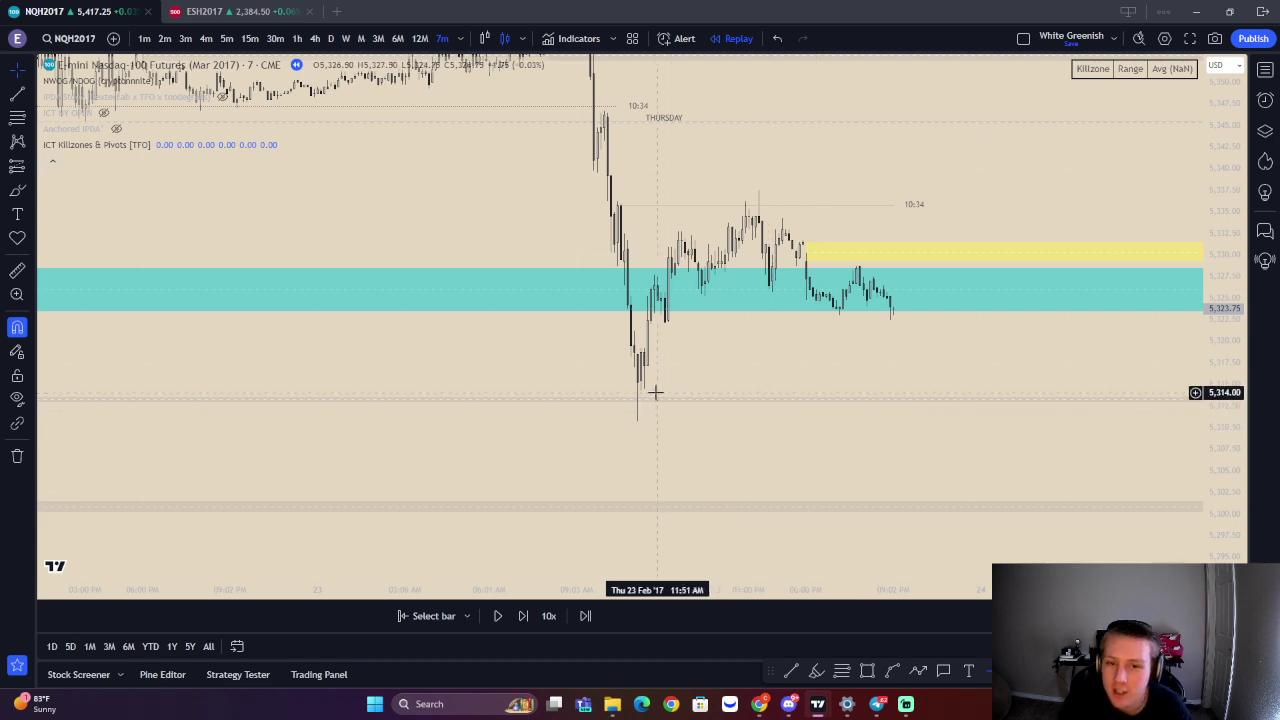
drag(685, 400, 783, 460)
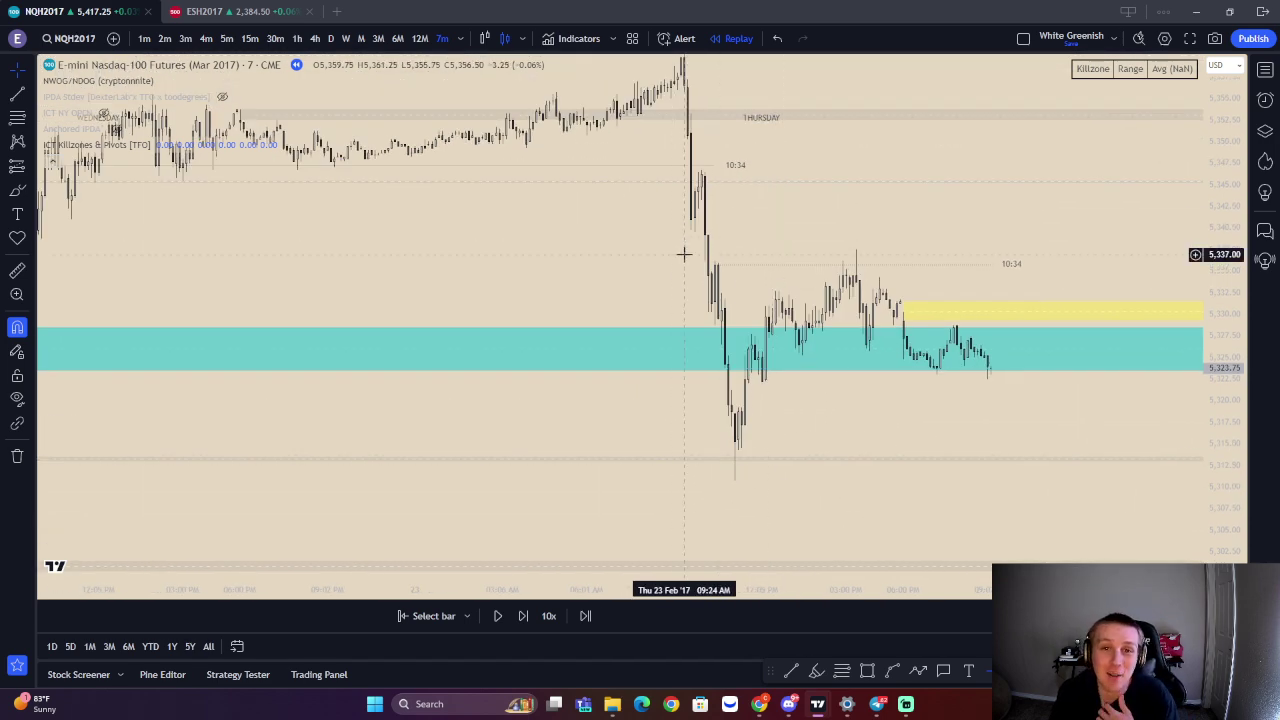
drag(664, 225, 832, 312)
drag(583, 326, 740, 323)
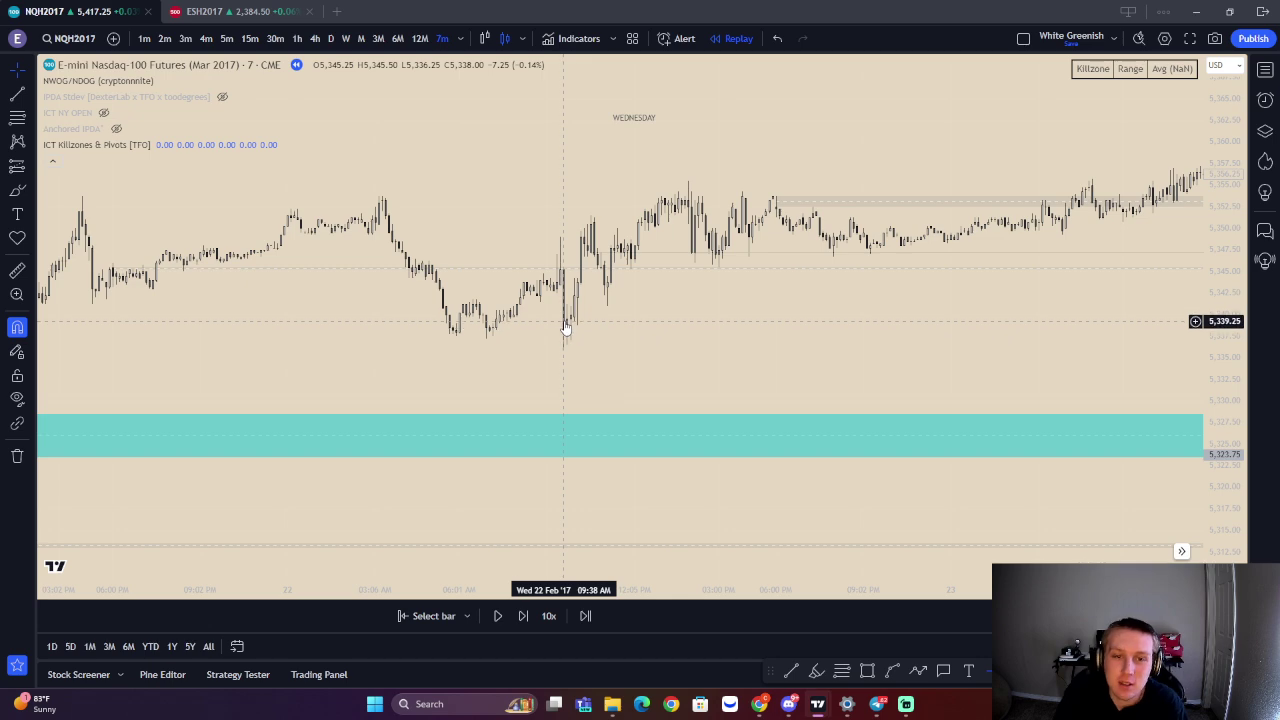
Examine the Tuesday 21 and Wednesday 22 February swings around the thin opening gap level above the turquoise zone
scroll(570, 330, left, 3)
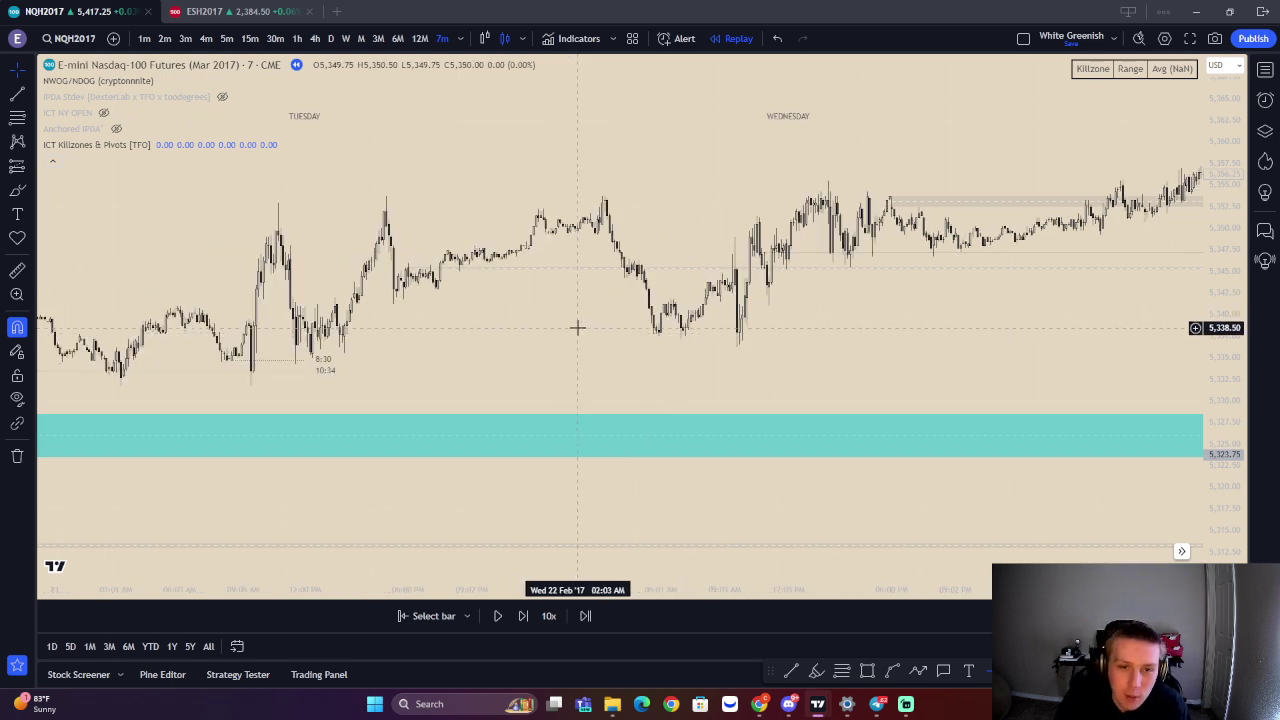
drag(686, 283, 766, 294)
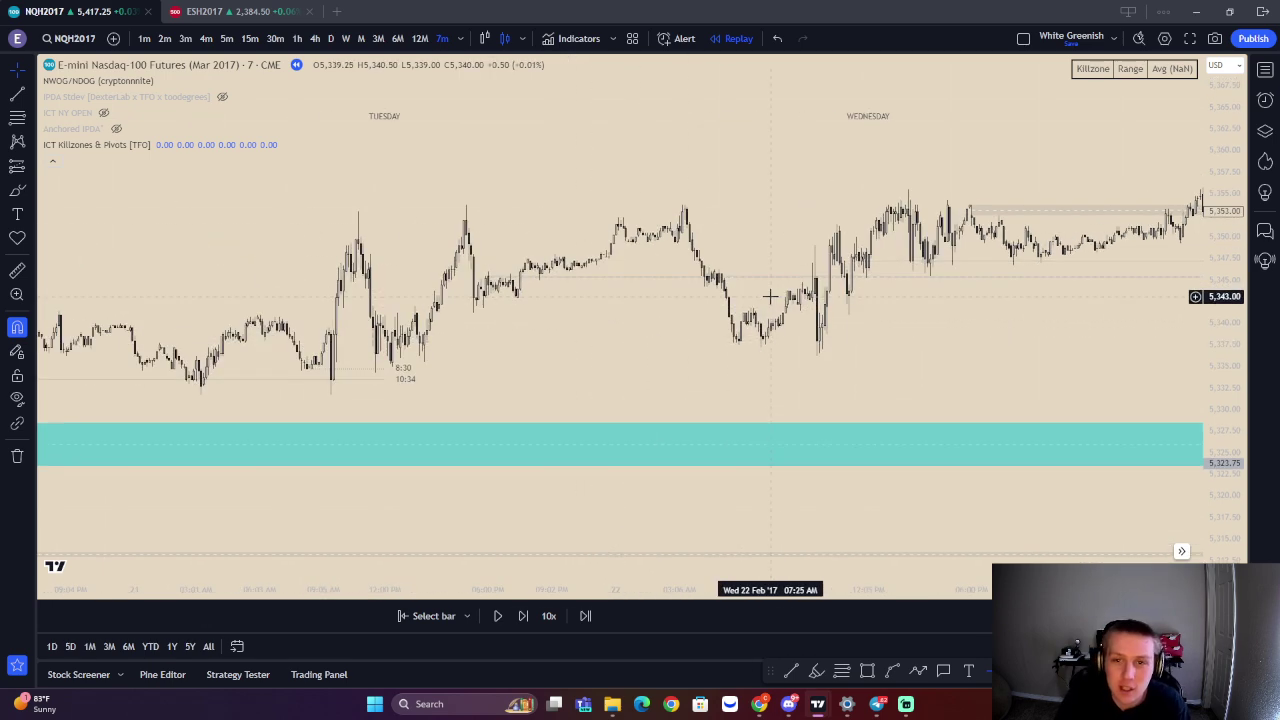
drag(1239, 337, 1239, 112)
drag(1080, 283, 1100, 326)
scroll(1063, 383, up, 3)
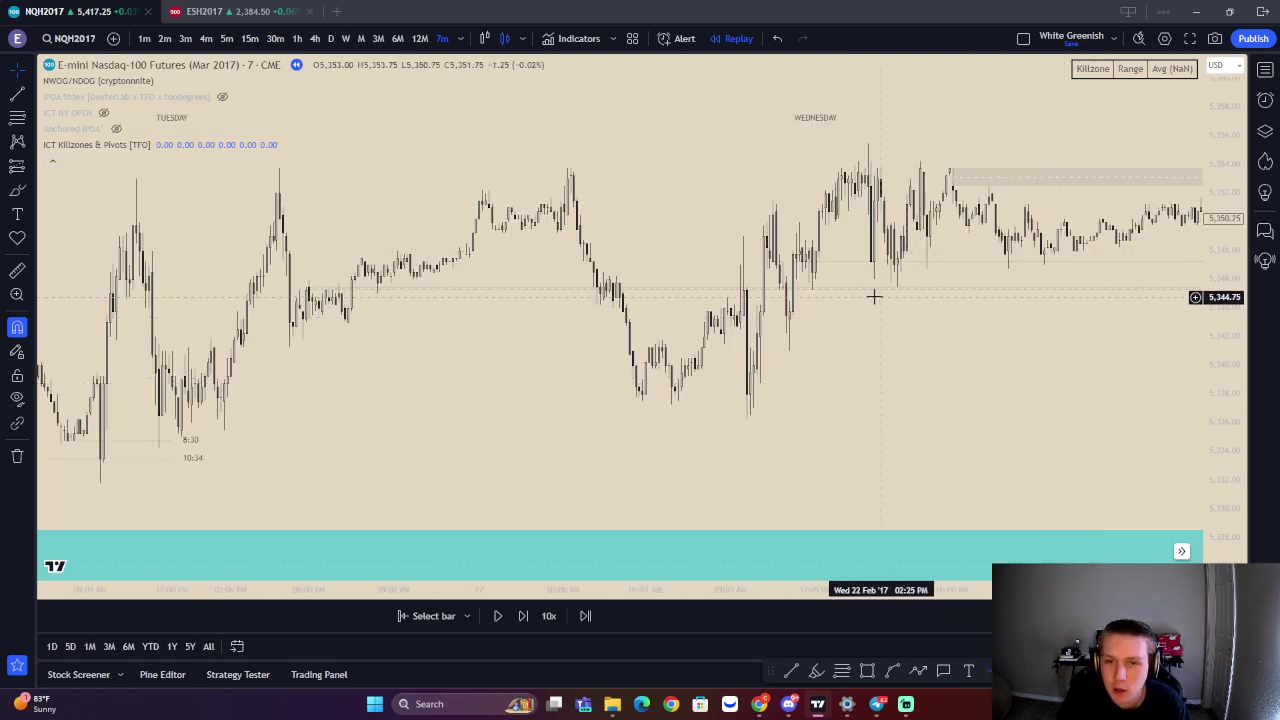
drag(769, 376, 1054, 340)
drag(425, 414, 533, 402)
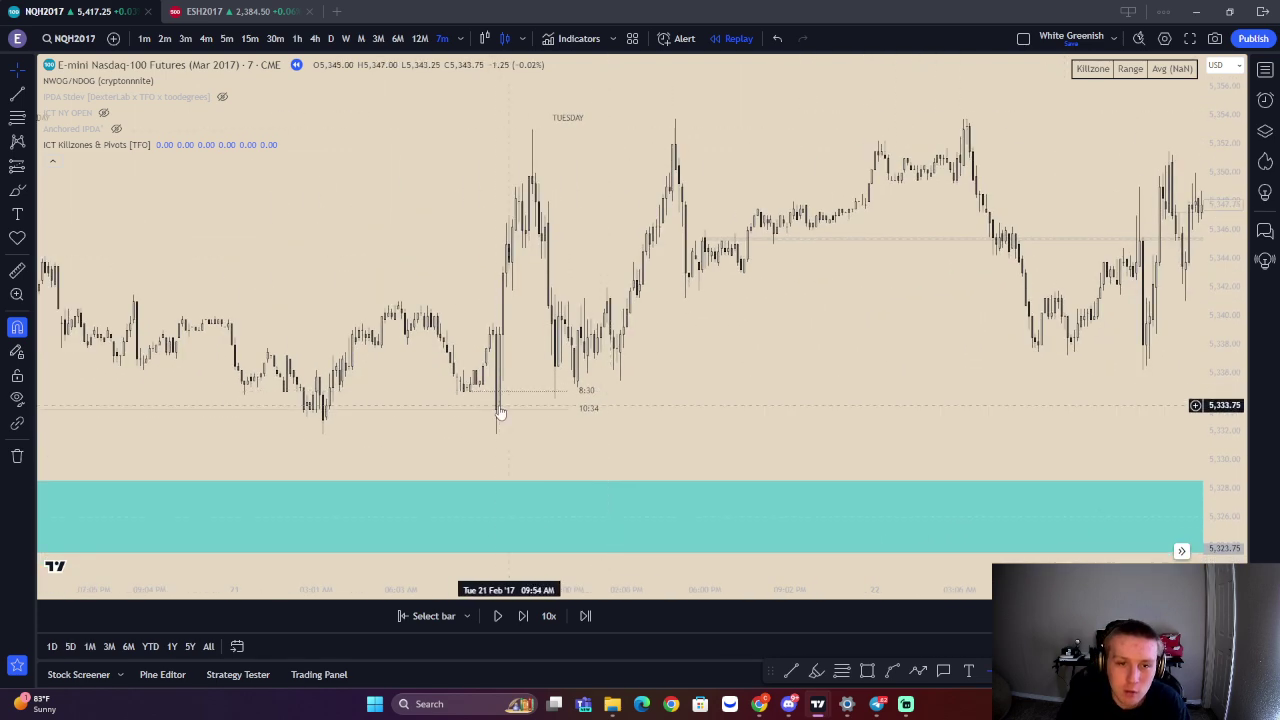
Review price reactions at the opening gap zones backward from Tuesday 21 to Monday 13 February 2017
scroll(610, 402, left, 7)
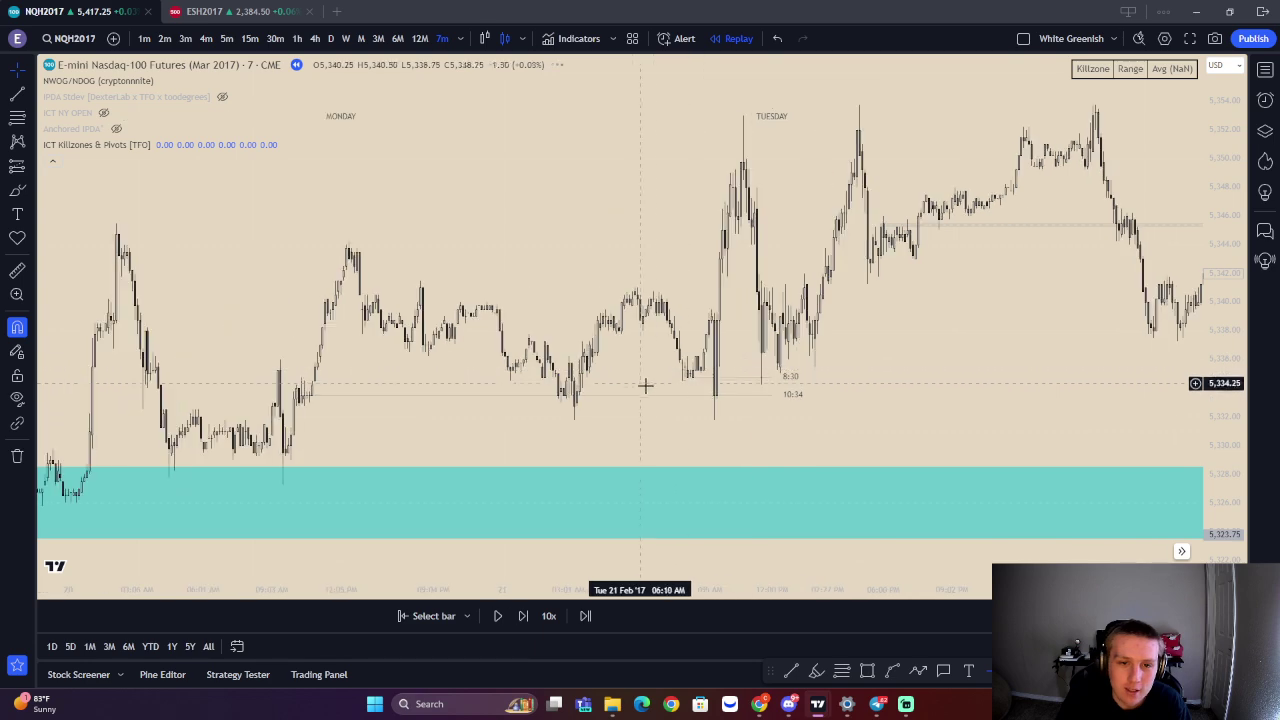
scroll(661, 388, left, 11)
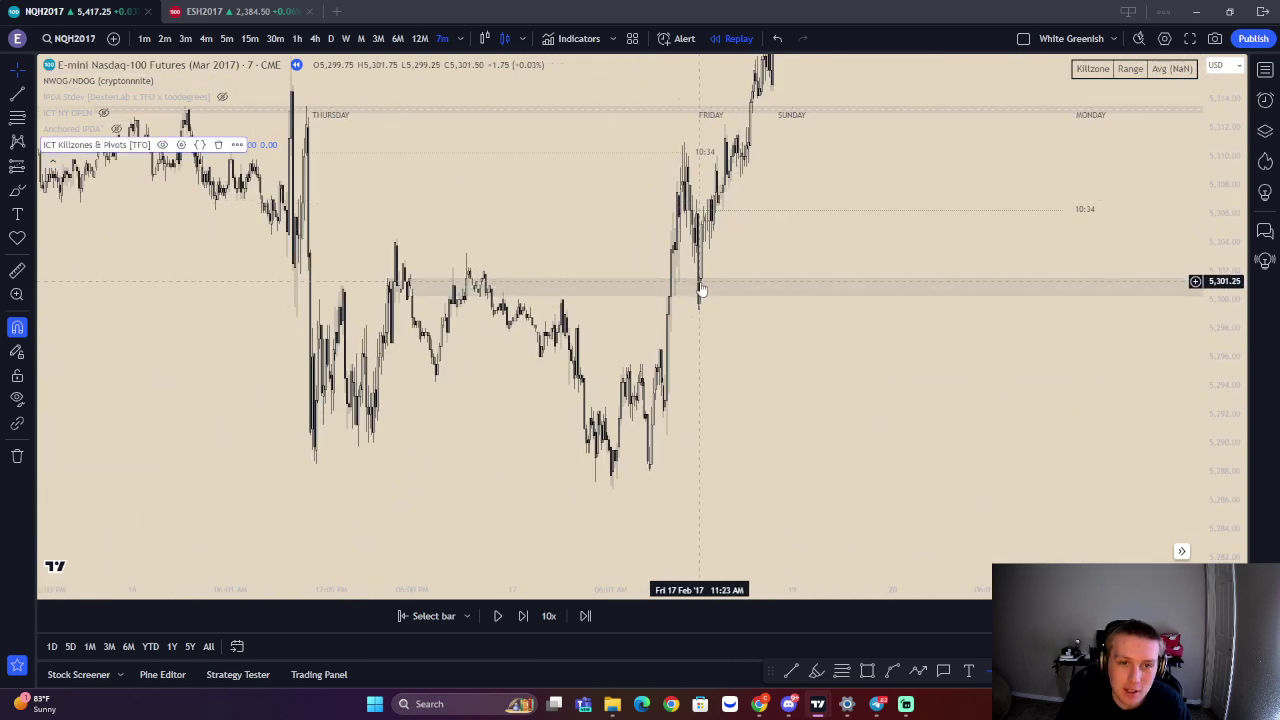
scroll(790, 269, left, 18)
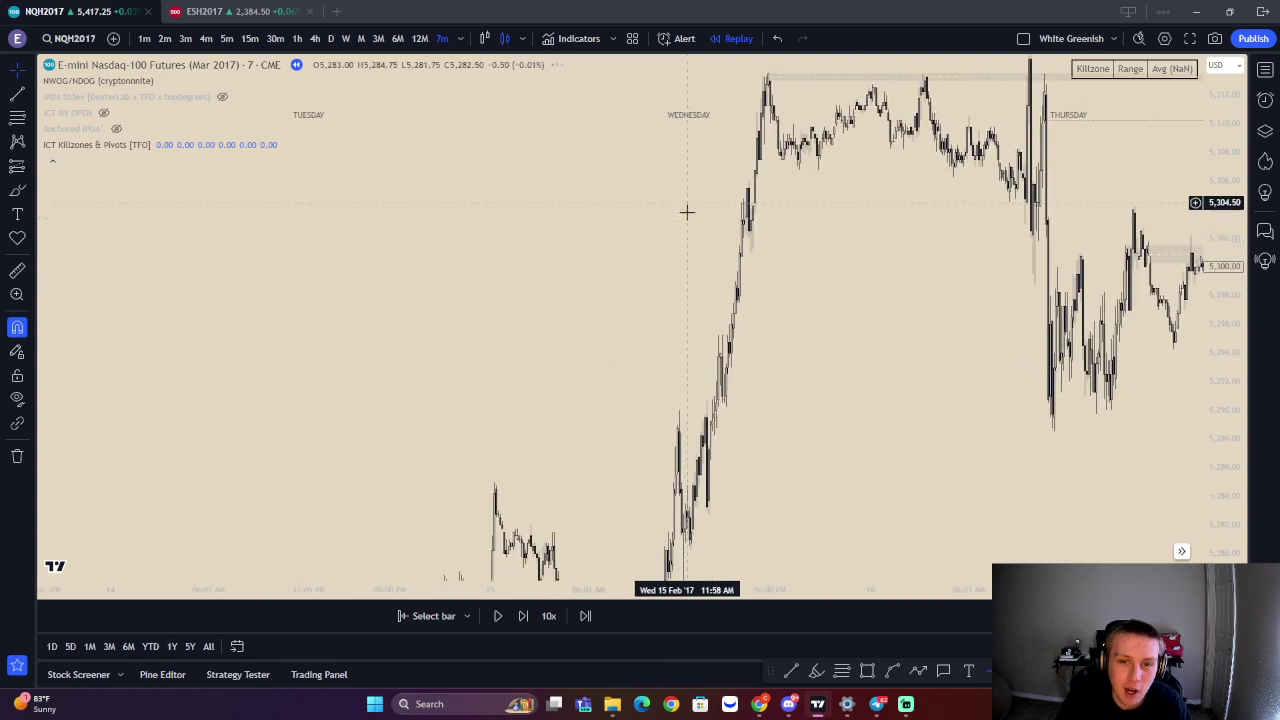
scroll(681, 348, left, 3)
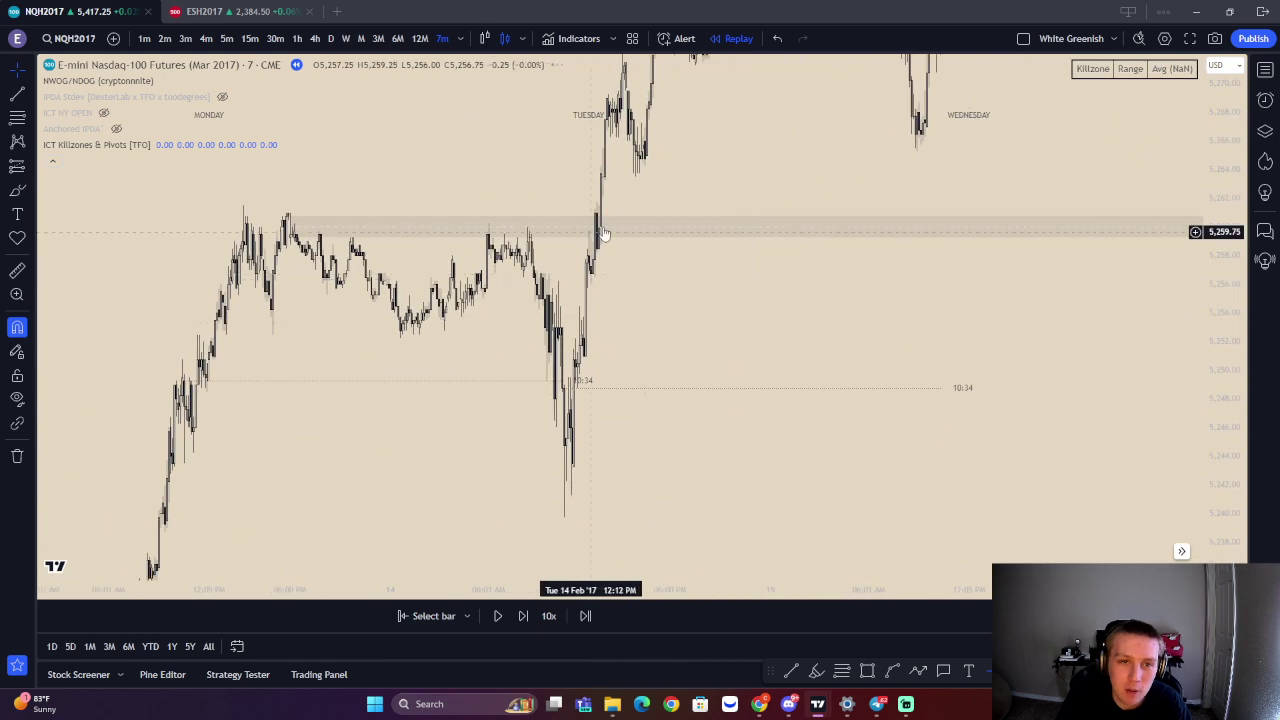
scroll(595, 237, left, 4)
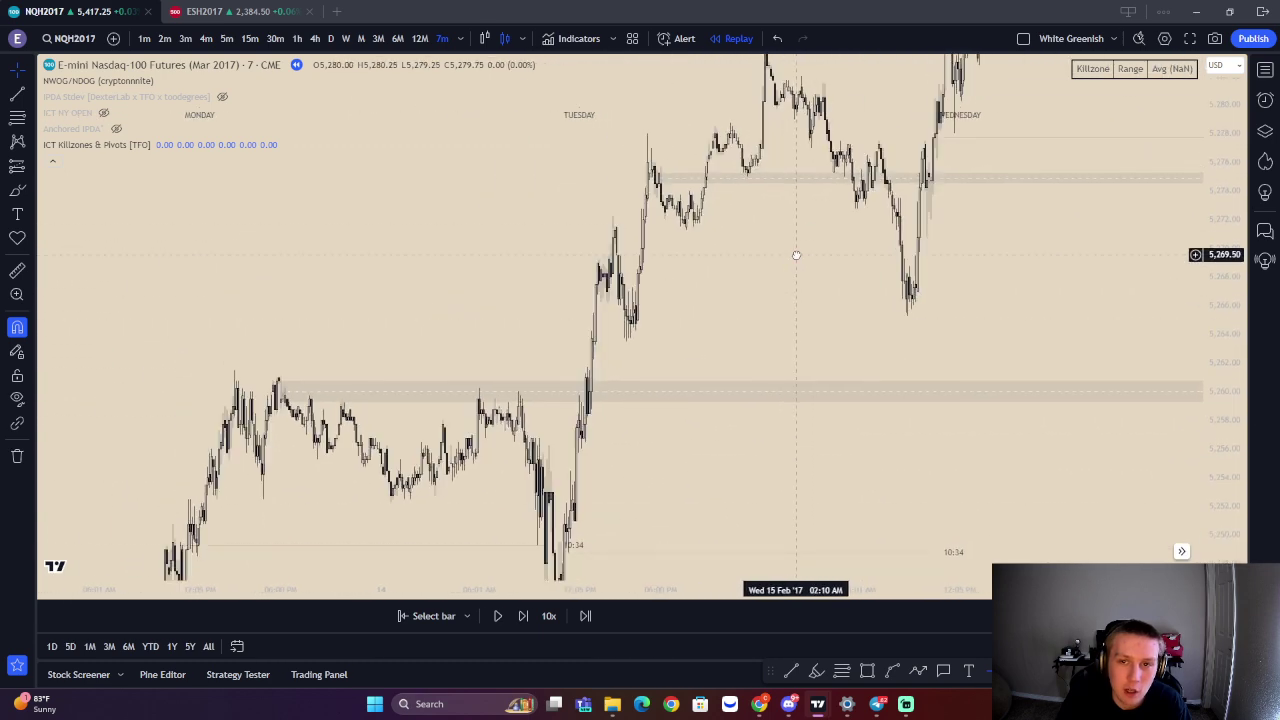
scroll(751, 329, left, 6)
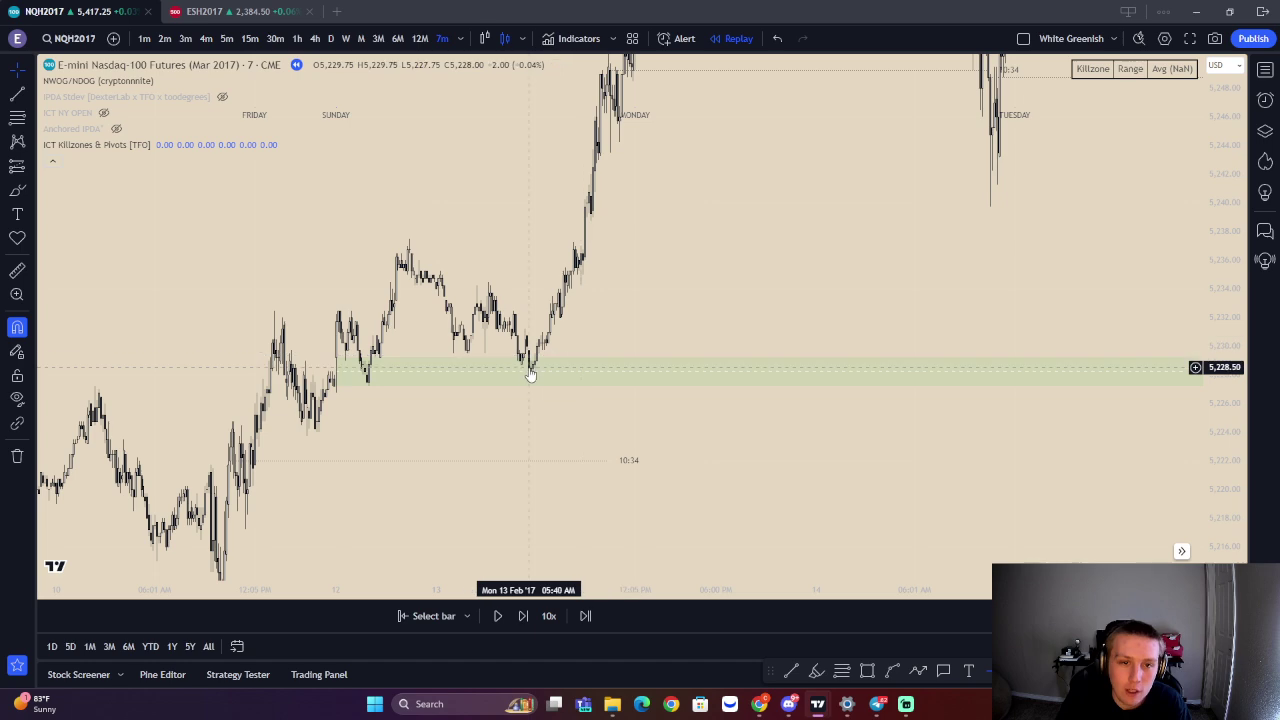
scroll(557, 488, right, 1)
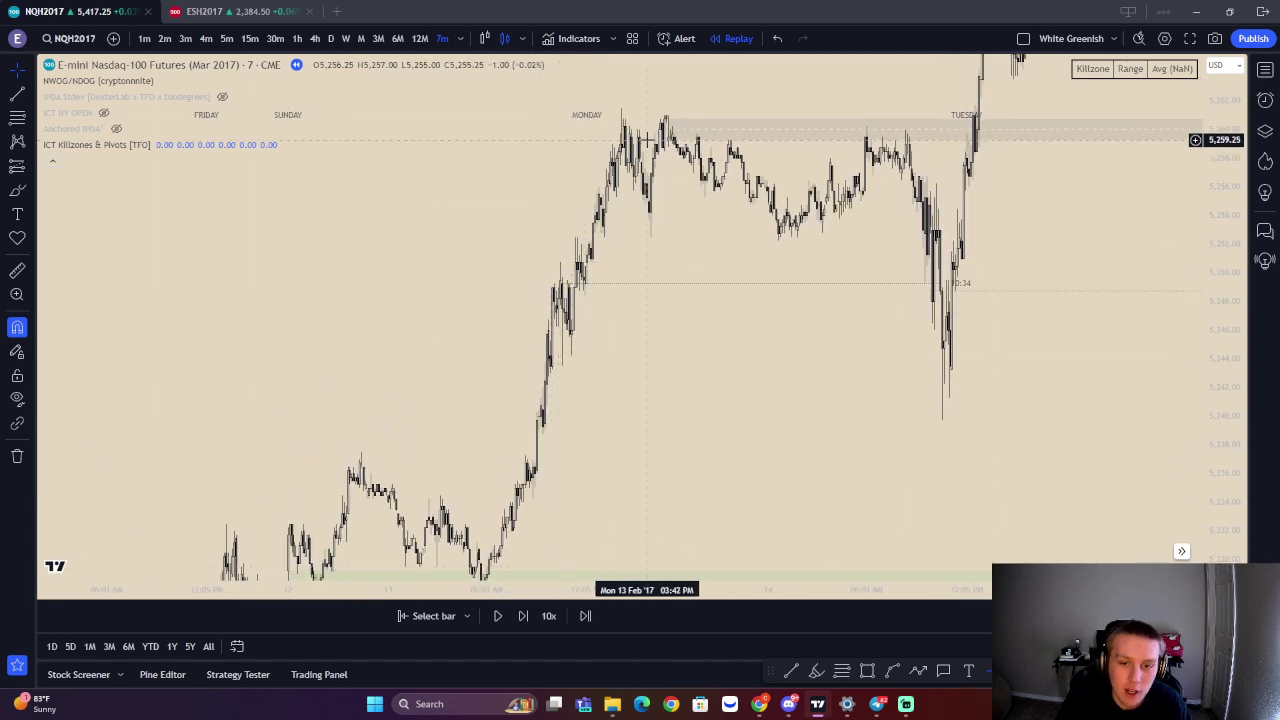
Review price reactions at the opening gap zones backward from Friday 10 to Monday 6 February 2017
scroll(648, 140, left, 10)
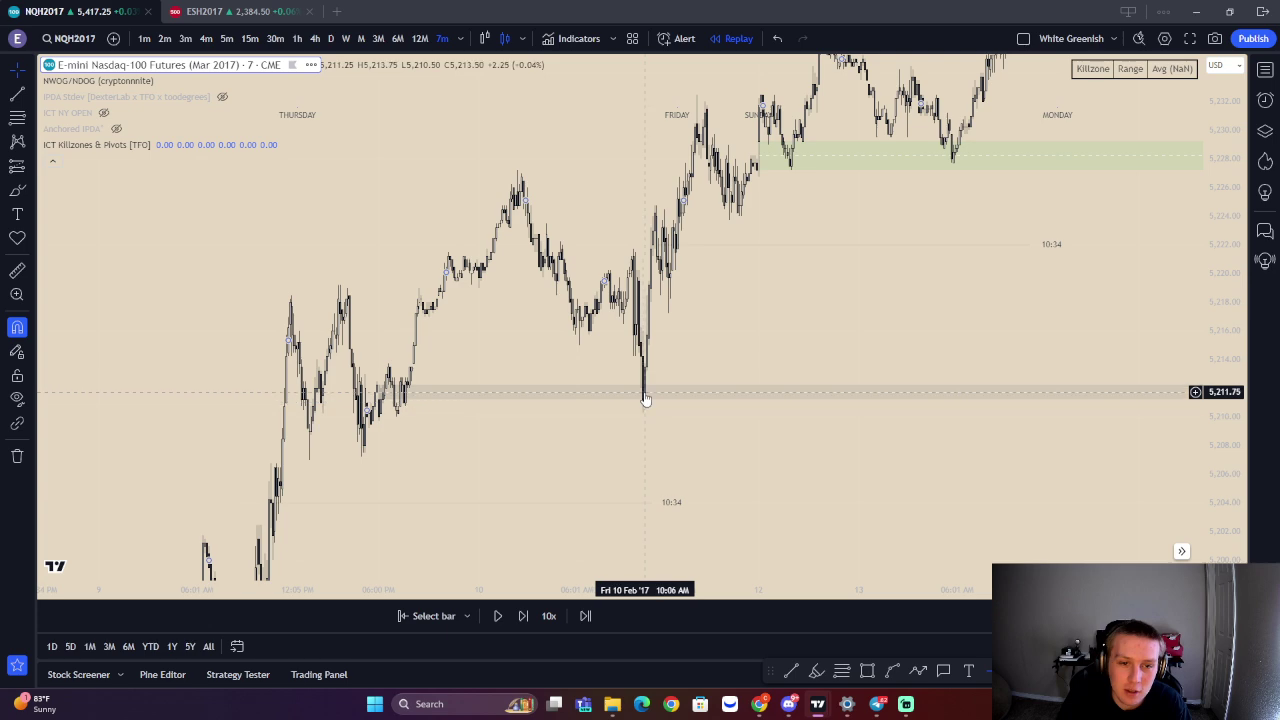
scroll(735, 194, left, 8)
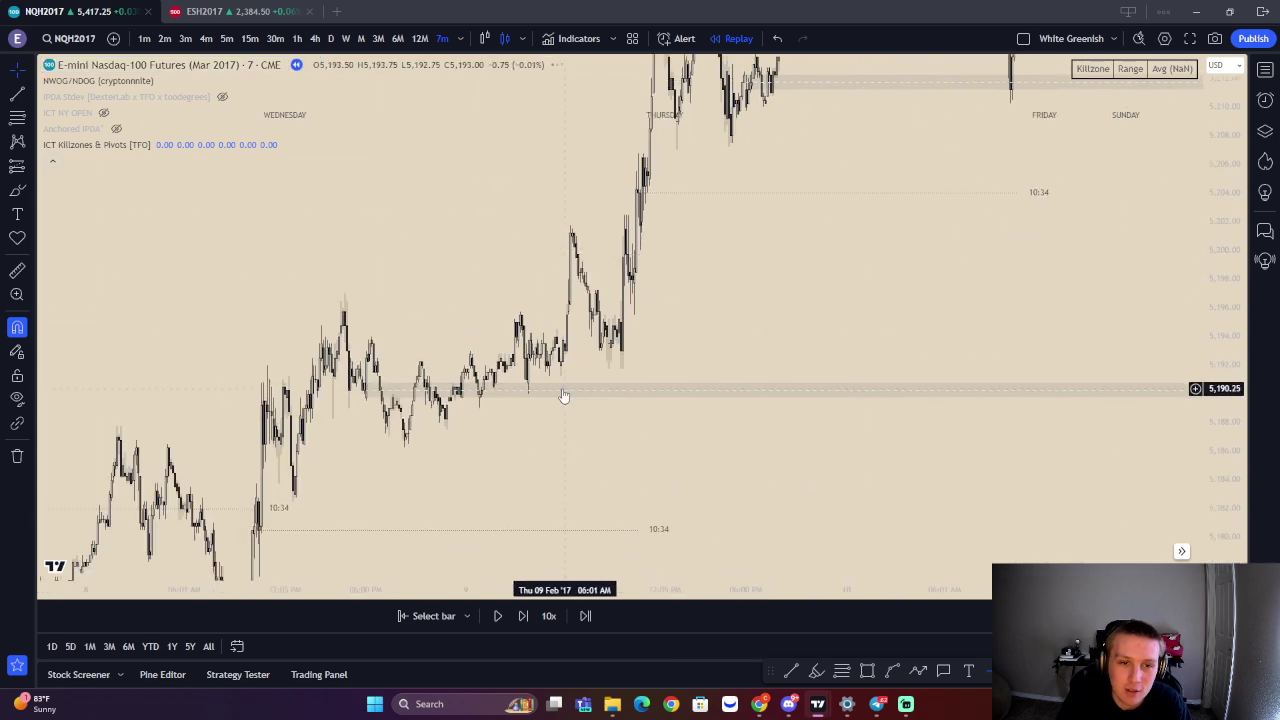
scroll(695, 273, left, 15)
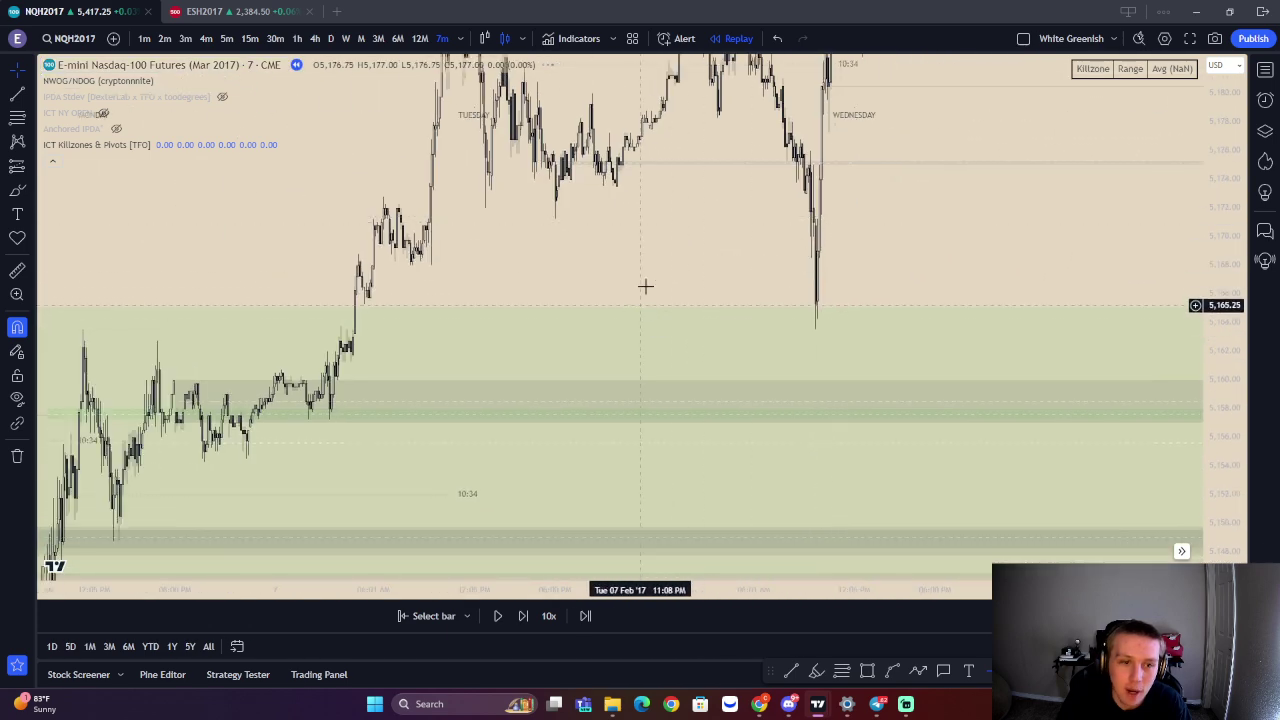
scroll(618, 336, left, 6)
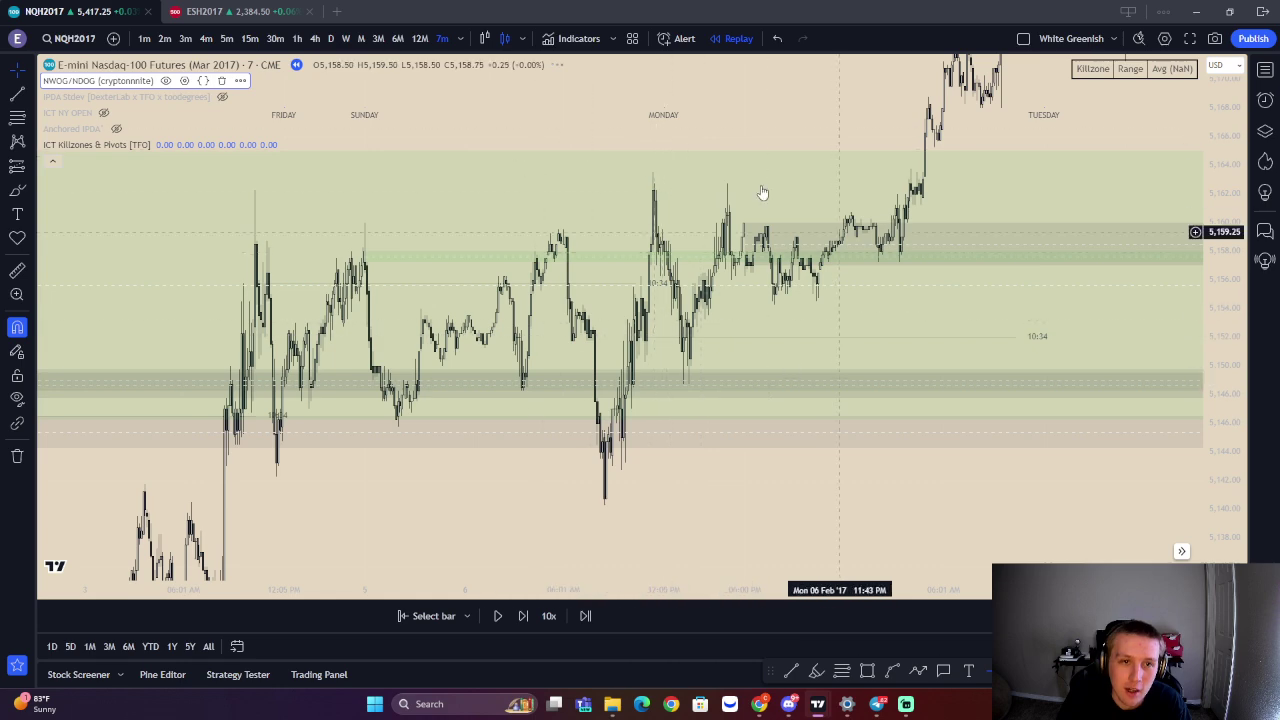
scroll(607, 177, left, 2)
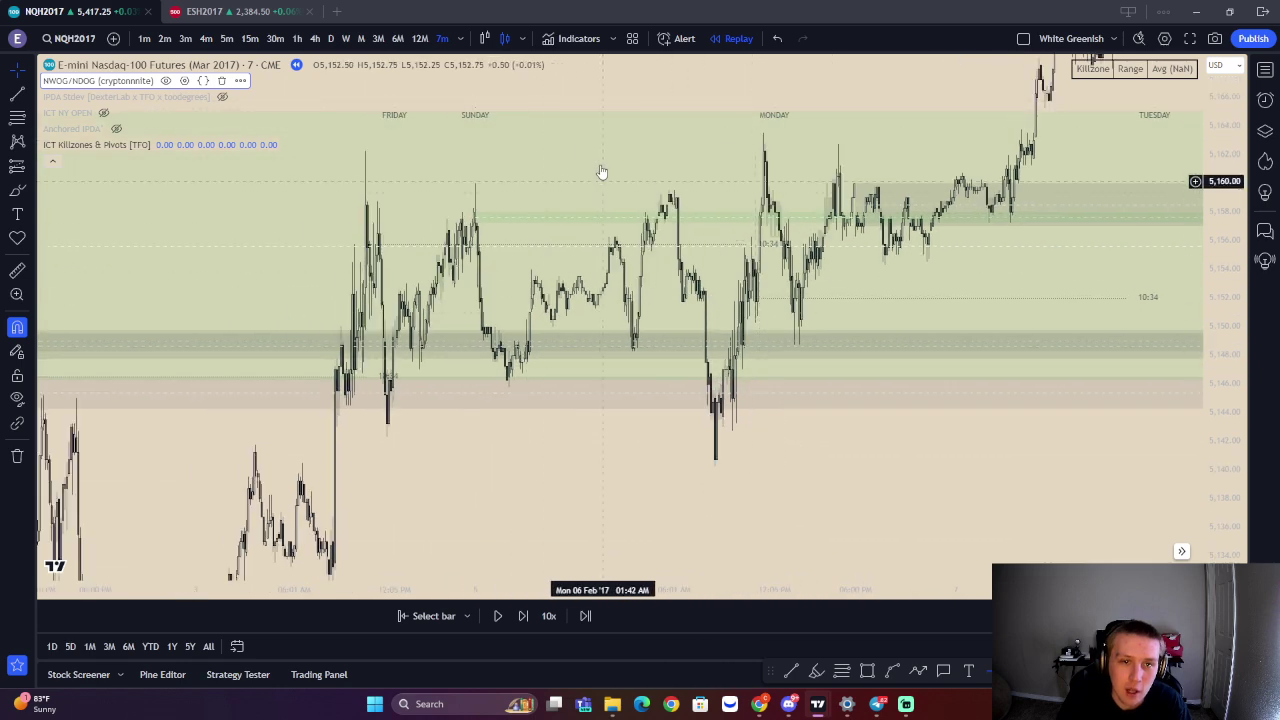
Restart the bar replay from Tuesday 7 February 2017 and check Monday 6 February's price action against the highlighted turquoise and yellow gap zones
scroll(629, 157, up, 2)
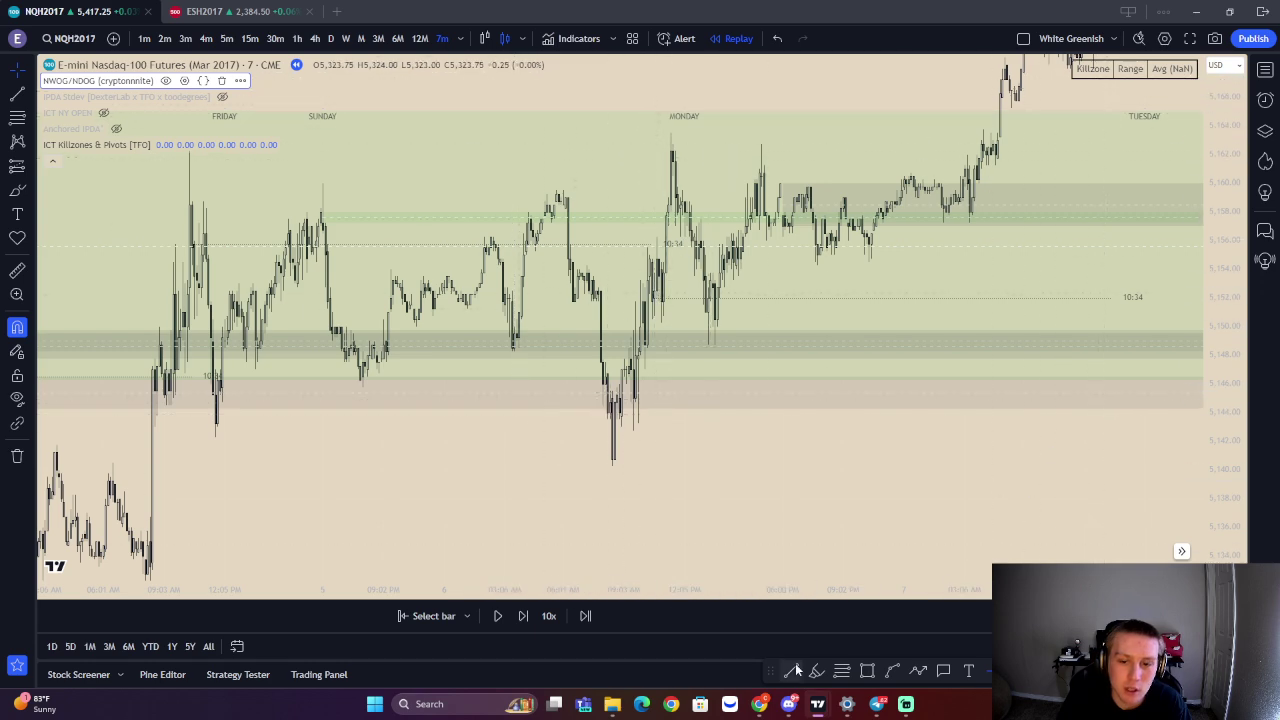
click(434, 616)
click(1123, 325)
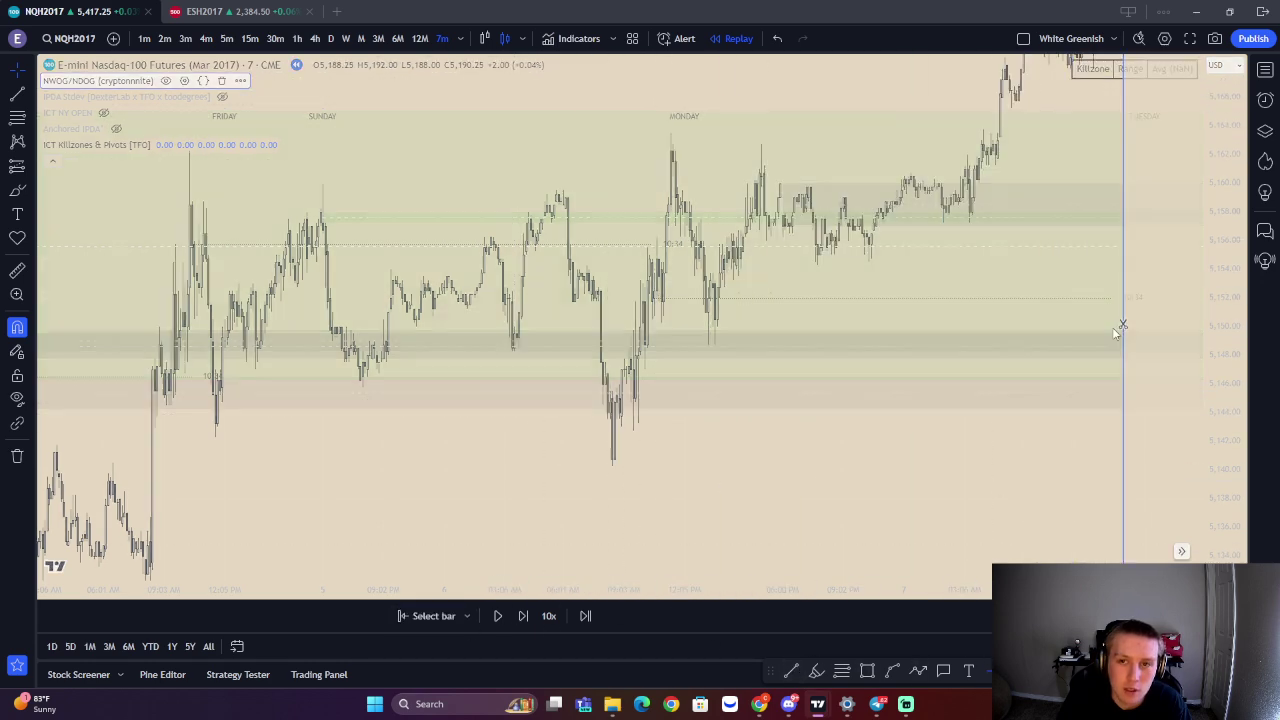
drag(780, 203, 838, 270)
scroll(880, 246, up, 3)
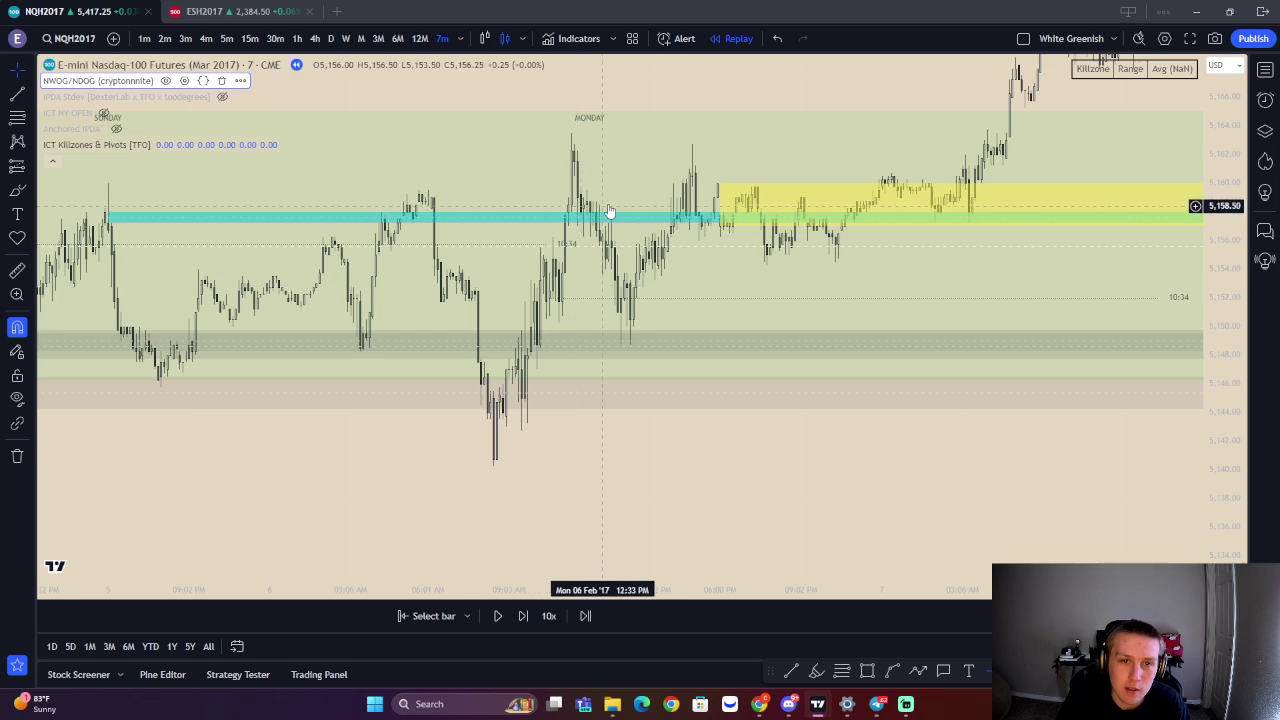
Examine Friday 3 February 2017's low before the 08:28 AM surge against the thin gap level just beneath it
scroll(543, 350, left, 15)
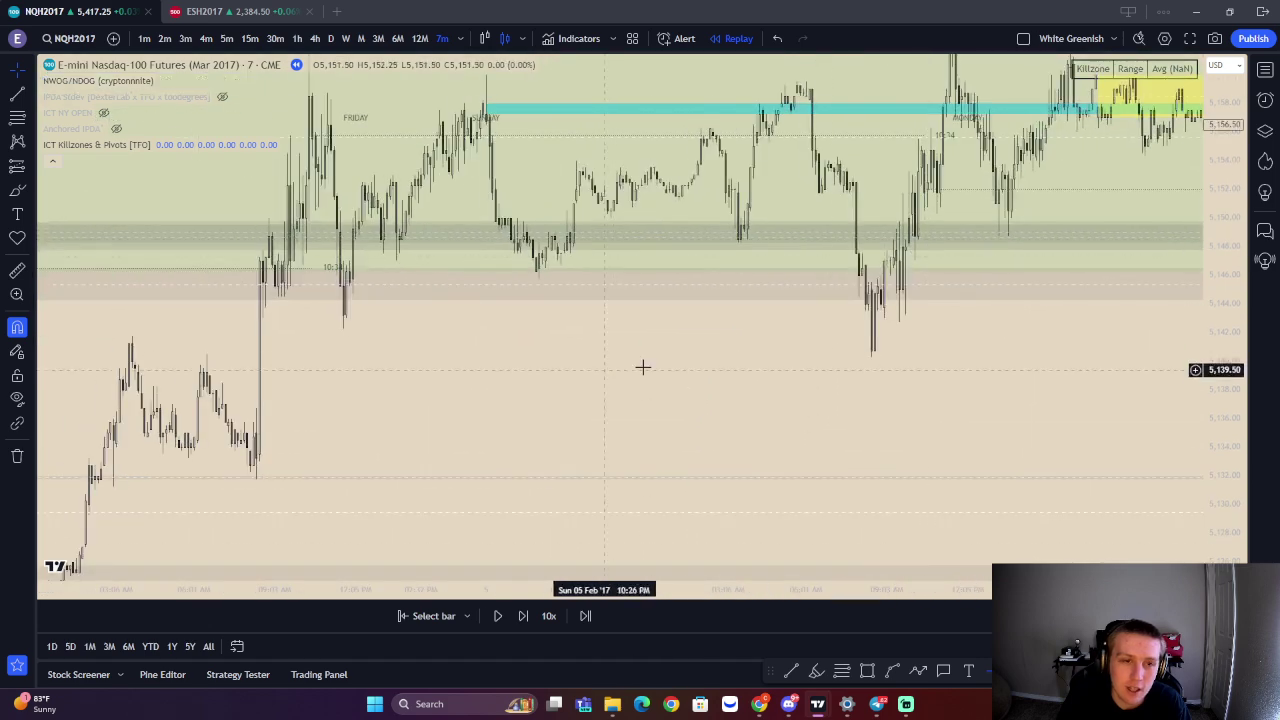
drag(581, 408, 544, 498)
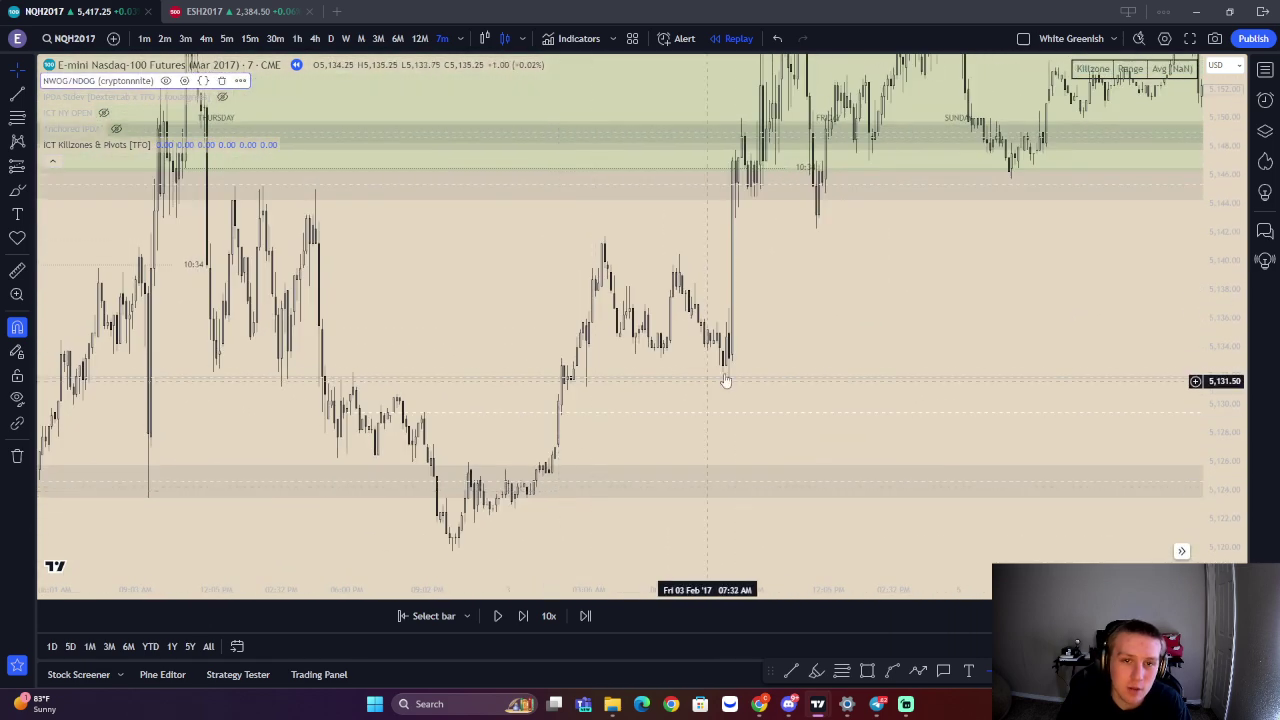
right_click(730, 375)
click(722, 381)
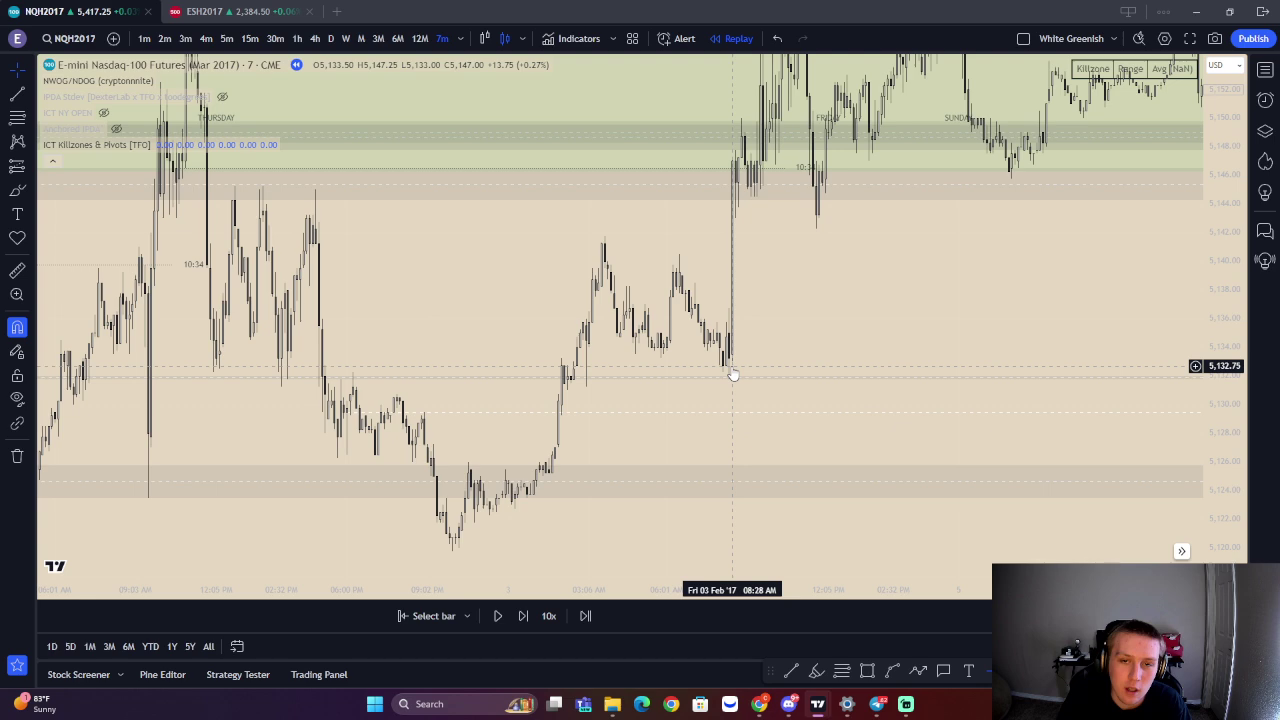
Examine Thursday 2 February 2017's drop, rally and afternoon highs against the opening gap zones above and below price
drag(285, 345, 893, 293)
drag(594, 315, 852, 363)
scroll(615, 360, right, 2)
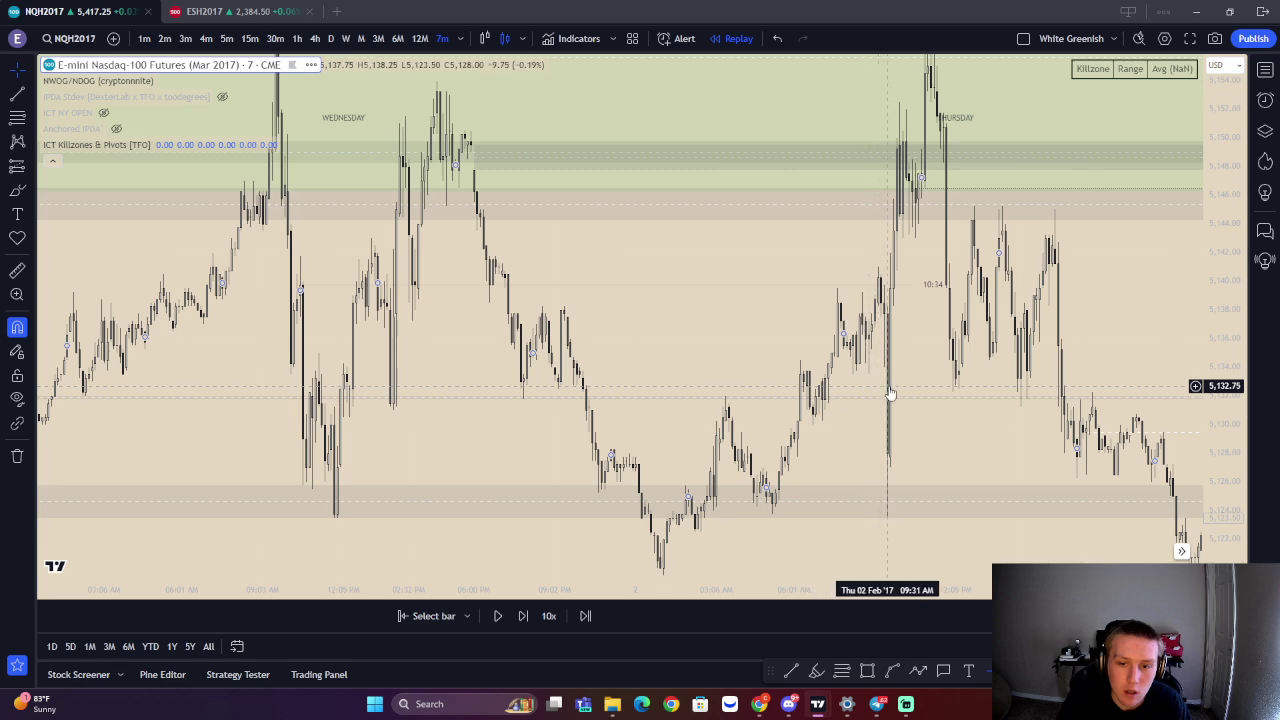
scroll(890, 393, up, 3)
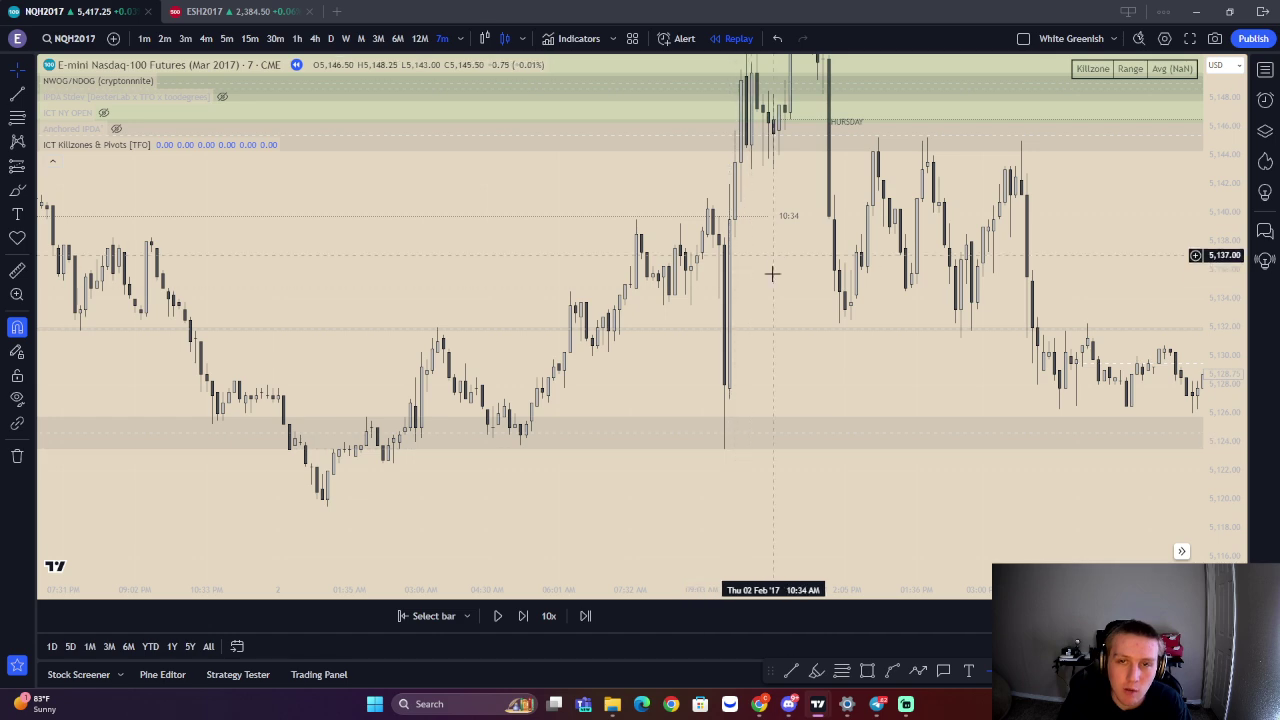
drag(774, 256, 734, 405)
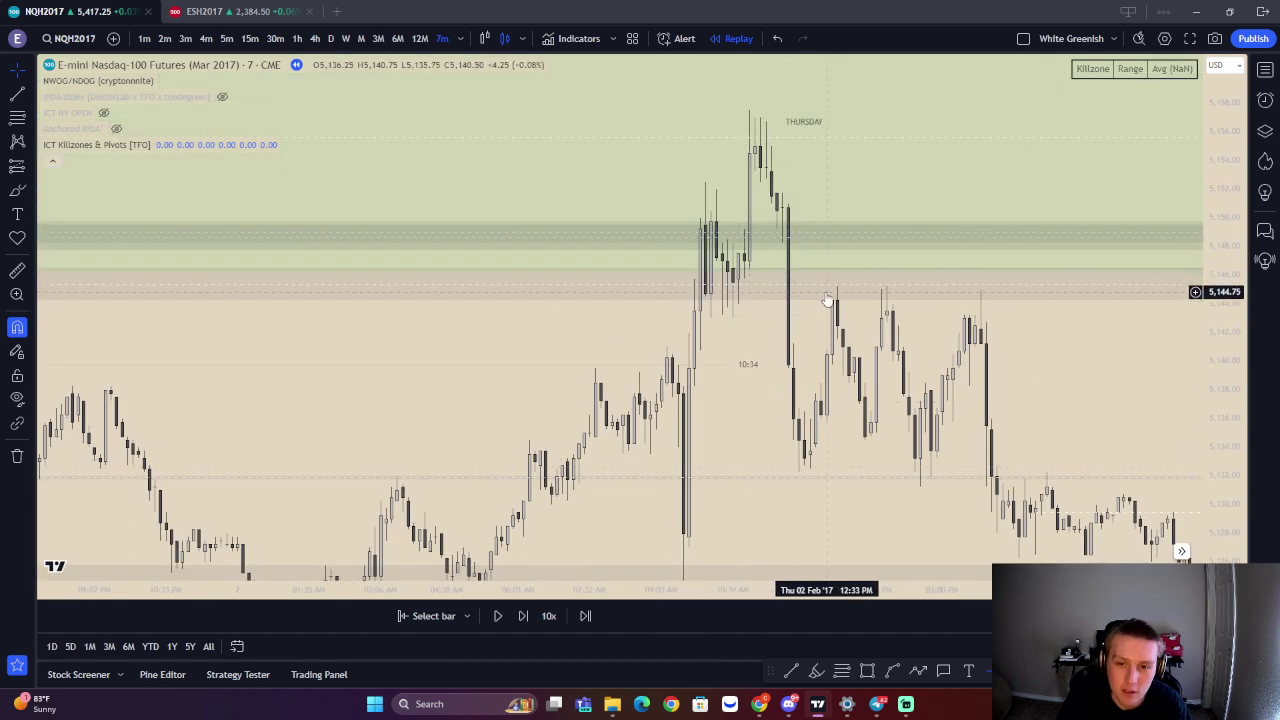
drag(826, 300, 686, 137)
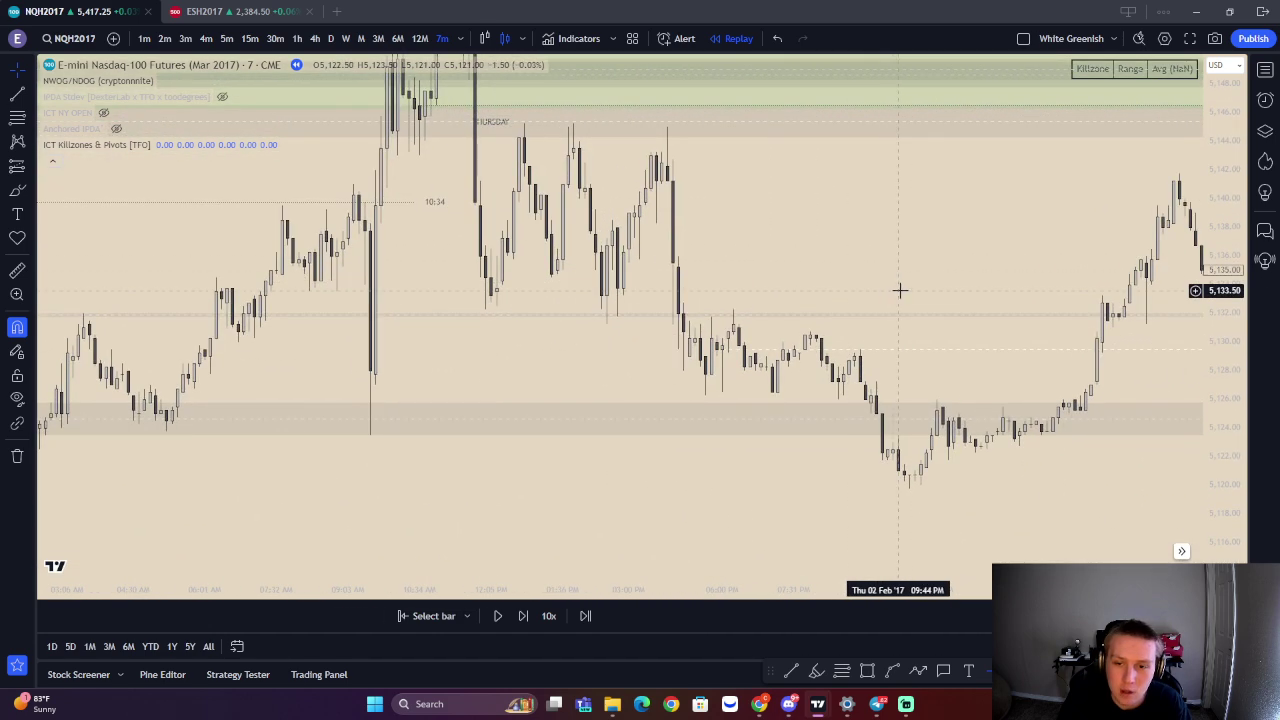
drag(900, 290, 601, 292)
Examine Friday 3 February 2017's morning low up close against the thin gap level beneath it
drag(950, 322, 728, 357)
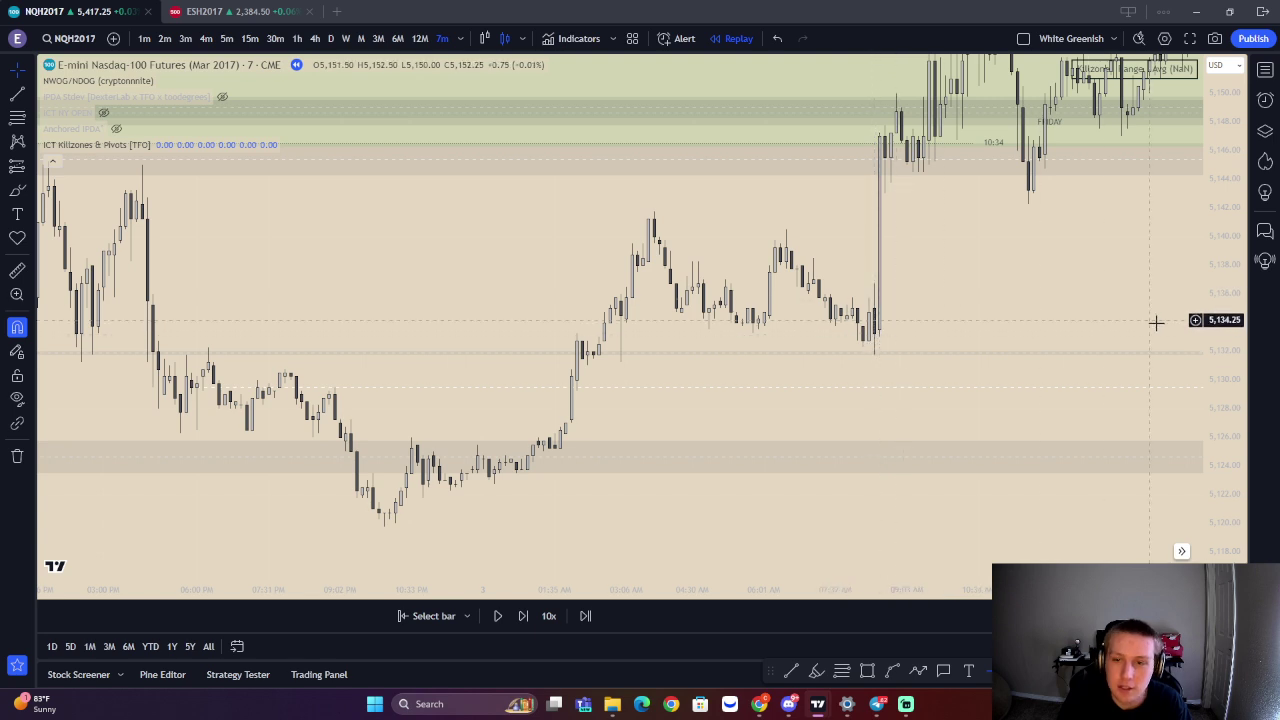
drag(1218, 316, 1006, 300)
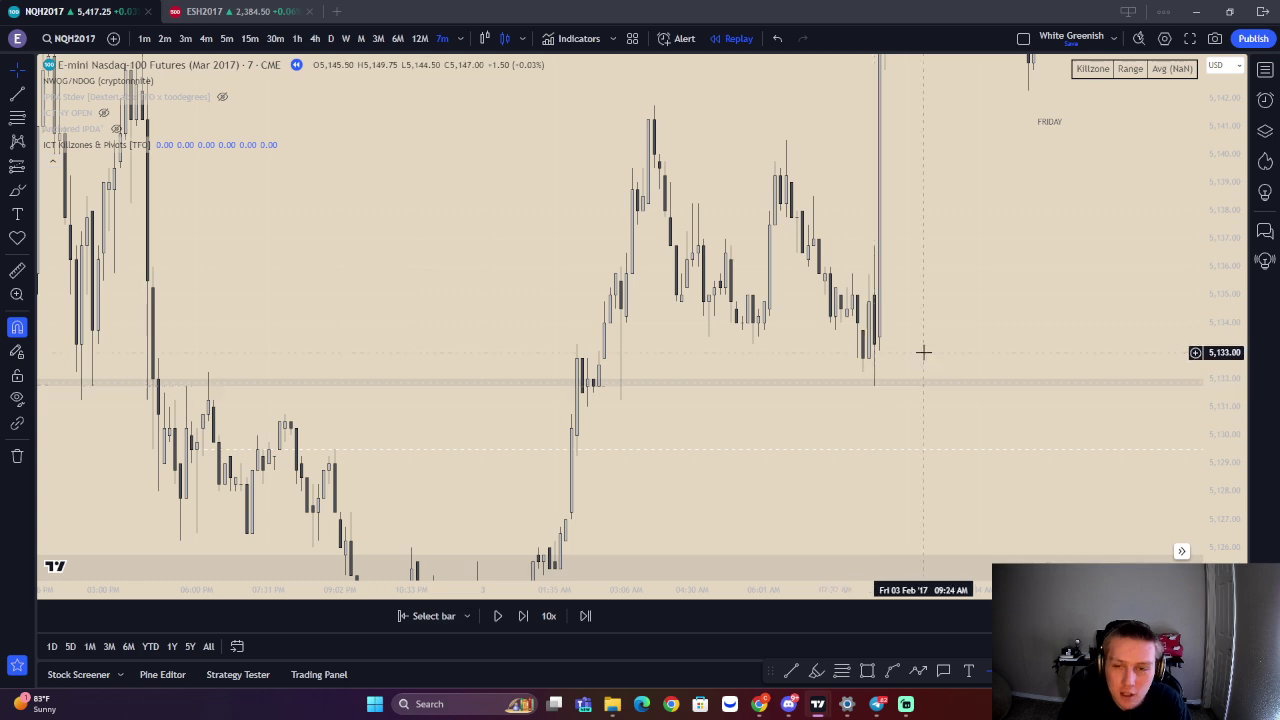
drag(941, 349, 775, 509)
right_click(775, 509)
click(525, 142)
drag(640, 247, 579, 397)
drag(841, 295, 746, 482)
drag(1226, 200, 1150, 454)
drag(700, 428, 817, 271)
drag(674, 401, 892, 358)
scroll(794, 200, down, 5)
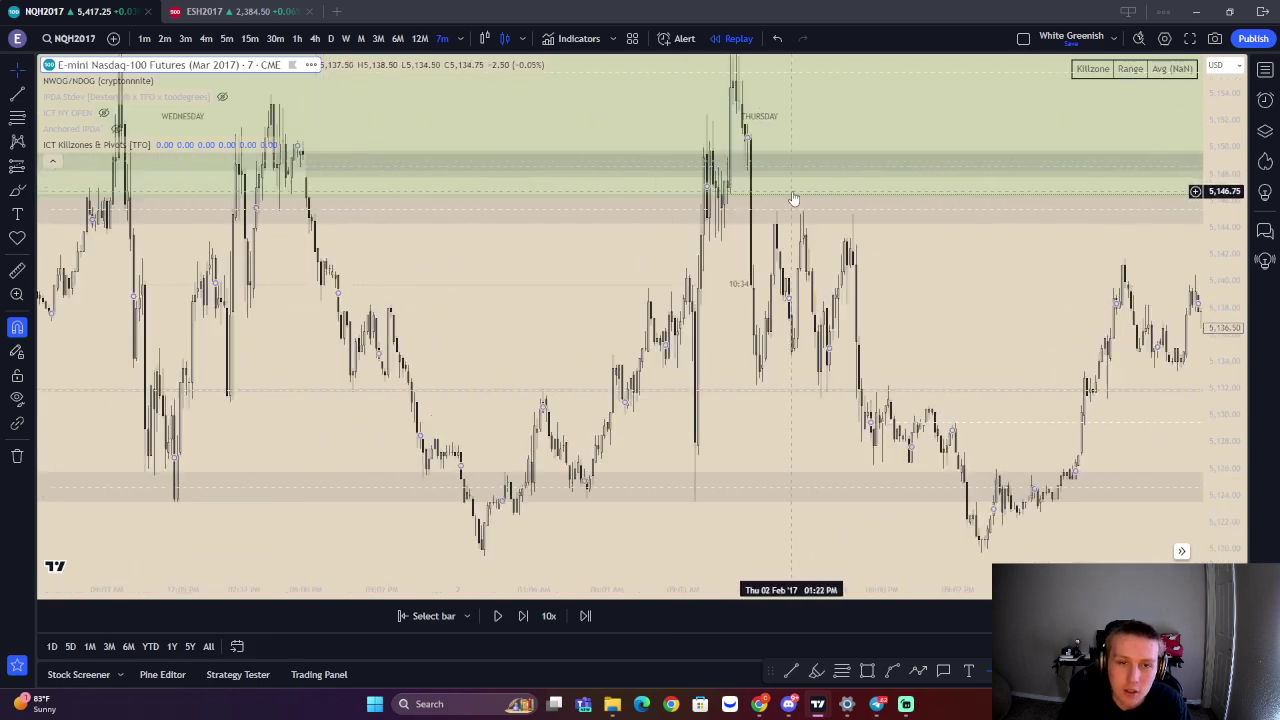
Switch the chart to the December 2012 Nasdaq-100 futures contract, NQZ2012
drag(349, 354, 806, 77)
drag(506, 335, 799, 310)
drag(545, 310, 568, 372)
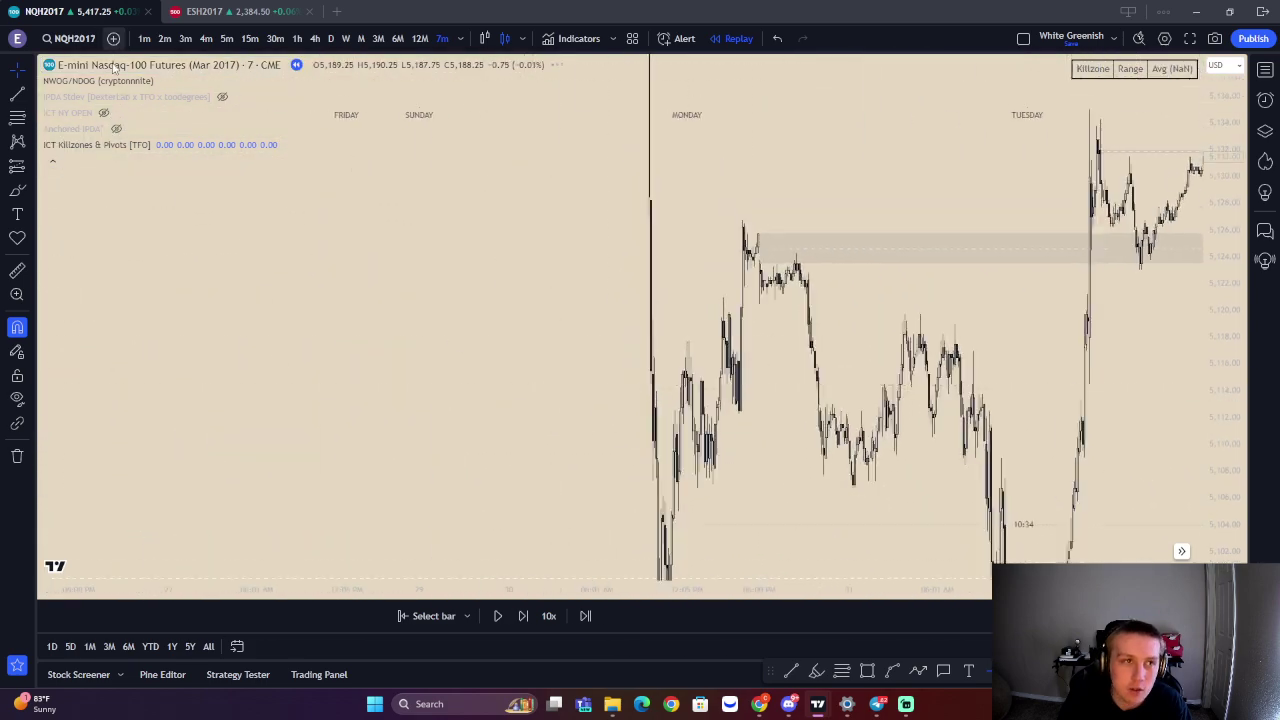
click(220, 66)
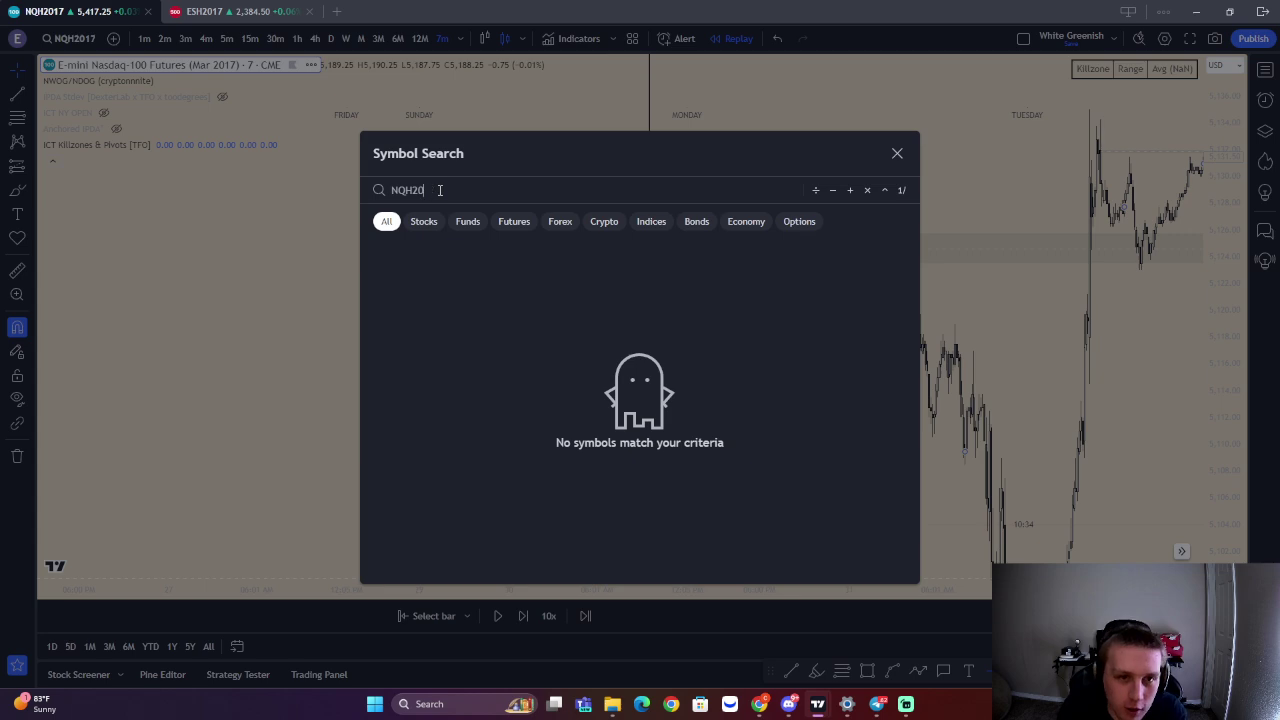
key(BackSpace)
text(Z201)
key(Return)
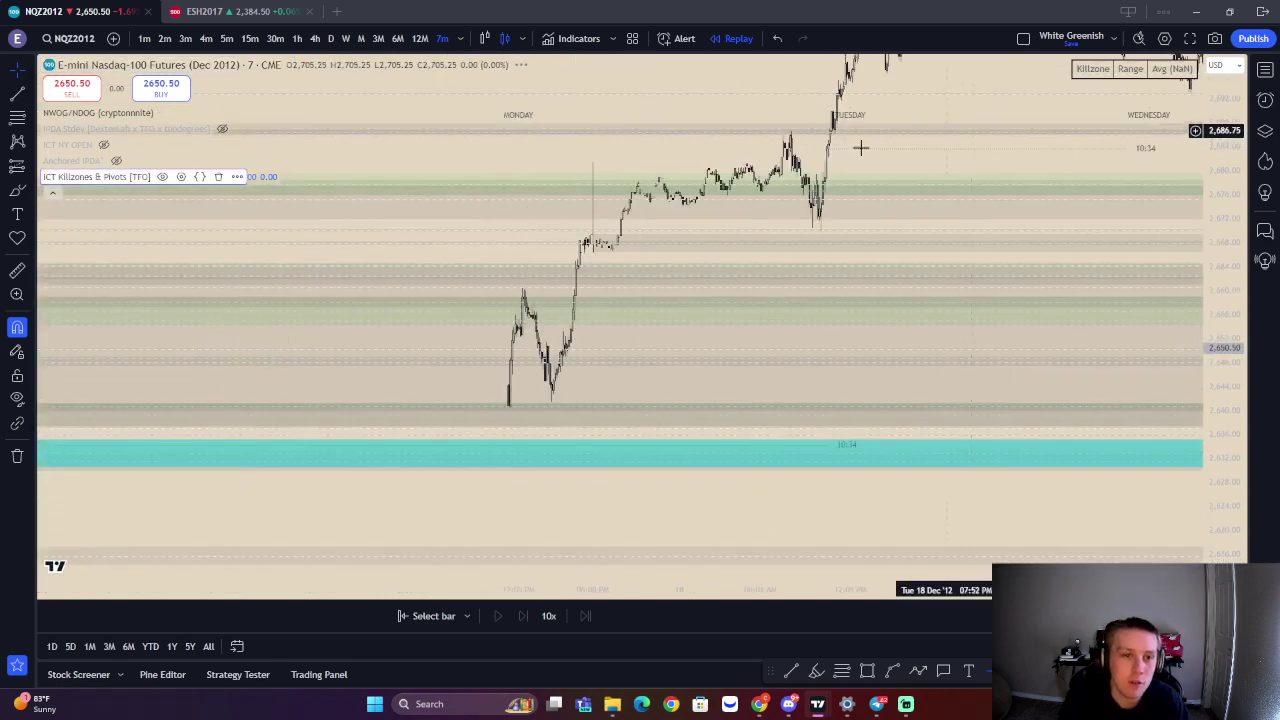
Review price reactions at the opening gap zones backward from Tuesday 18 to Thursday 6 December 2012
drag(410, 323, 733, 269)
drag(410, 343, 785, 370)
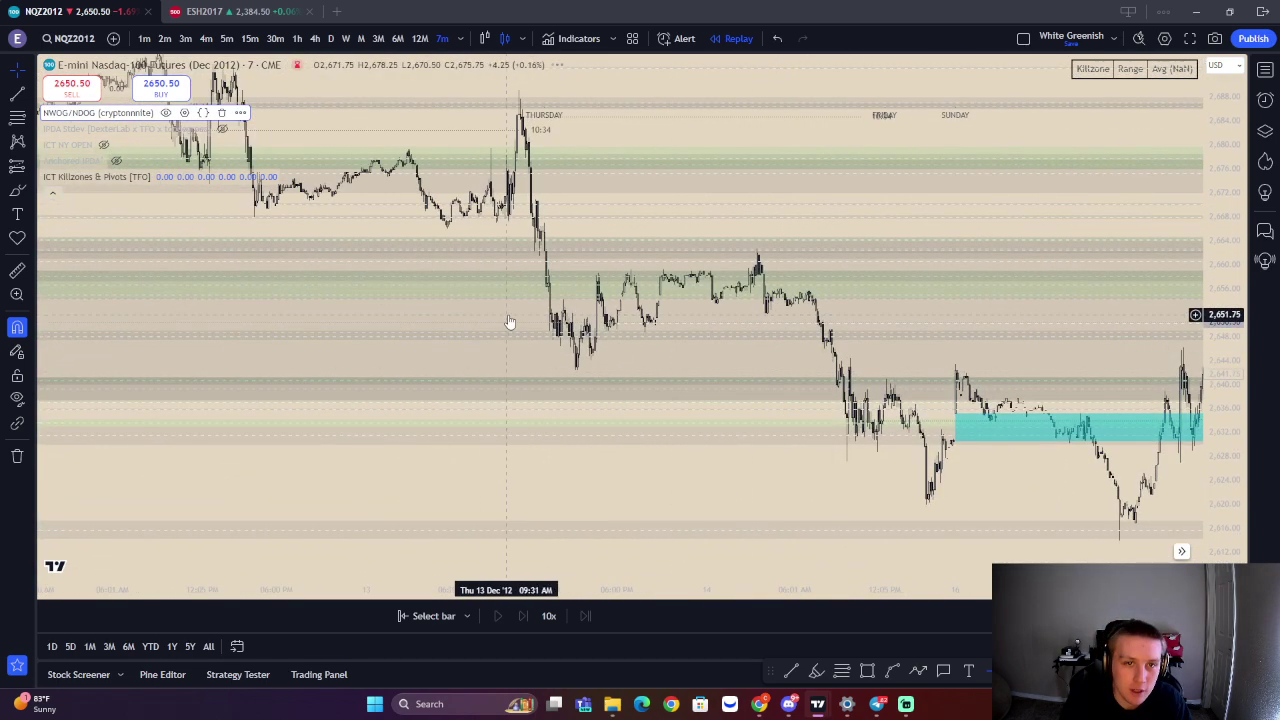
scroll(522, 318, left, 4)
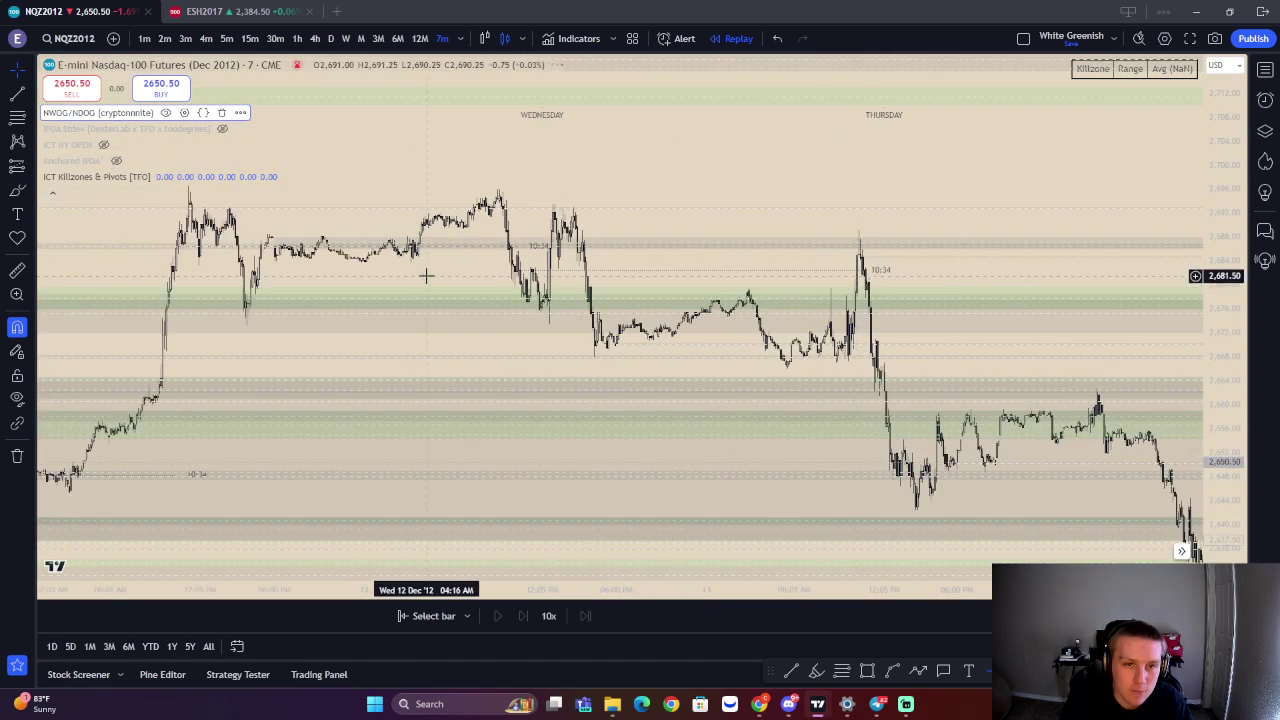
scroll(470, 296, left, 4)
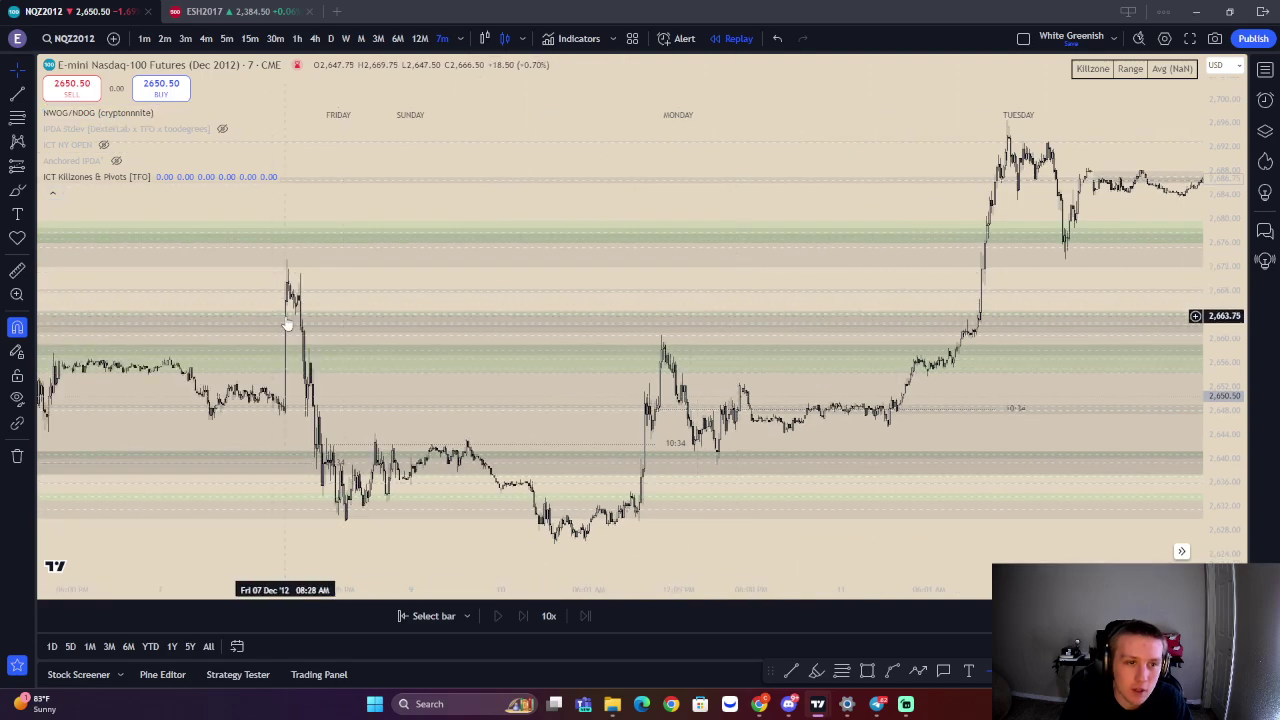
drag(287, 322, 1256, 322)
drag(926, 320, 576, 329)
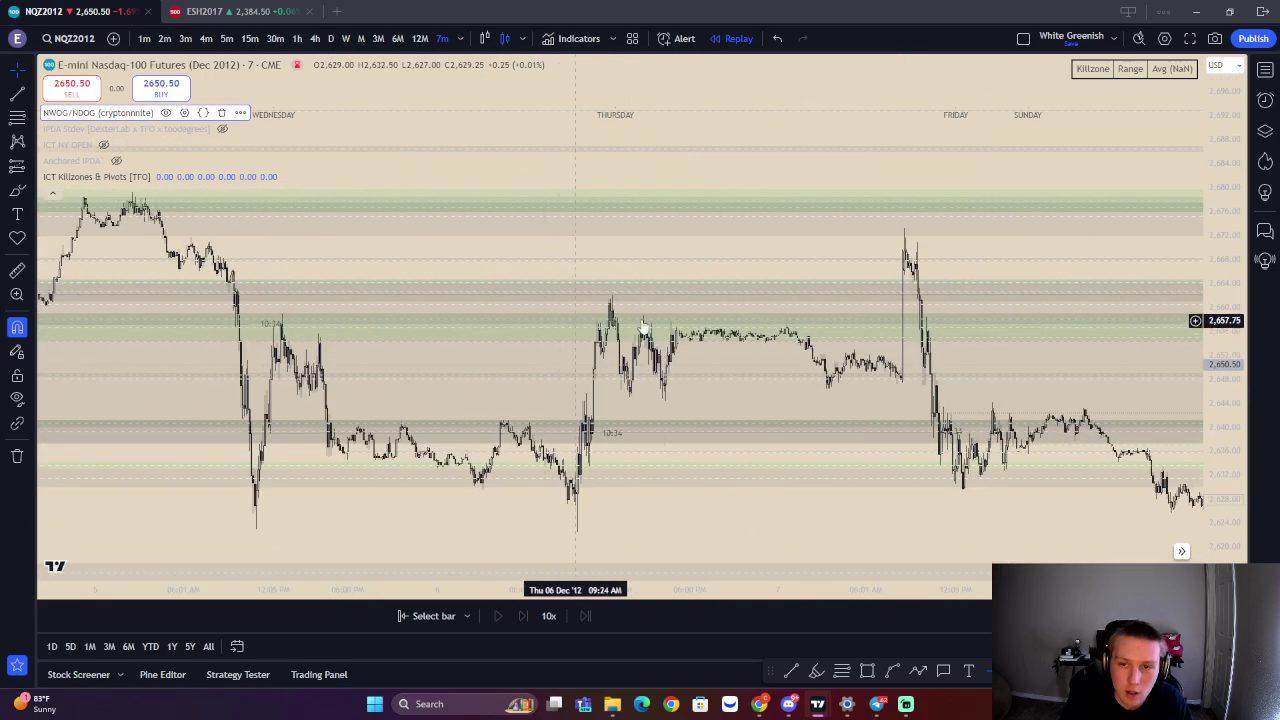
Examine Friday 7 December 2012's 08:28 AM surge and its high against the surrounding opening gap zones
scroll(937, 349, up, 3)
scroll(930, 352, up, 5)
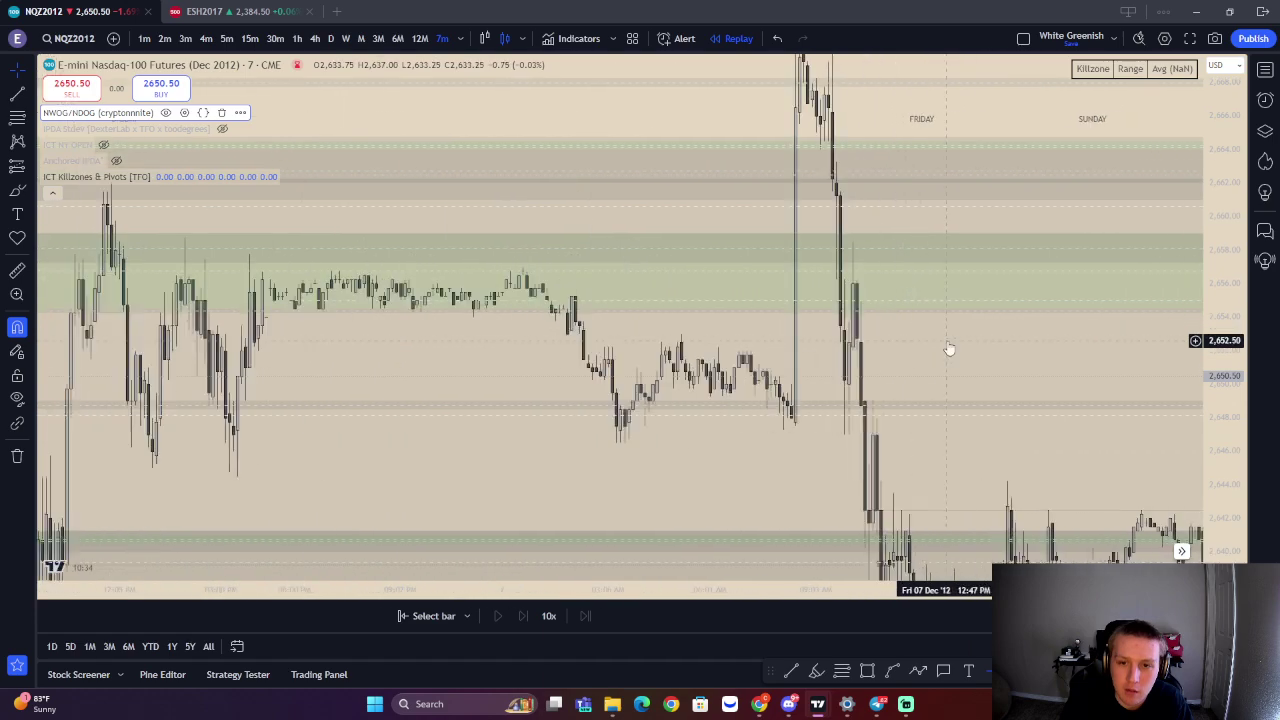
scroll(849, 360, up, 2)
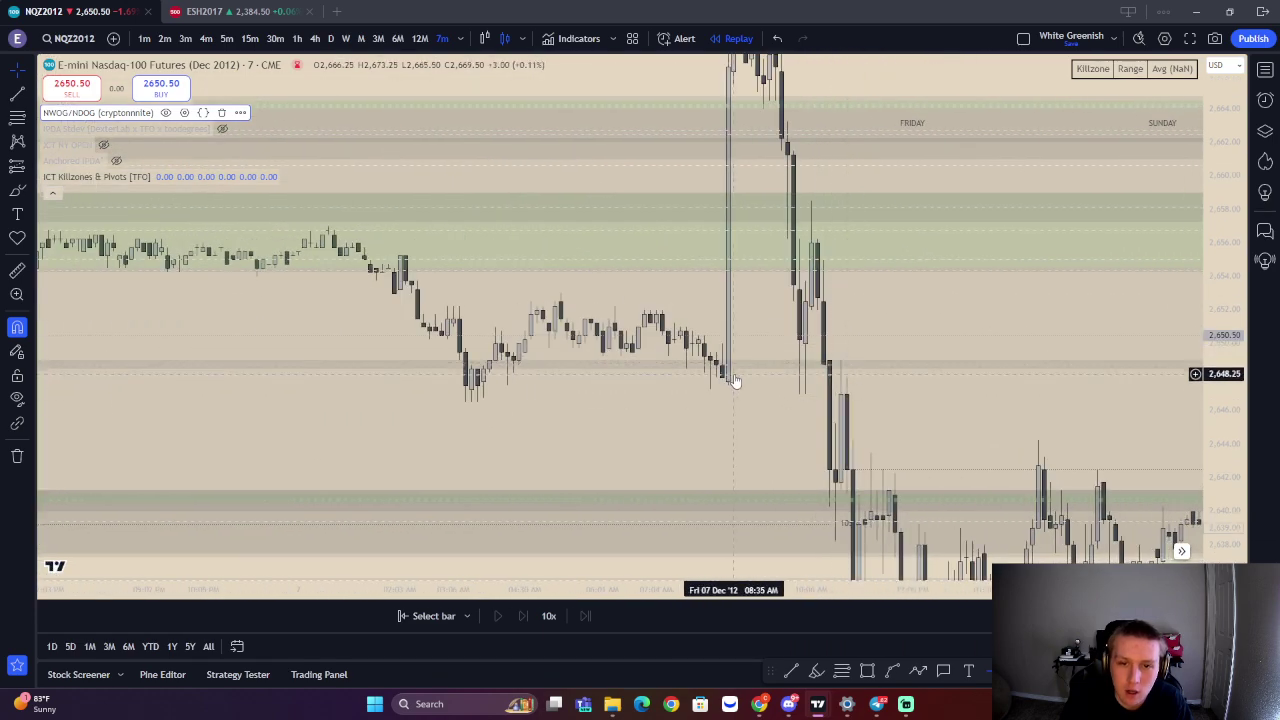
drag(732, 381, 700, 474)
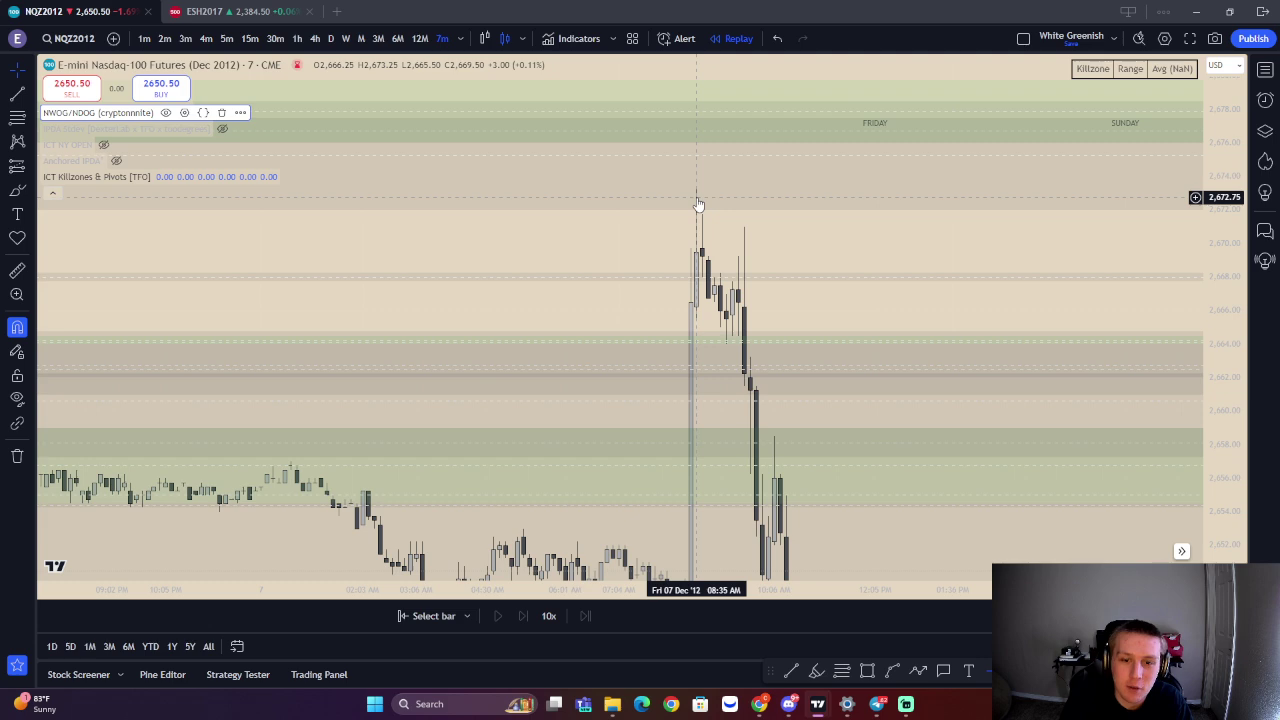
scroll(791, 226, up, 2)
drag(762, 300, 786, 223)
scroll(703, 226, up, 2)
drag(631, 281, 670, 225)
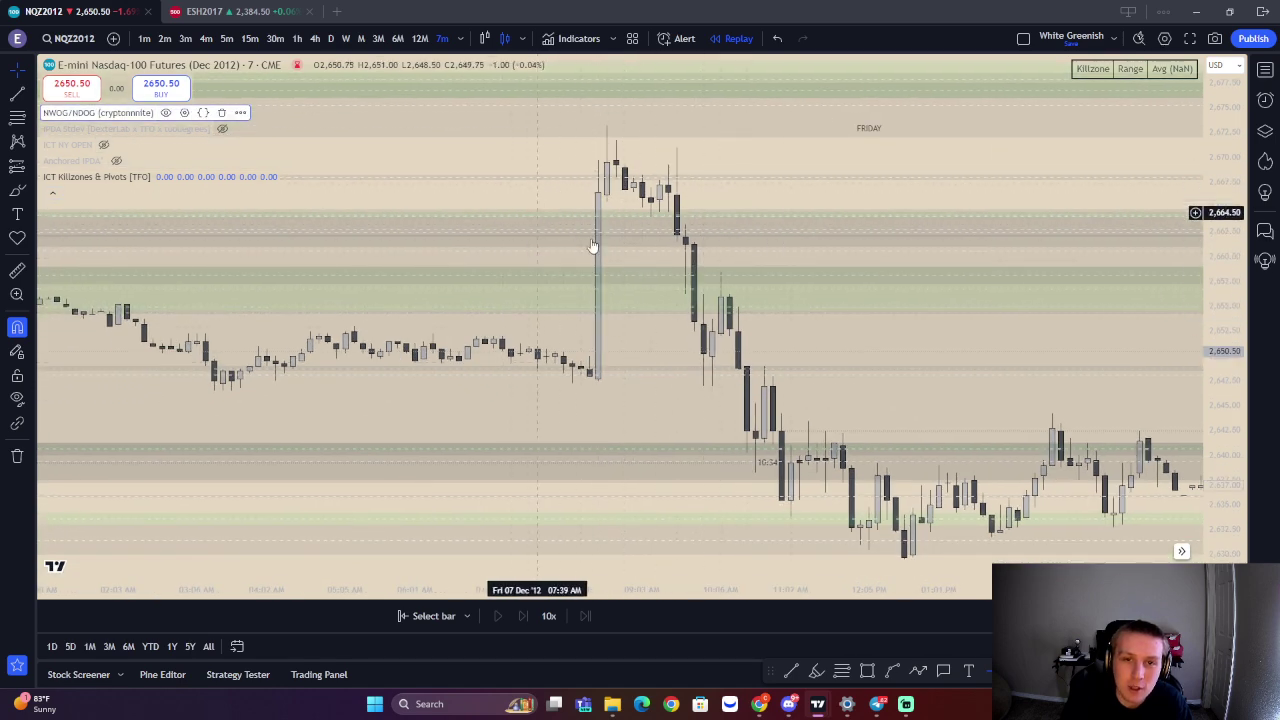
scroll(810, 250, down, 5)
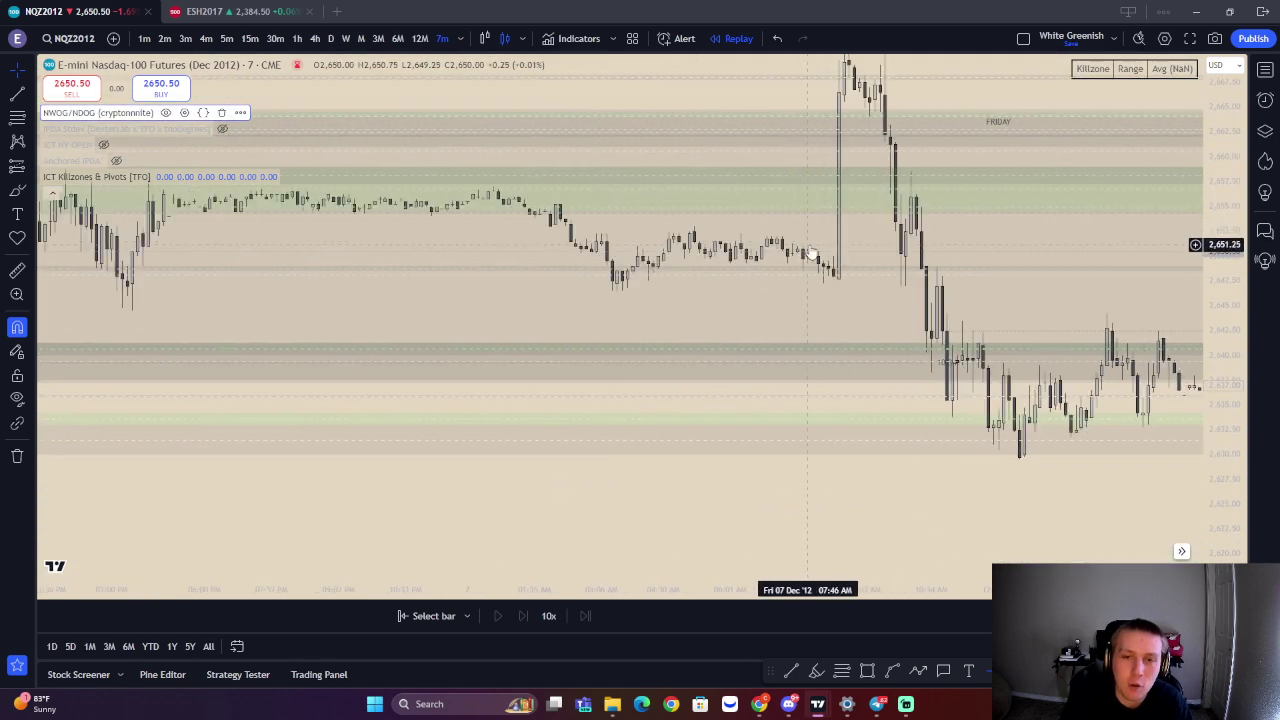
drag(851, 225, 789, 266)
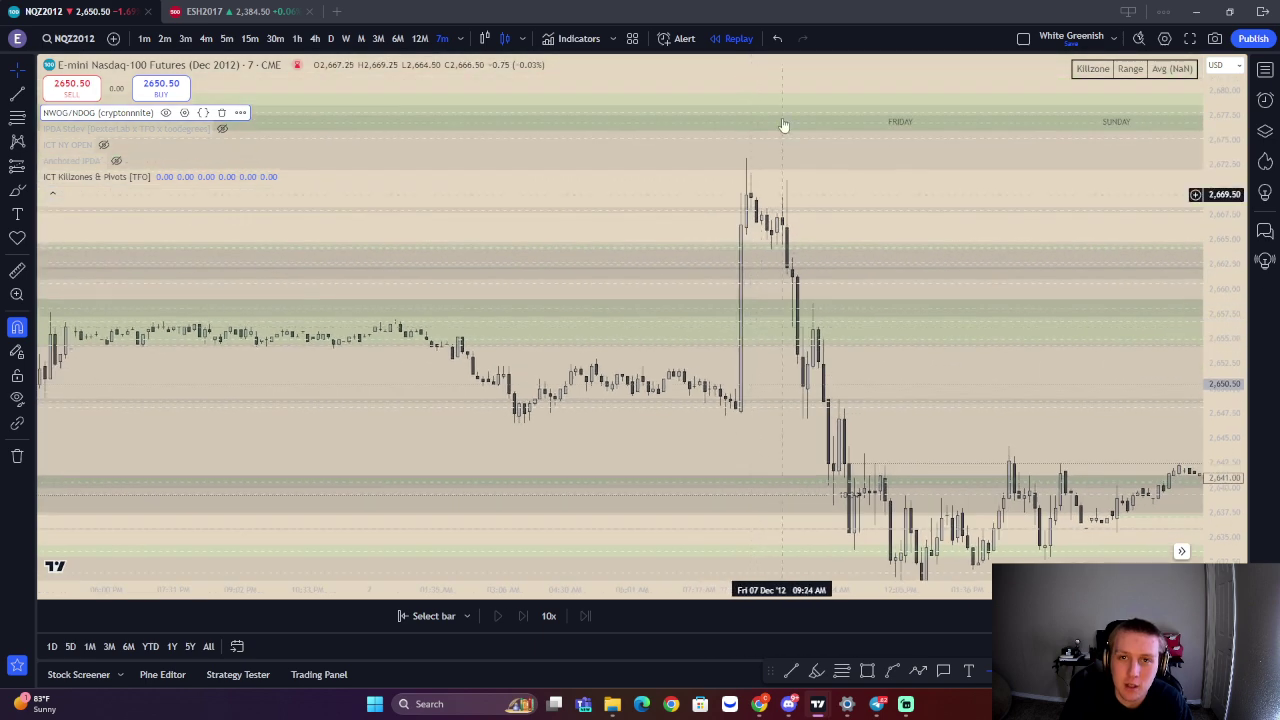
Compare Thursday 6 December 2012's session with Friday 7 December's decline through the green and grey gap zones
scroll(800, 200, down, 5)
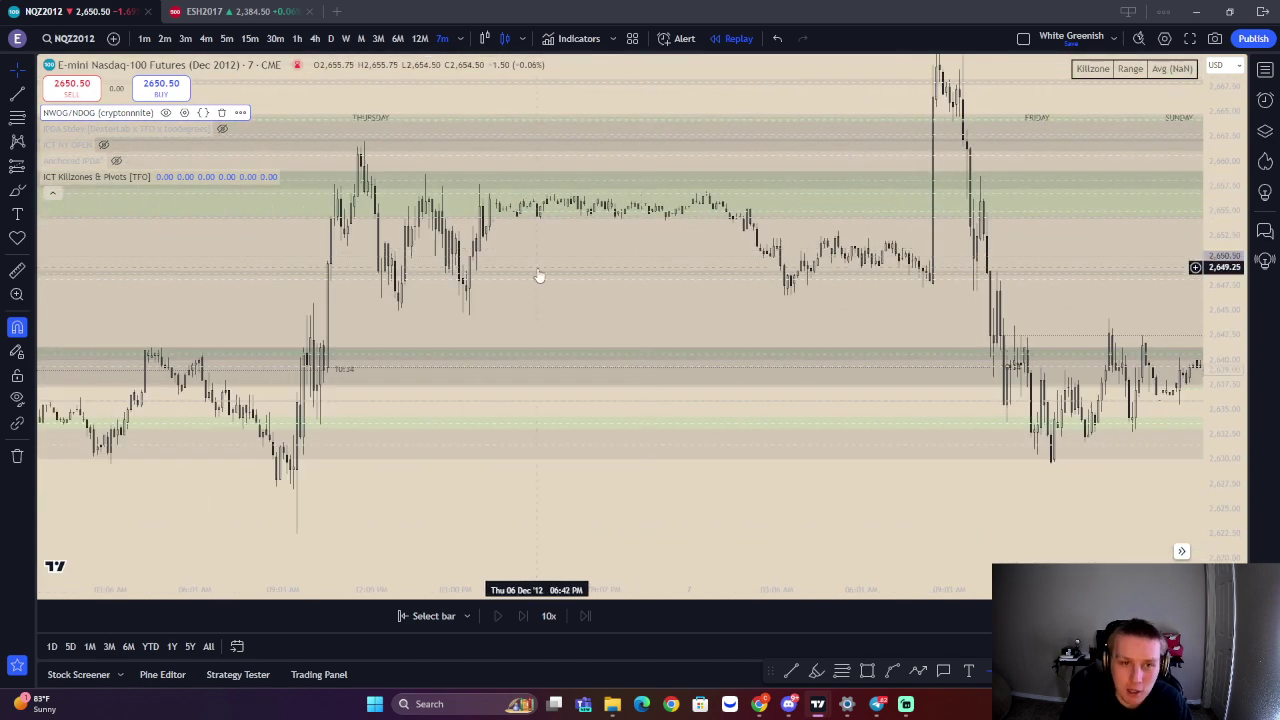
drag(540, 274, 678, 282)
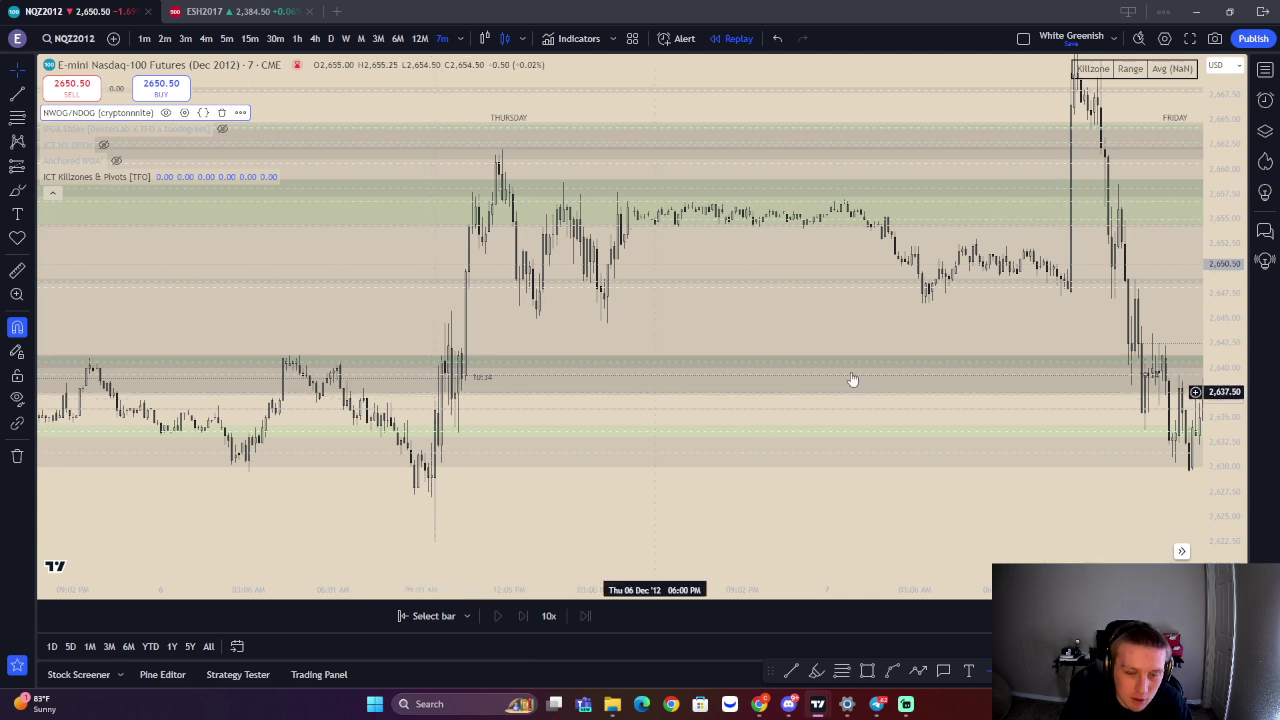
drag(1093, 269, 900, 275)
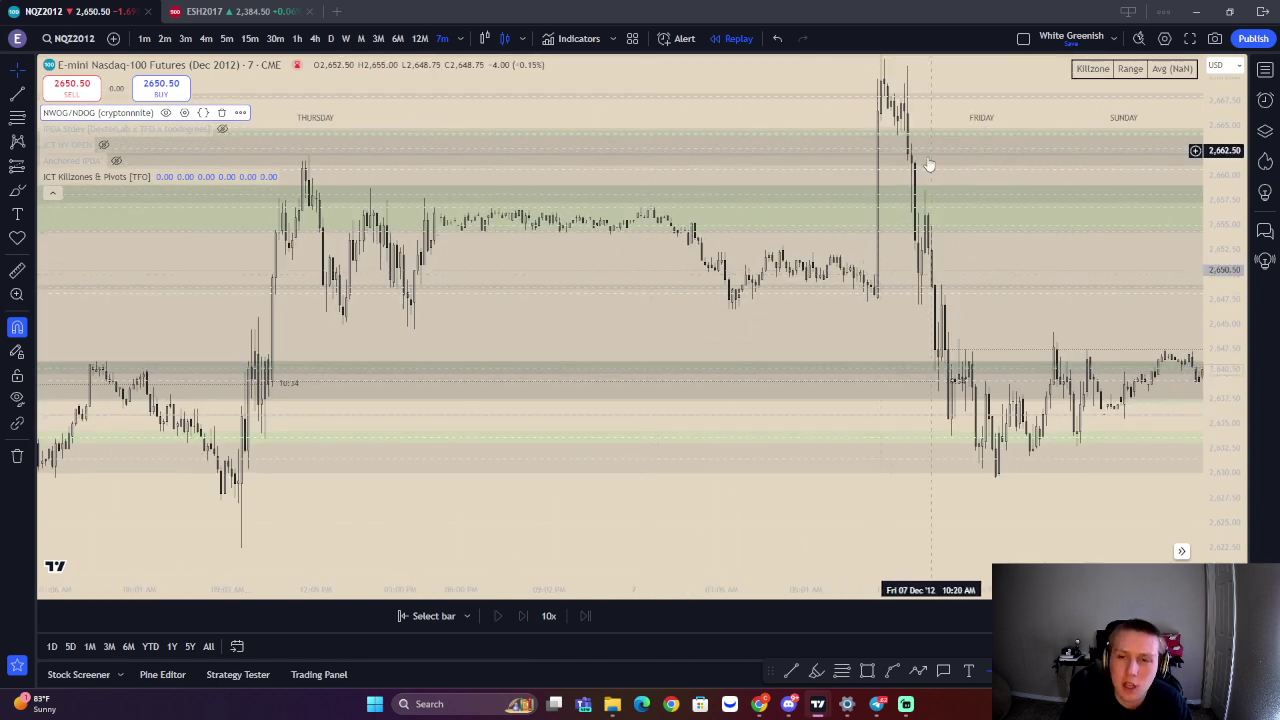
drag(913, 216, 849, 289)
drag(983, 336, 1000, 264)
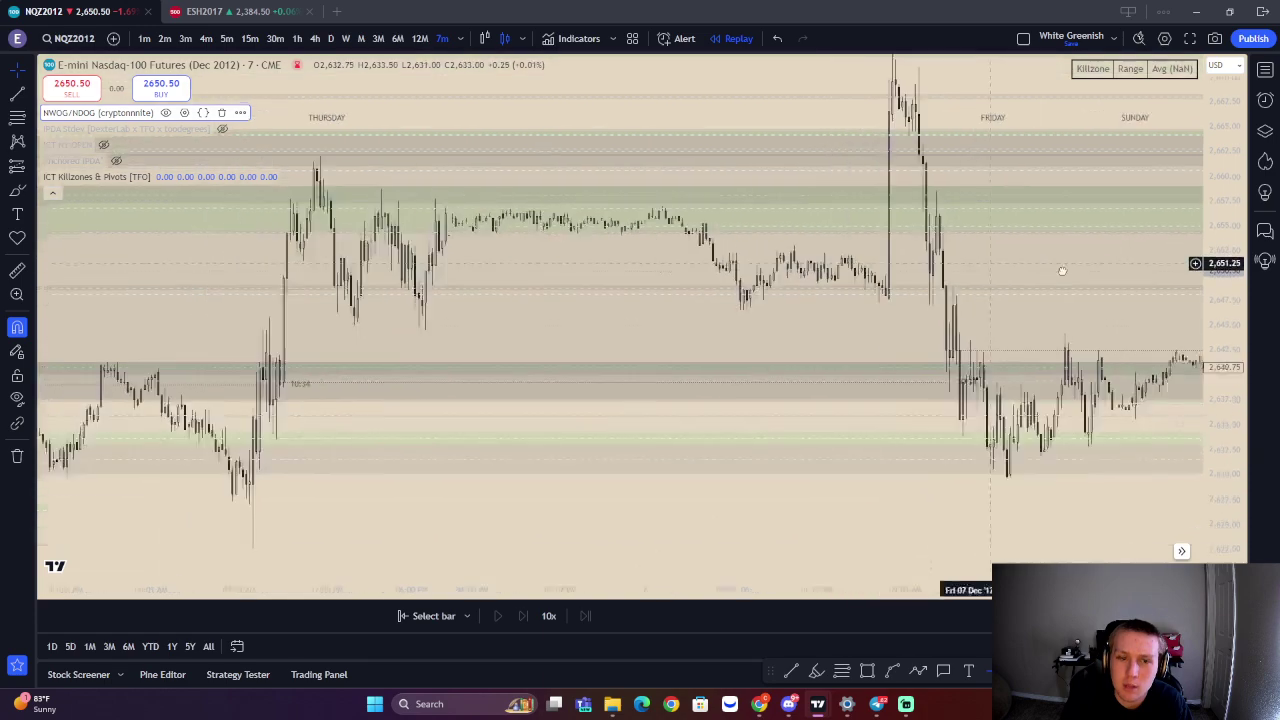
Review price reactions at the opening gap zones backward through Wednesday 5 and Tuesday 4 December 2012
drag(275, 312, 708, 272)
scroll(640, 390, left, 5)
scroll(685, 490, left, 3)
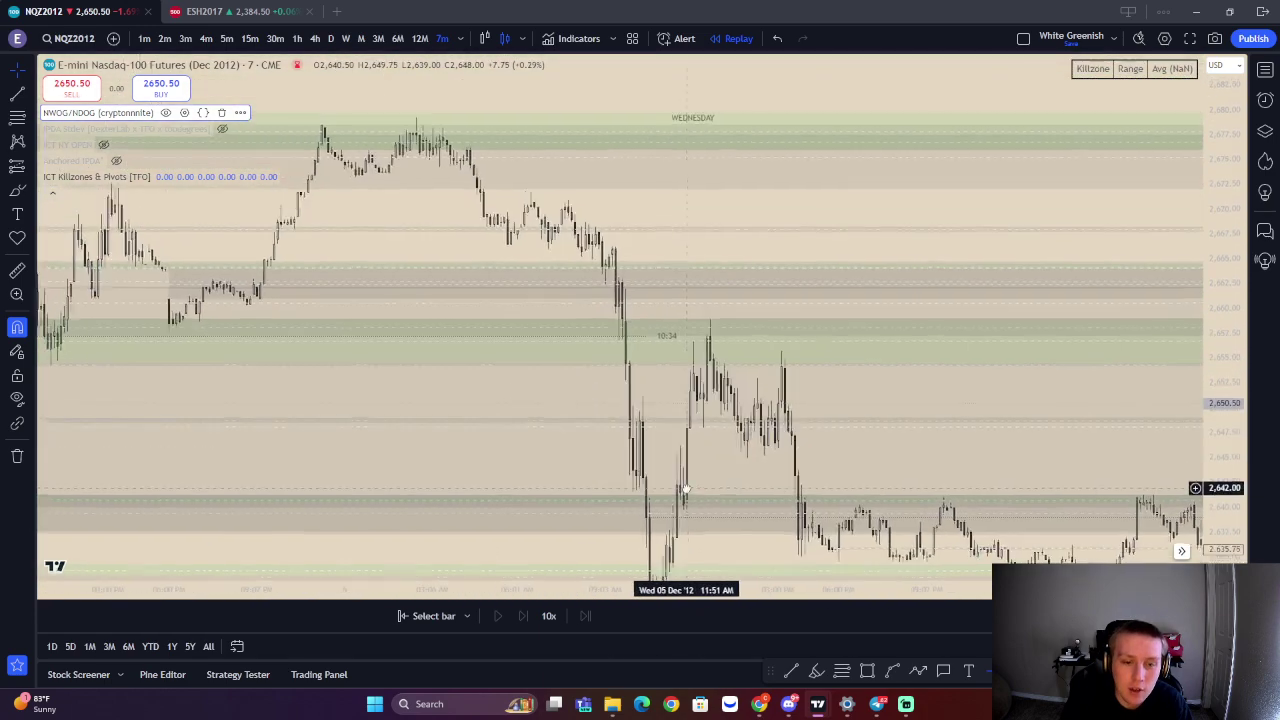
scroll(686, 489, left, 6)
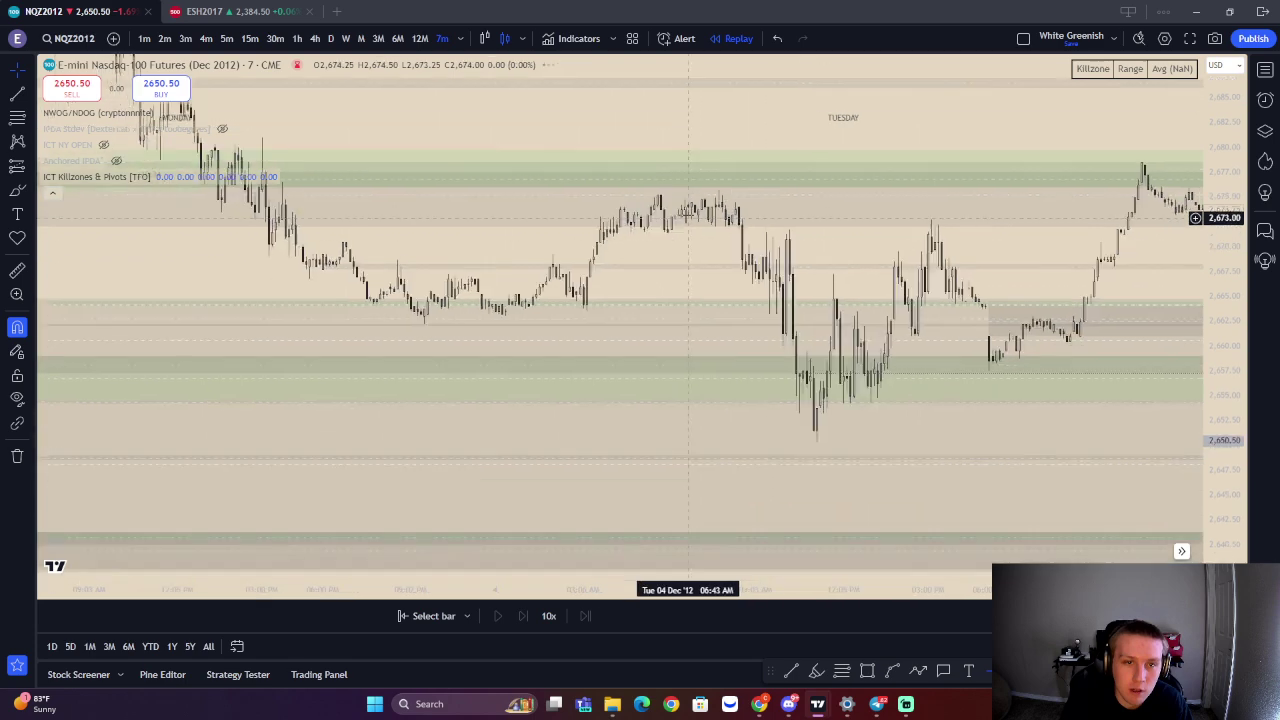
Restart the bar replay from the evening of Monday 3 December 2012
drag(637, 308, 647, 404)
click(433, 615)
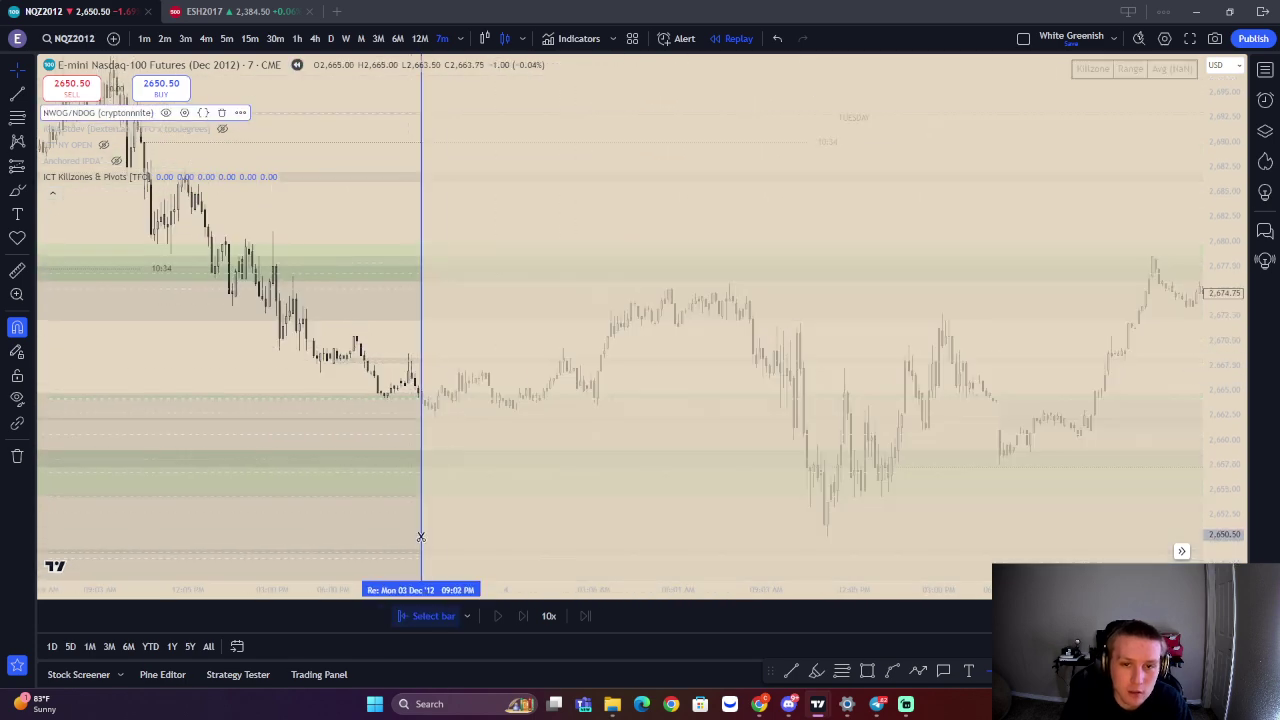
click(404, 306)
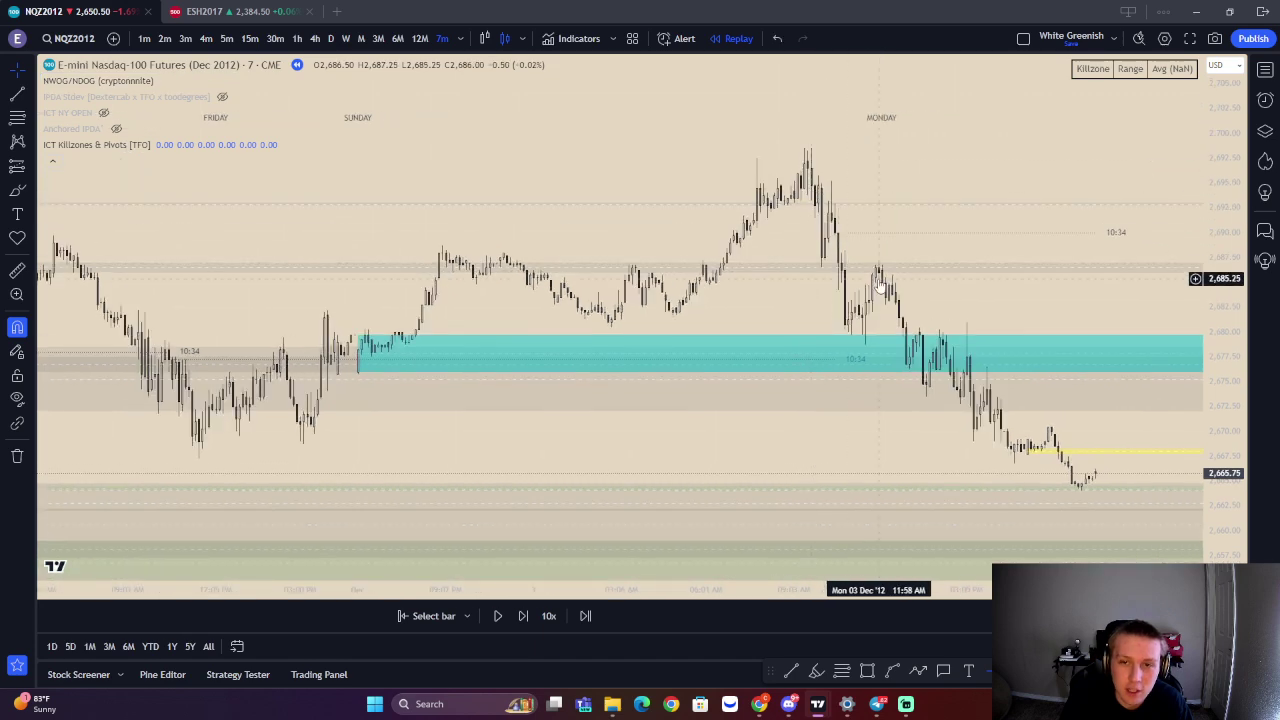
Review price reactions at the gap zones backward from Monday 3 December to Wednesday 28 November 2012
drag(631, 322, 931, 354)
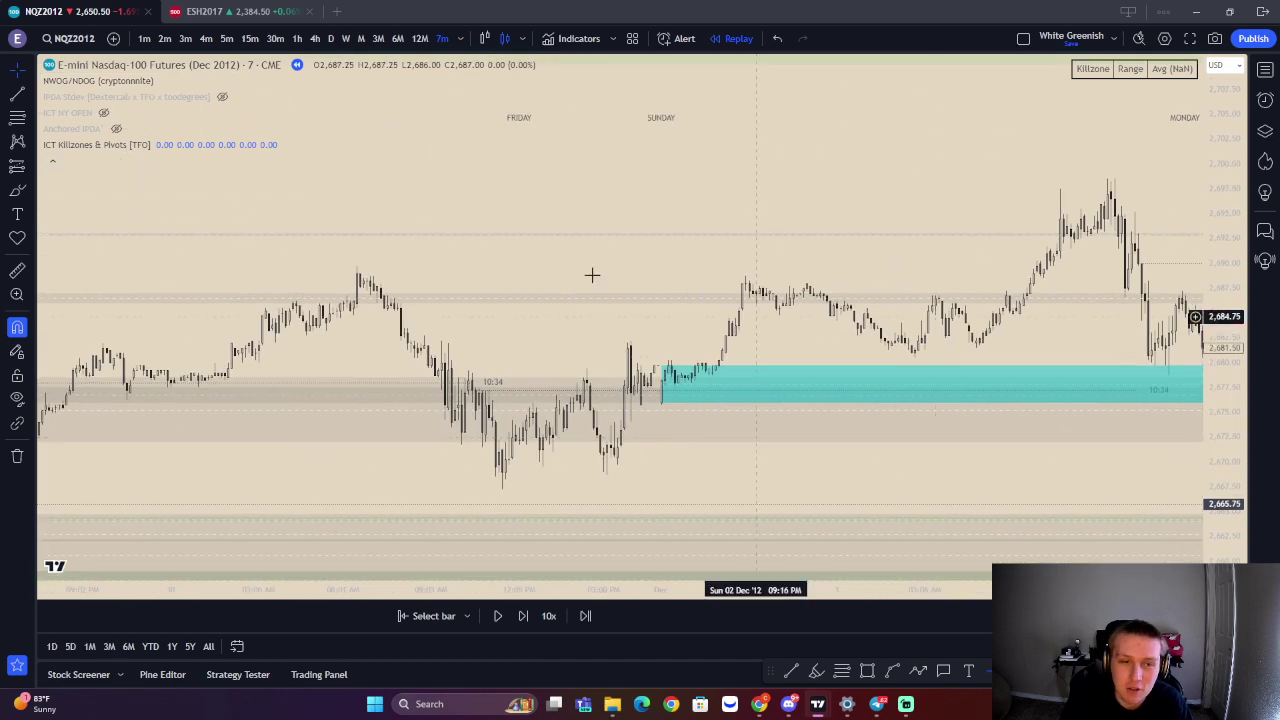
drag(517, 246, 770, 210)
scroll(770, 210, left, 5)
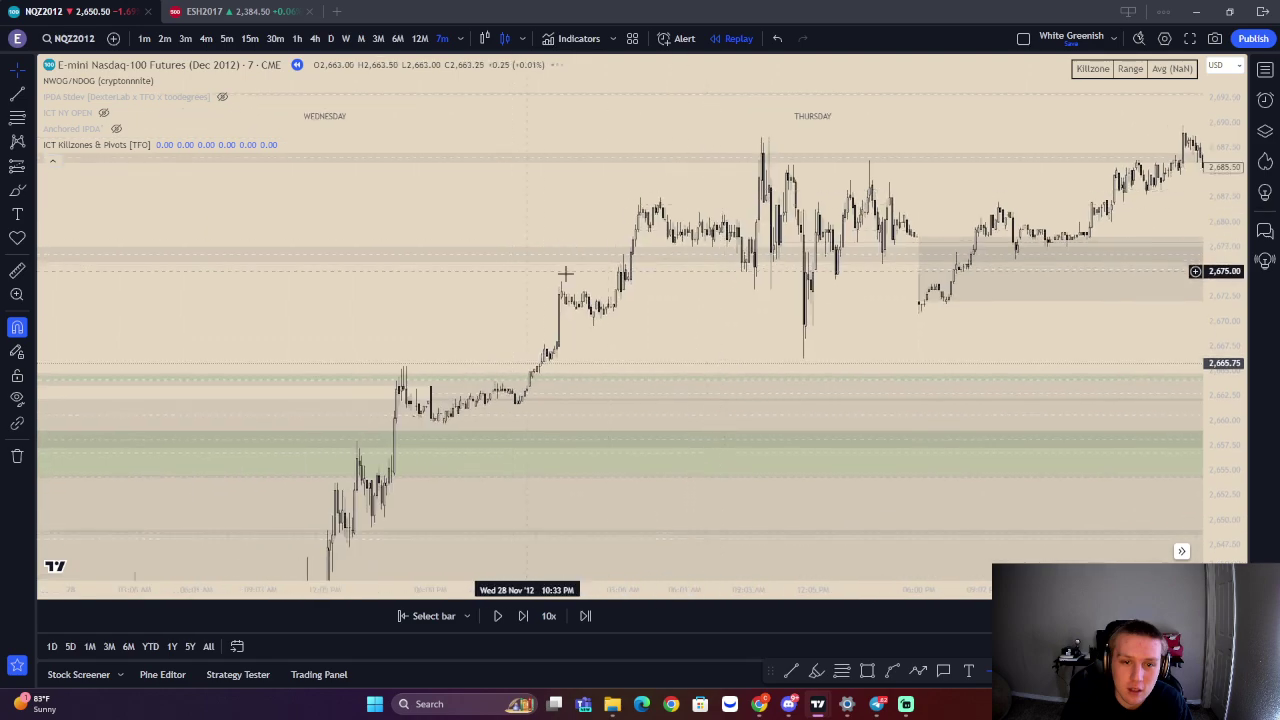
scroll(803, 313, left, 5)
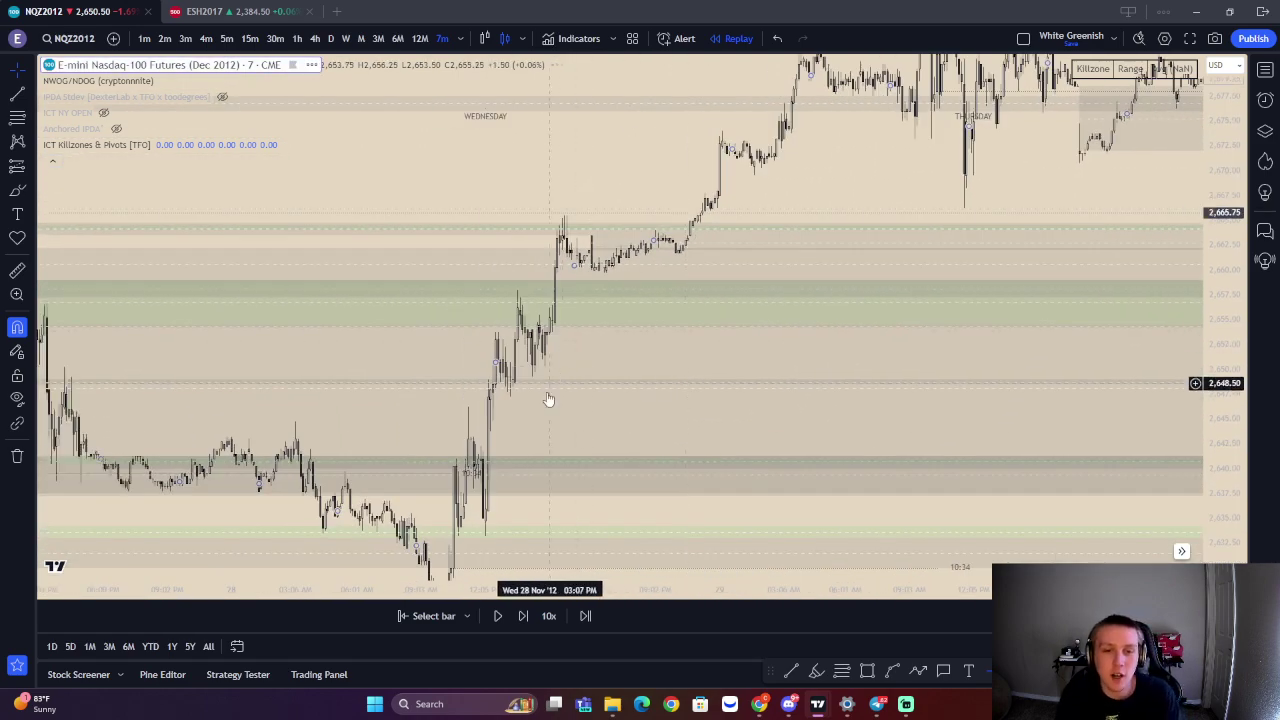
scroll(620, 280, left, 3)
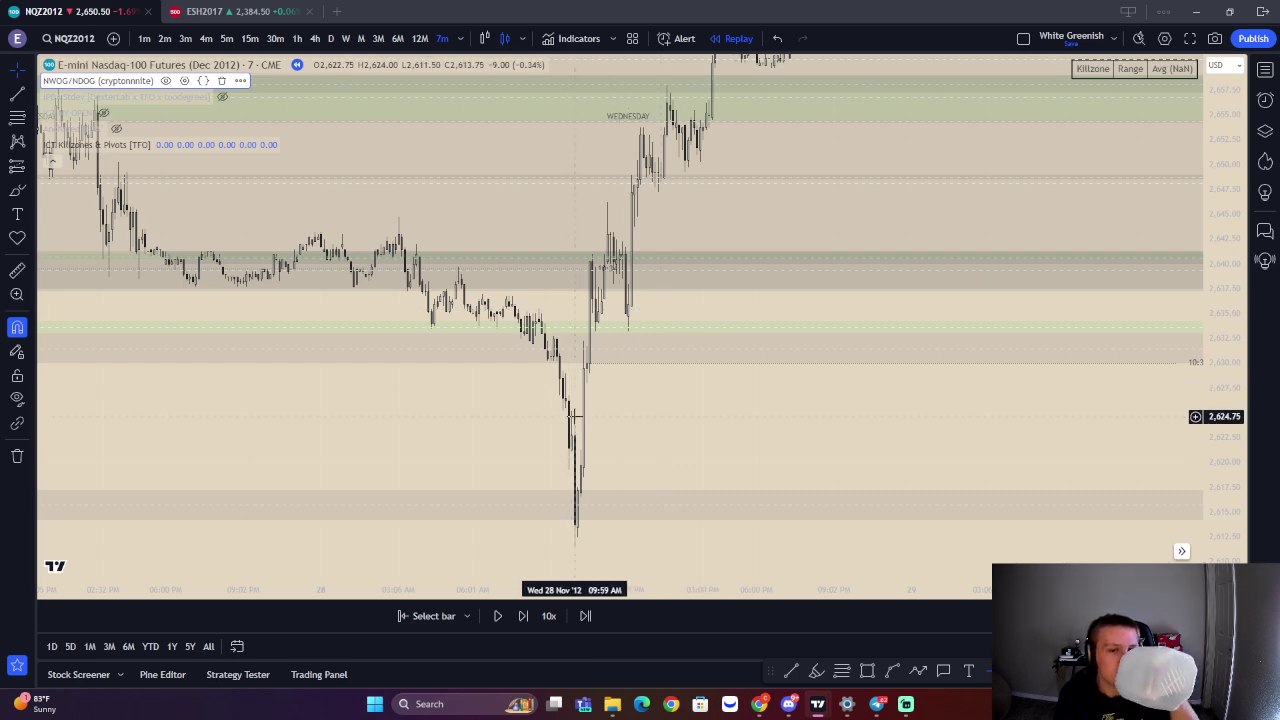
Recheck price from Thursday 29 November to Monday 3 December 2012 against the turquoise and grey gap zones
scroll(654, 397, right, 10)
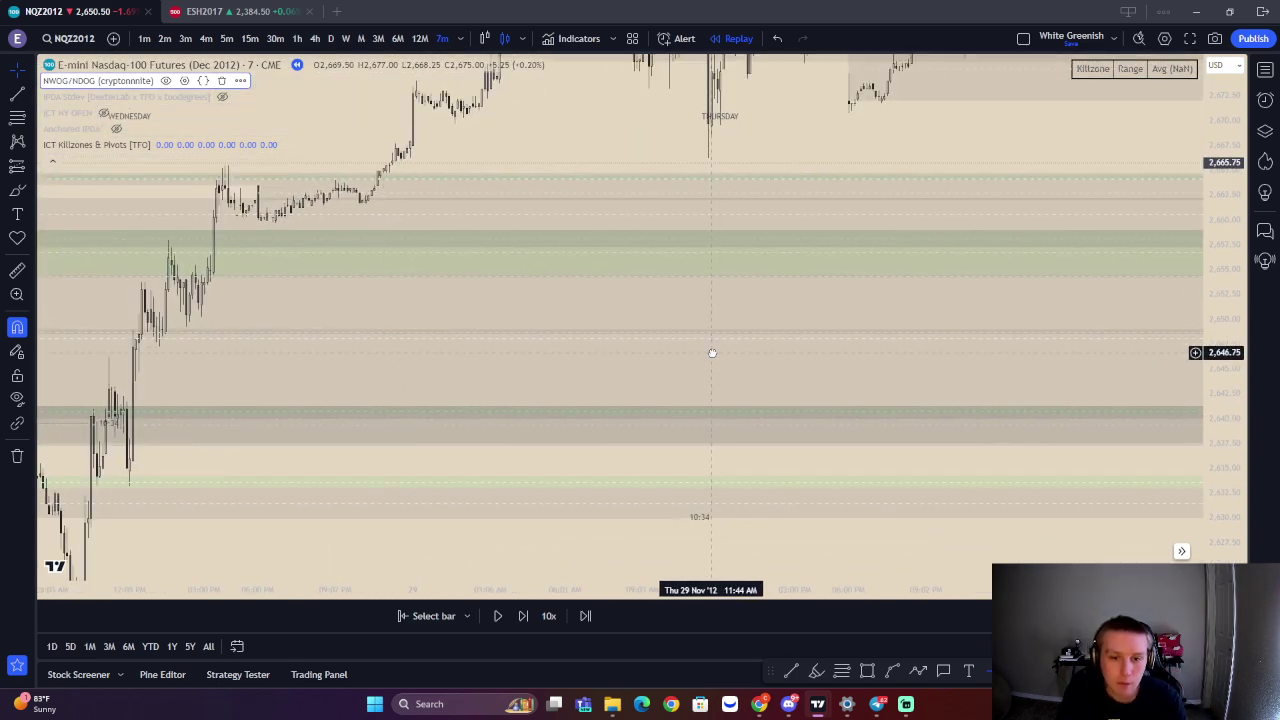
scroll(712, 353, right, 10)
scroll(717, 385, right, 10)
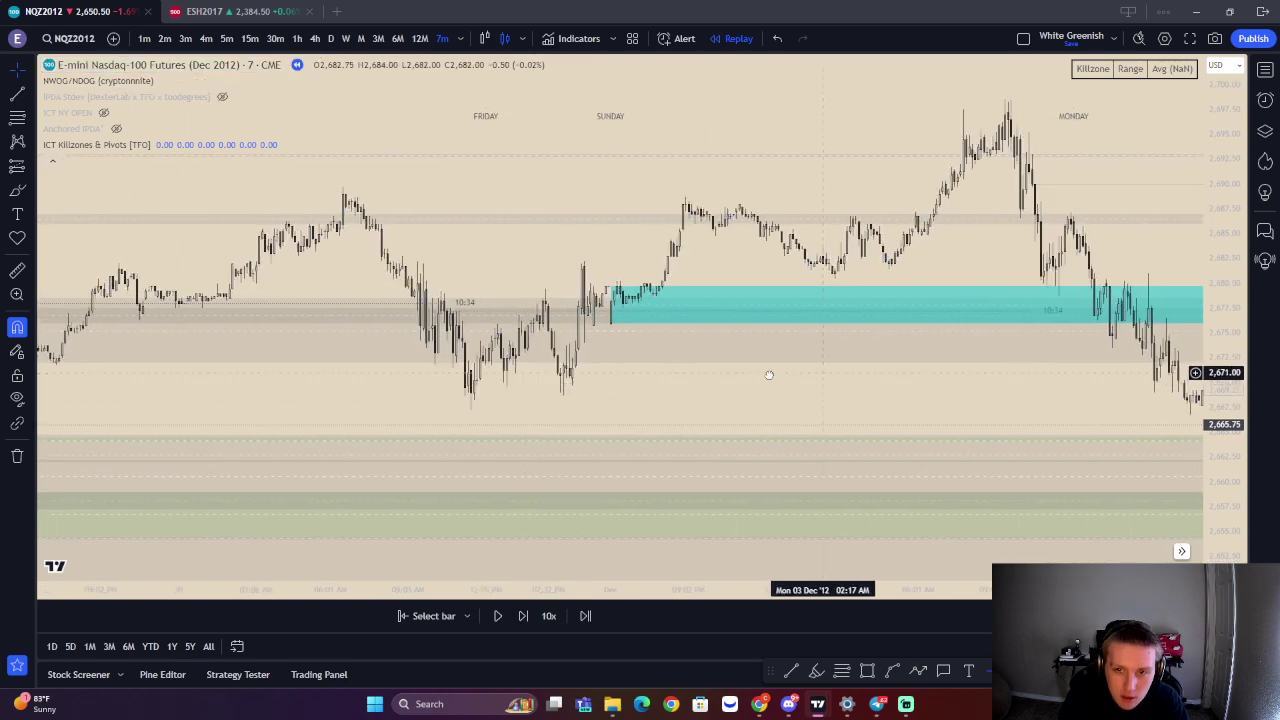
drag(751, 357, 556, 321)
drag(290, 357, 1060, 260)
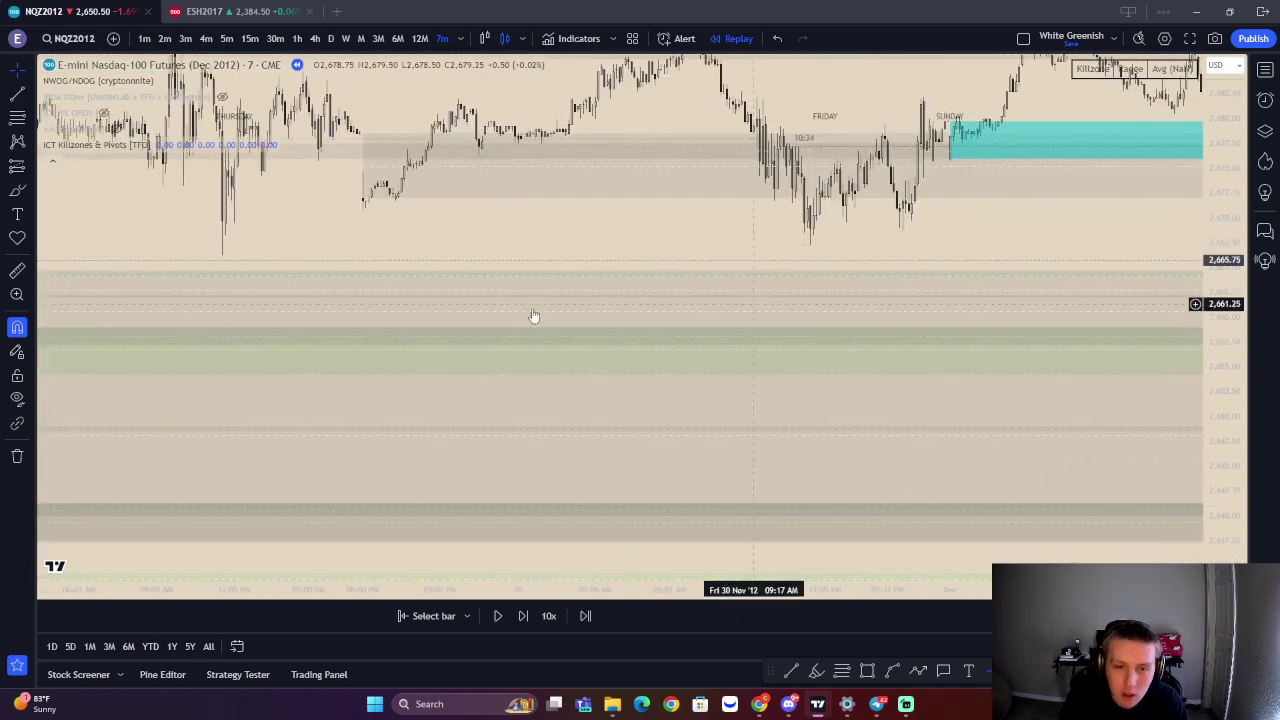
Review price reactions at the opening gap zones backward from Friday 30 to Friday 16 November 2012
drag(130, 335, 940, 360)
drag(200, 440, 979, 318)
scroll(522, 330, left, 3)
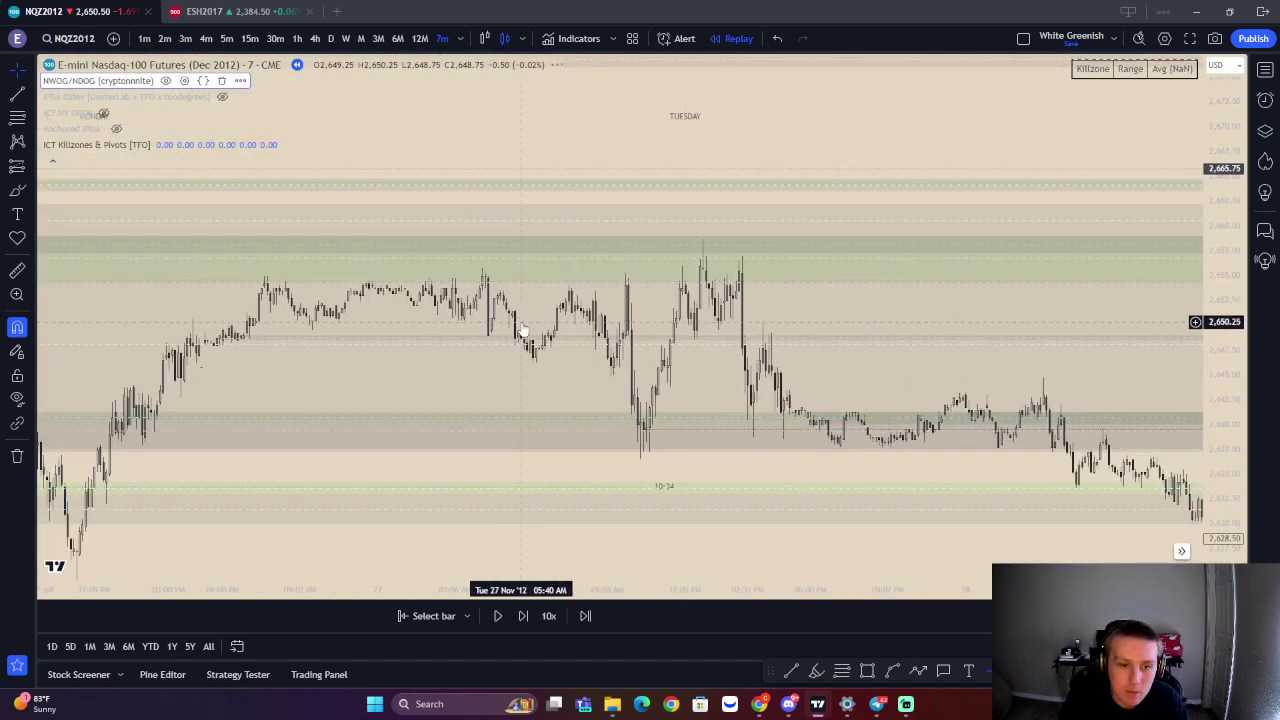
scroll(522, 330, left, 10)
scroll(393, 263, left, 20)
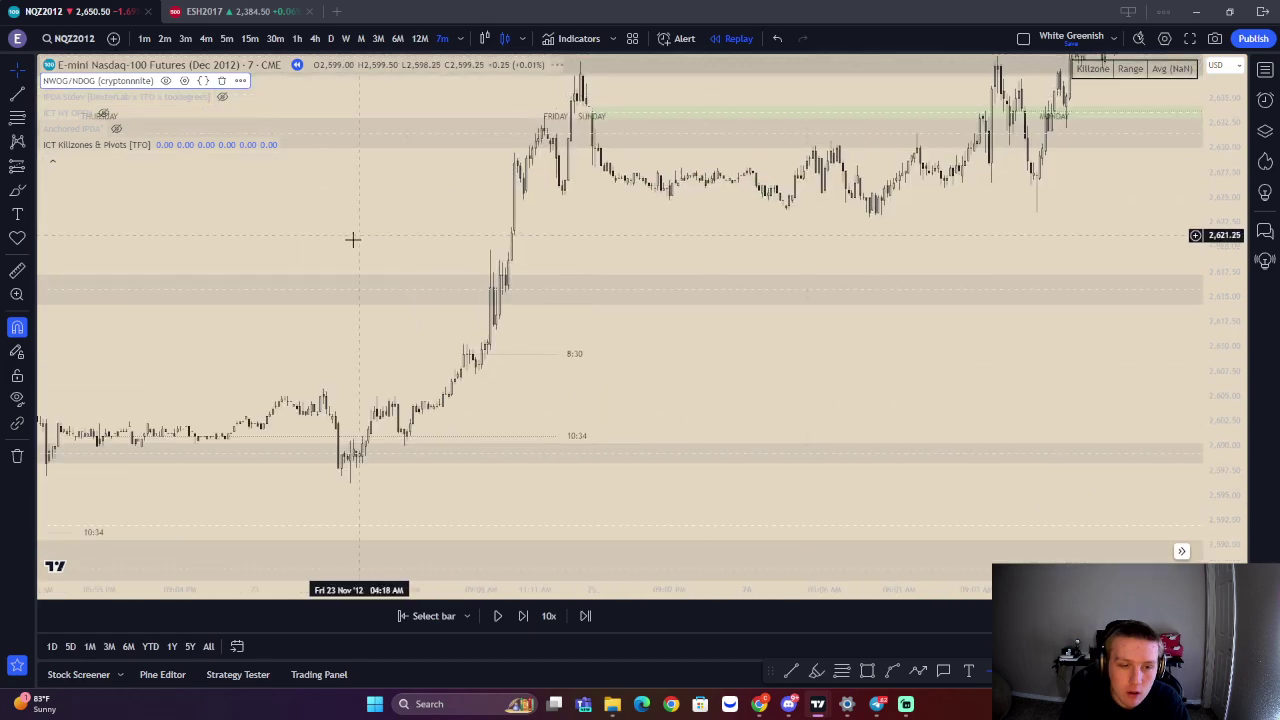
scroll(555, 222, left, 20)
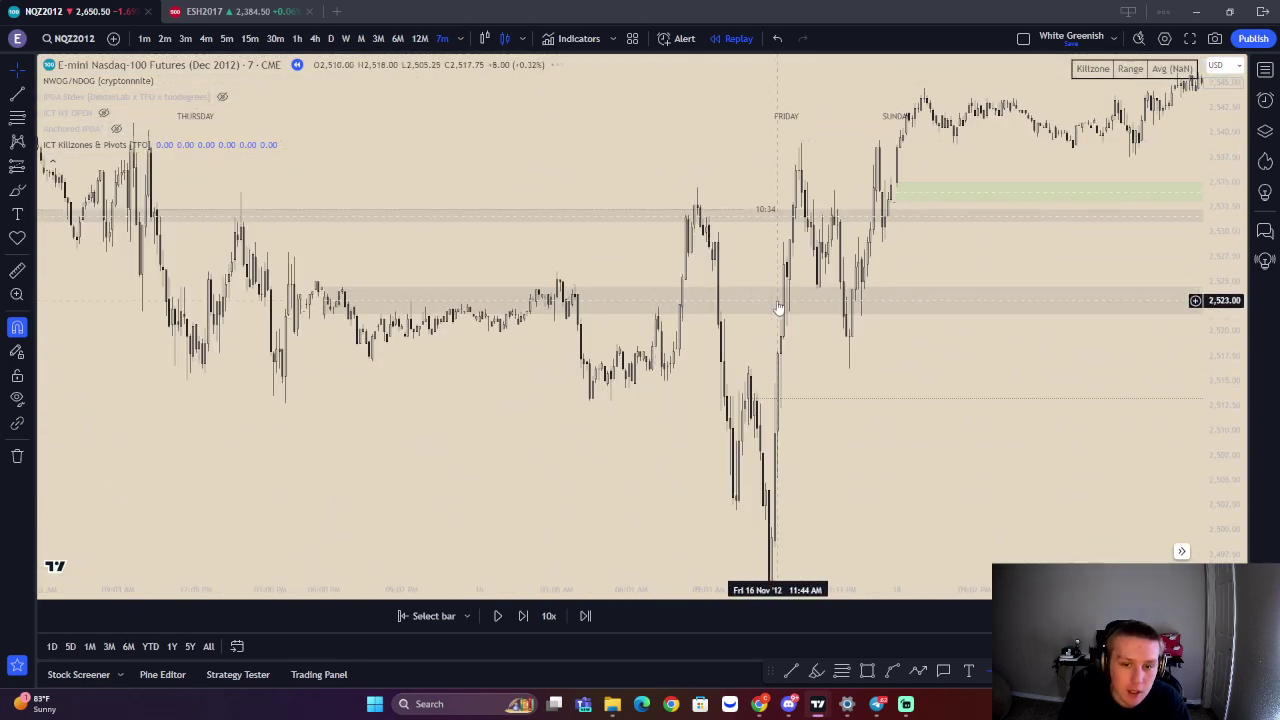
Examine how price behaves around the gap zones backward from Friday 16 to Tuesday 13 November 2012
drag(779, 308, 720, 122)
drag(642, 193, 968, 400)
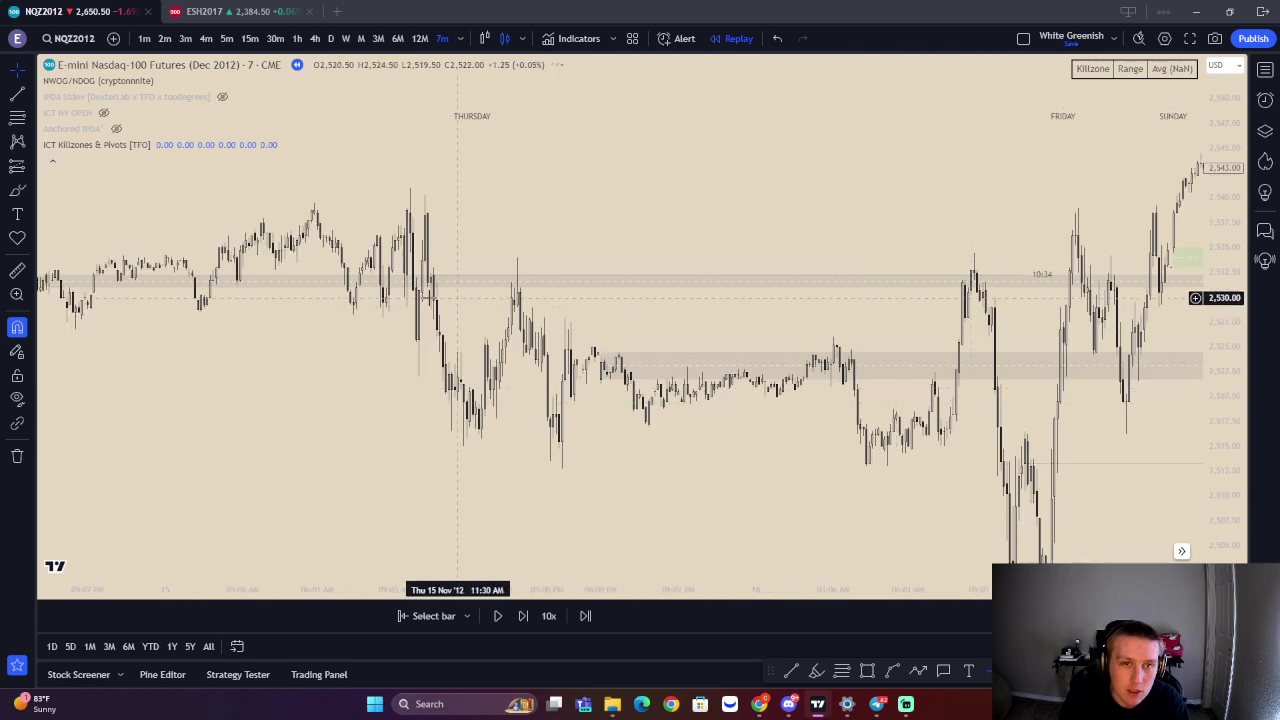
drag(400, 296, 628, 269)
scroll(657, 280, left, 20)
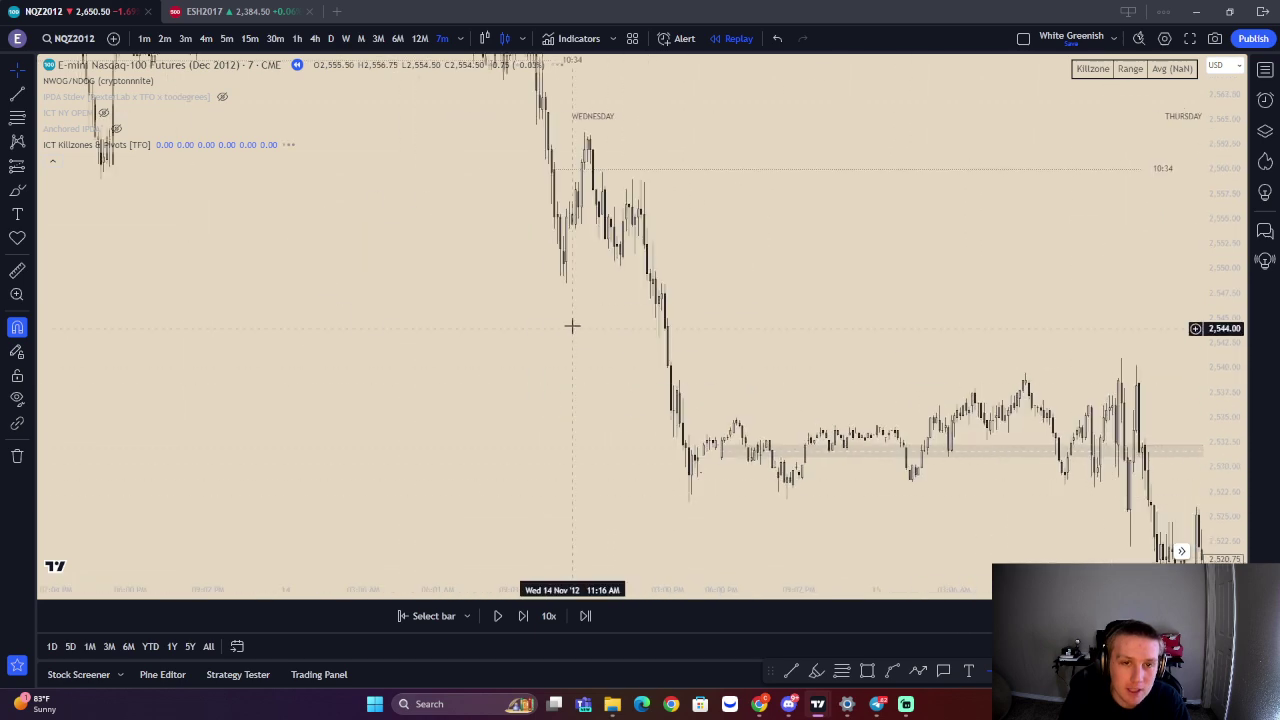
scroll(560, 318, left, 5)
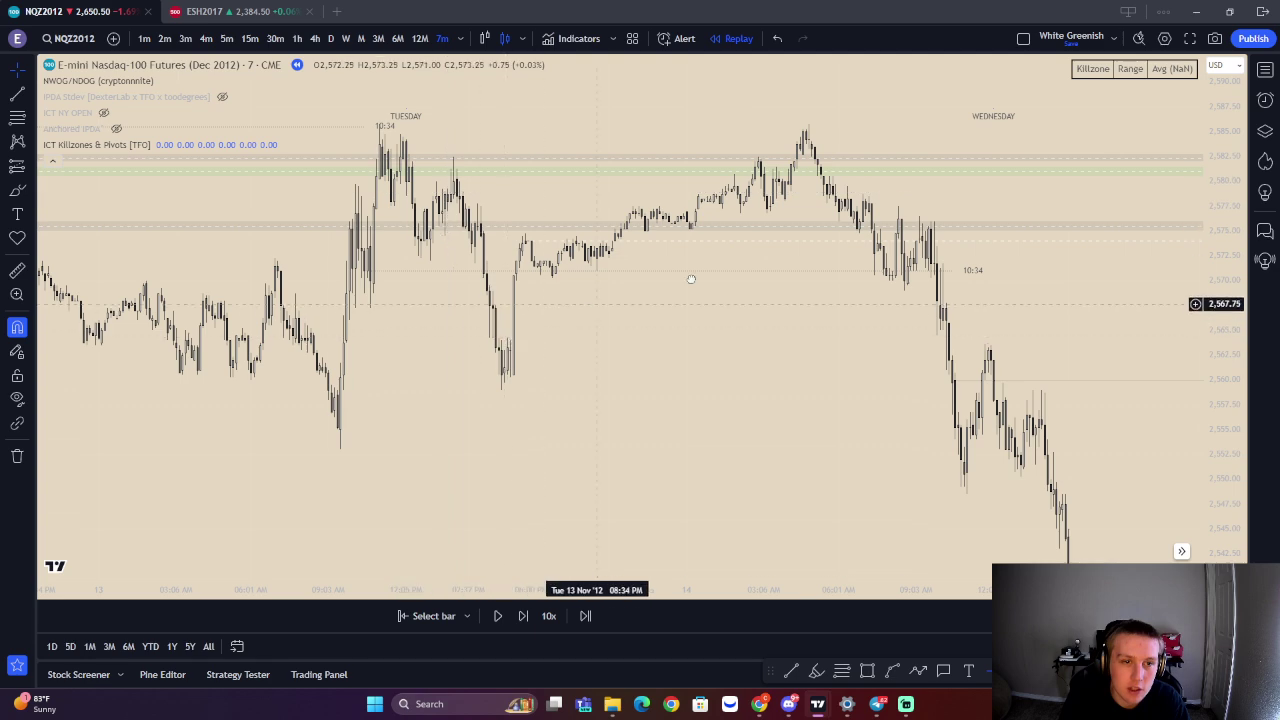
Review price action backward from Tuesday 13 to Wednesday 7 November 2012, including the sell-off through the stacked gap zones
scroll(633, 295, left, 10)
scroll(553, 281, left, 10)
drag(490, 345, 758, 421)
drag(326, 319, 747, 446)
scroll(604, 232, left, 10)
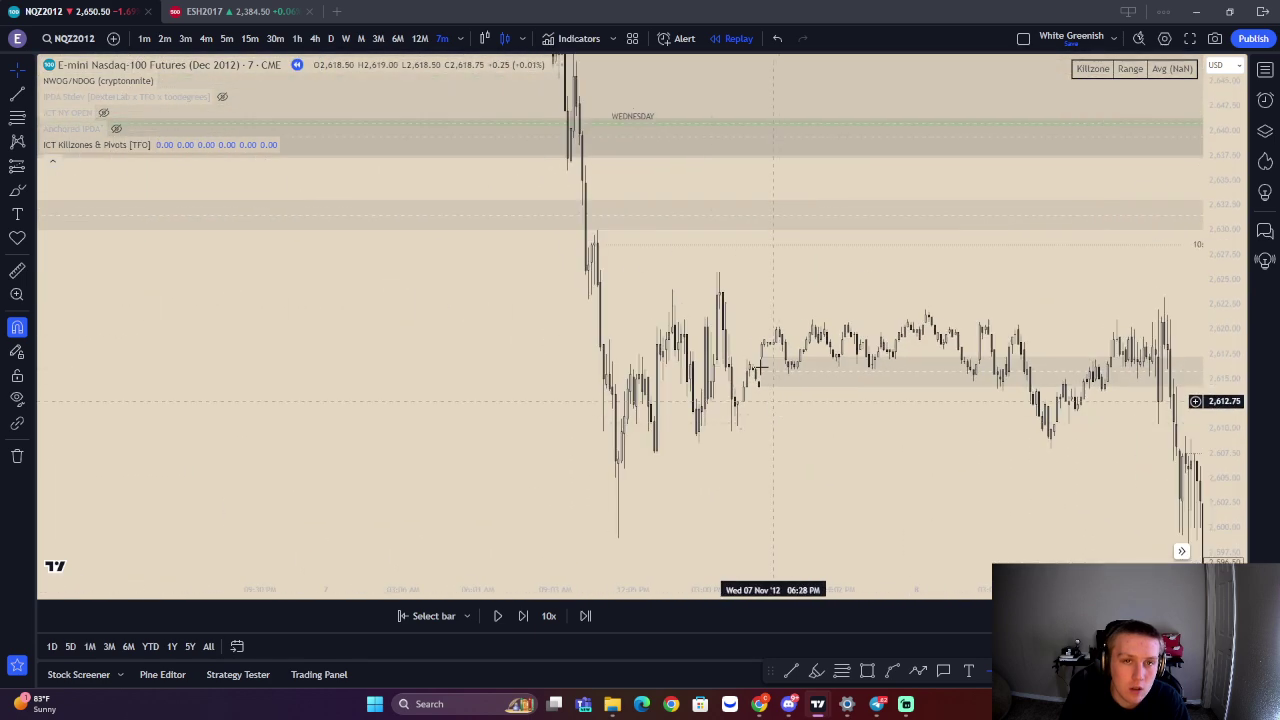
scroll(634, 343, left, 10)
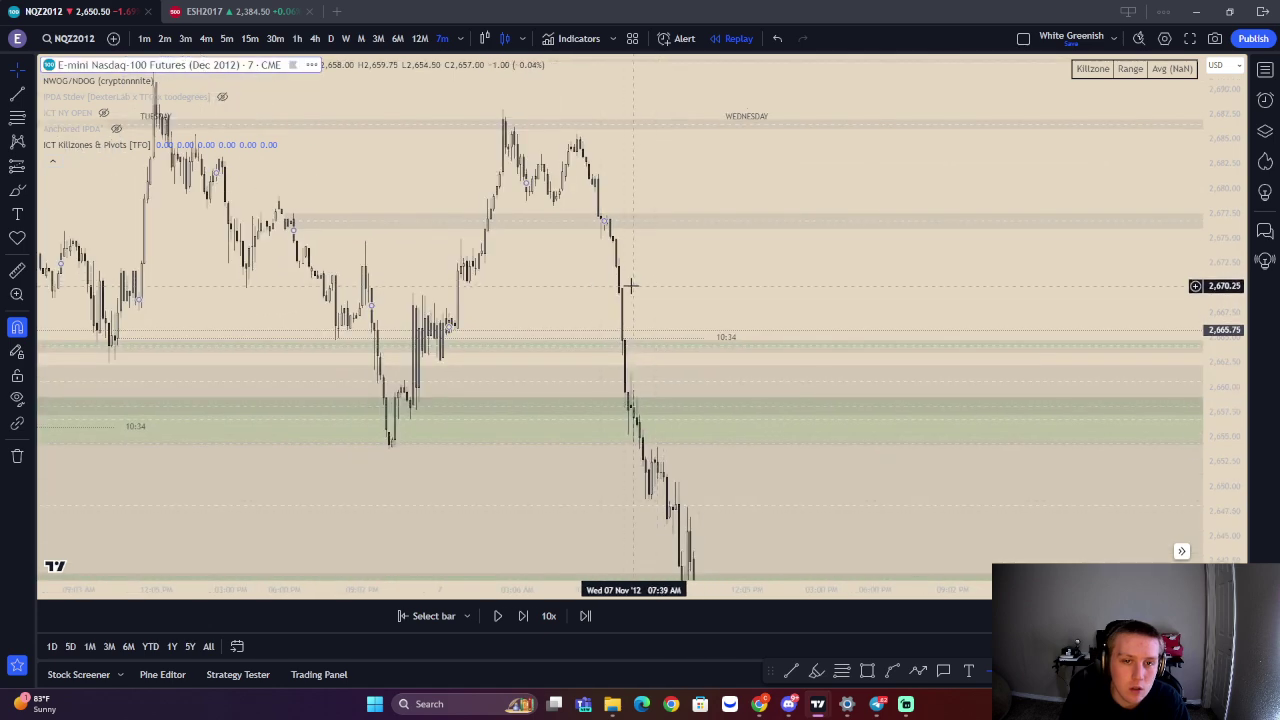
scroll(624, 294, right, 10)
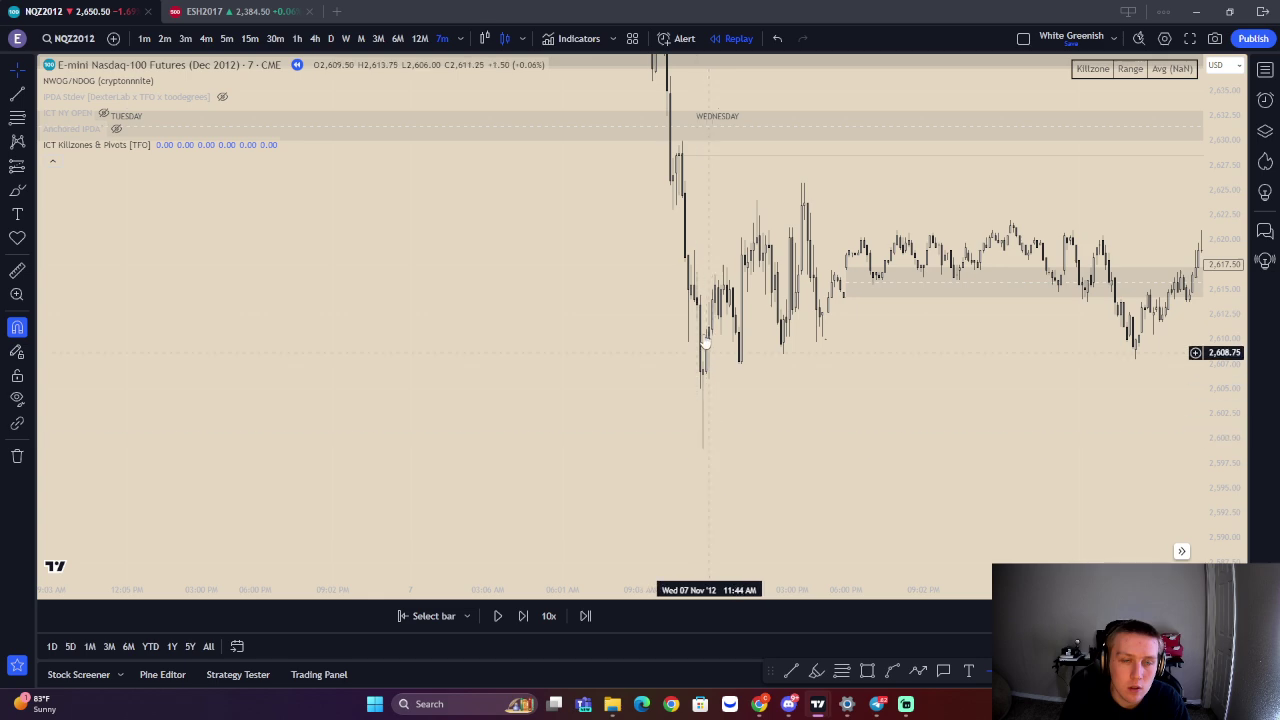
Continue the gap zone review backward from Wednesday 7 to Thursday 1 November 2012
scroll(706, 348, left, 15)
scroll(684, 353, left, 10)
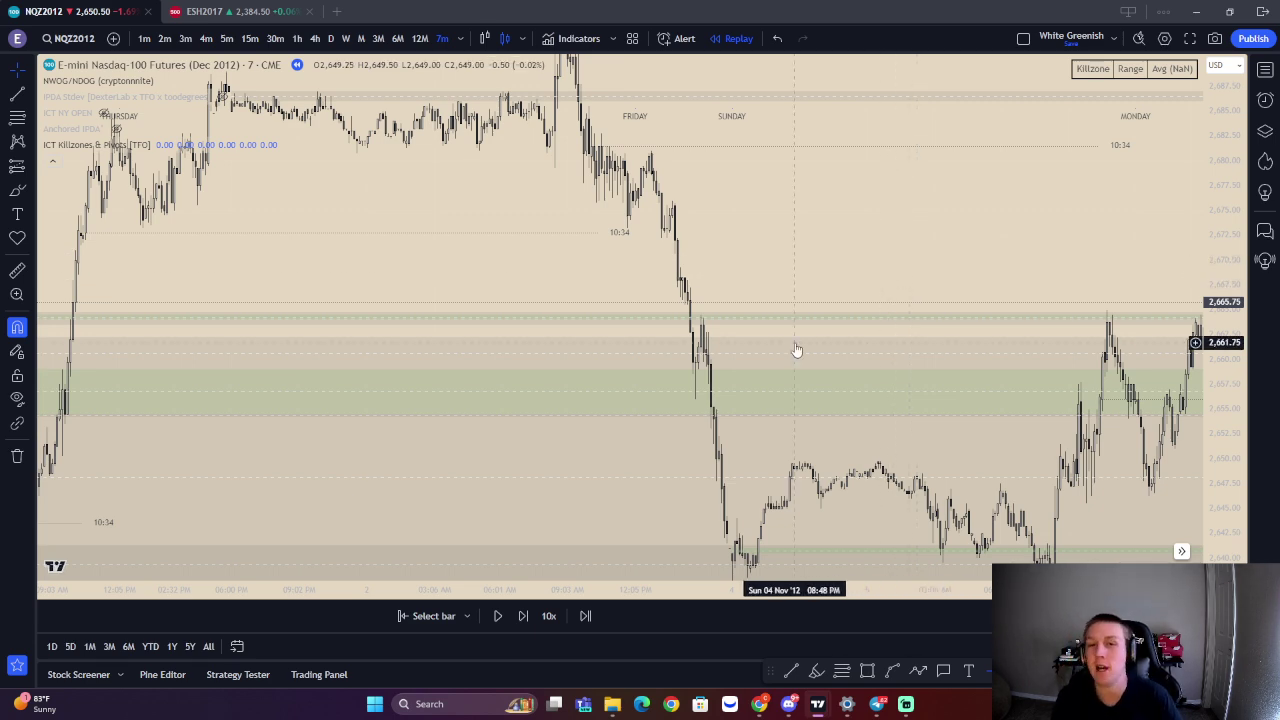
scroll(823, 288, left, 1)
scroll(760, 270, left, 10)
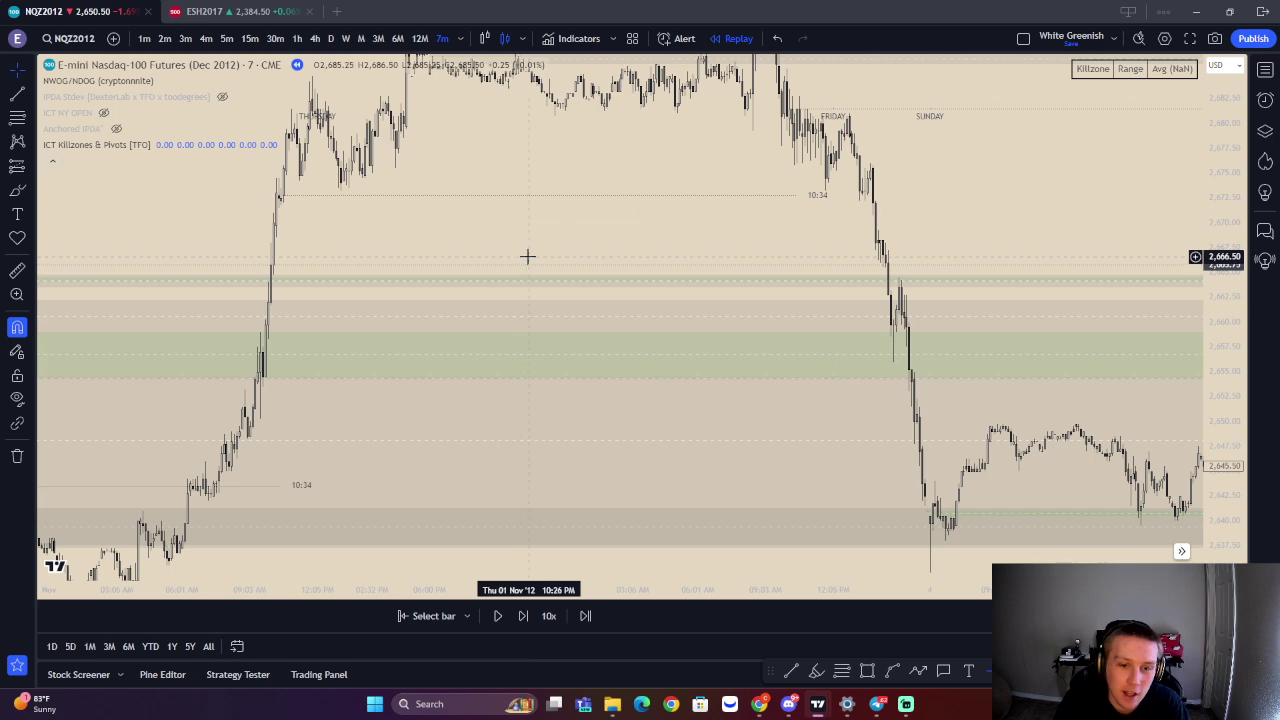
scroll(612, 290, up, 3)
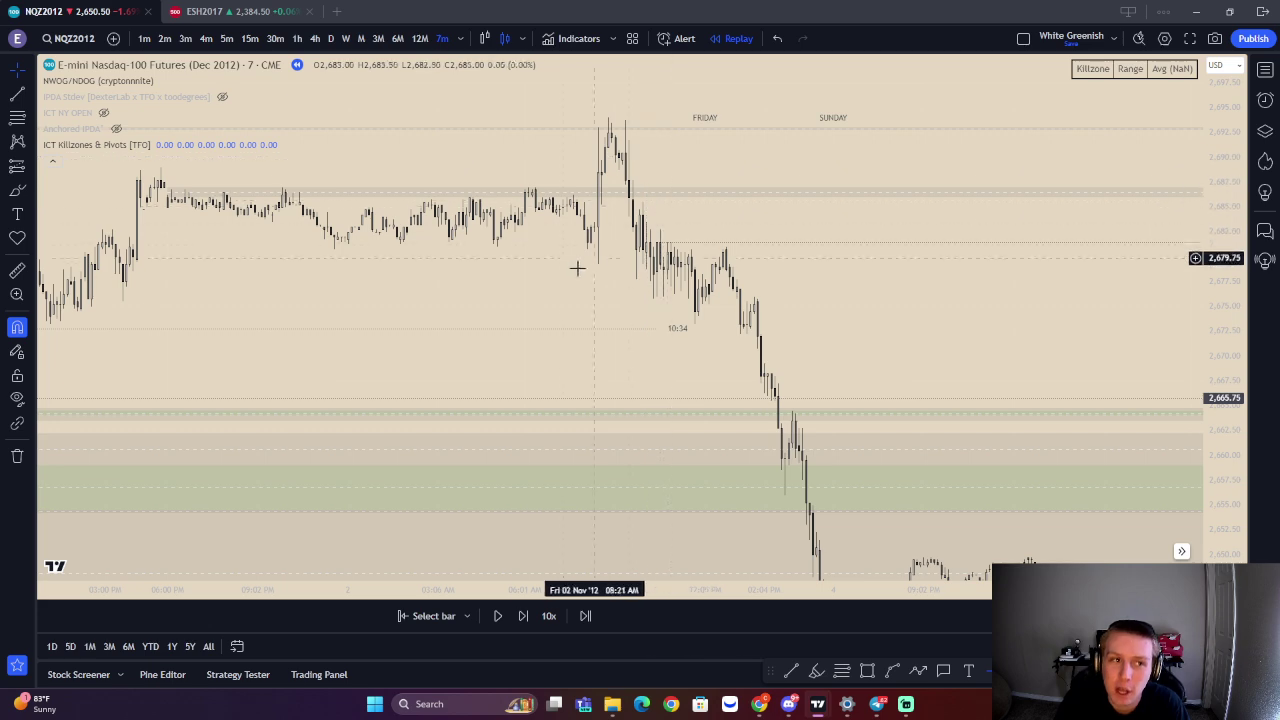
Examine the morning spike and the following decline on Friday 2 November 2012 against the gap zones
mouse_move(95, 80)
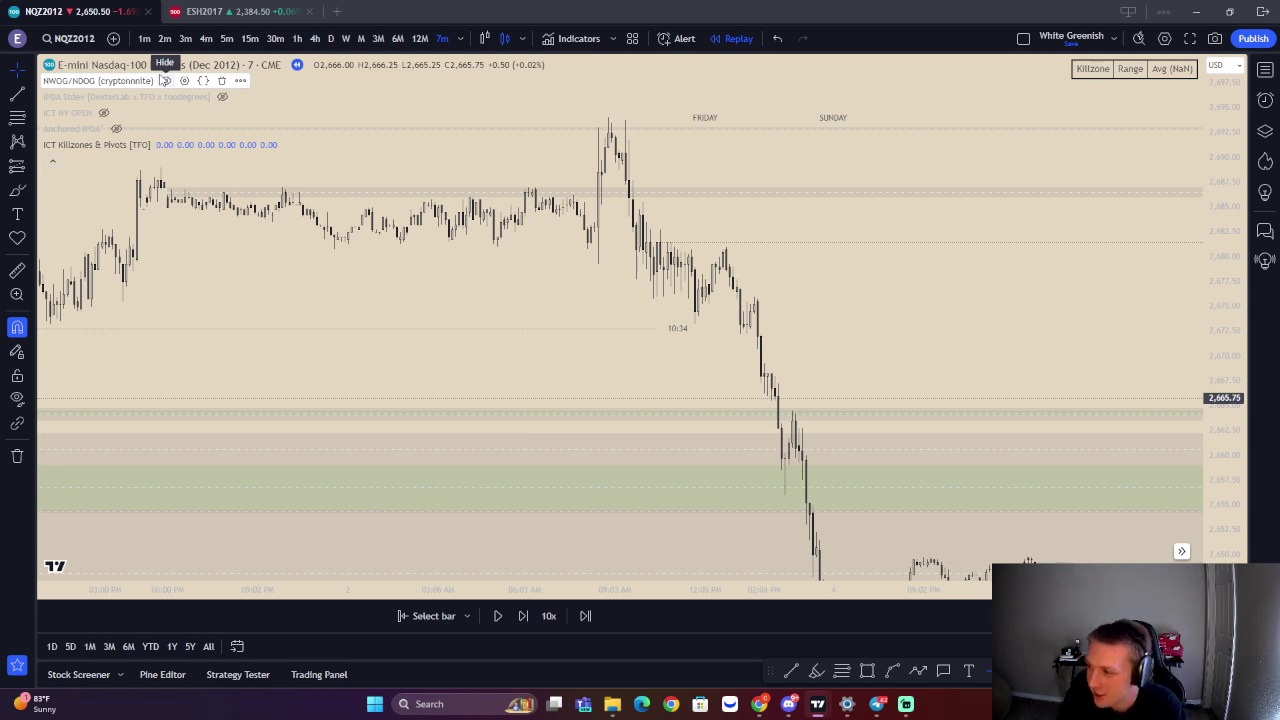
drag(809, 317, 689, 231)
drag(857, 360, 813, 323)
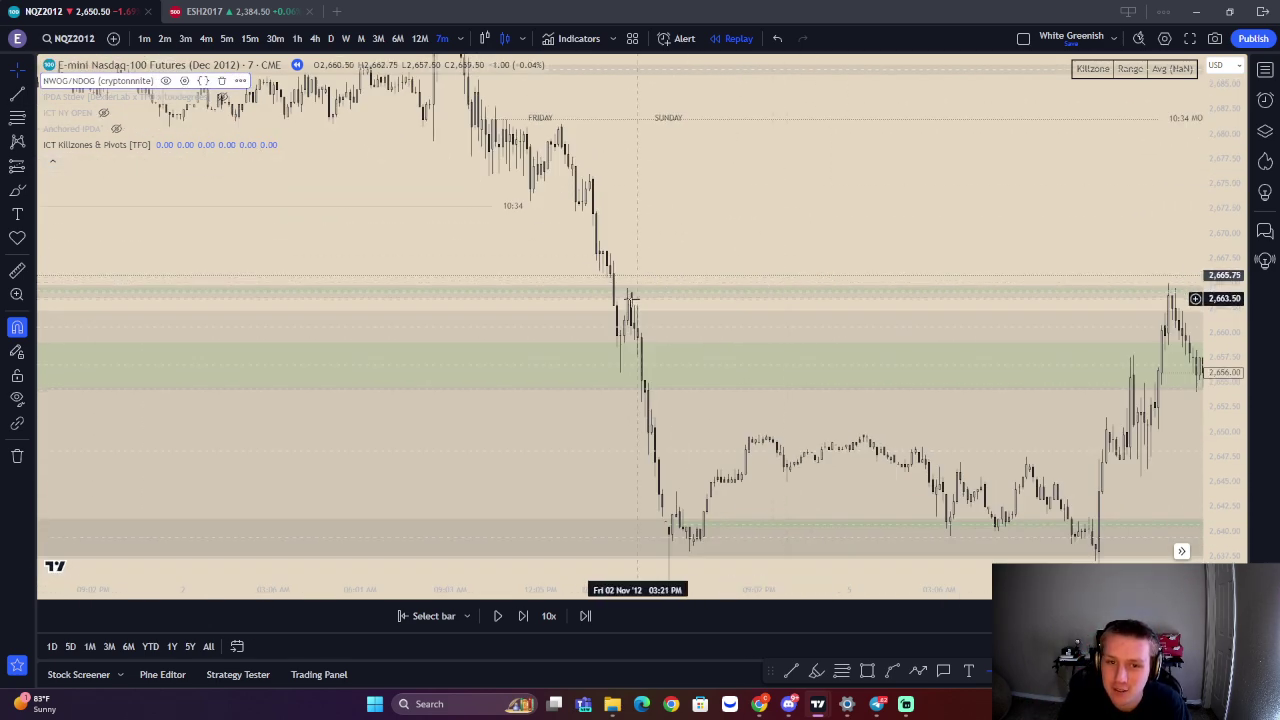
right_click(630, 305)
click(640, 240)
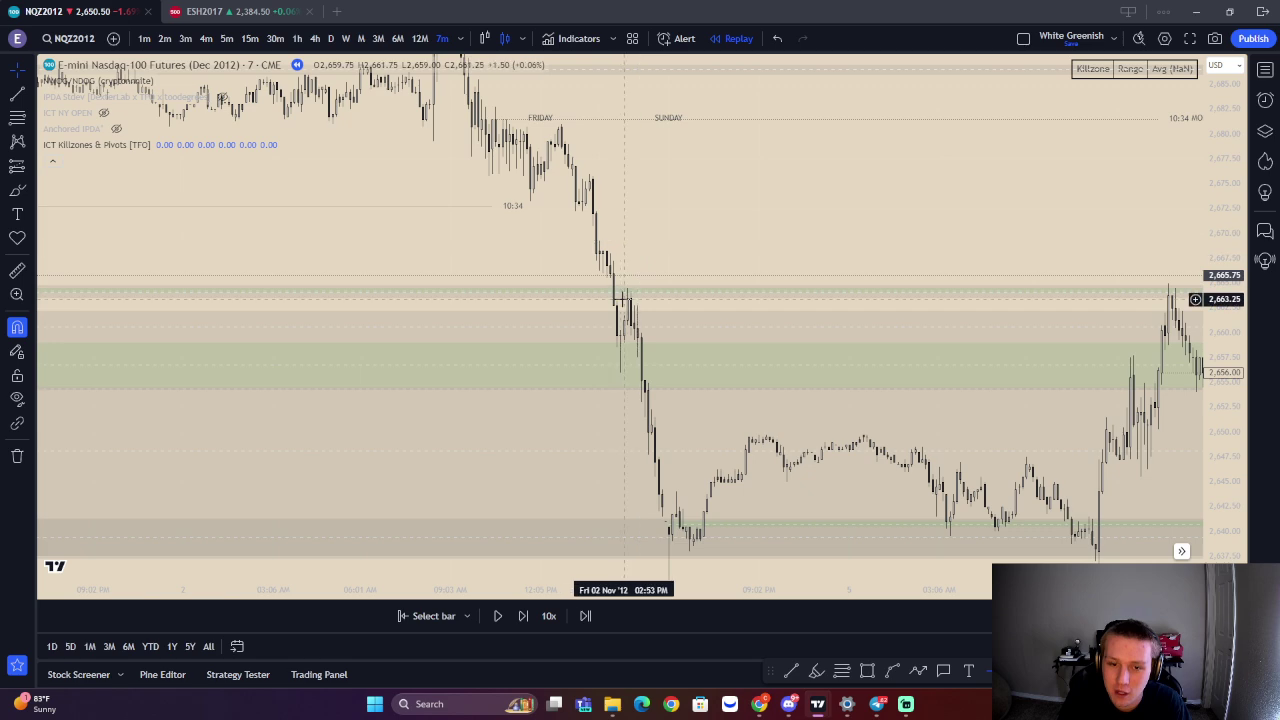
drag(637, 263, 748, 400)
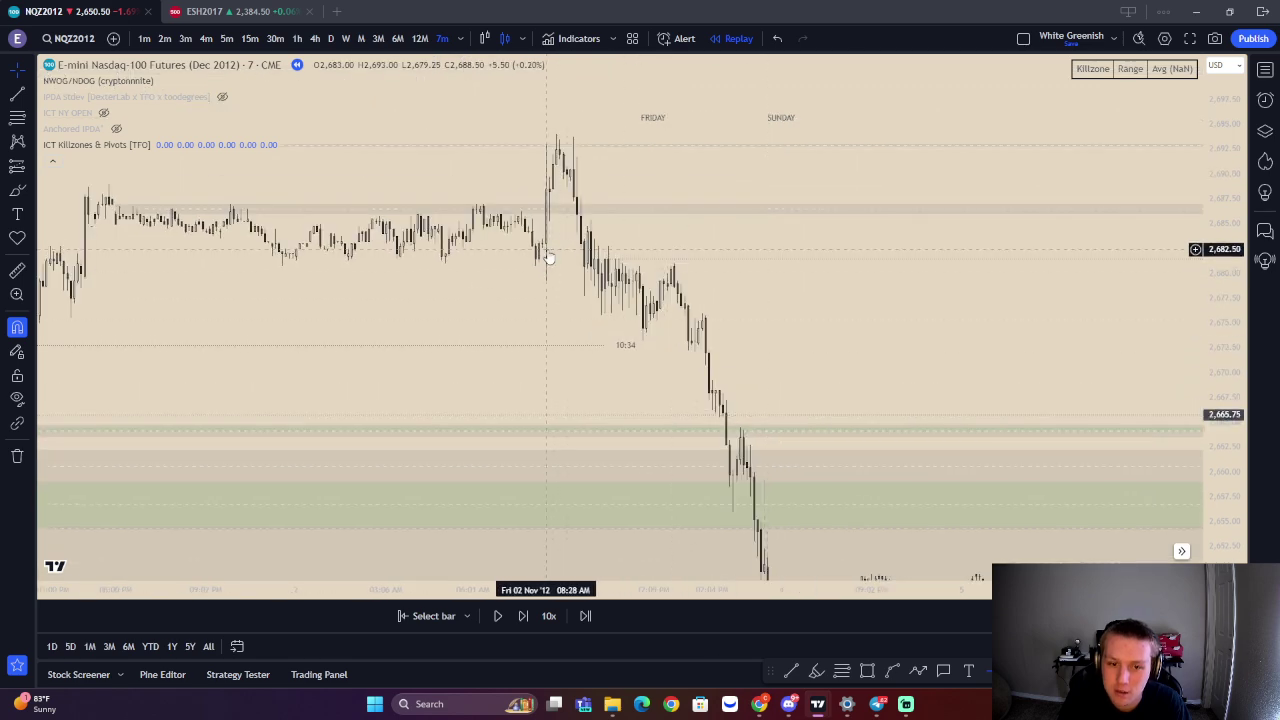
drag(548, 257, 645, 381)
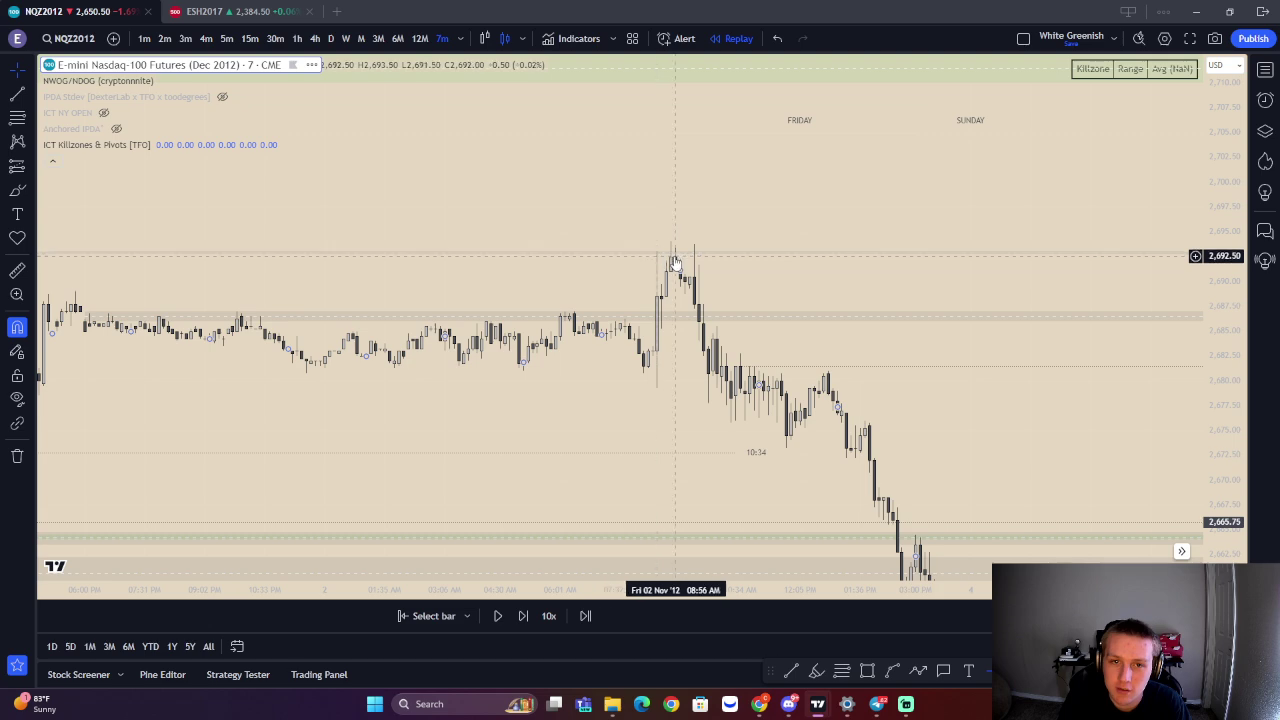
drag(658, 265, 632, 152)
drag(510, 276, 937, 177)
drag(741, 266, 551, 140)
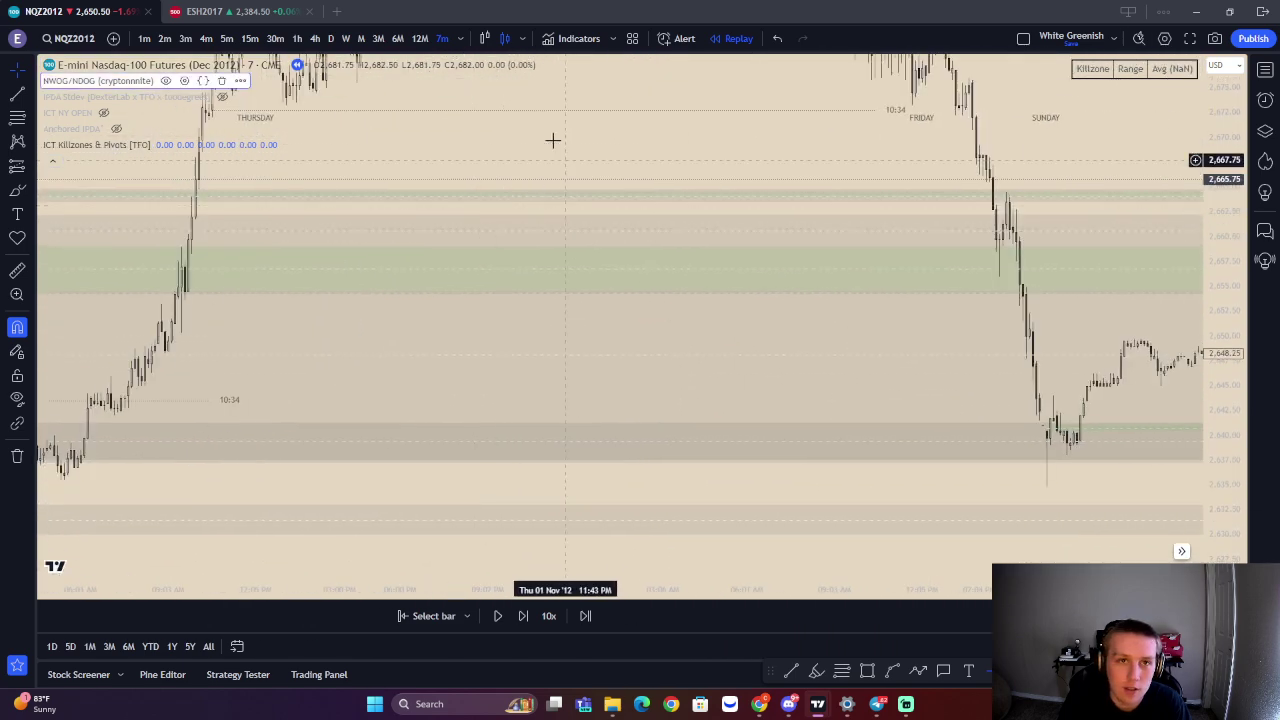
Find the Live Economic Calendar by toodegrees indicator with the search "news" and add it to the chart
click(572, 38)
text(news)
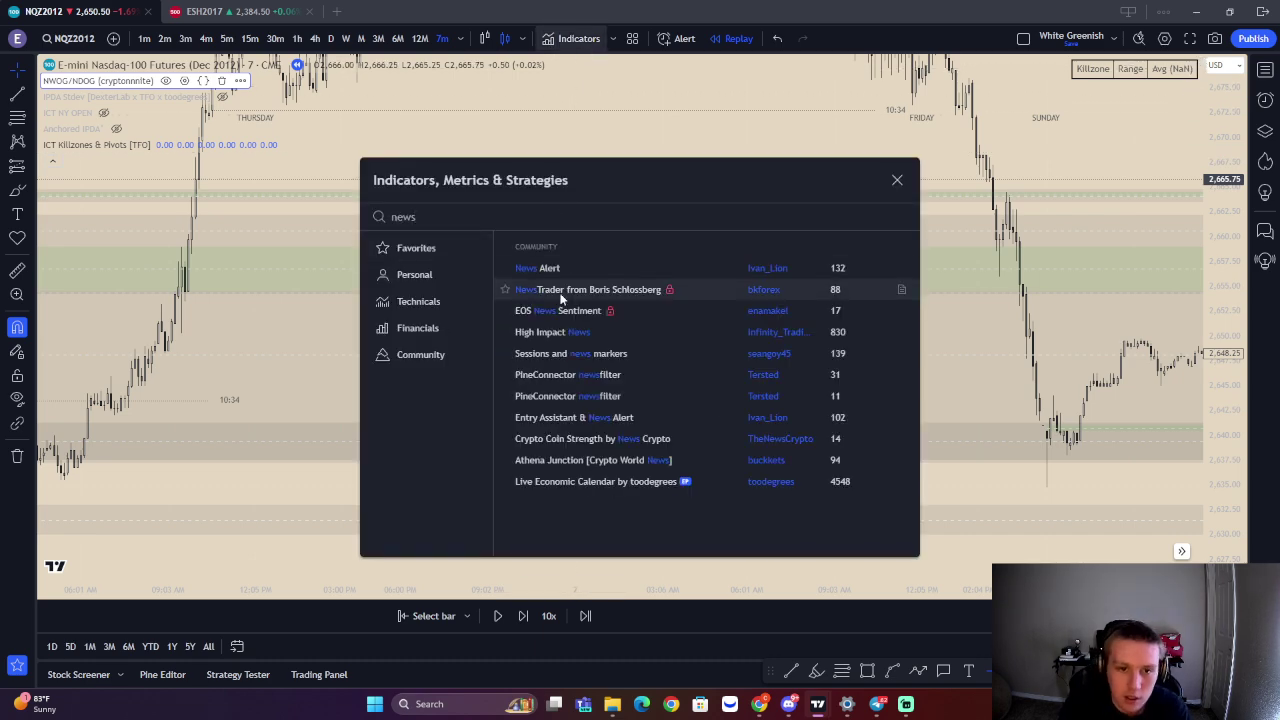
click(665, 484)
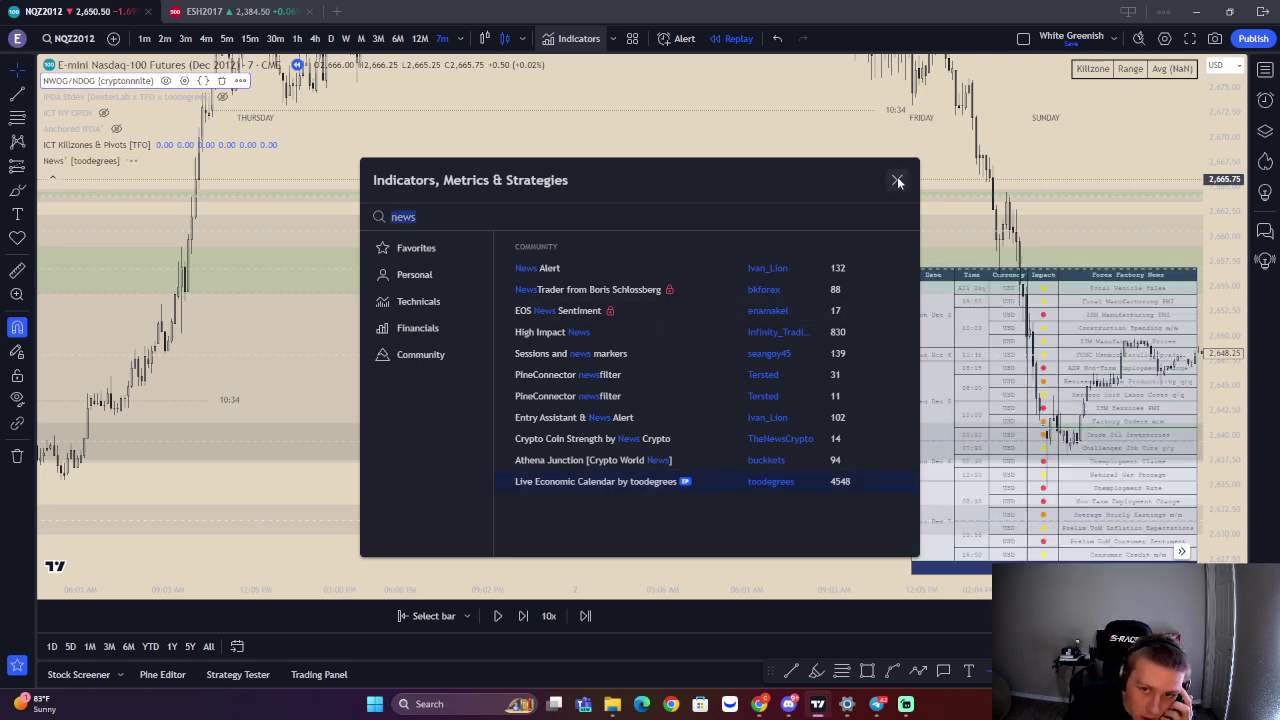
click(896, 181)
Restart the bar replay from Sunday 4 November 2012 at 06:14 PM
drag(925, 448, 795, 491)
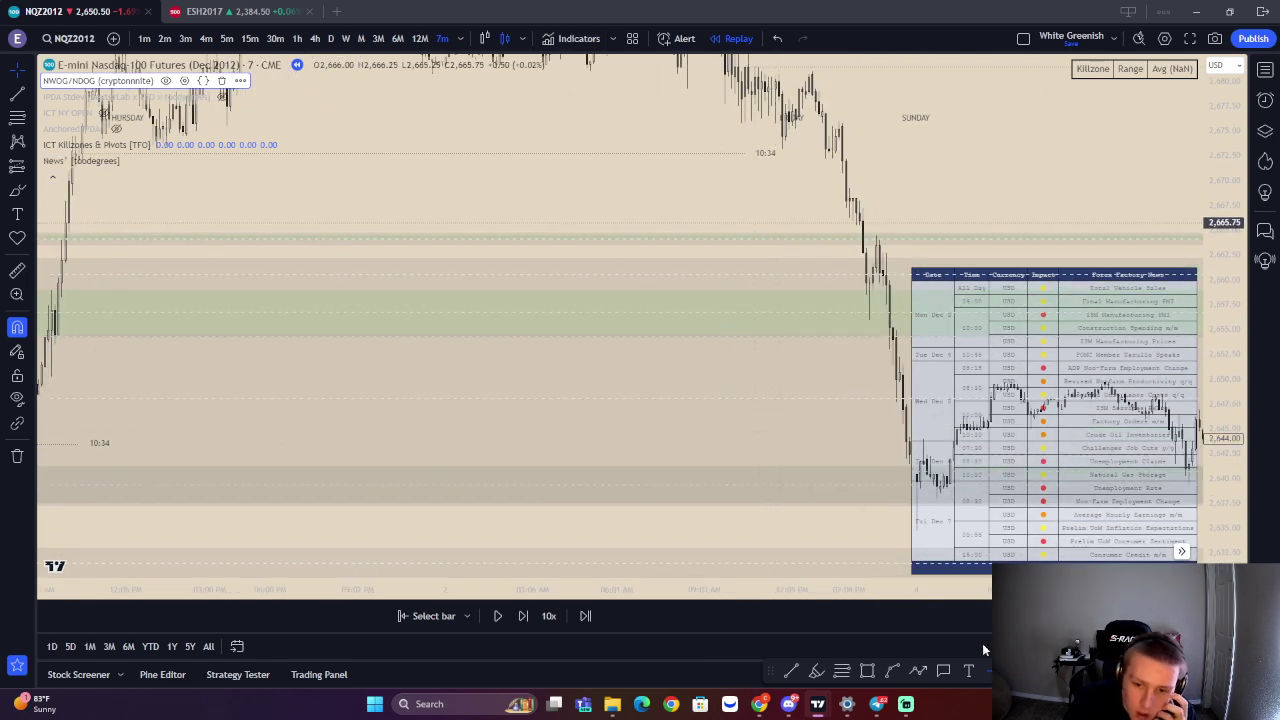
click(466, 616)
click(510, 624)
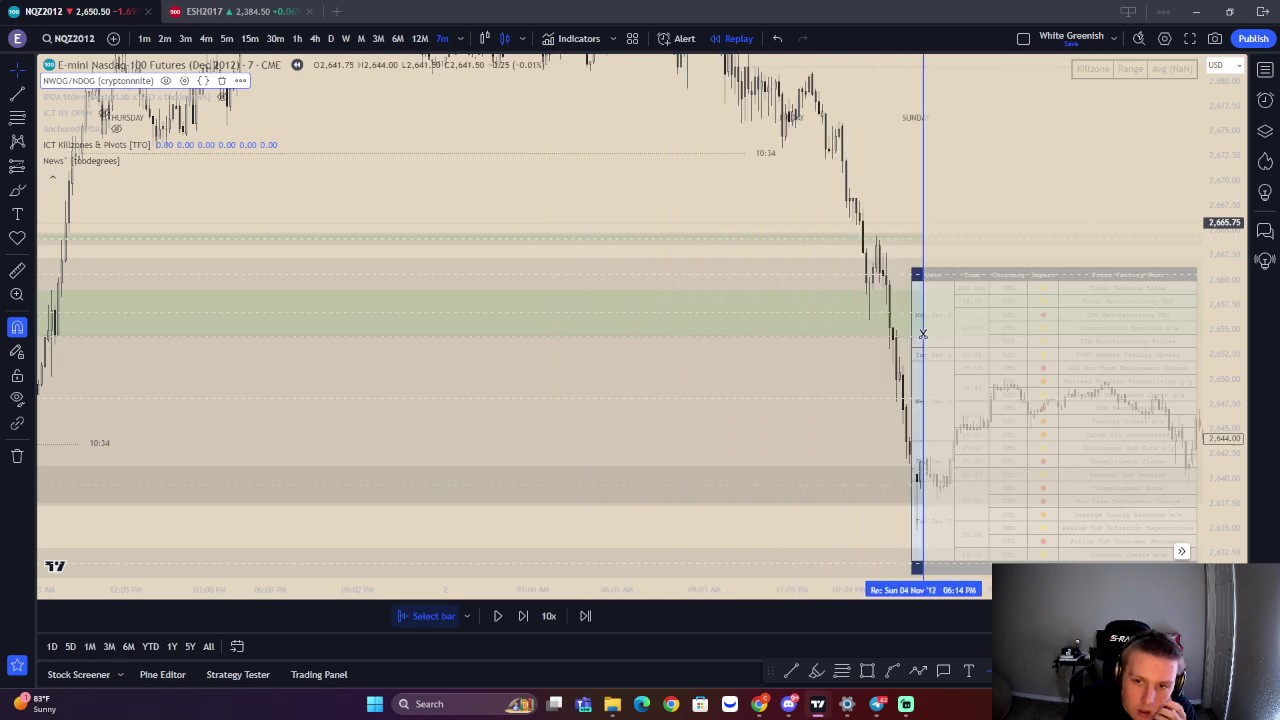
click(922, 336)
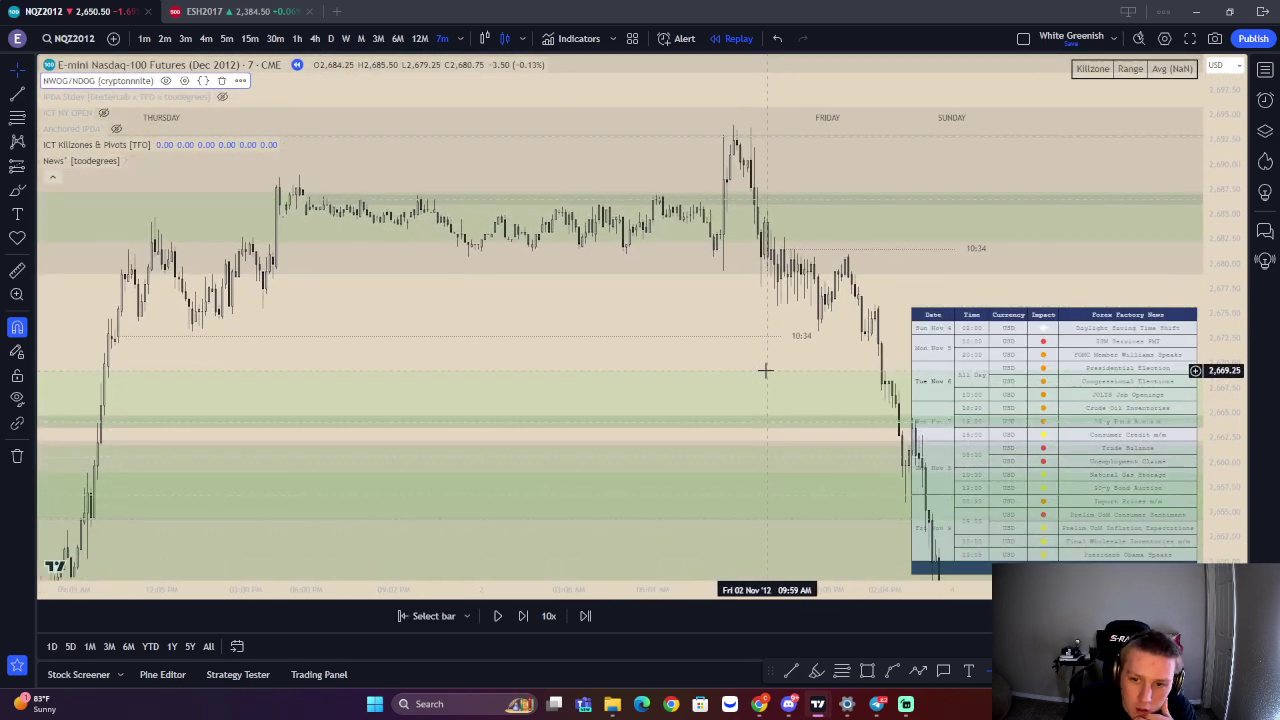
Restart the bar replay from Friday 2 November 2012 at 12:12 PM
scroll(800, 406, up, 1)
drag(785, 383, 694, 333)
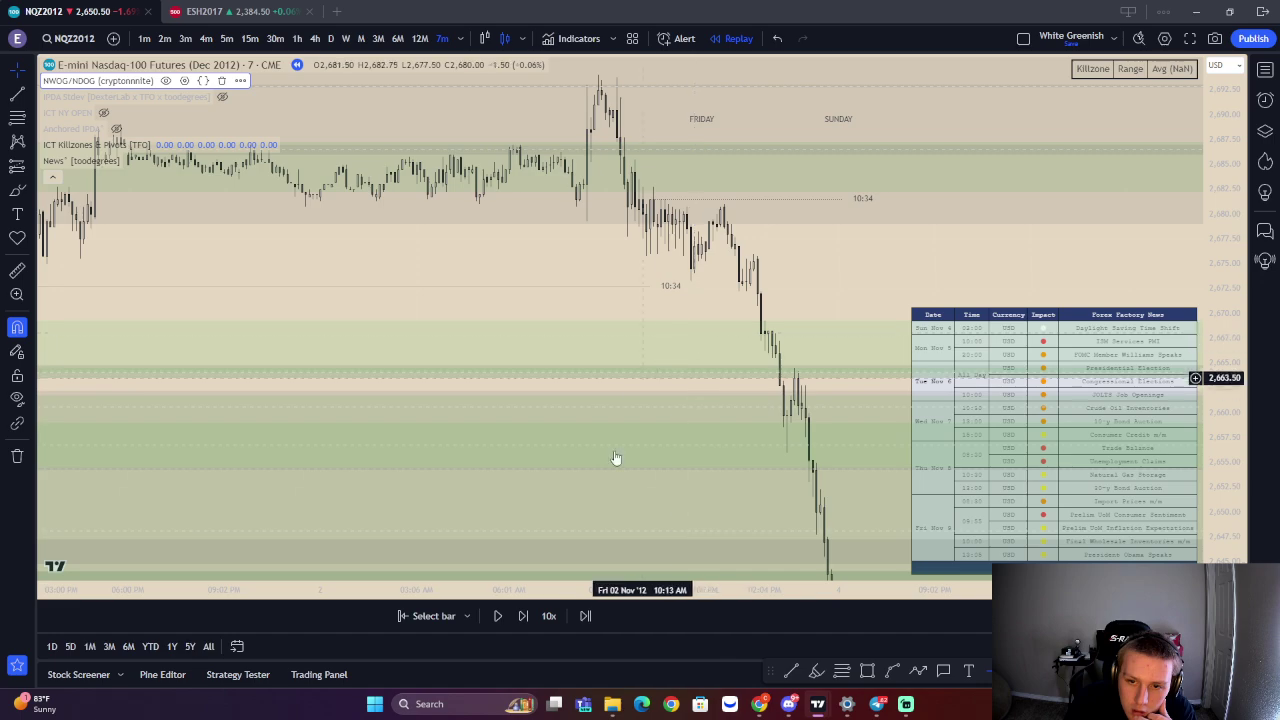
click(440, 617)
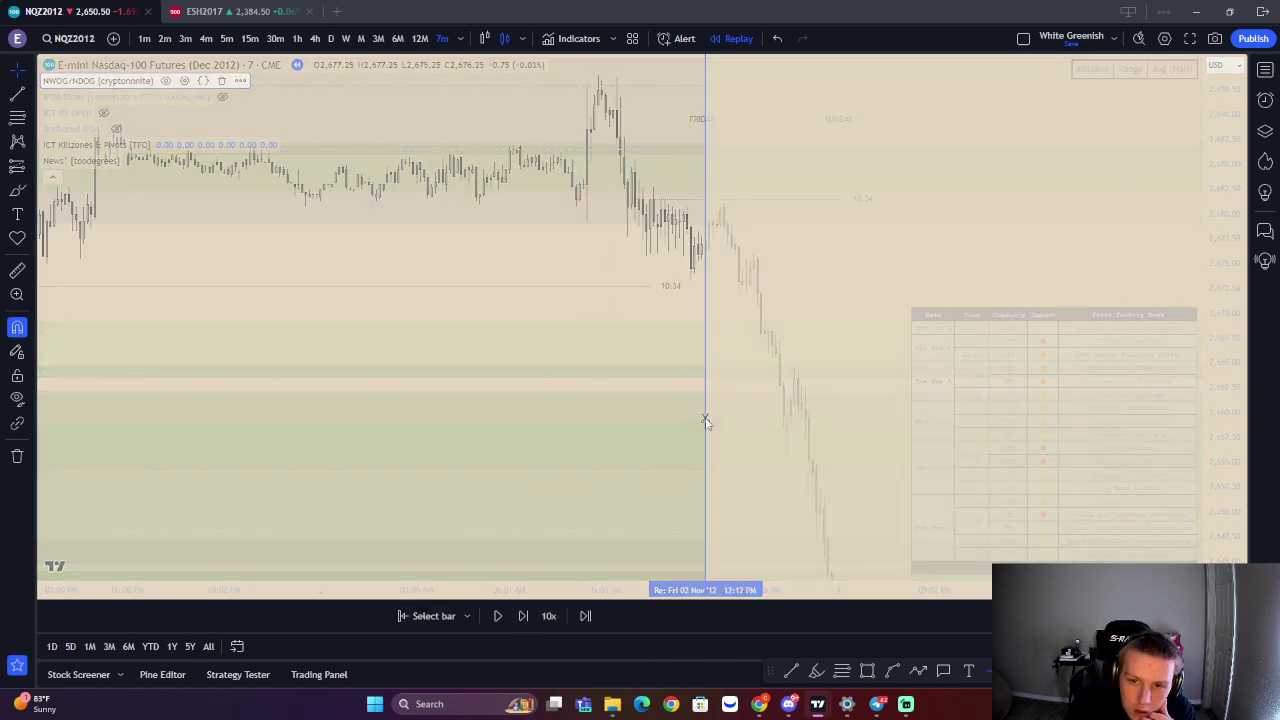
click(705, 418)
Compare the news markers with price moves and gap zones backward from Friday 2 November to Wednesday 31 October 2012
drag(642, 428, 349, 466)
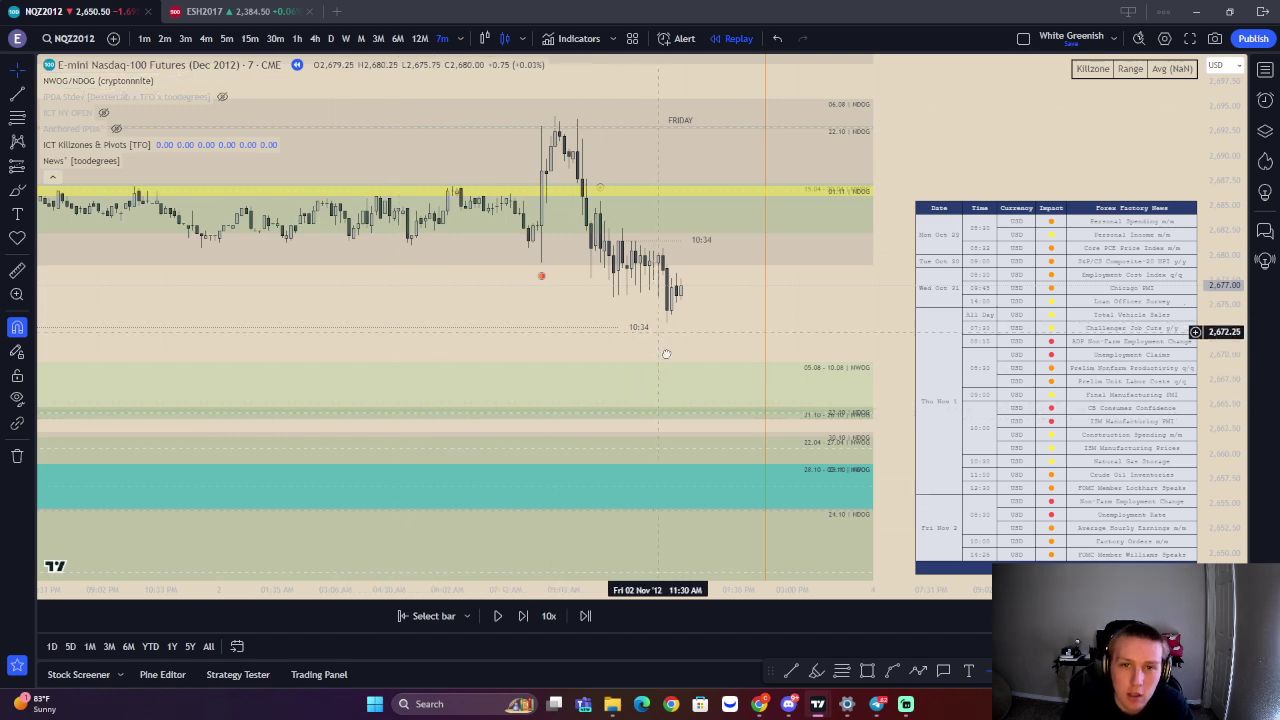
drag(662, 329, 703, 429)
double_click(1222, 404)
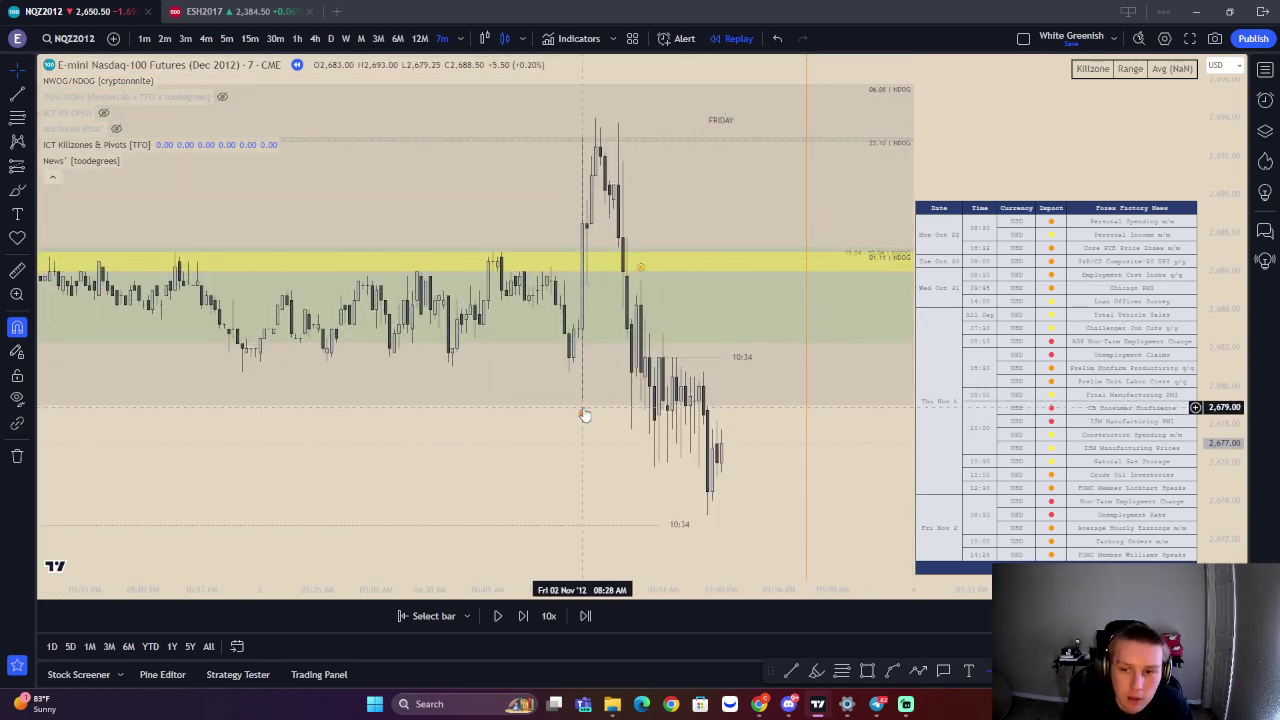
mouse_move(585, 415)
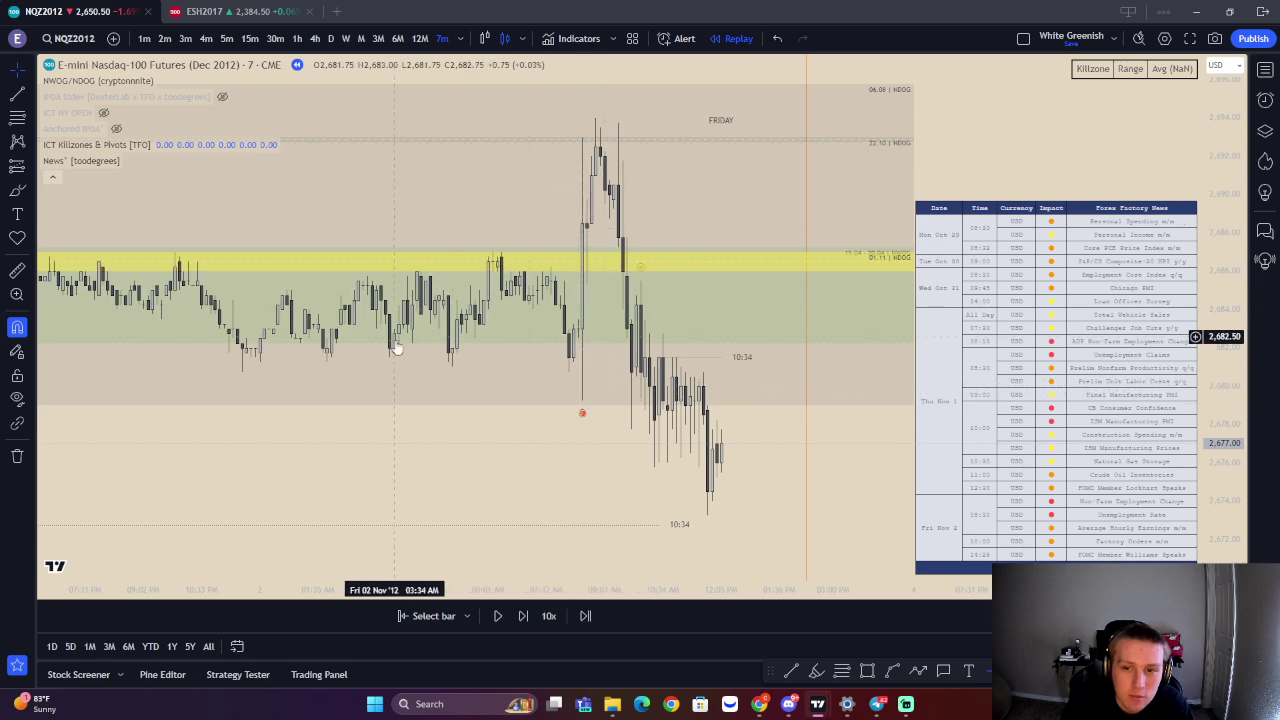
drag(376, 368, 626, 249)
scroll(470, 310, down, 3)
drag(428, 365, 672, 251)
drag(516, 430, 655, 290)
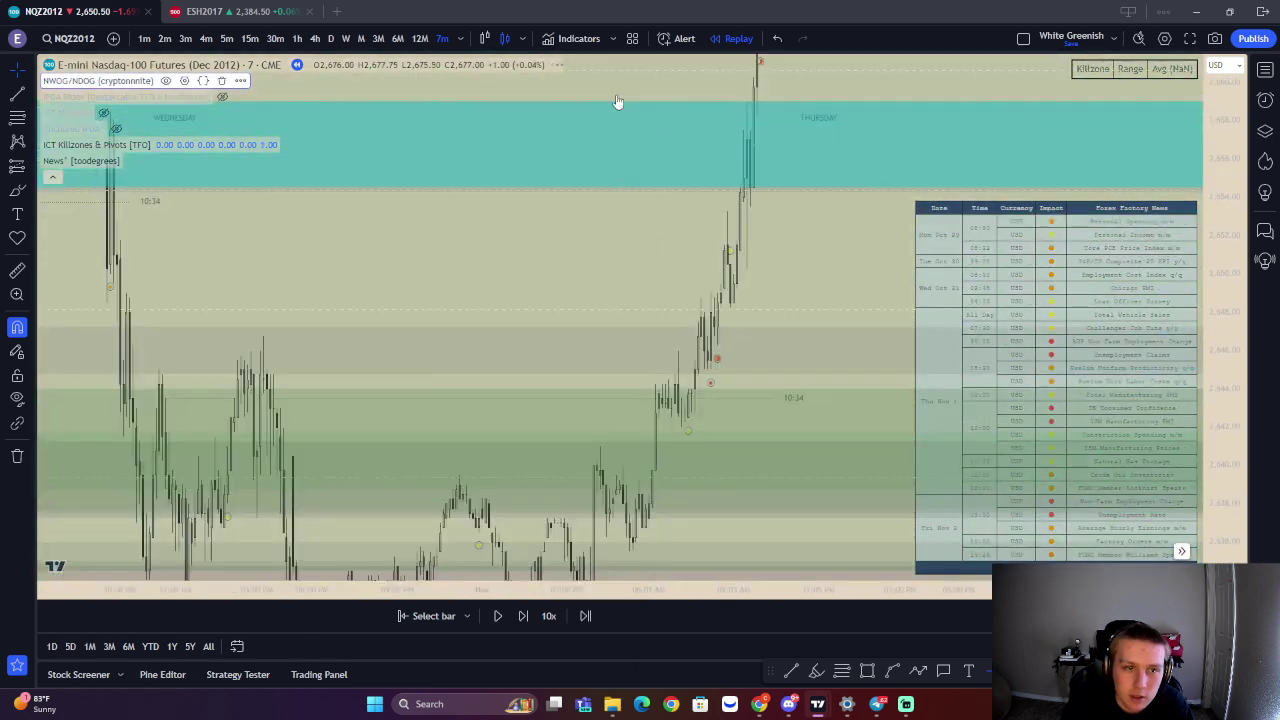
Switch the chart symbol to the June 2014 Nasdaq-100 contract, NQM2014
click(60, 38)
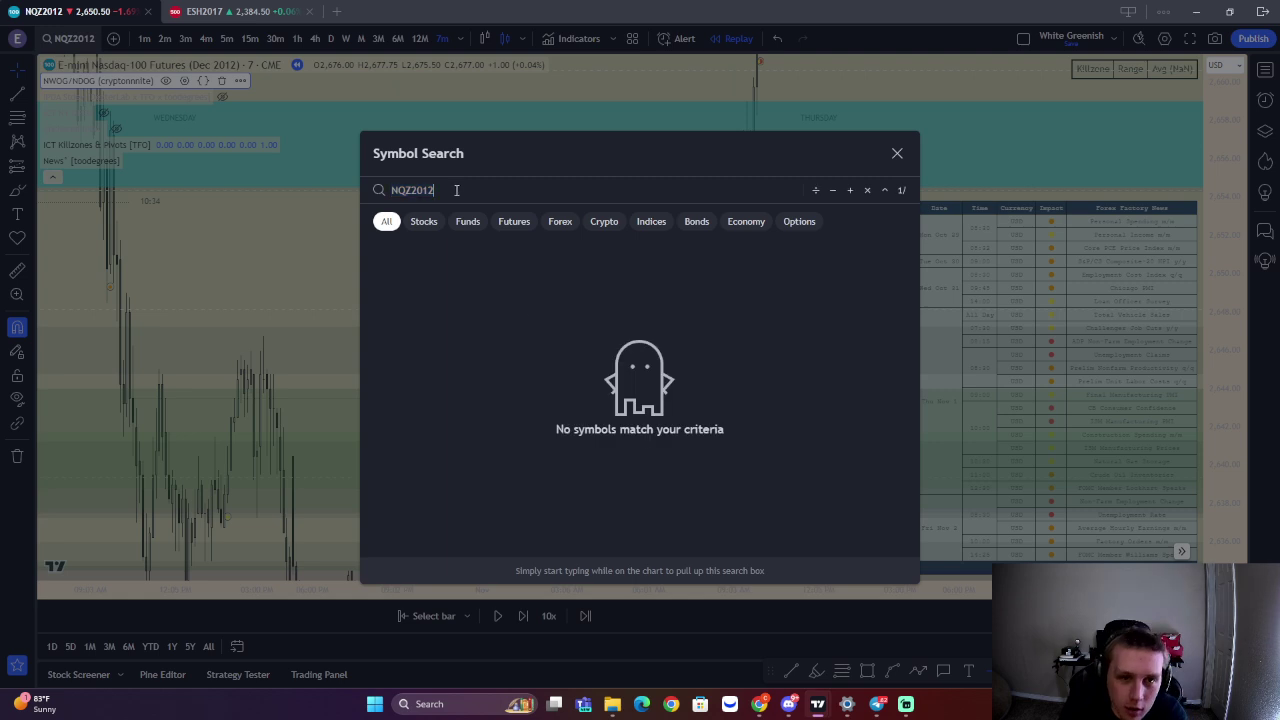
text(4)
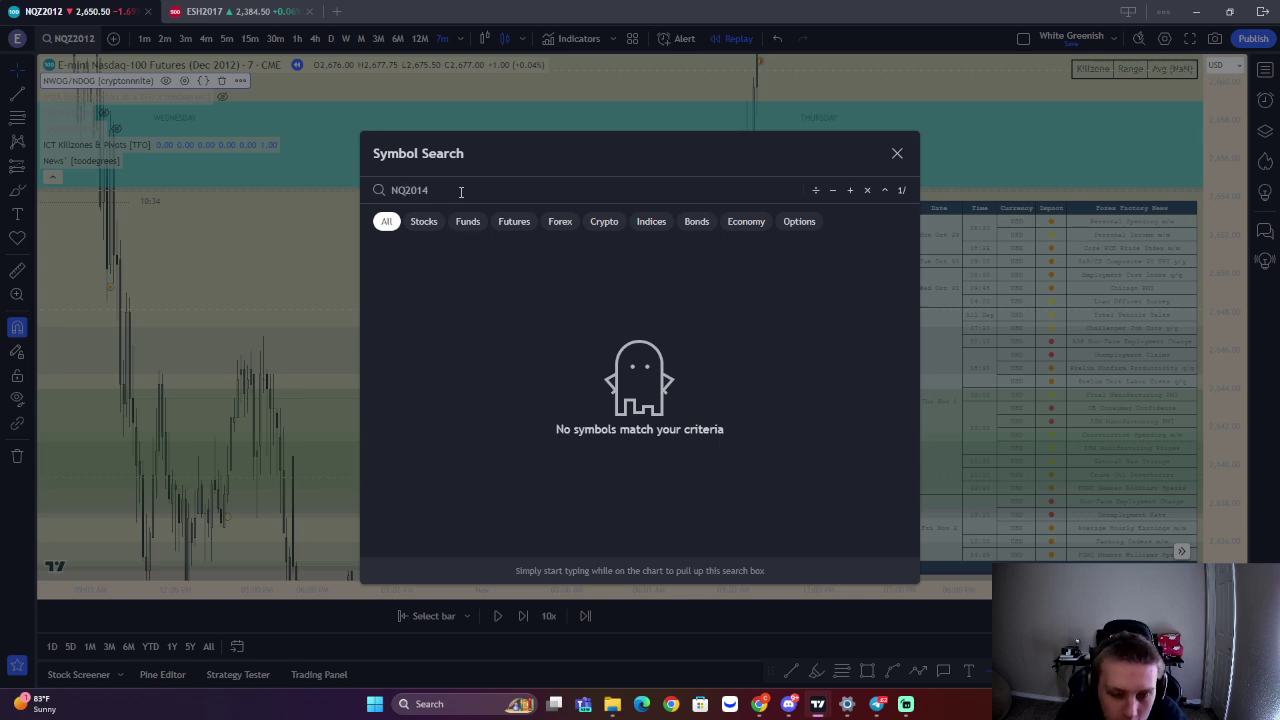
key(Return)
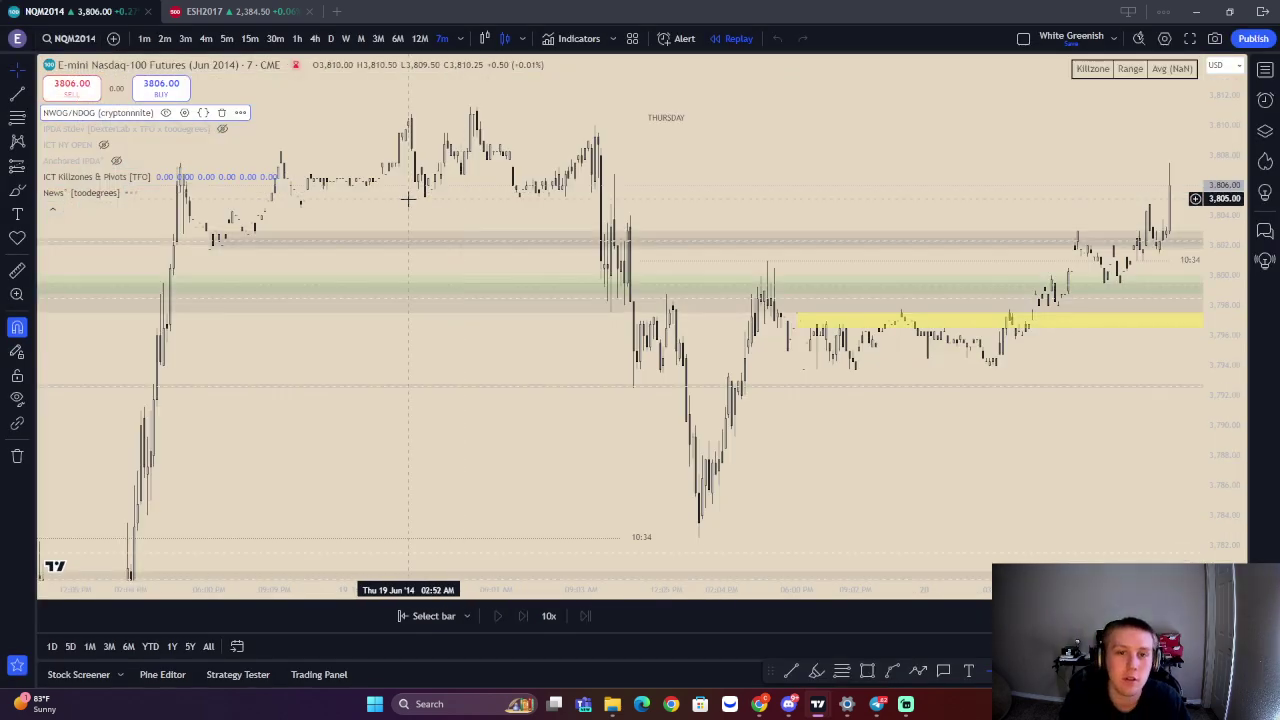
Review price reactions at the gap zones backward from Thursday 19 to Friday 13 June 2014
drag(362, 448, 715, 232)
drag(583, 322, 903, 413)
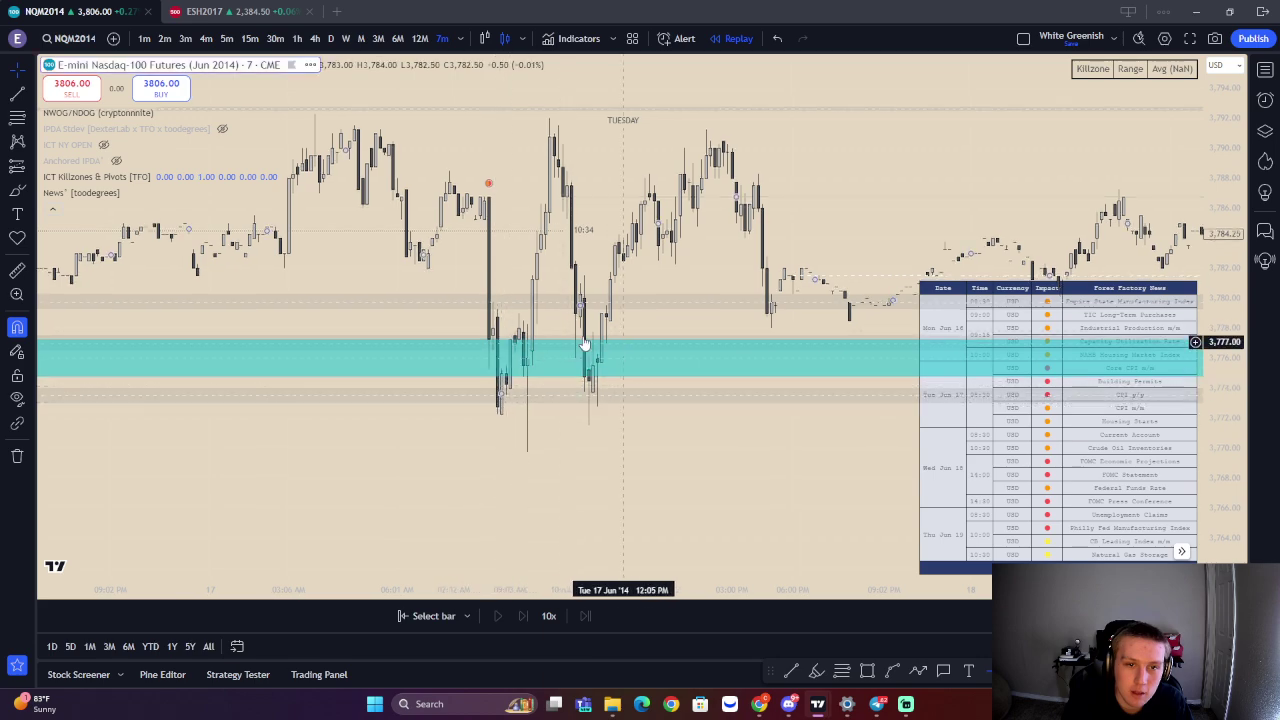
drag(398, 431, 697, 340)
scroll(646, 420, down, 3)
drag(370, 334, 737, 302)
drag(542, 436, 740, 374)
drag(352, 331, 604, 371)
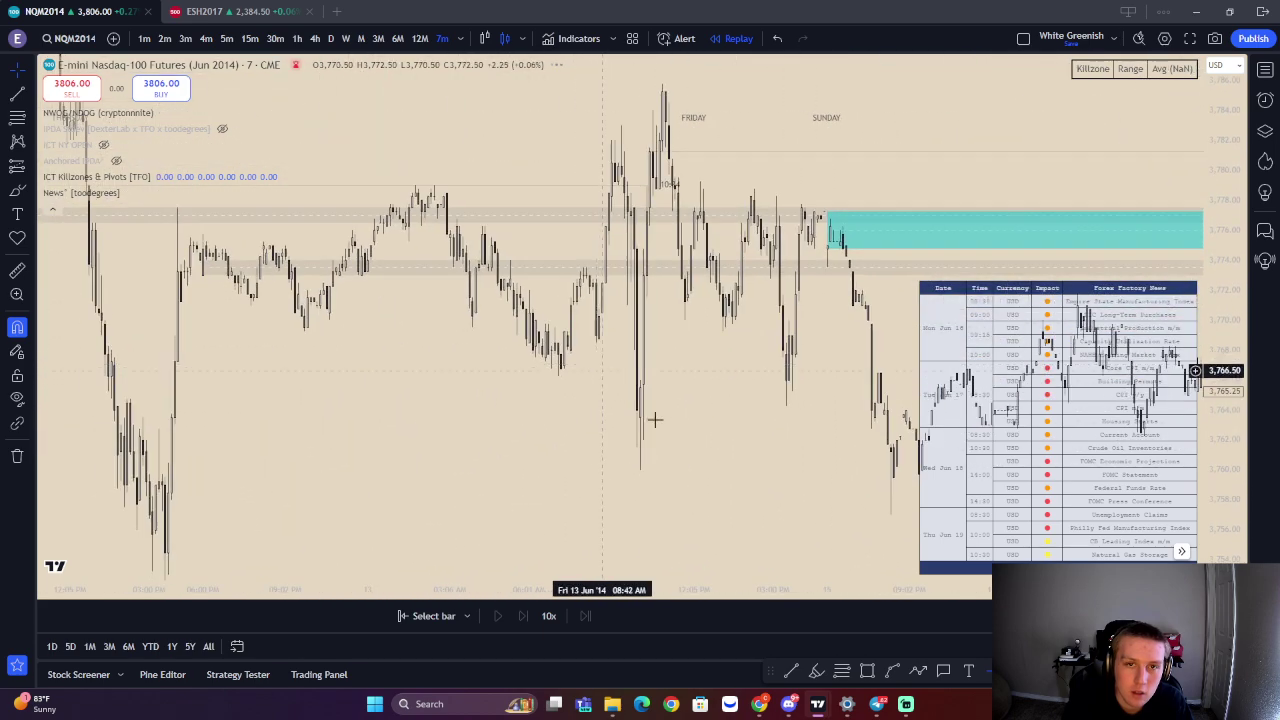
Continue reviewing price against the gap zones backward from Friday 13 to Tuesday 10 June 2014
drag(450, 398, 750, 431)
drag(442, 350, 477, 457)
drag(345, 231, 751, 403)
drag(517, 408, 704, 376)
scroll(703, 376, left, 8)
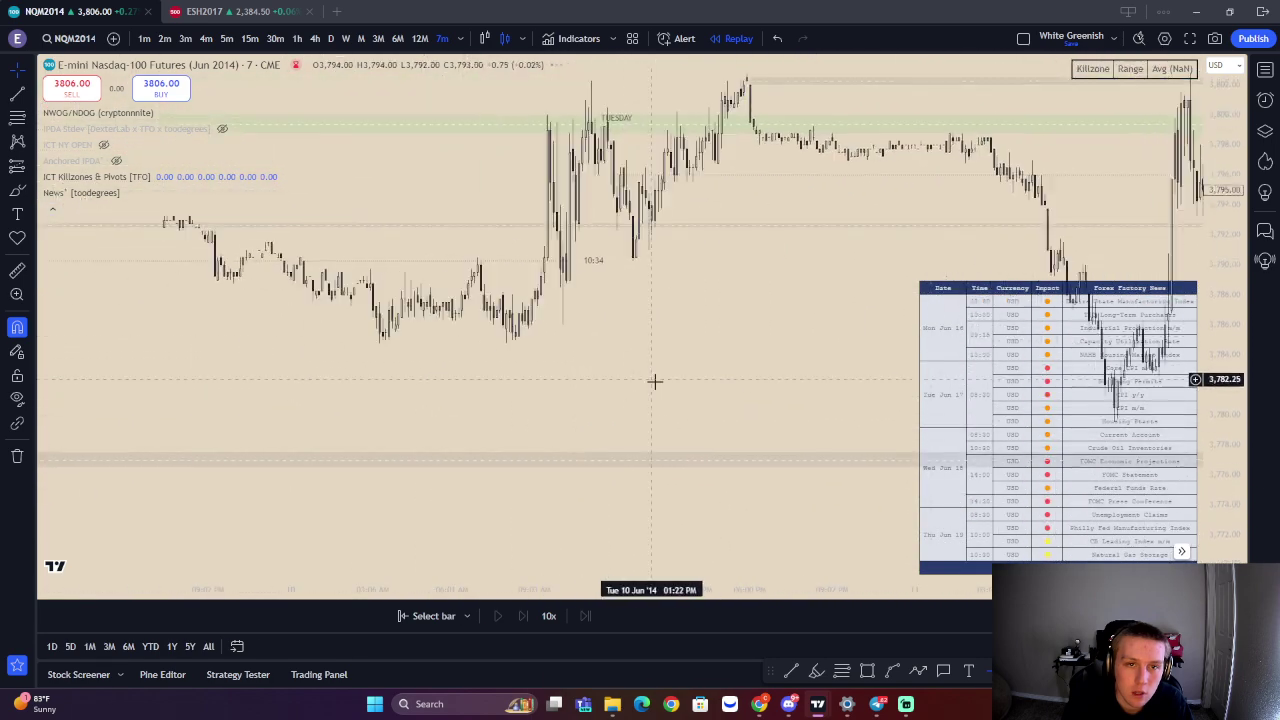
Look back over Monday 9 June 2014 and restart the bar replay from the evening of Sunday 8 June
scroll(469, 357, left, 10)
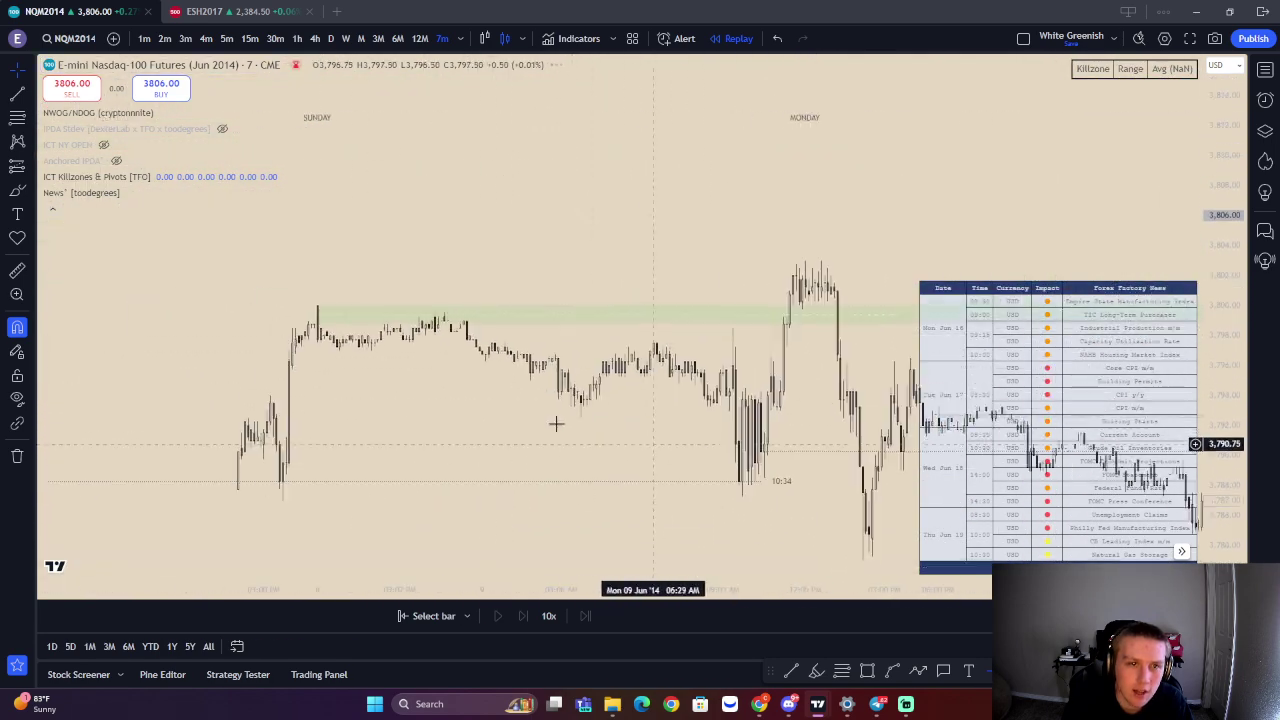
scroll(451, 370, left, 3)
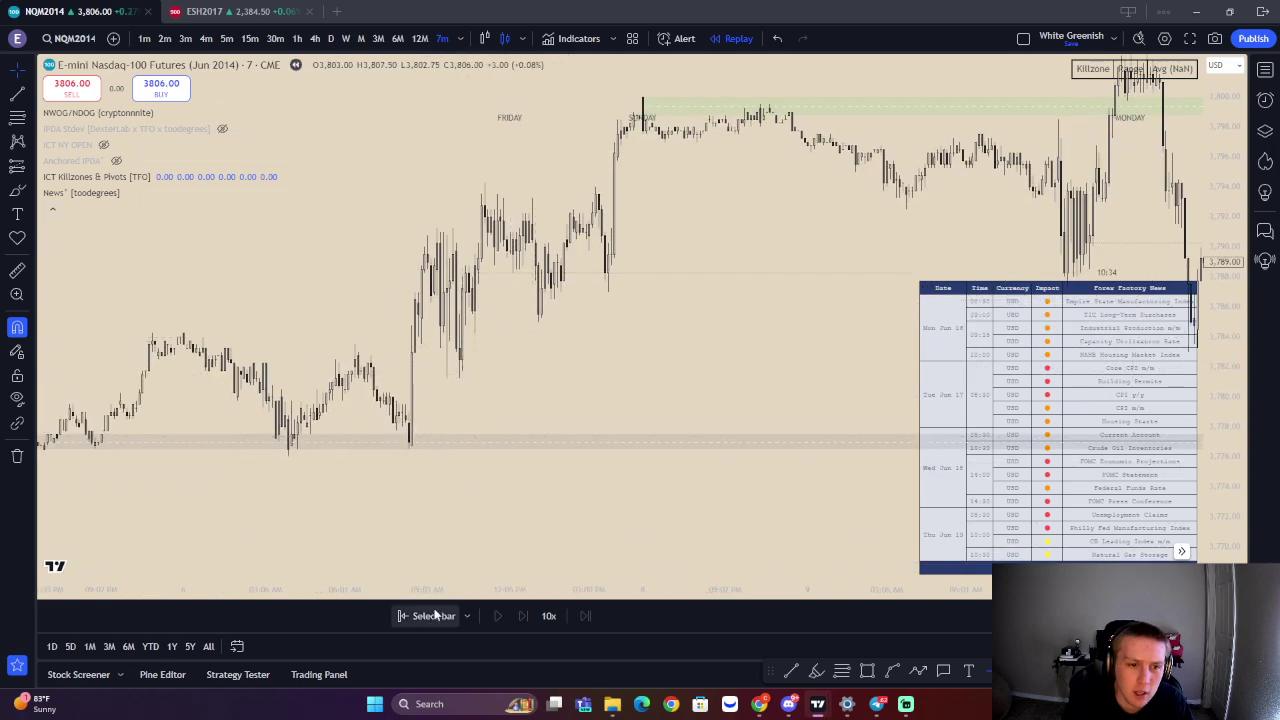
click(680, 350)
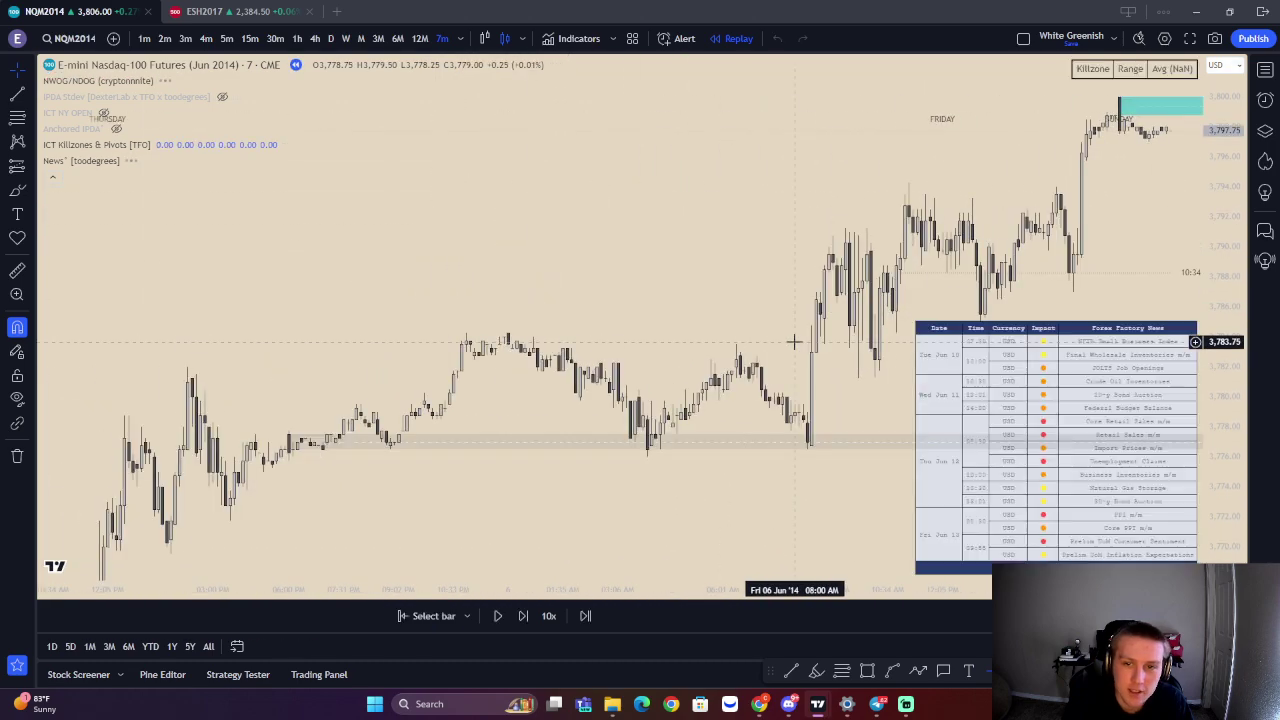
Review the Friday 6 June price reaction at the gap zone and restart the bar replay from Thursday 5 June 2014
drag(722, 243, 689, 255)
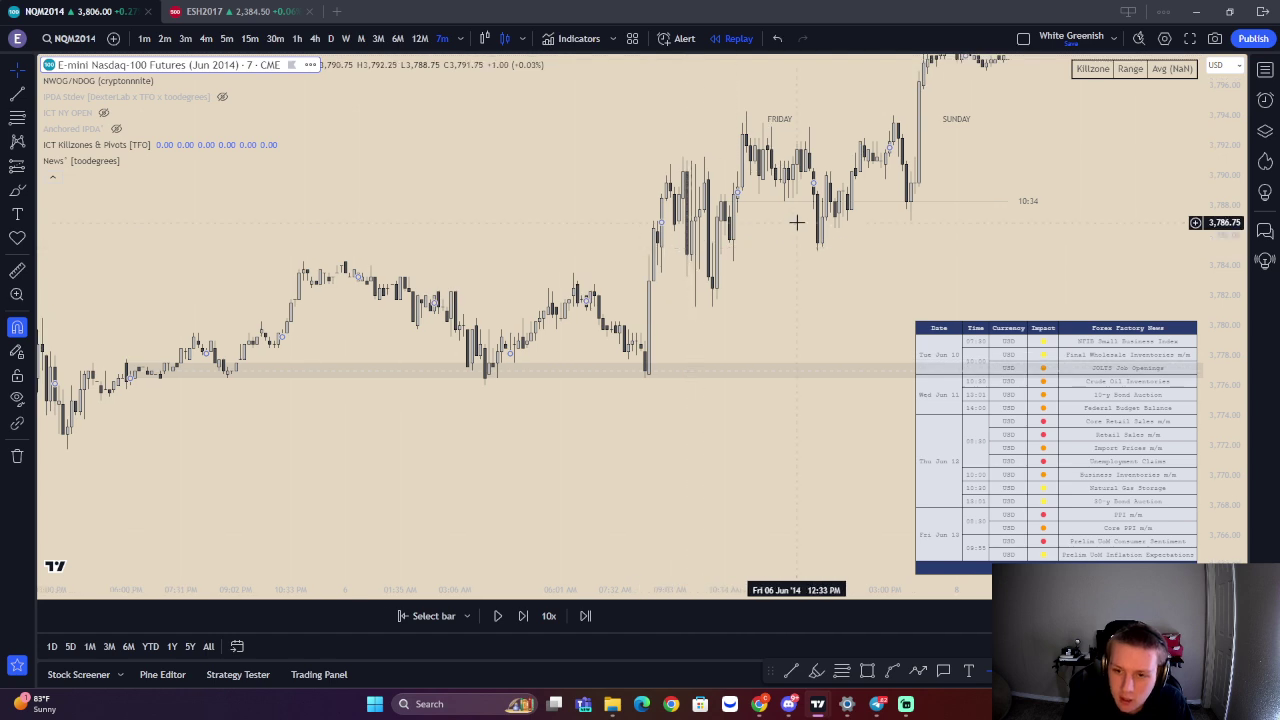
drag(1003, 197, 503, 426)
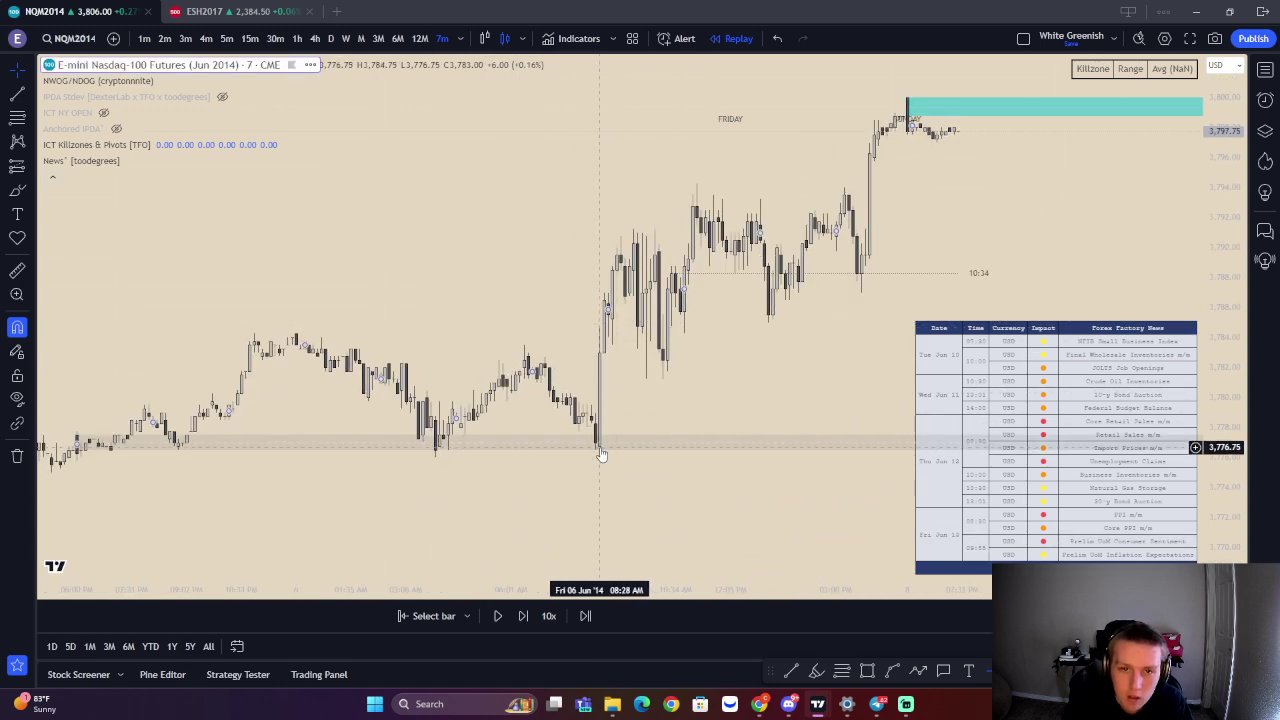
drag(657, 340, 1003, 168)
drag(603, 300, 976, 107)
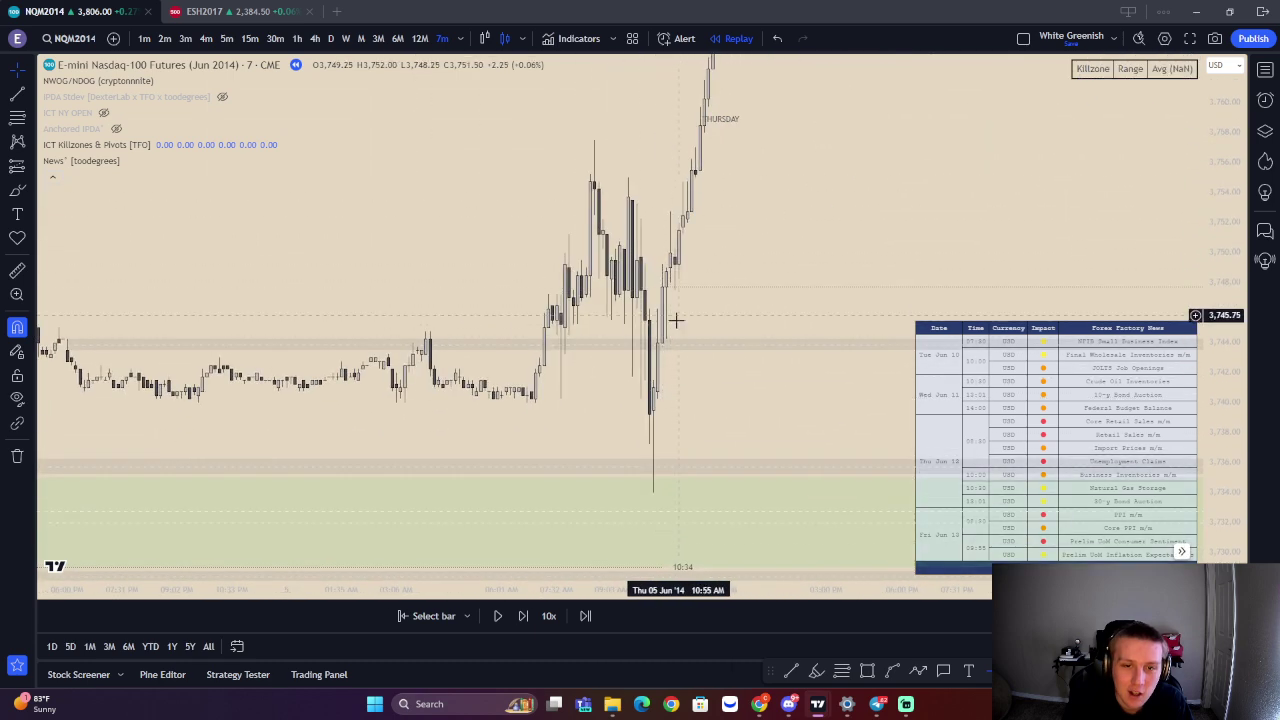
click(423, 616)
click(903, 240)
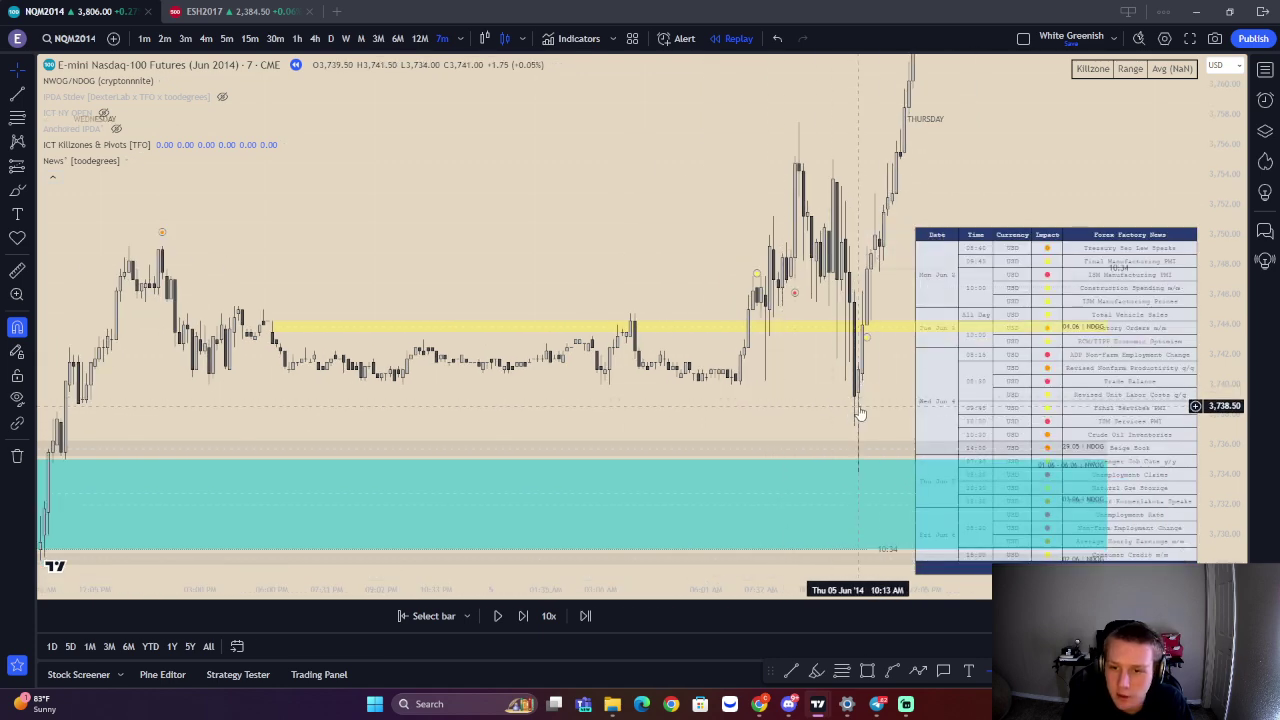
Examine Thursday 5 June price at the gap zones and play the replay forward into Friday 6 June at 10x speed
drag(860, 413, 662, 366)
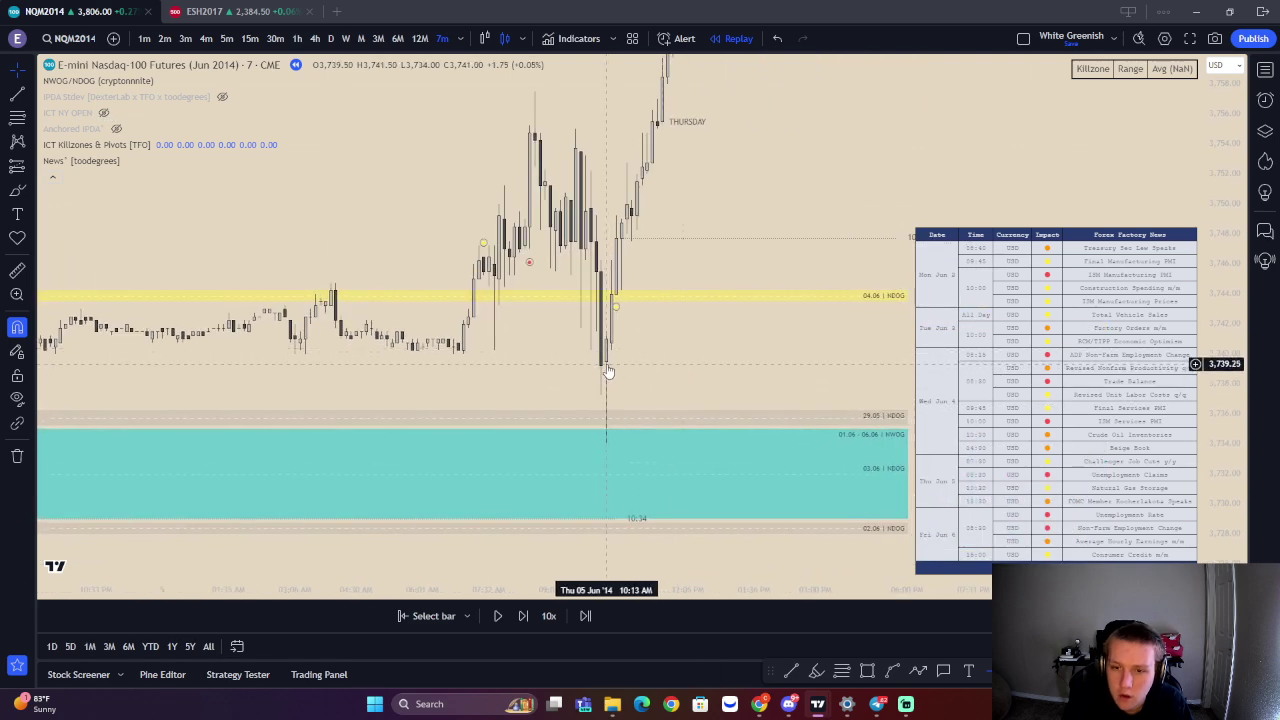
right_click(683, 306)
drag(683, 306, 585, 380)
drag(680, 122, 598, 502)
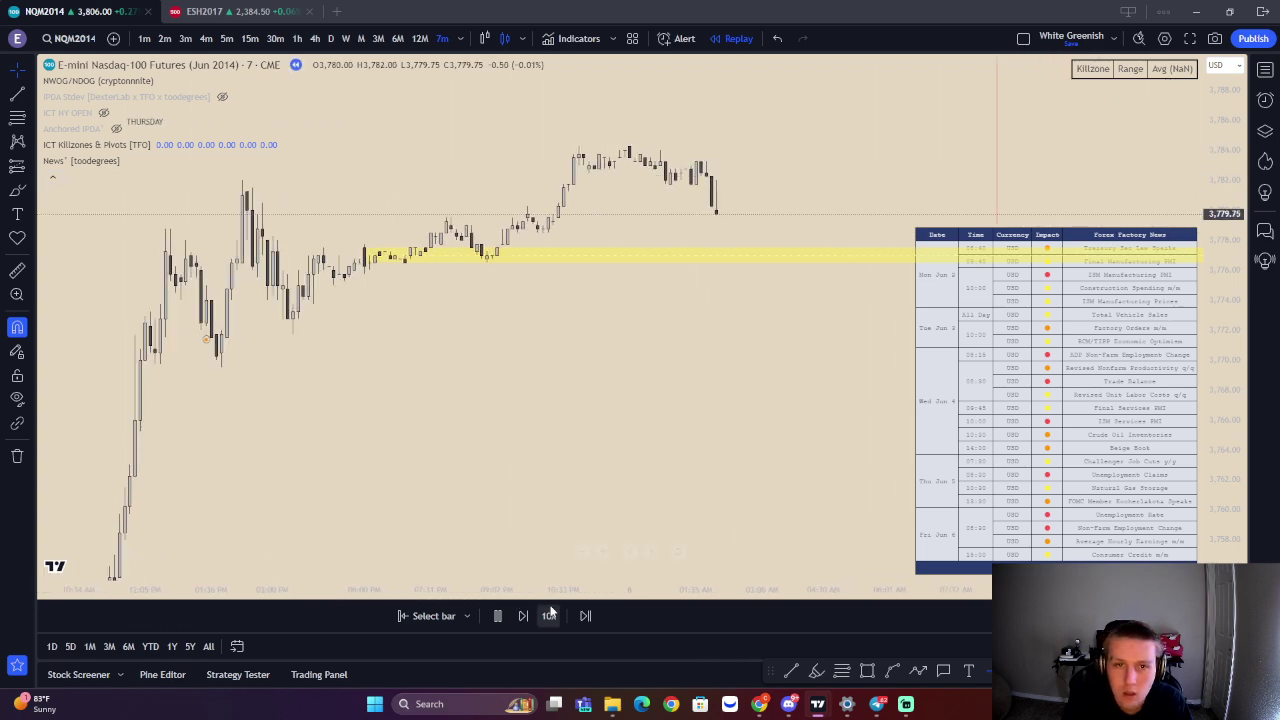
click(549, 615)
click(551, 613)
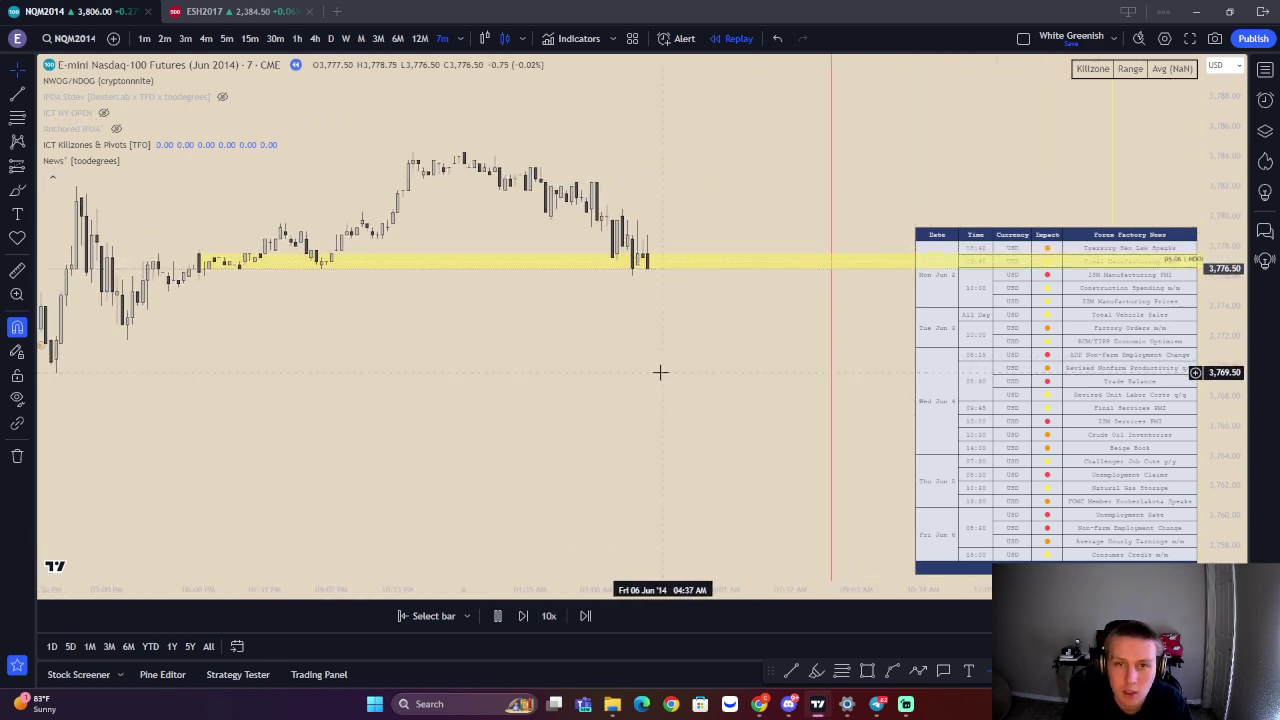
Replay Friday 6 June past the 8:30 news on the 15-minute timeframe, pause it and return to the 7-minute timeframe
click(250, 40)
click(496, 615)
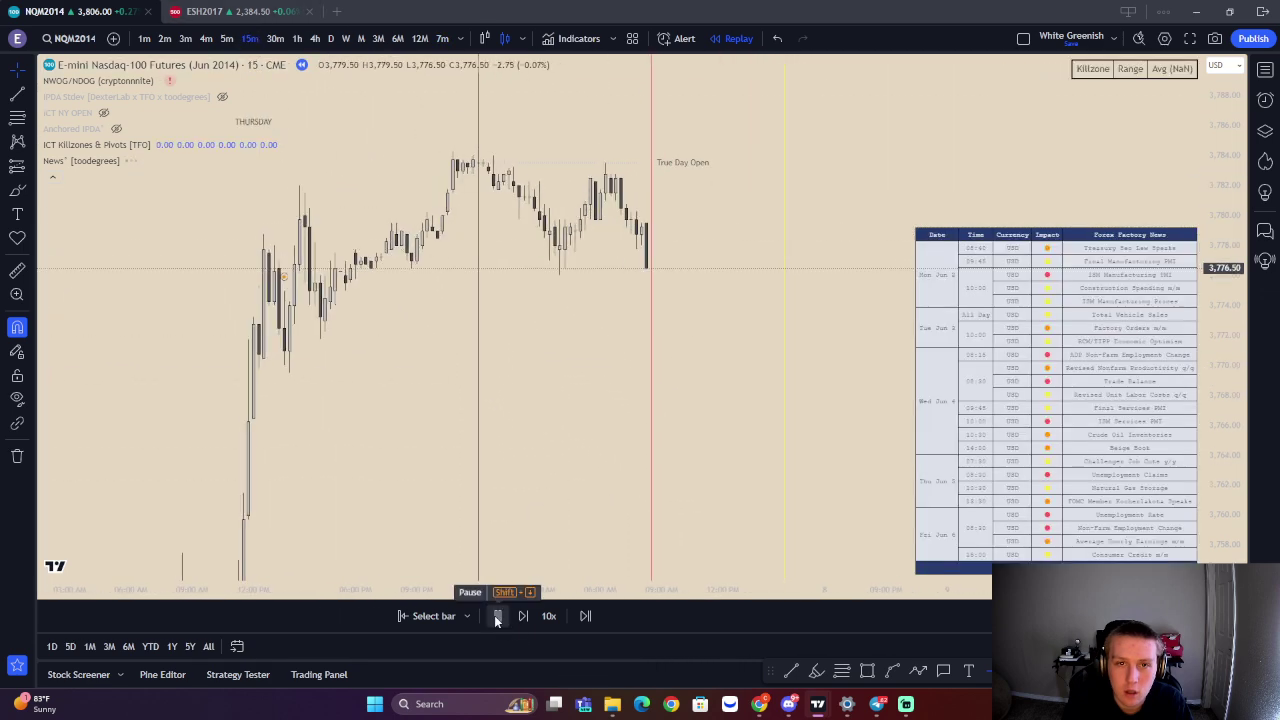
click(496, 615)
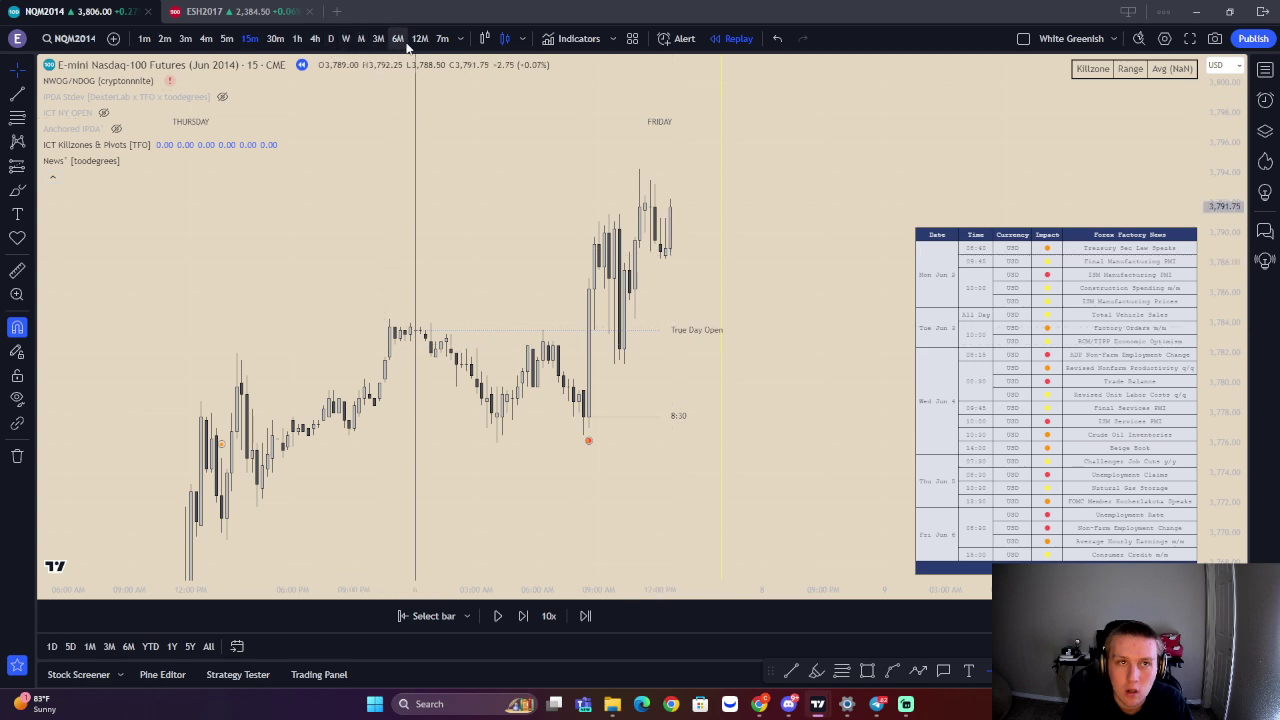
click(441, 39)
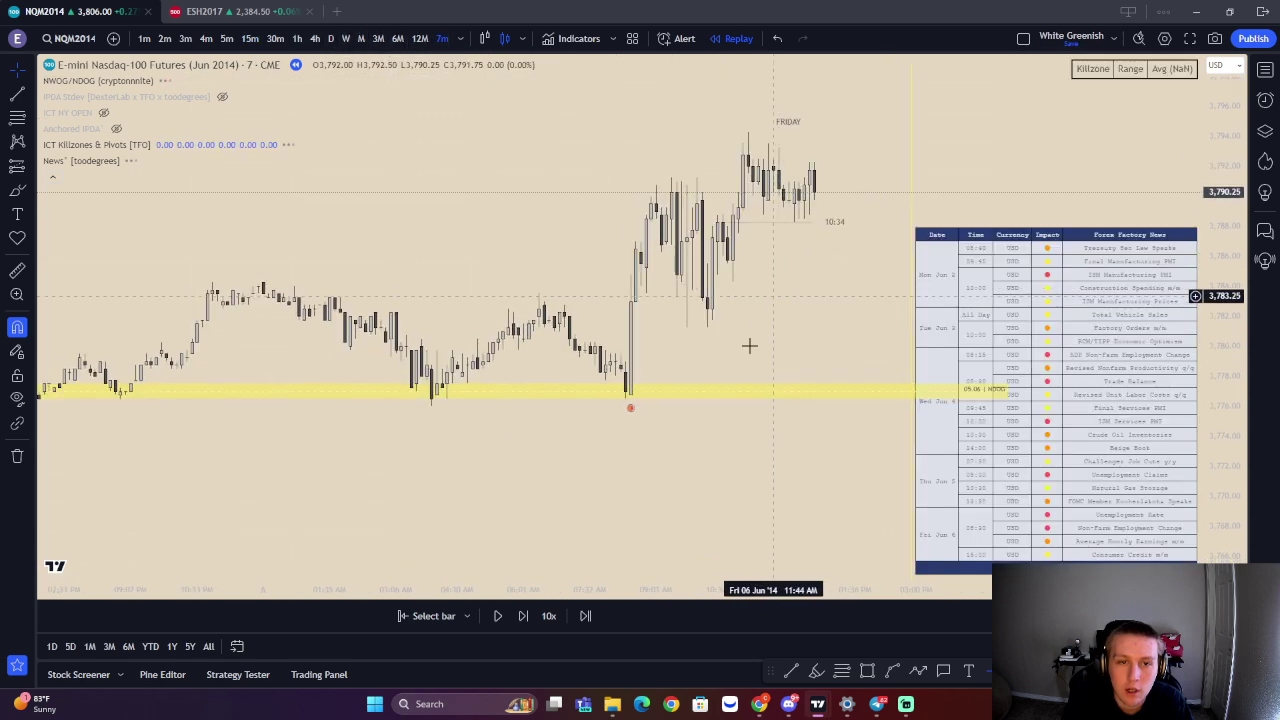
Compare the news markers with price reactions at the gap zones backward from Friday 6 to Wednesday 4 June 2014
scroll(728, 340, down, 2)
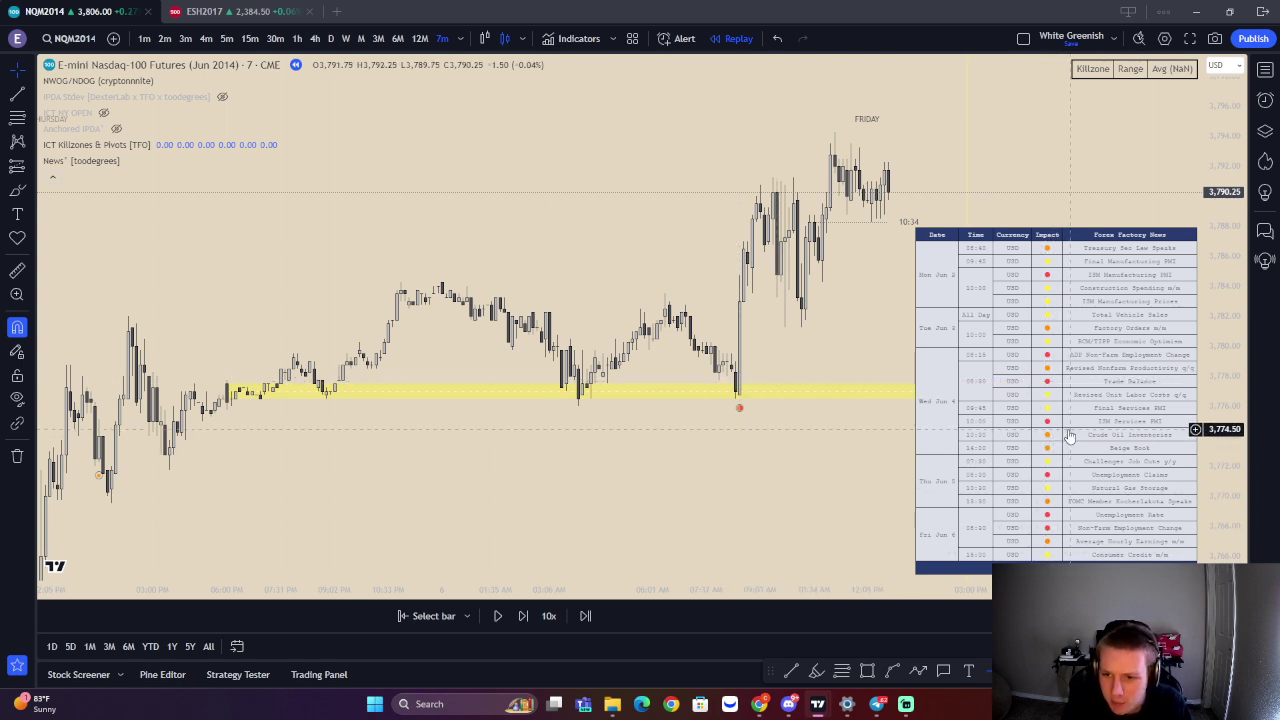
drag(791, 449, 666, 362)
drag(566, 336, 895, 62)
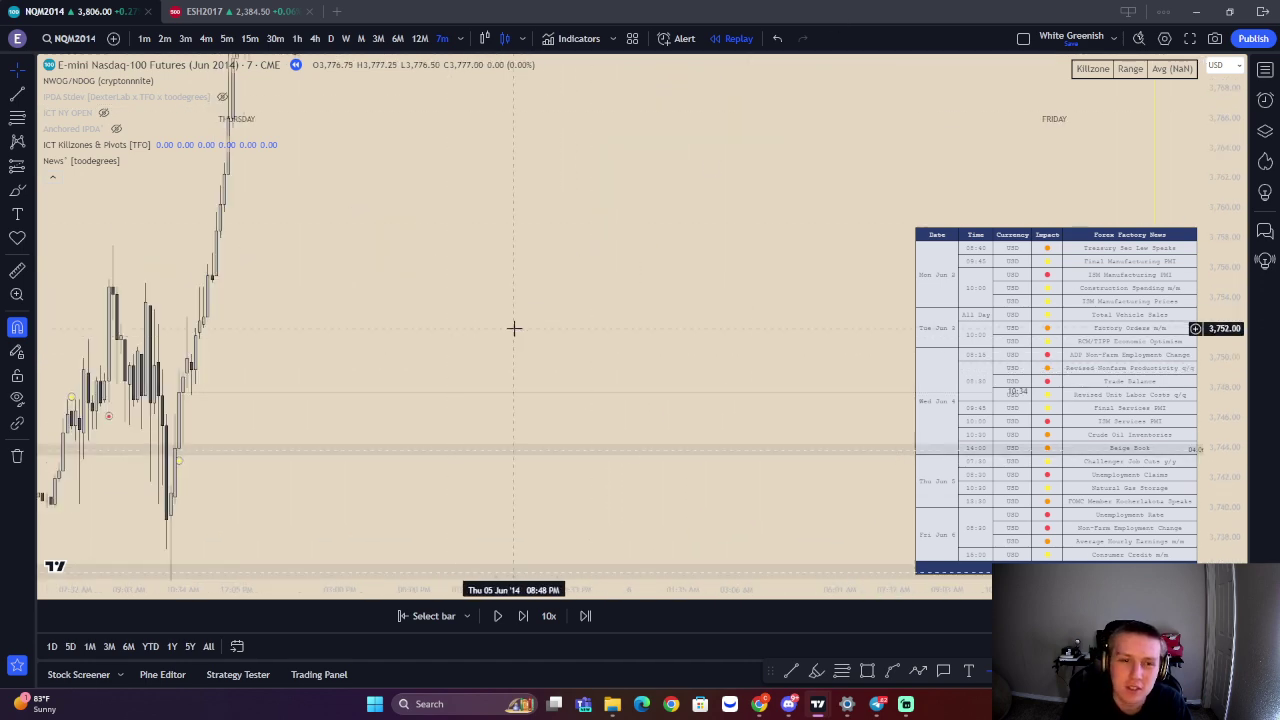
drag(460, 390, 890, 62)
drag(196, 272, 877, 309)
drag(420, 540, 625, 327)
drag(483, 391, 629, 387)
drag(478, 358, 429, 319)
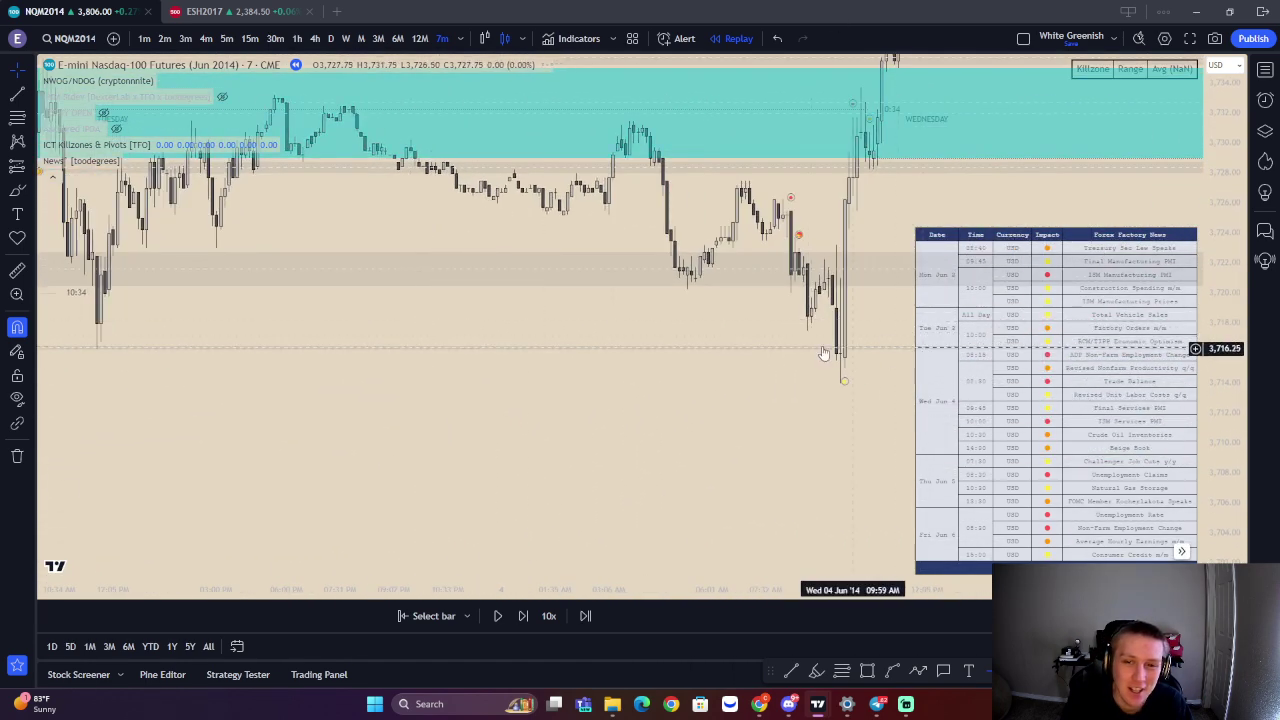
scroll(715, 362, right, 6)
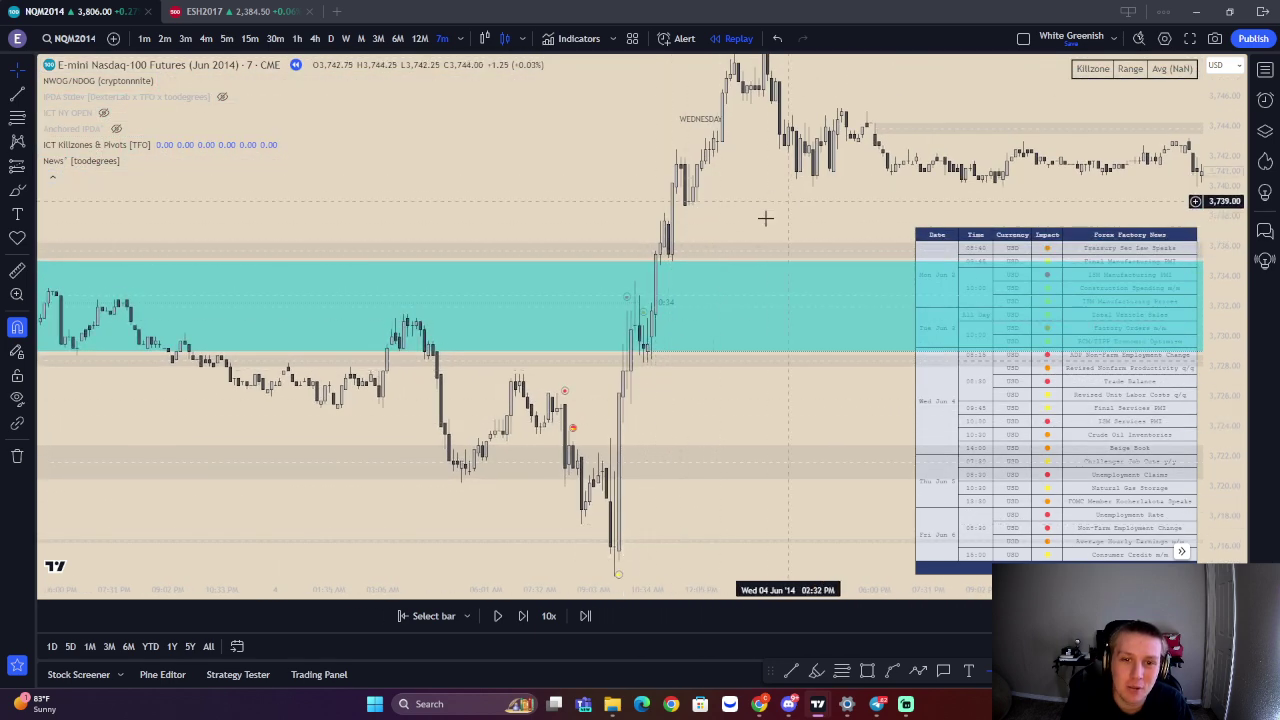
Review price reactions at the weekly and daily opening gap zones on Tuesday 3 and Monday 2 June 2014
scroll(703, 283, left, 8)
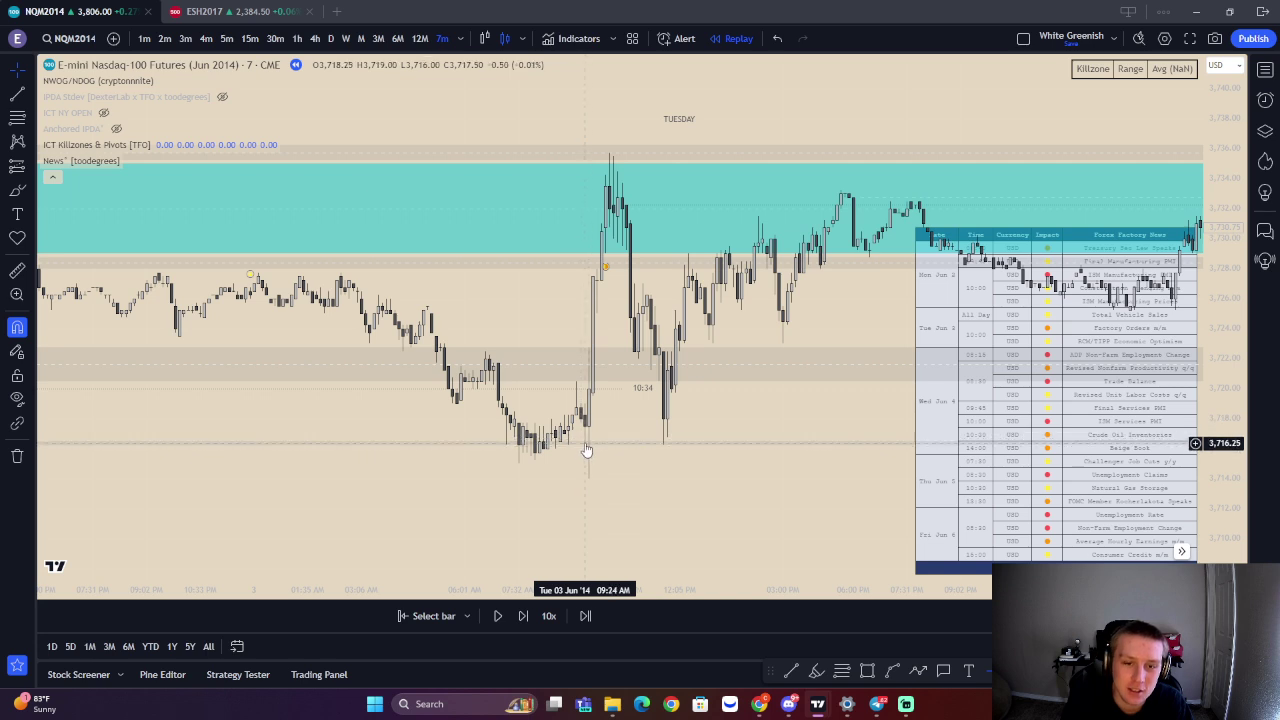
right_click(603, 322)
click(633, 180)
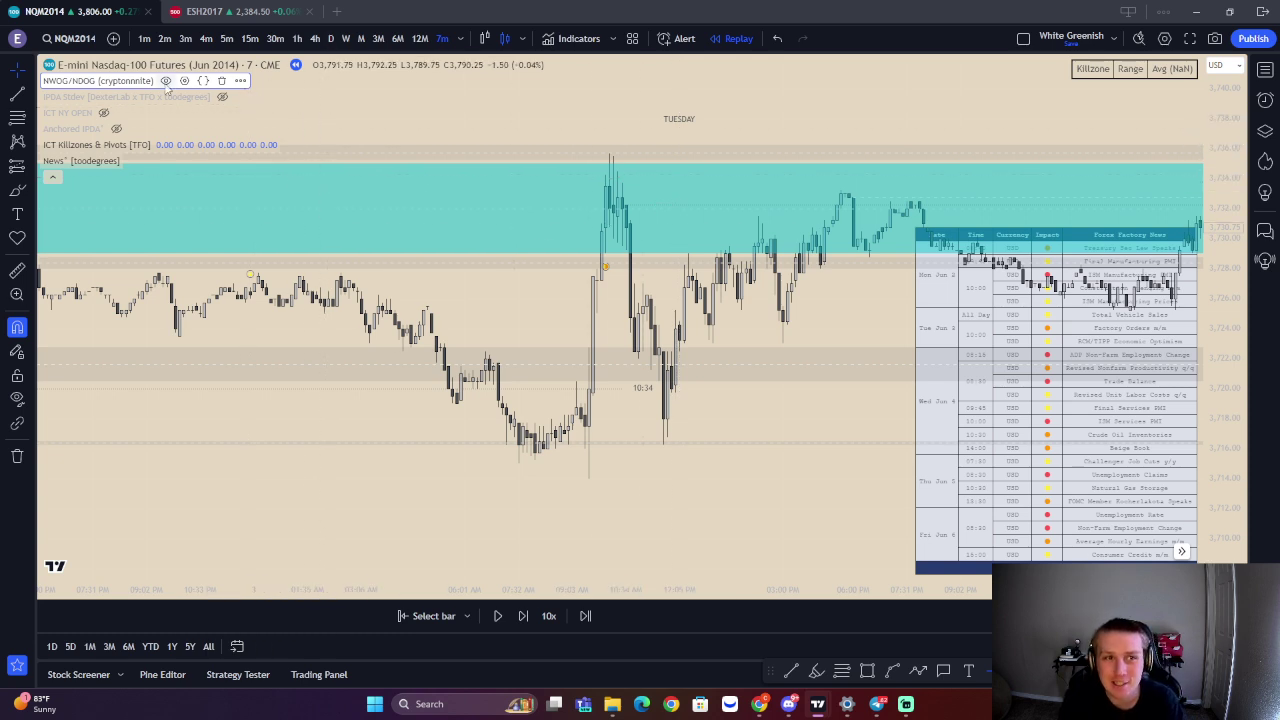
scroll(530, 227, up, 2)
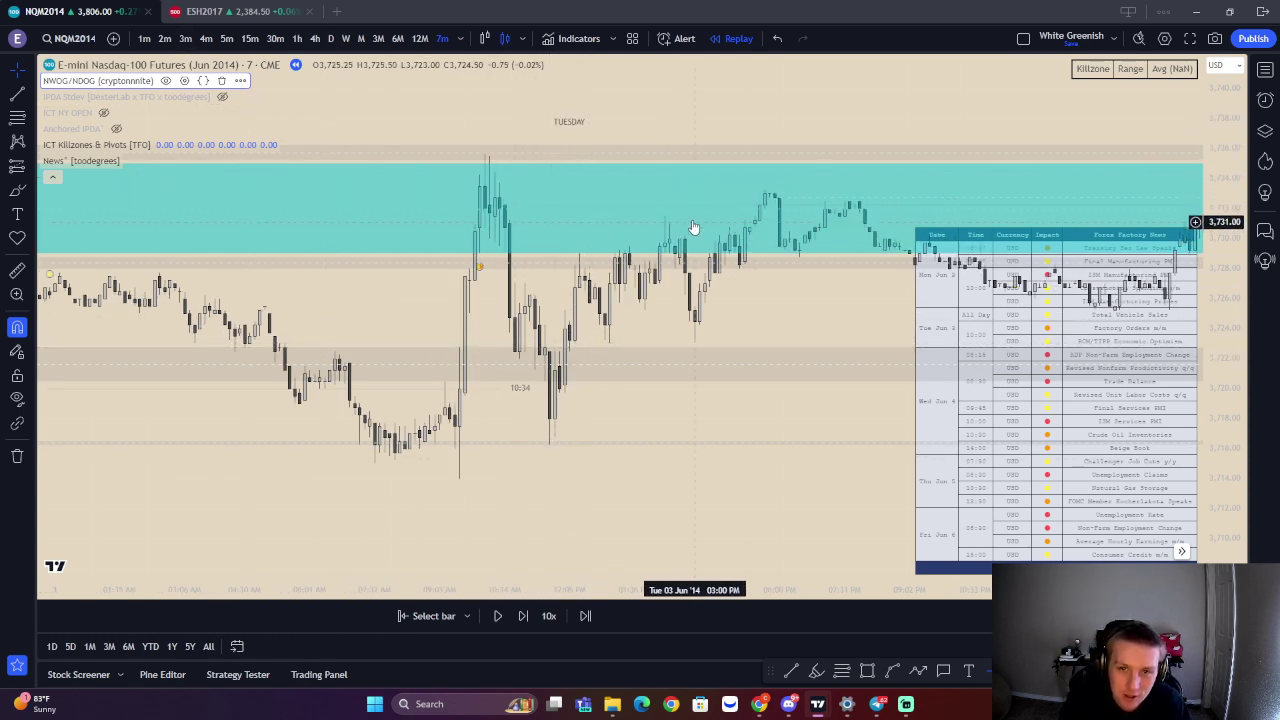
drag(562, 455, 620, 460)
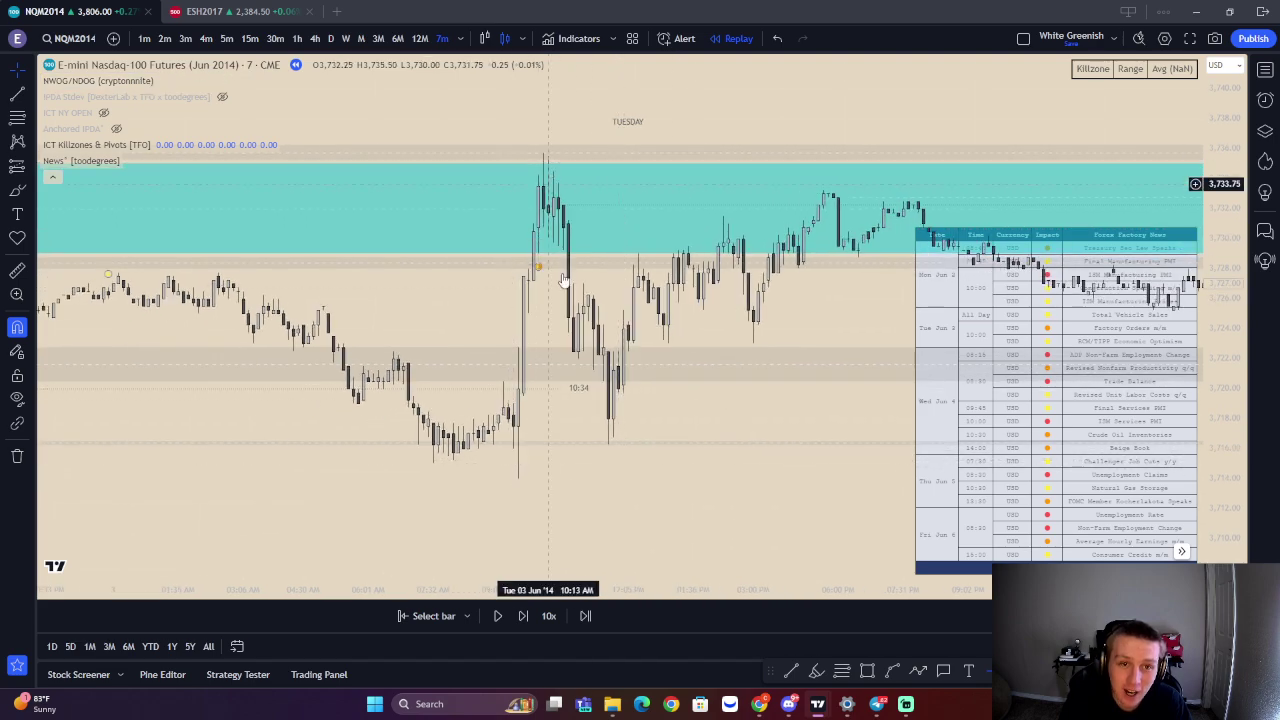
drag(668, 412, 886, 369)
drag(600, 432, 966, 516)
drag(385, 545, 750, 572)
drag(543, 372, 572, 326)
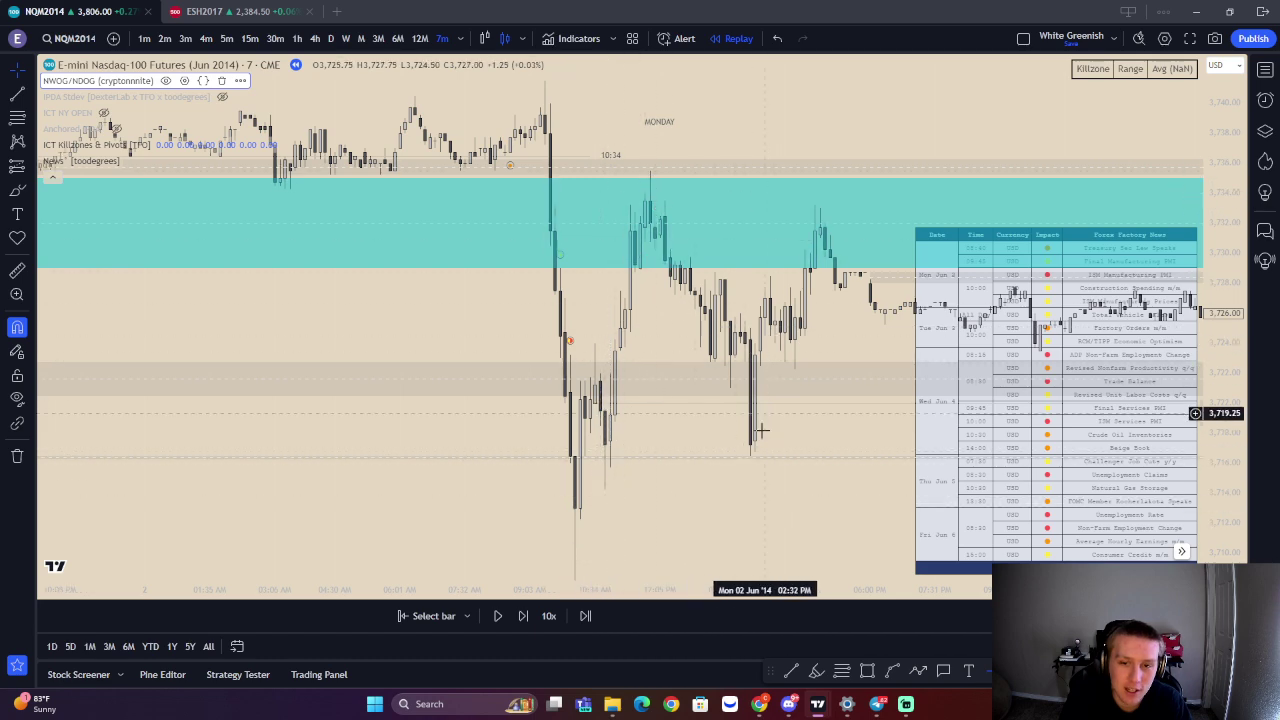
Review price against the gap zones backward from Monday 2 June to Friday 23 May 2014
scroll(805, 246, left, 10)
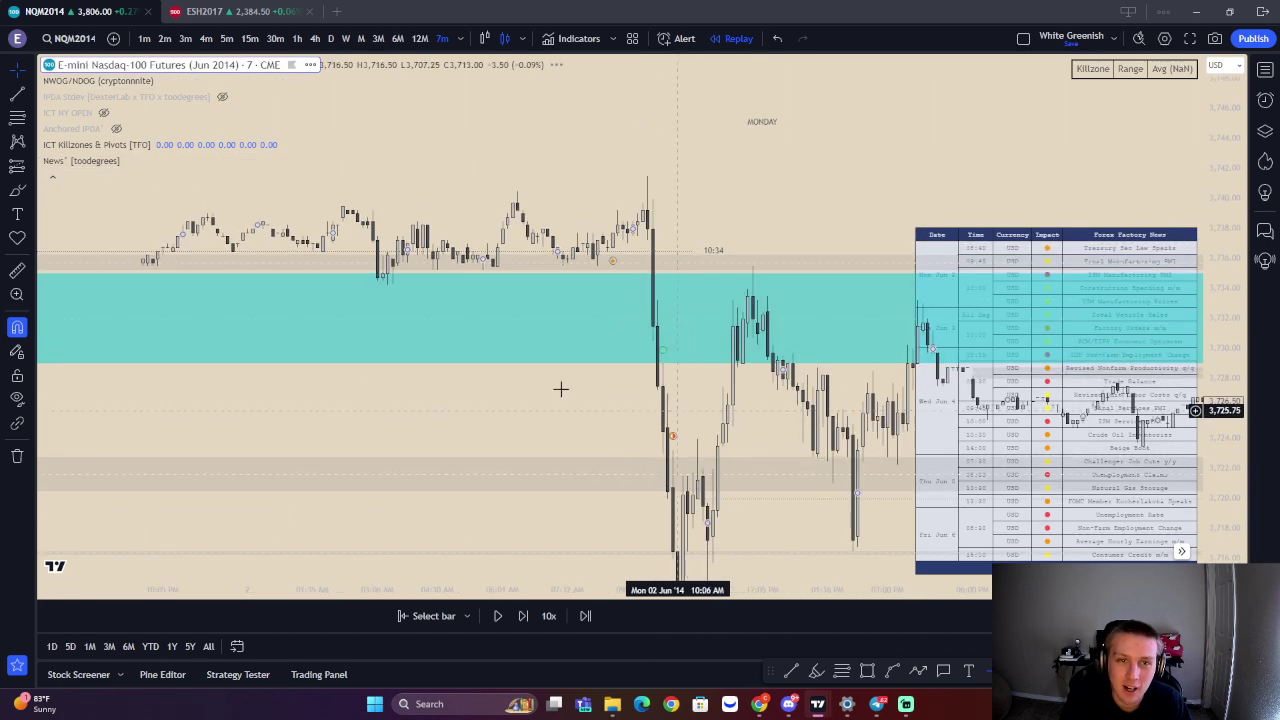
scroll(546, 309, up, 5)
drag(489, 325, 800, 310)
drag(618, 369, 676, 308)
scroll(615, 325, left, 10)
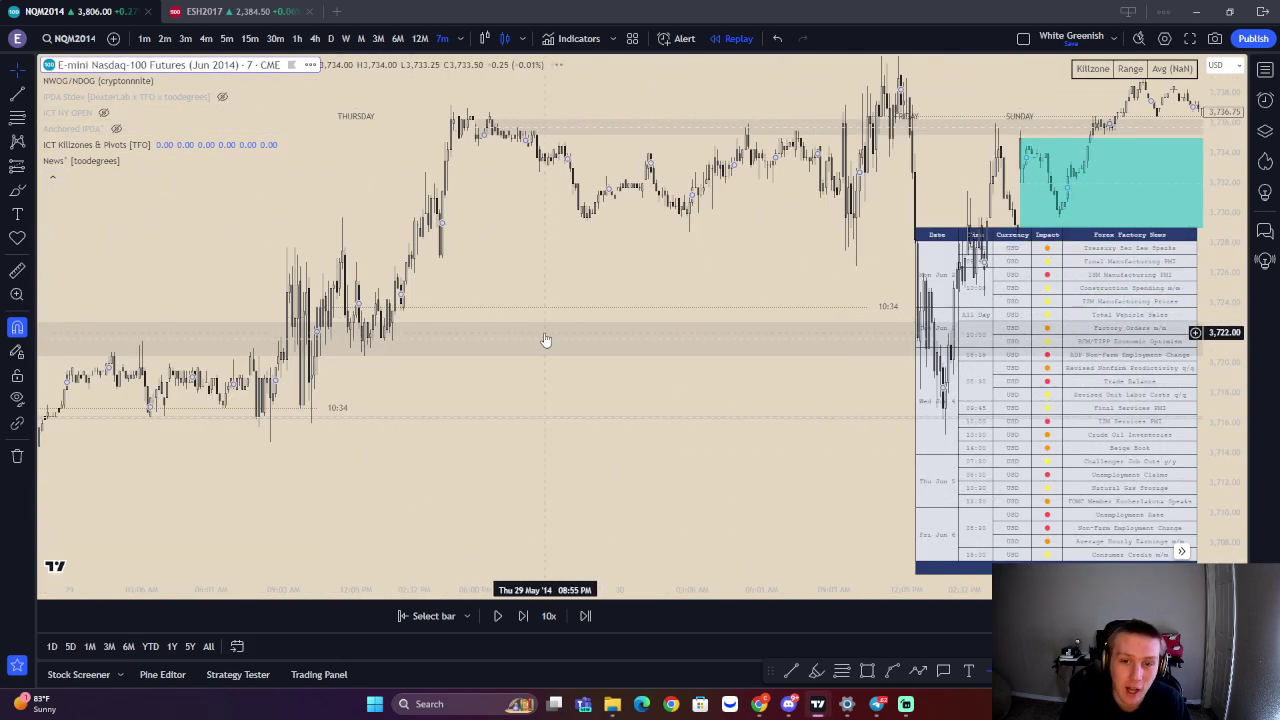
scroll(640, 345, left, 2)
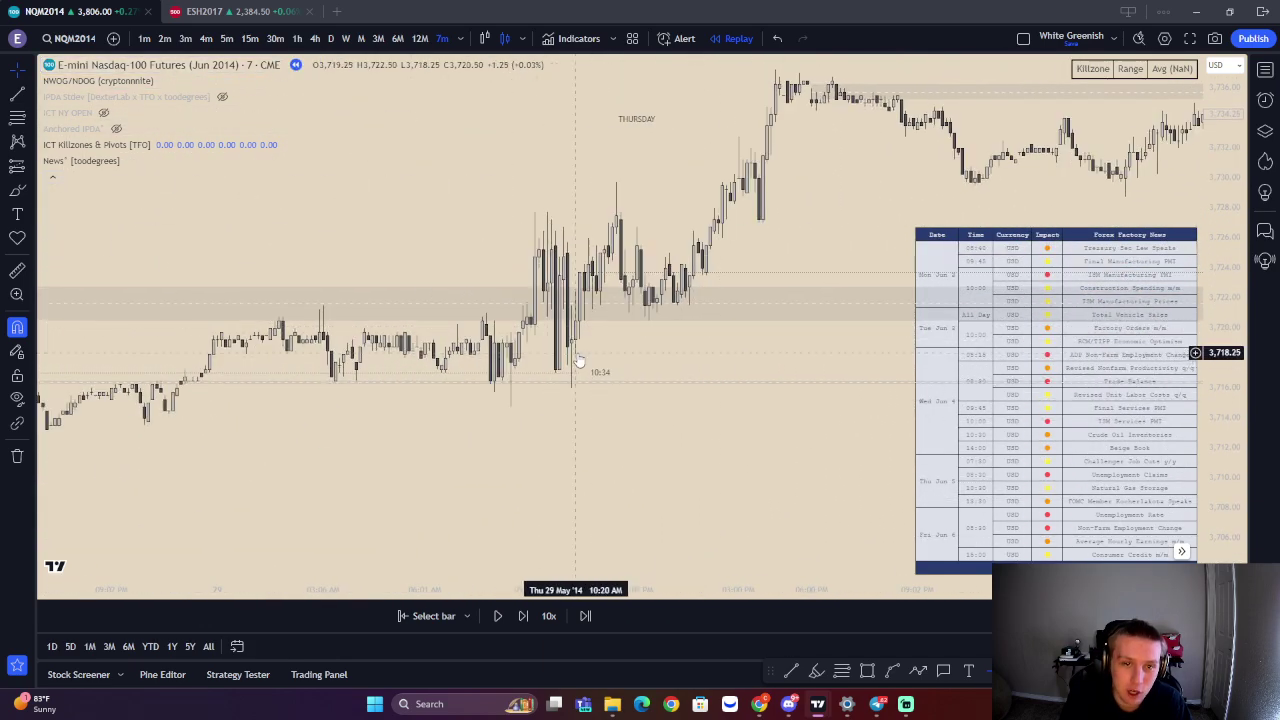
scroll(441, 383, left, 10)
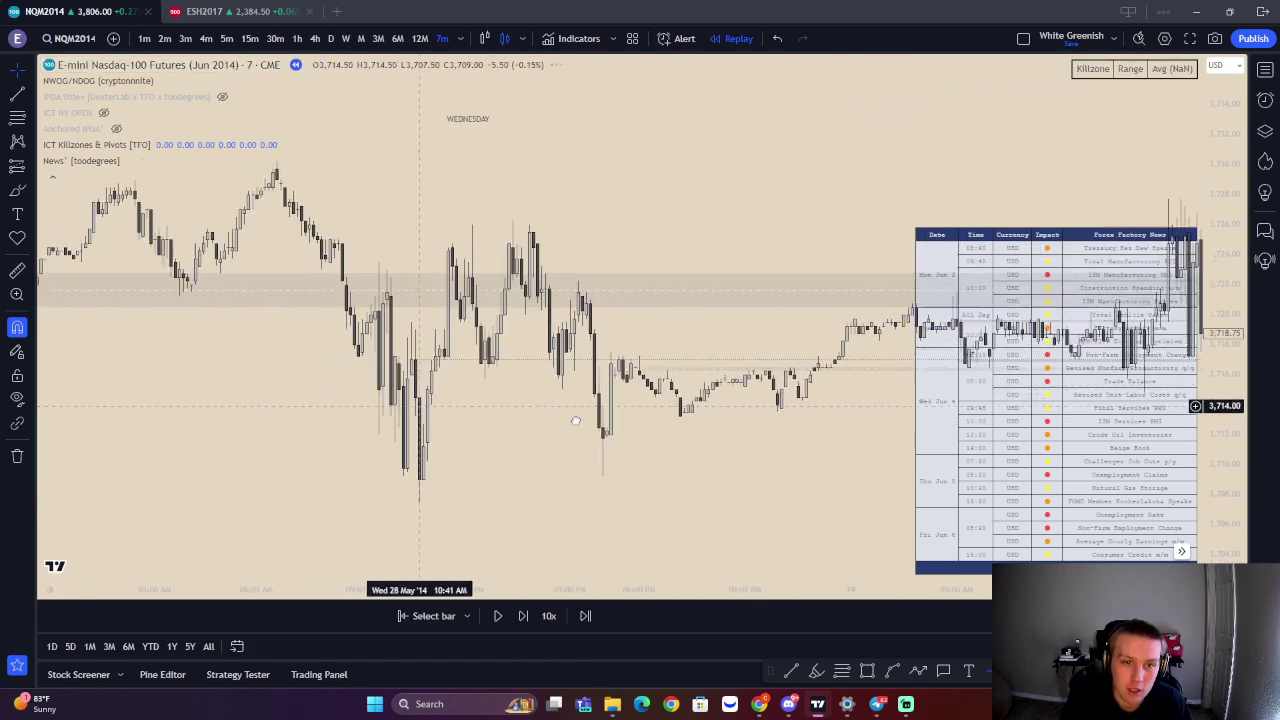
scroll(499, 395, left, 10)
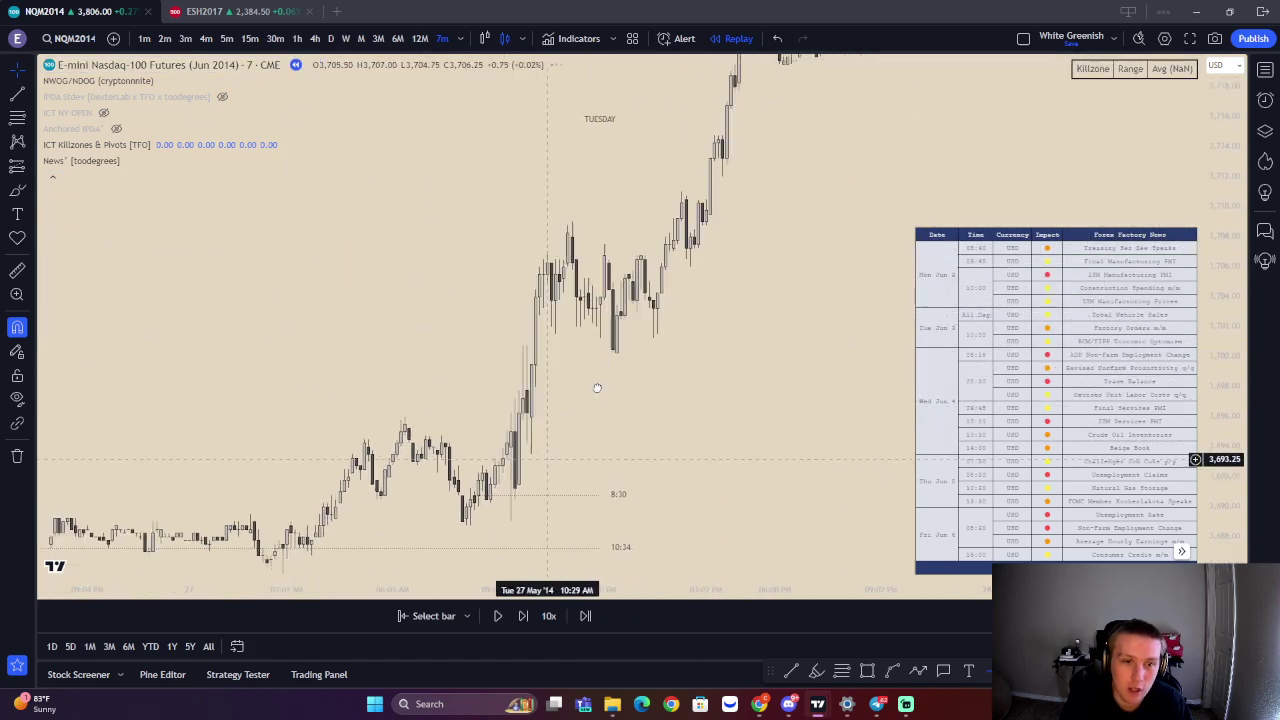
scroll(566, 424, left, 10)
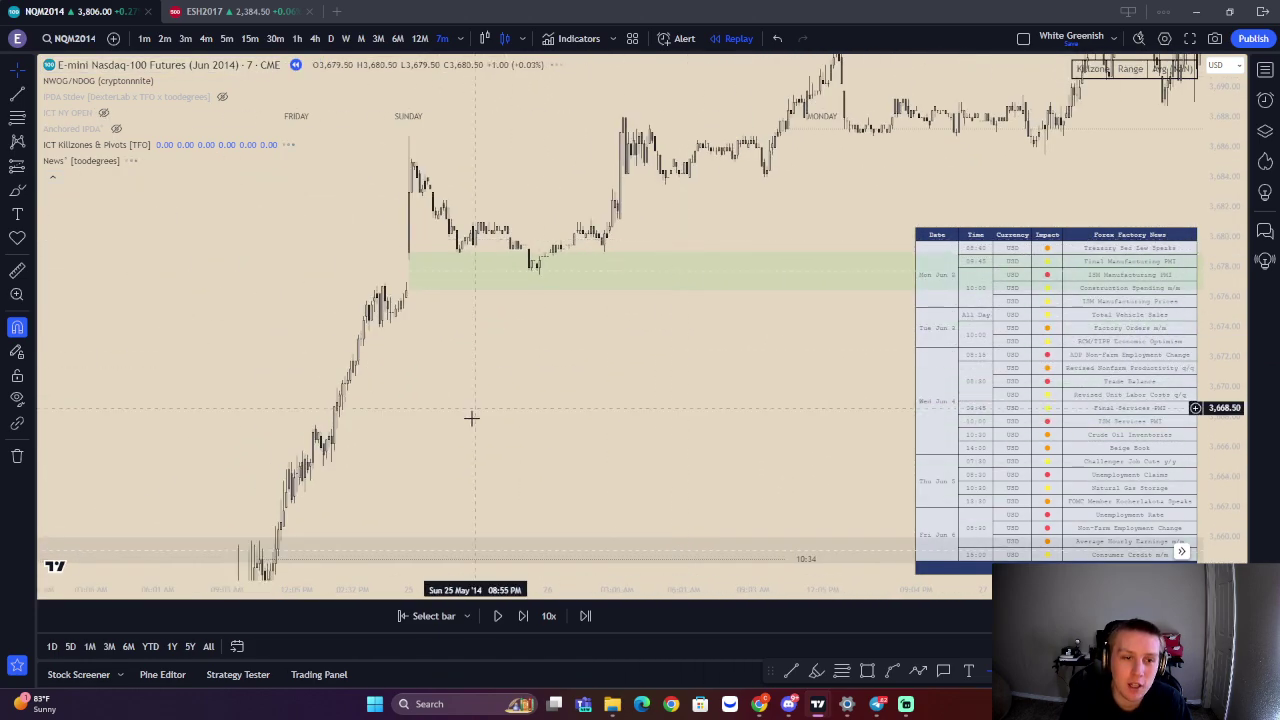
scroll(543, 236, left, 5)
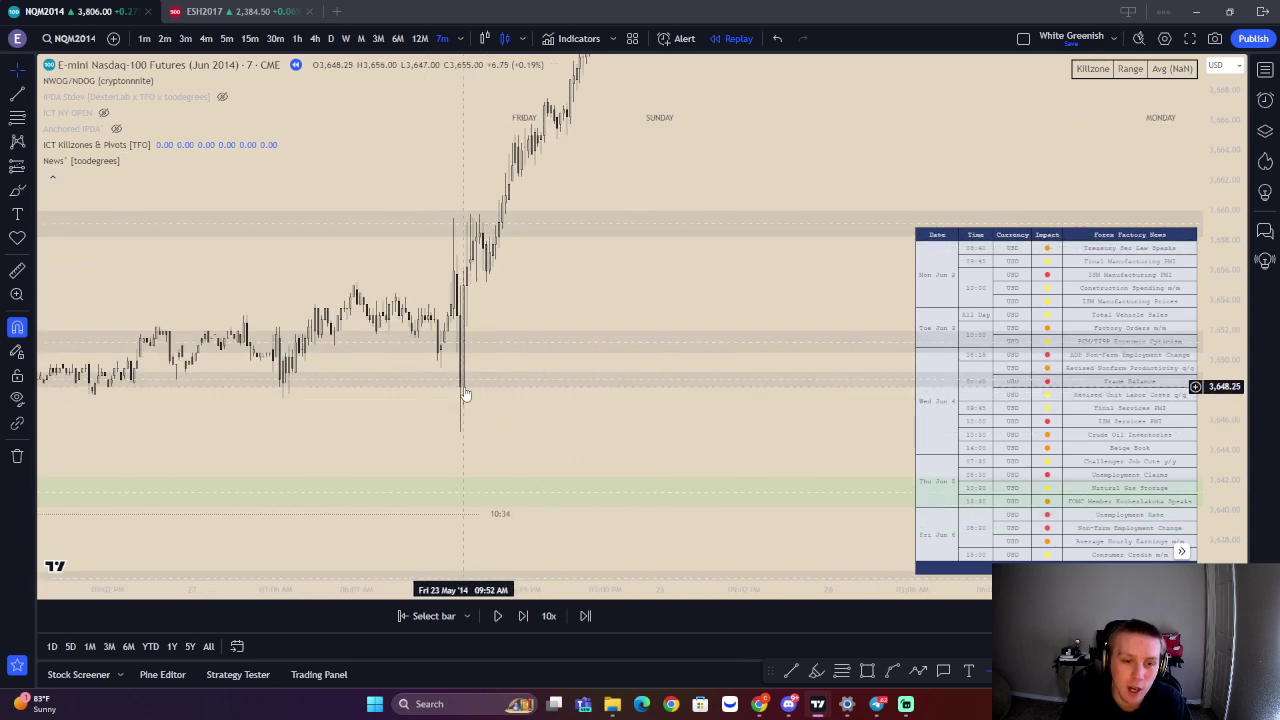
Examine price reactions at the gap zones on Thursday 22 and Wednesday 21 May 2014
scroll(461, 397, left, 10)
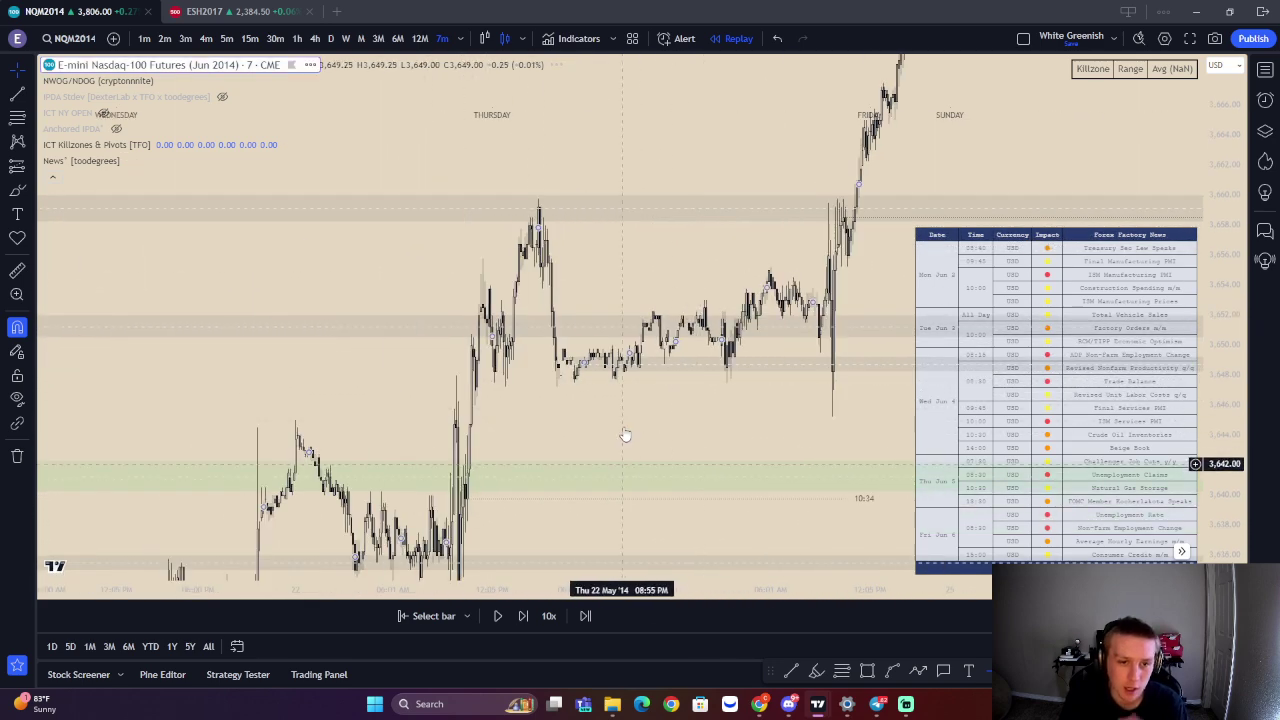
drag(537, 434, 632, 380)
scroll(570, 280, up, 1)
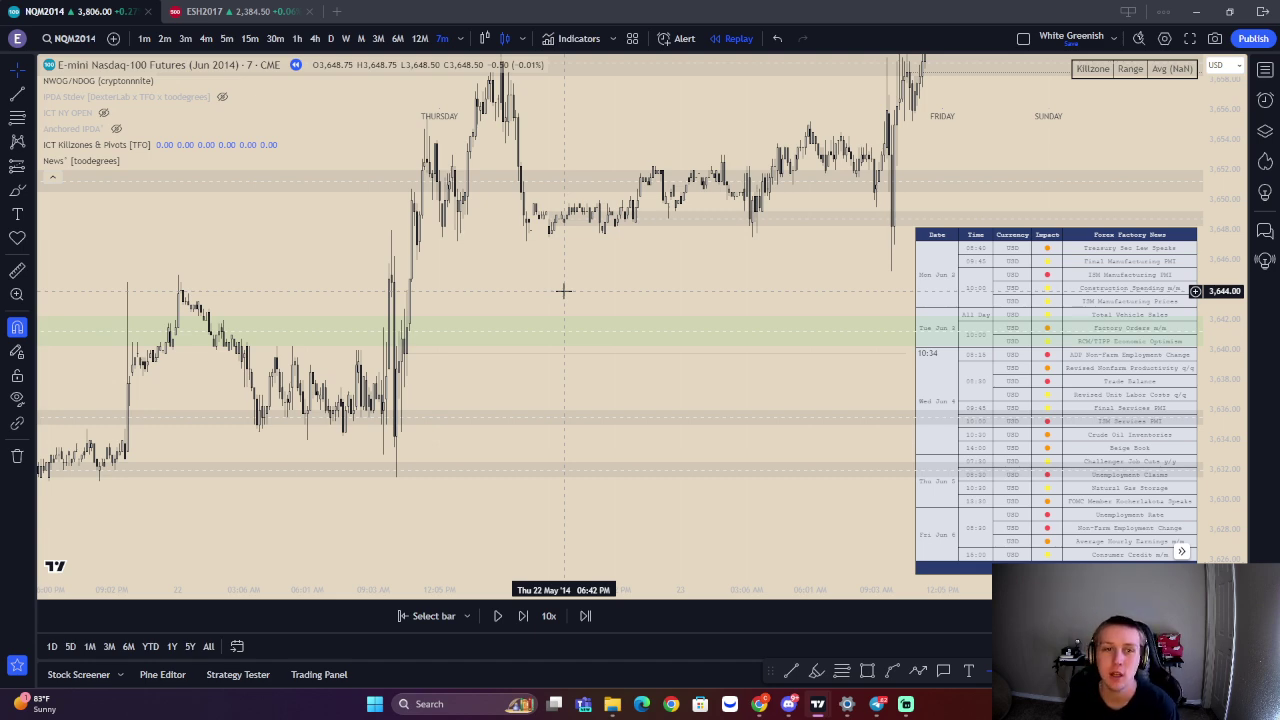
drag(563, 291, 869, 353)
scroll(869, 352, up, 2)
drag(618, 265, 756, 282)
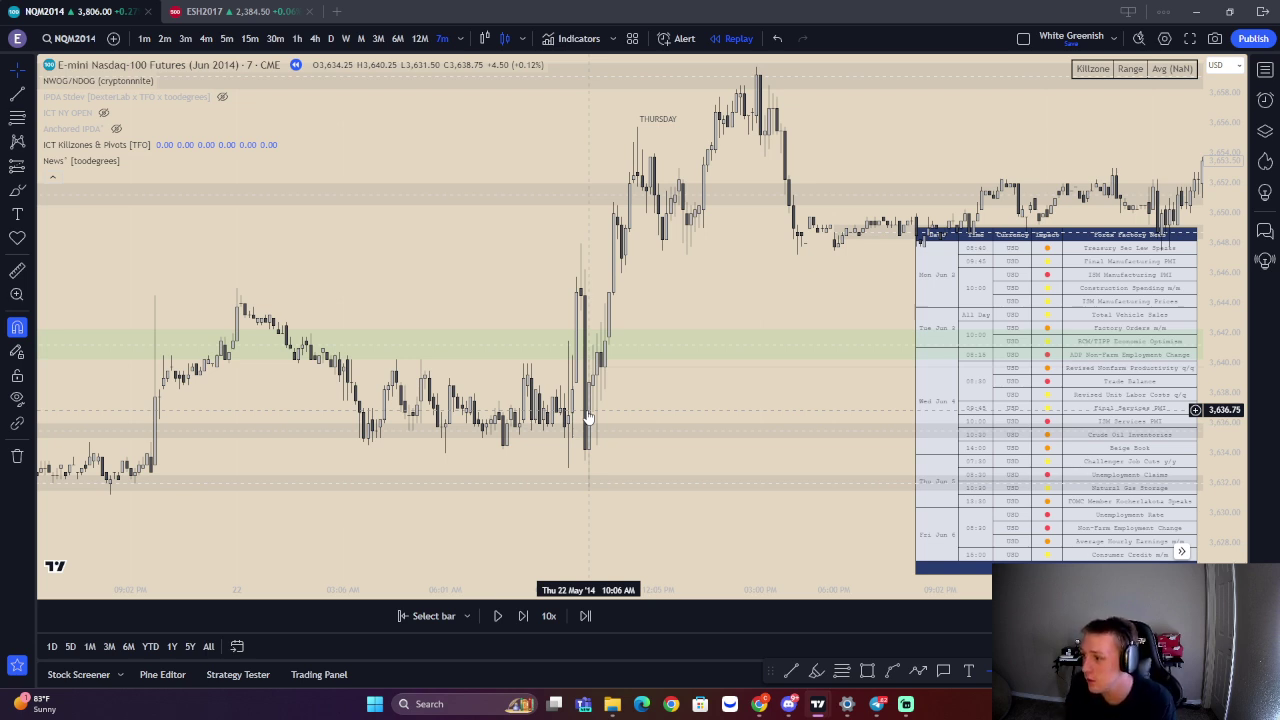
drag(489, 316, 643, 203)
drag(476, 383, 541, 316)
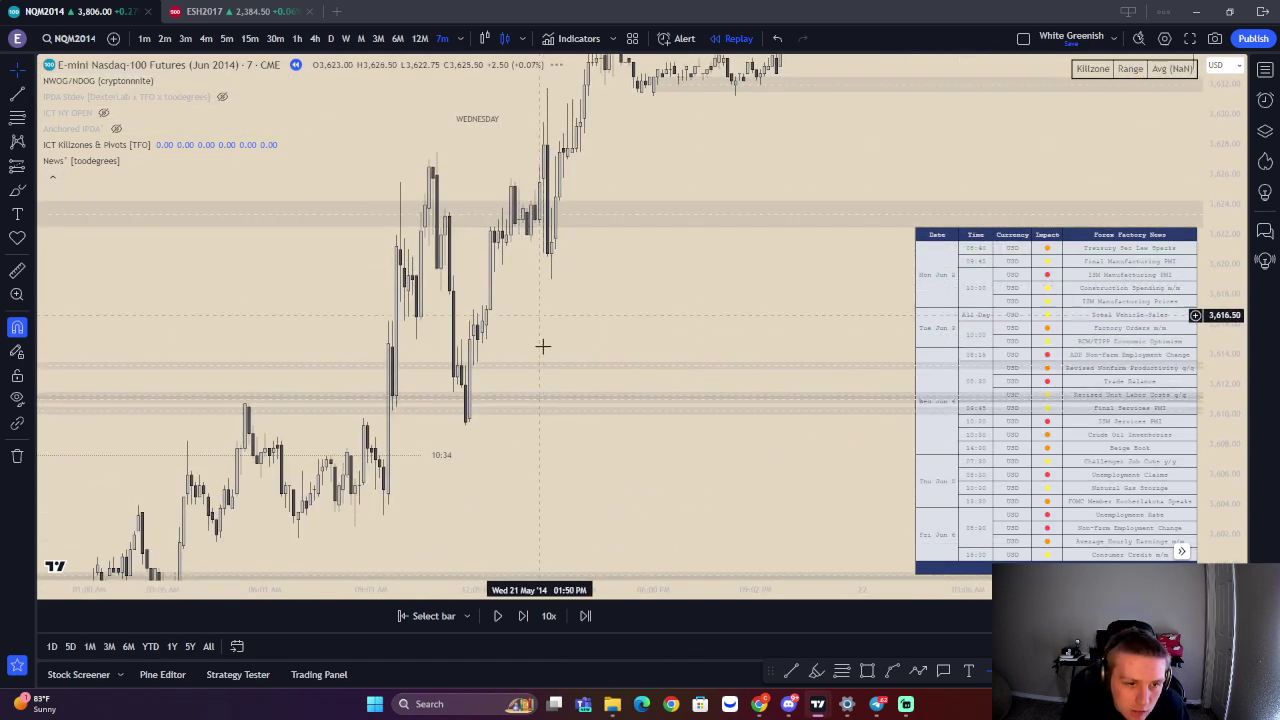
Restart the bar replay from the evening of Wednesday 21 May 2014 to compare that day's news markers with price
click(433, 616)
click(719, 381)
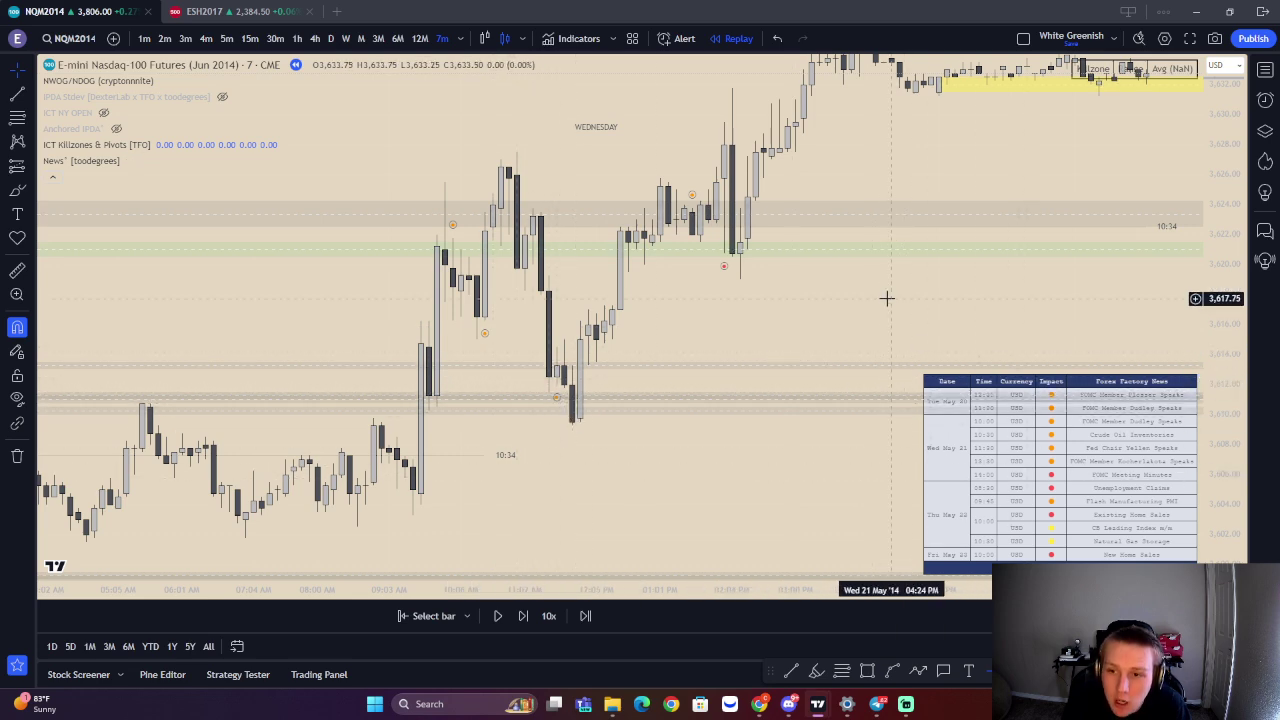
scroll(843, 331, down, 3)
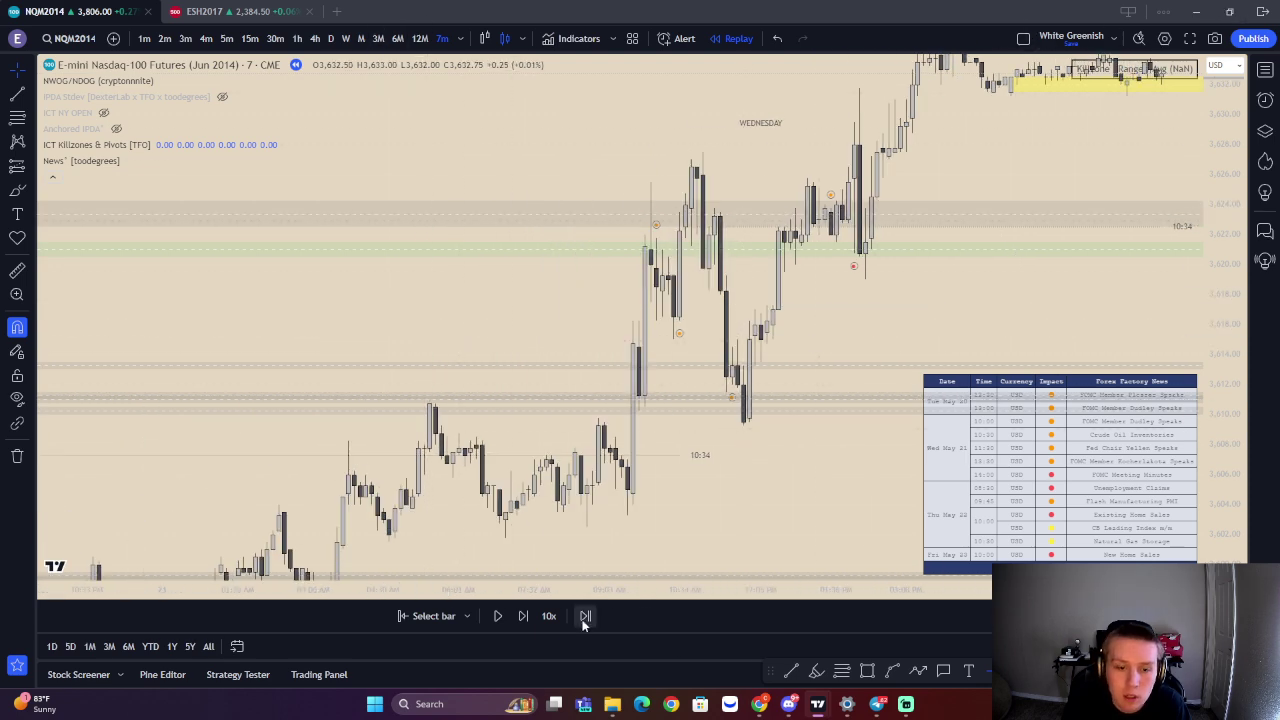
Switch to Chrome, search the web for "fomc meetings 2014" and open the Federal Reserve's 2014 page
mouse_move(752, 708)
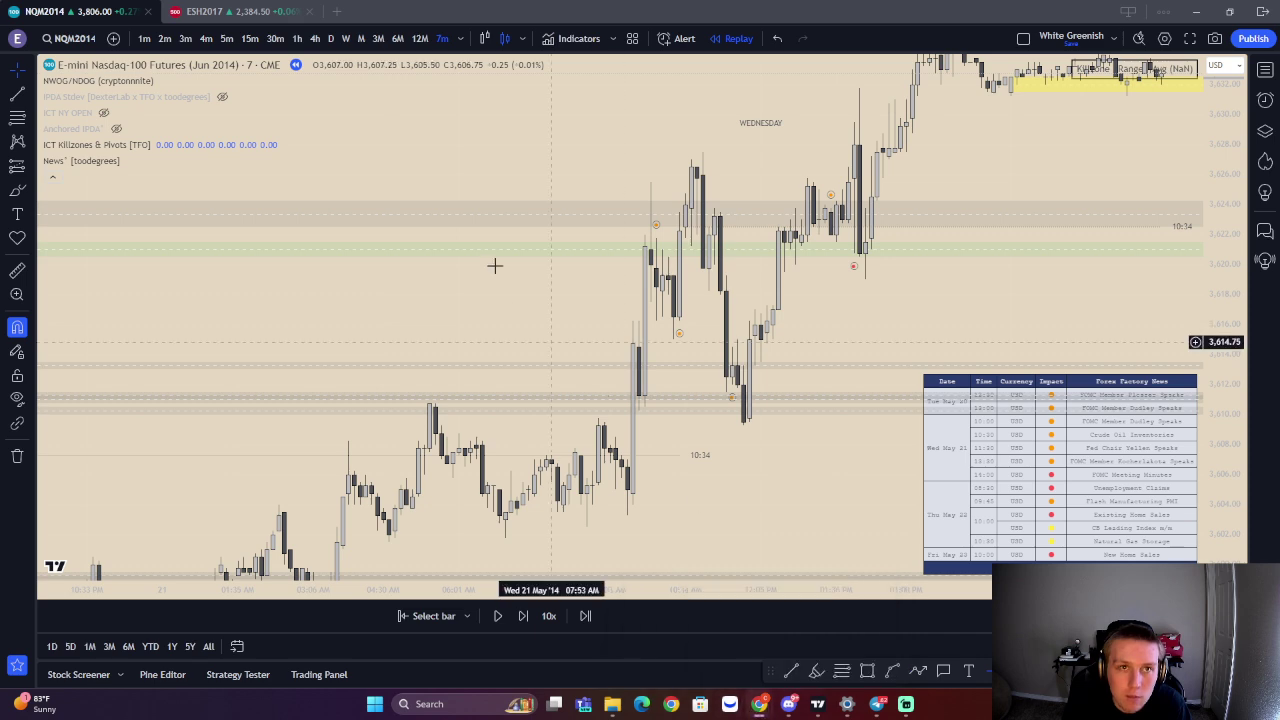
drag(800, 0, 680, 122)
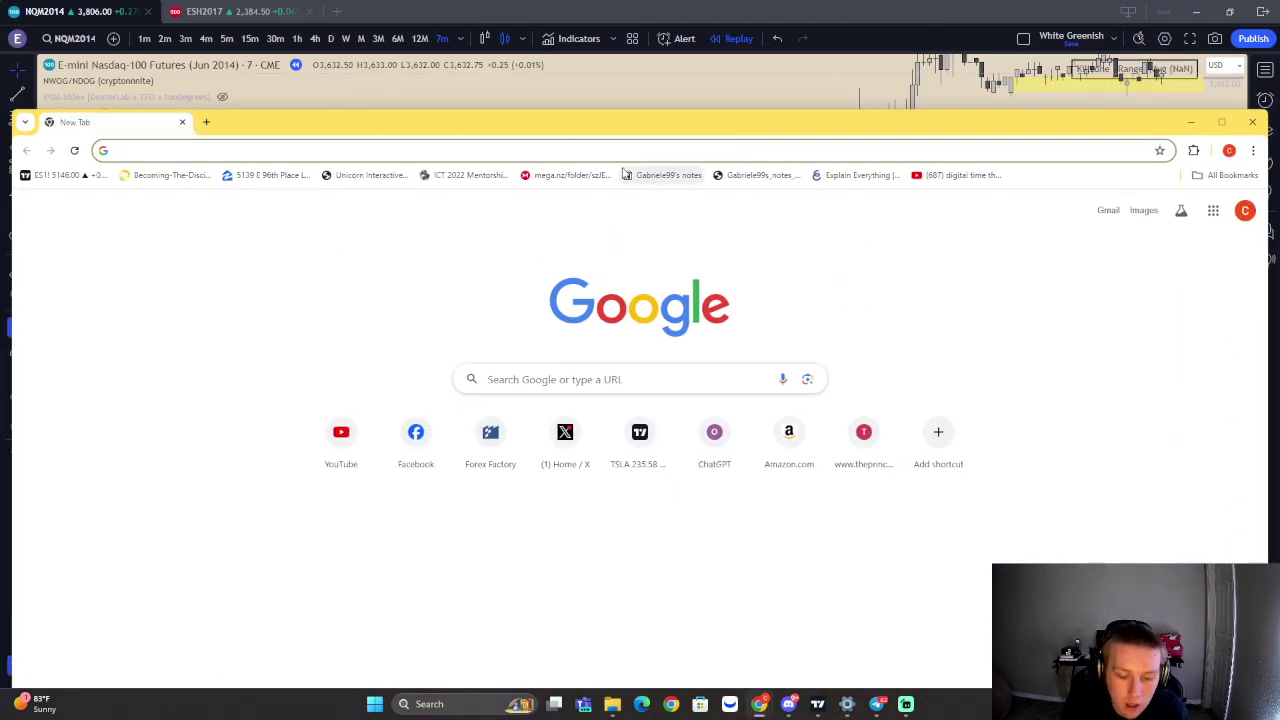
text(fomc d)
key(BackSpace)
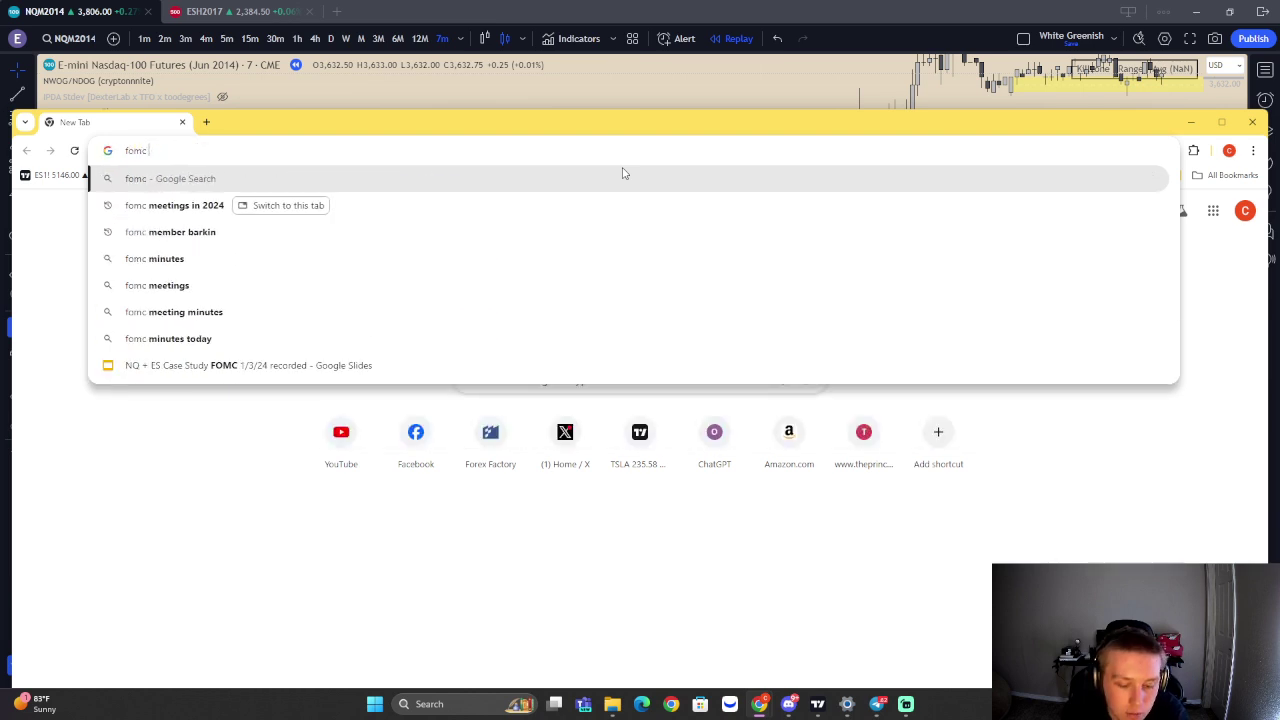
text(meetings 2014)
key(Return)
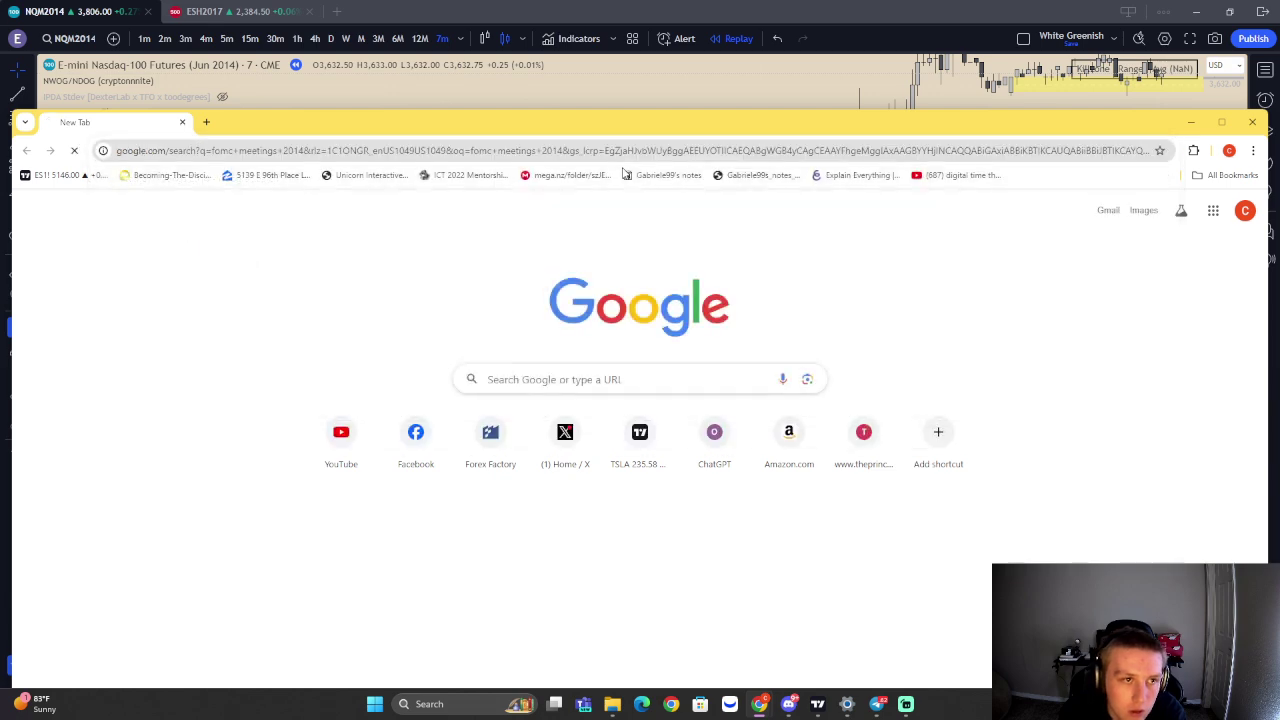
click(210, 313)
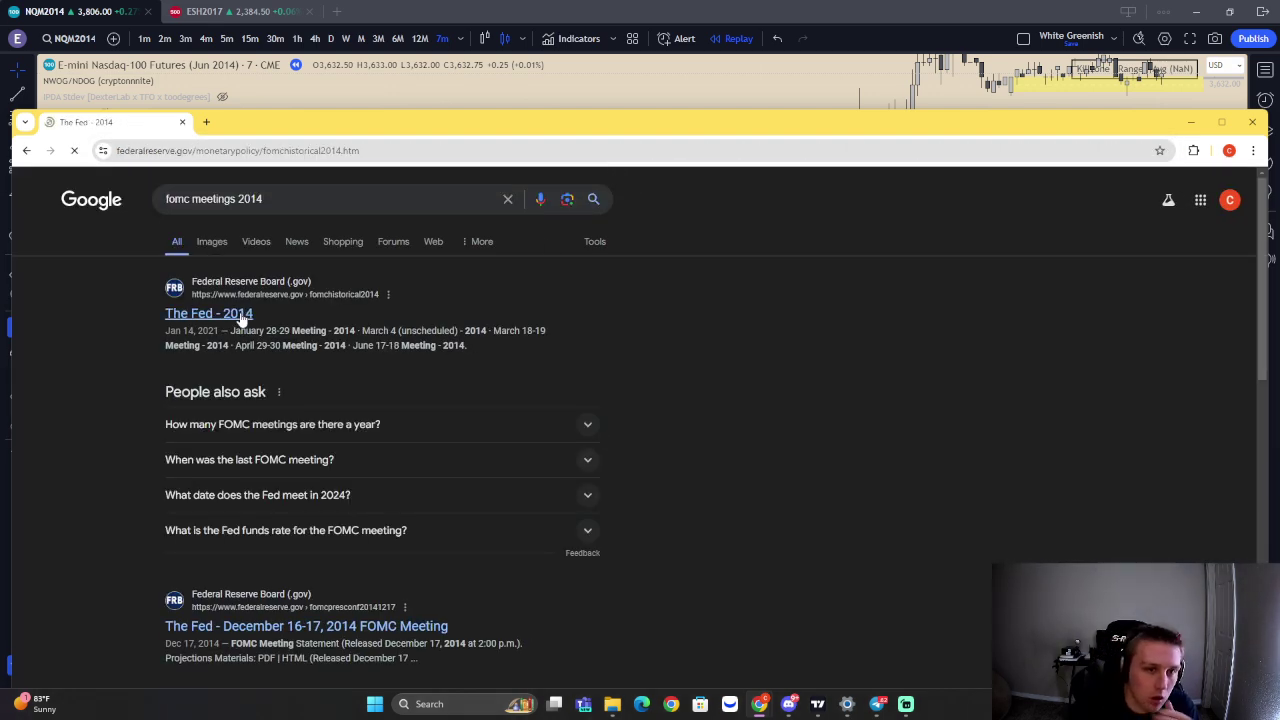
Check the 2014 FOMC meeting and minutes release dates on the Fed page, and return to the TradingView chart
scroll(700, 483, down, 3)
scroll(697, 477, down, 6)
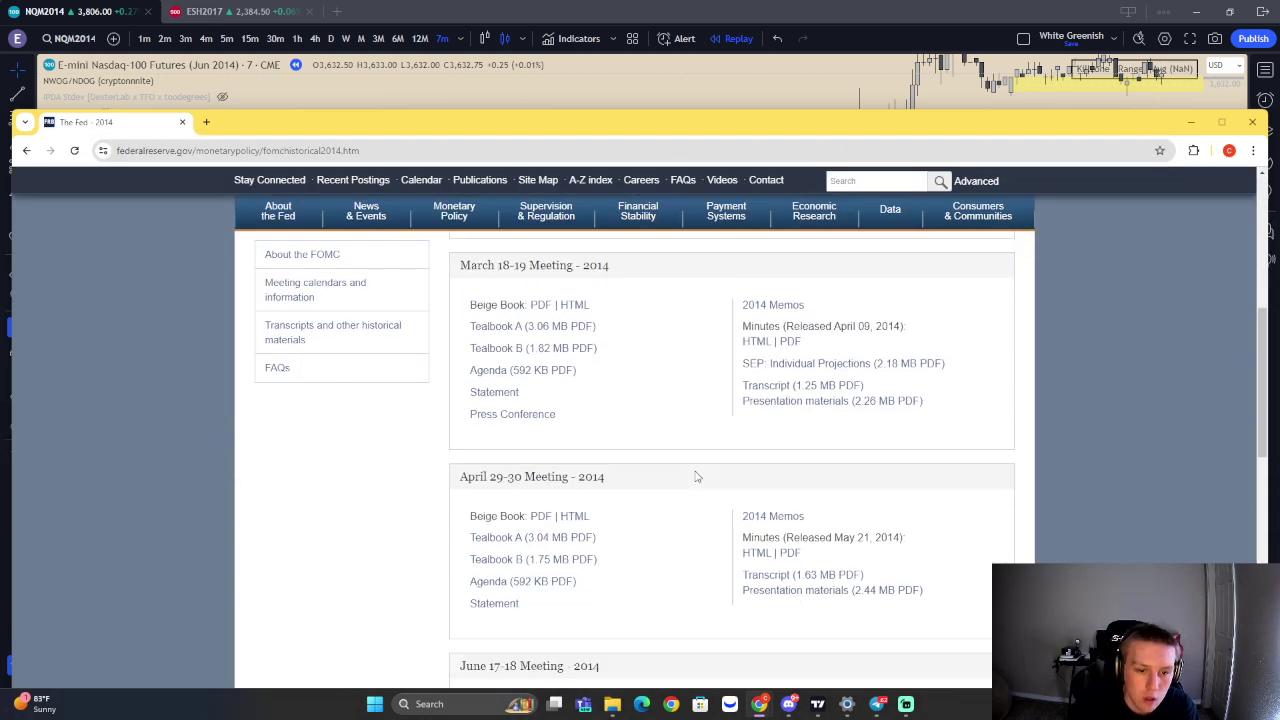
scroll(686, 478, down, 2)
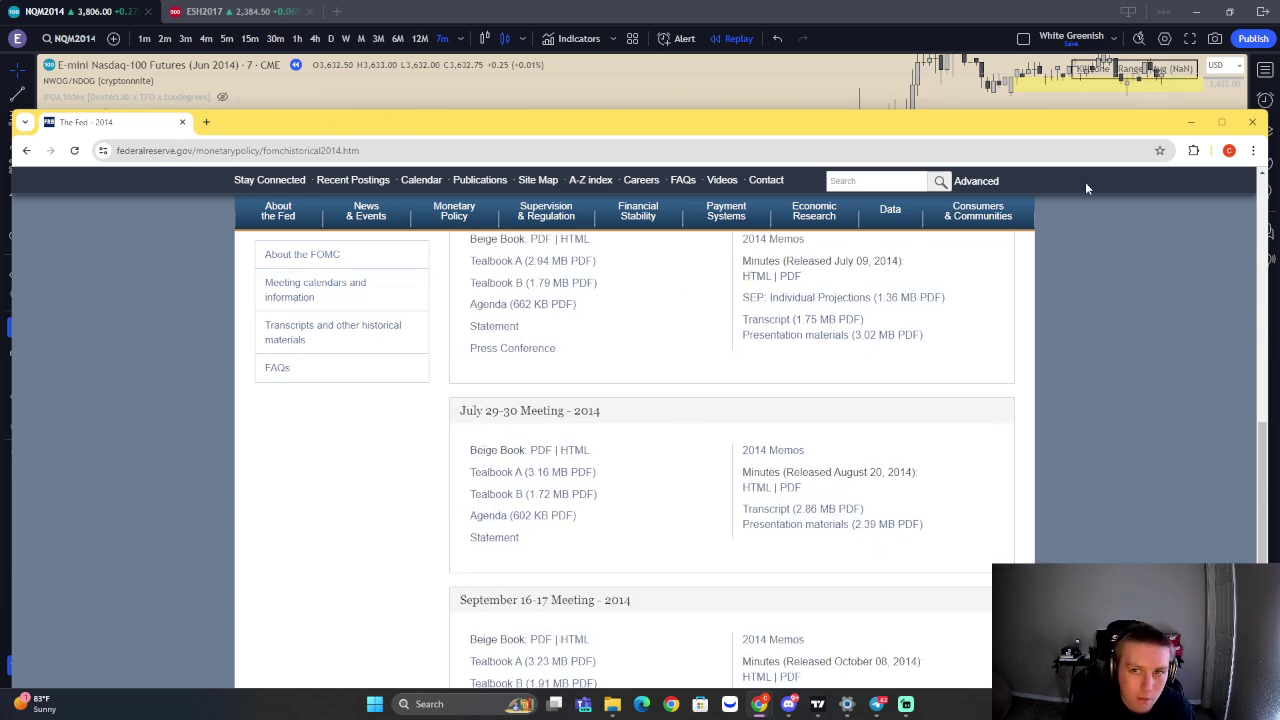
click(1191, 122)
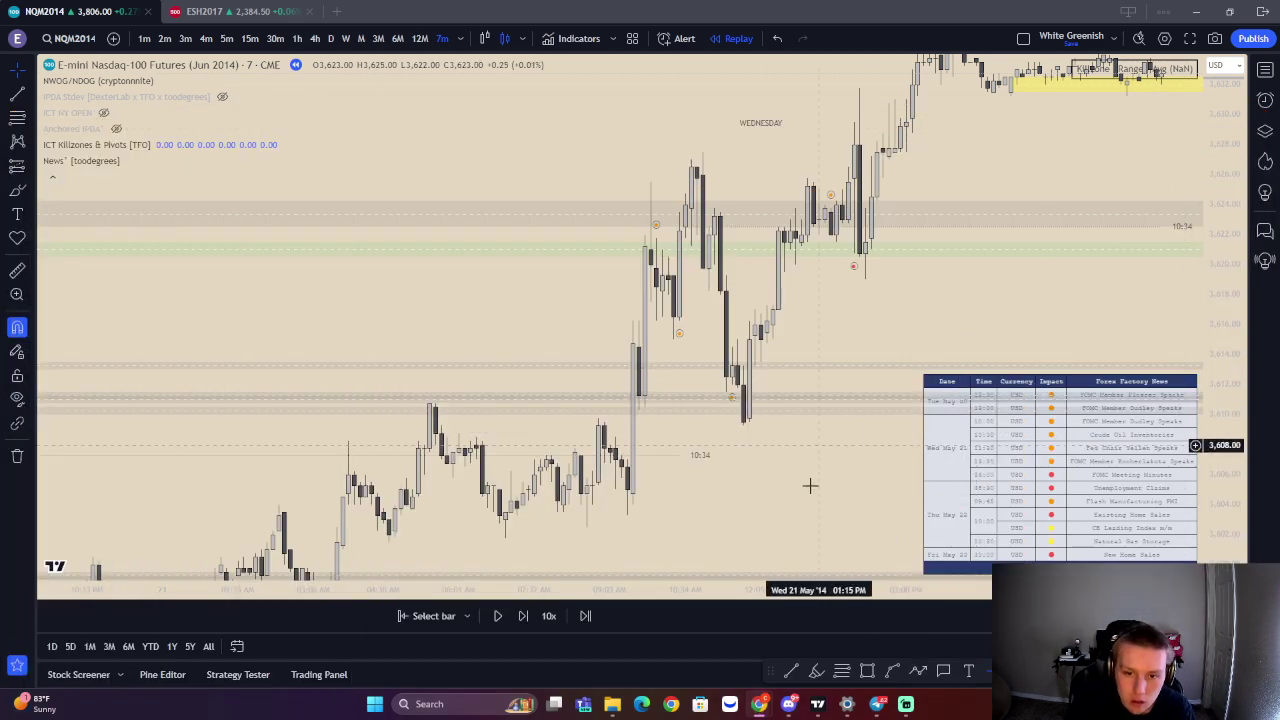
Switch back to the Fed page in Chrome, recheck the January to April 2014 meeting entries, and return to the TradingView chart
mouse_move(760, 704)
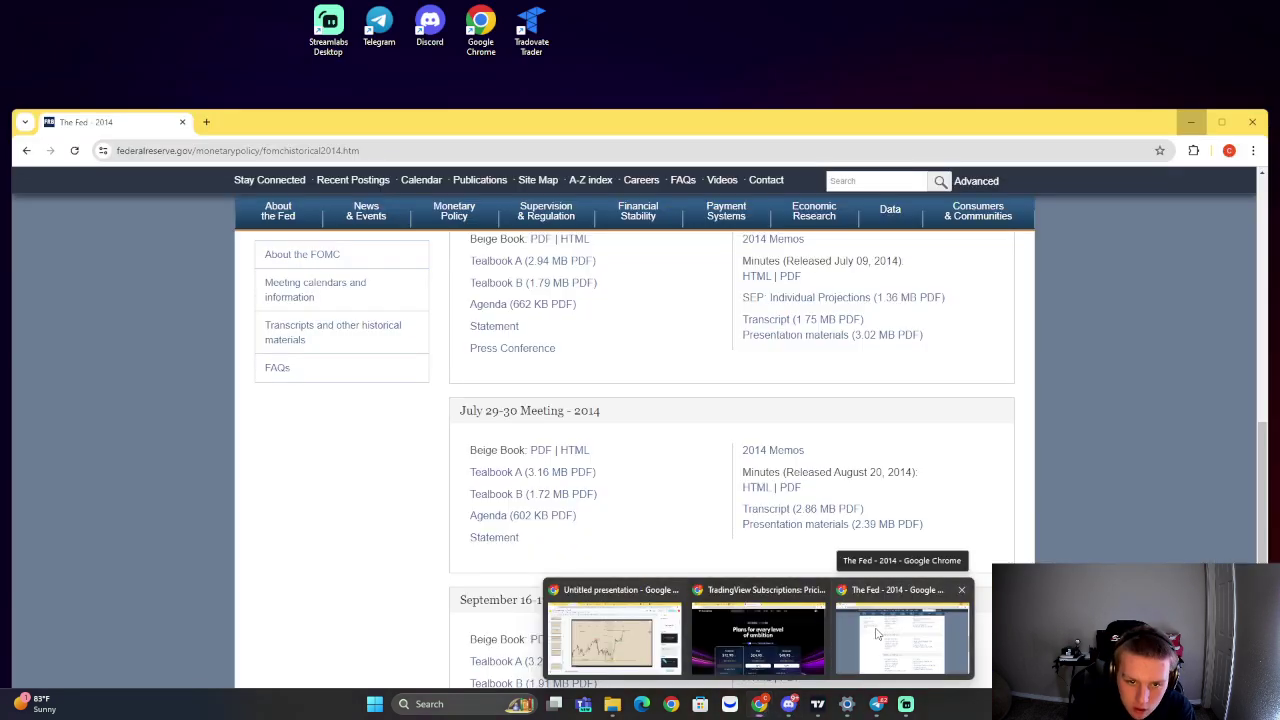
click(885, 636)
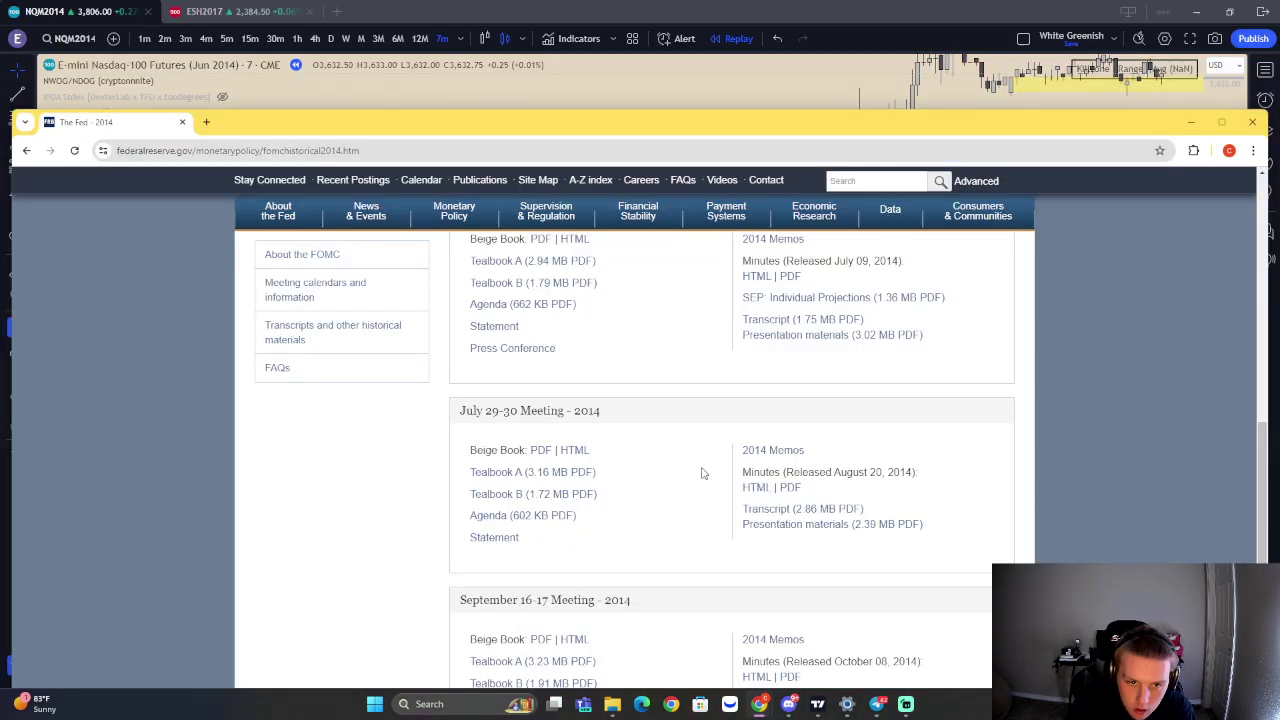
scroll(702, 473, up, 8)
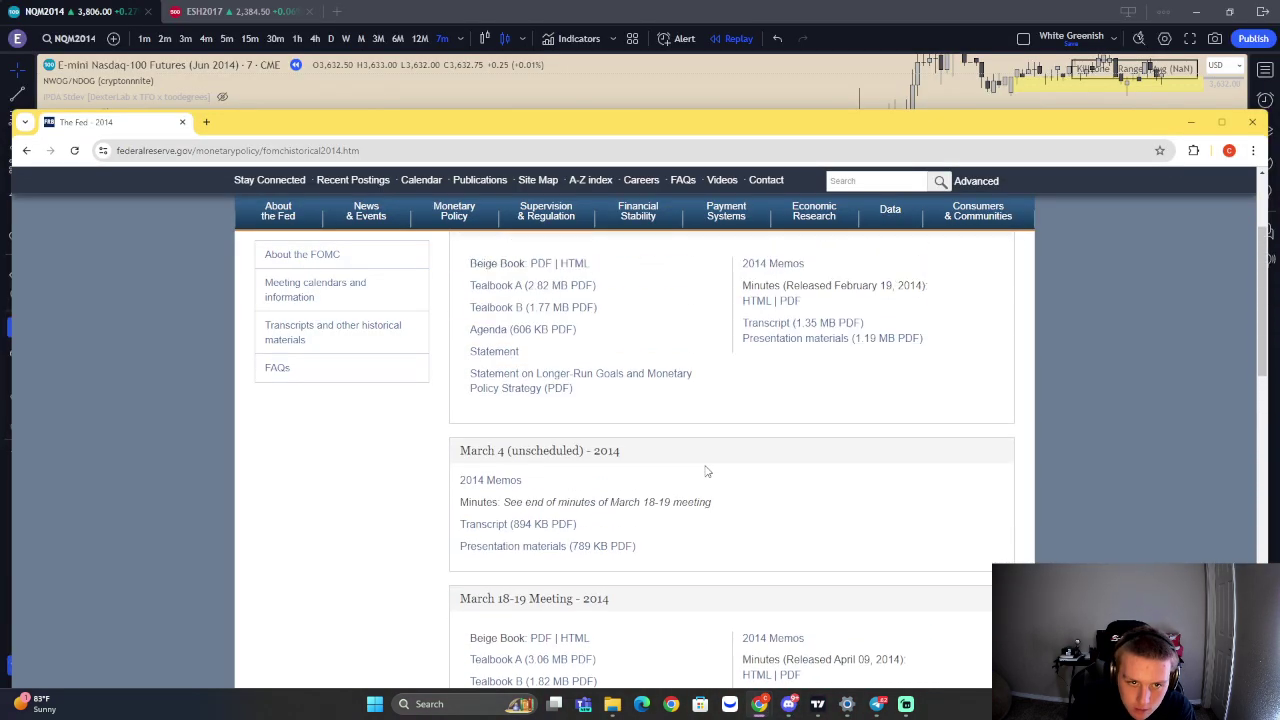
scroll(706, 471, up, 3)
scroll(705, 471, down, 3)
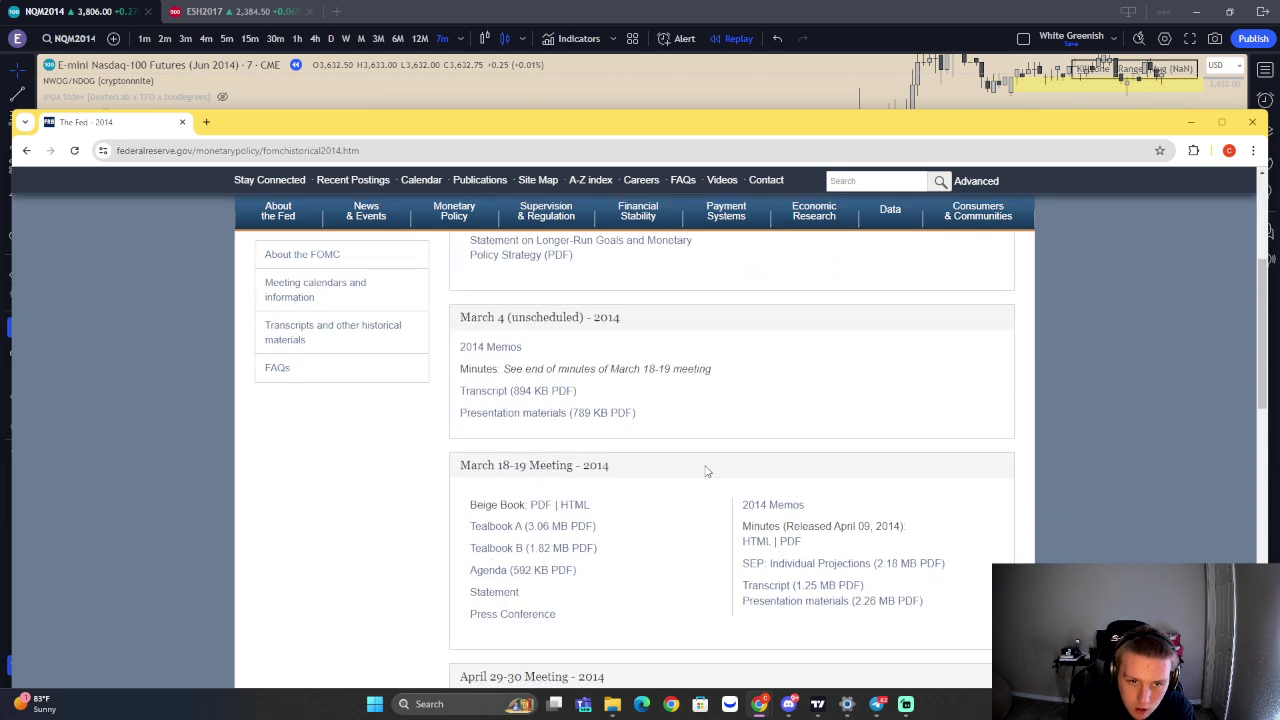
scroll(707, 468, down, 2)
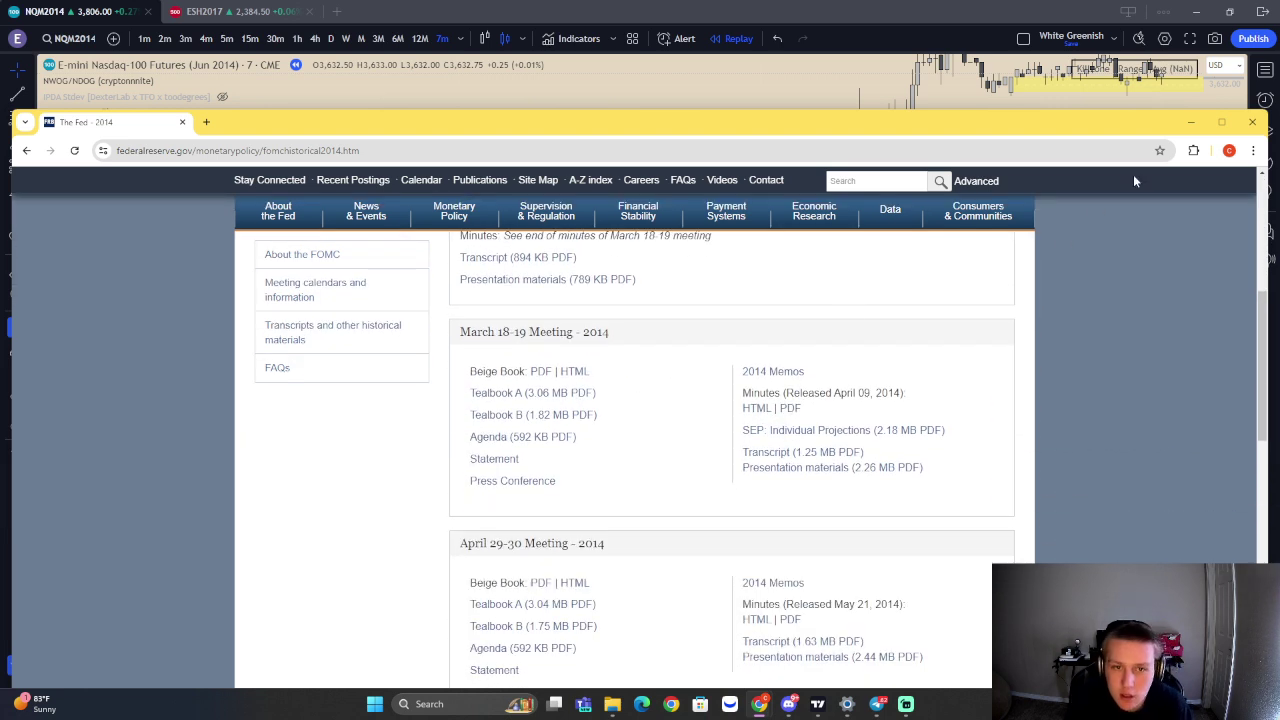
click(1193, 122)
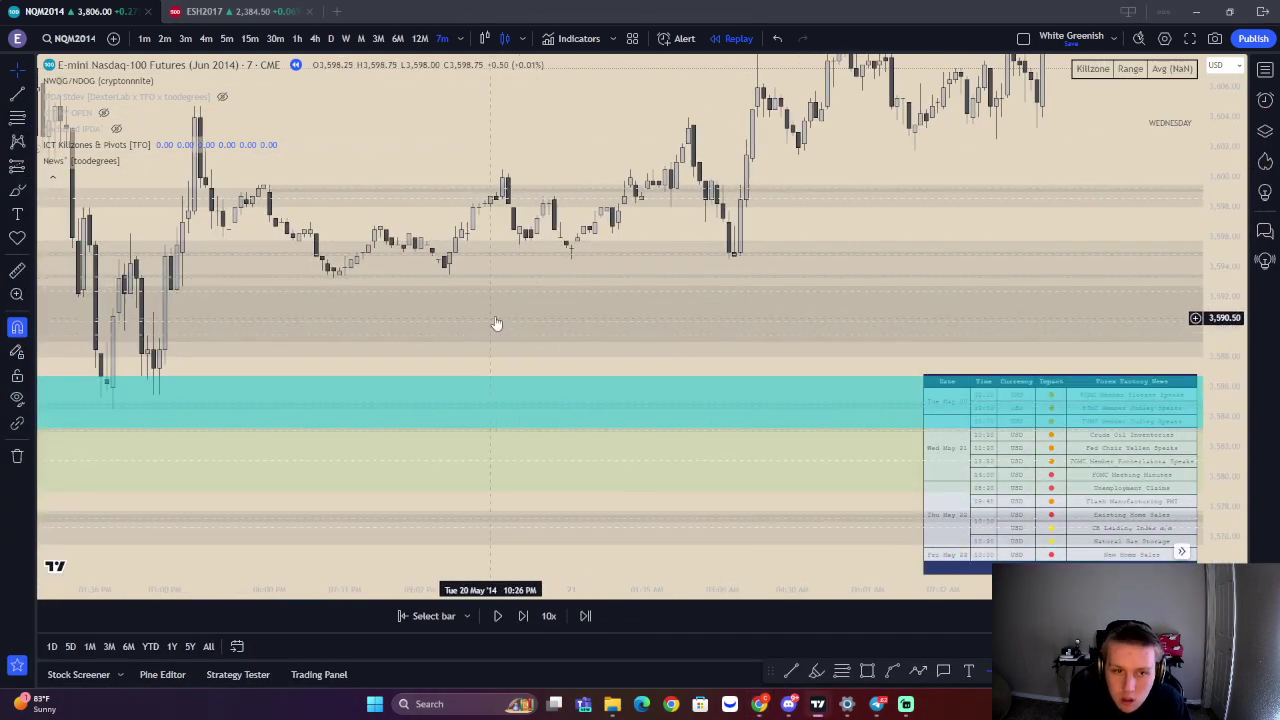
Examine price reactions at the opening gap zones and news markers on Tuesday 20 May 2014
drag(523, 309, 589, 517)
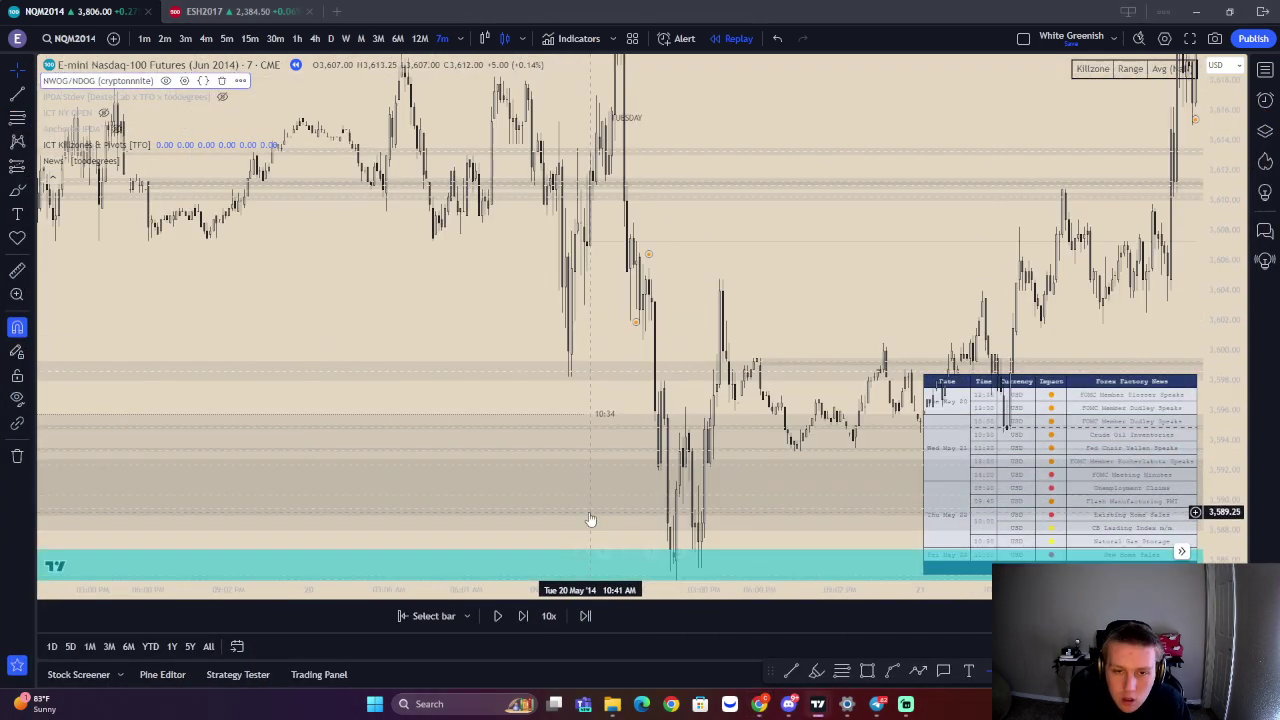
drag(671, 396, 684, 520)
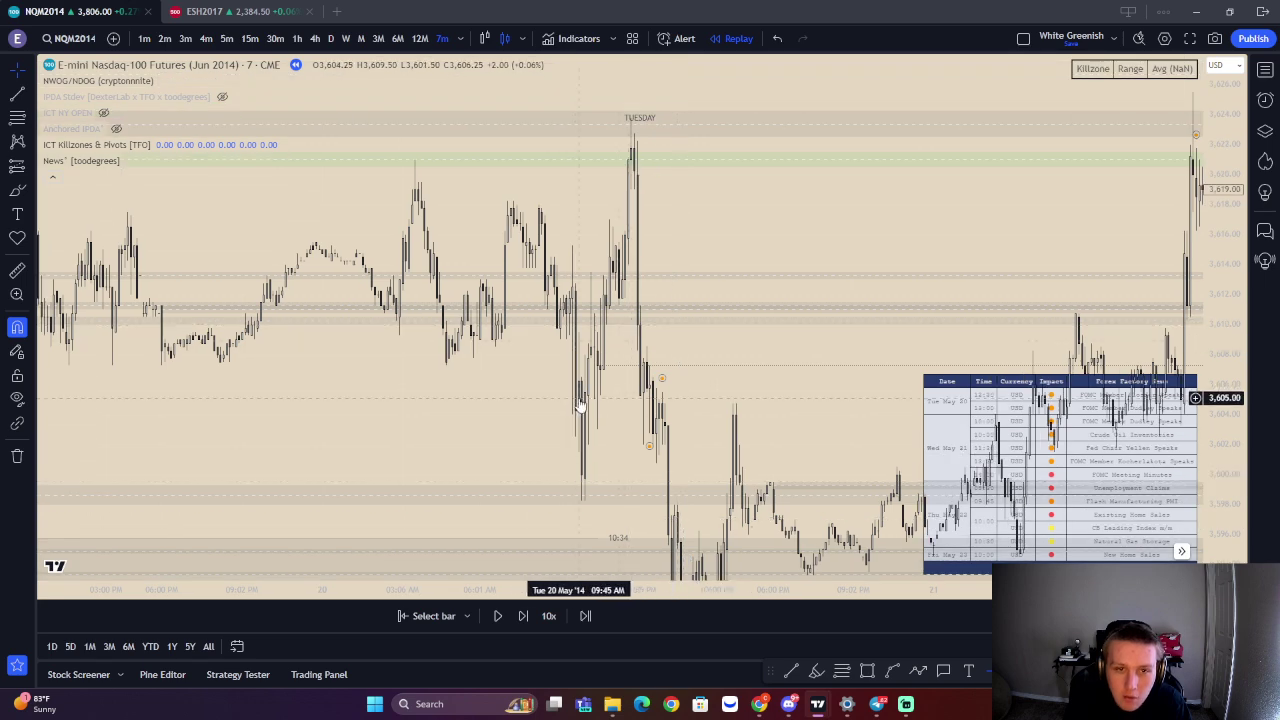
drag(657, 306, 659, 180)
drag(717, 483, 713, 378)
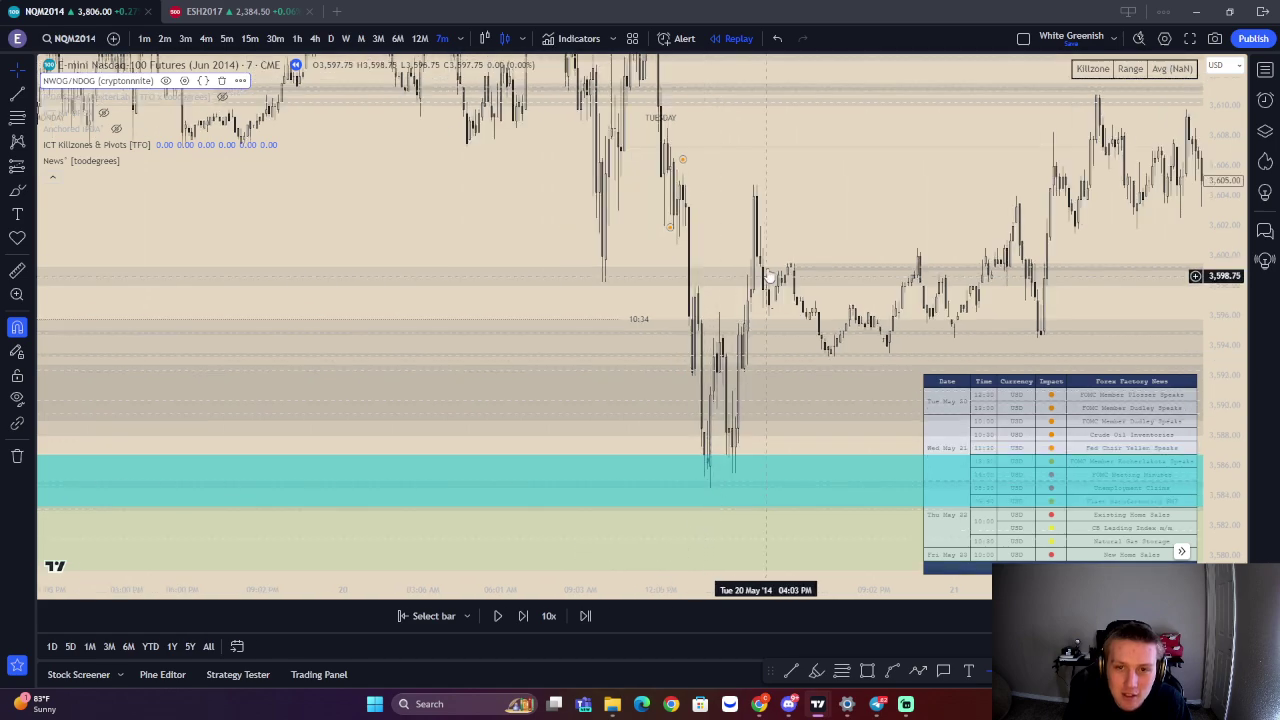
Review the Monday 19 May 2014 price move through the weekly and daily opening gap zones
drag(766, 262, 1150, 490)
scroll(600, 370, down, 4)
drag(590, 365, 630, 200)
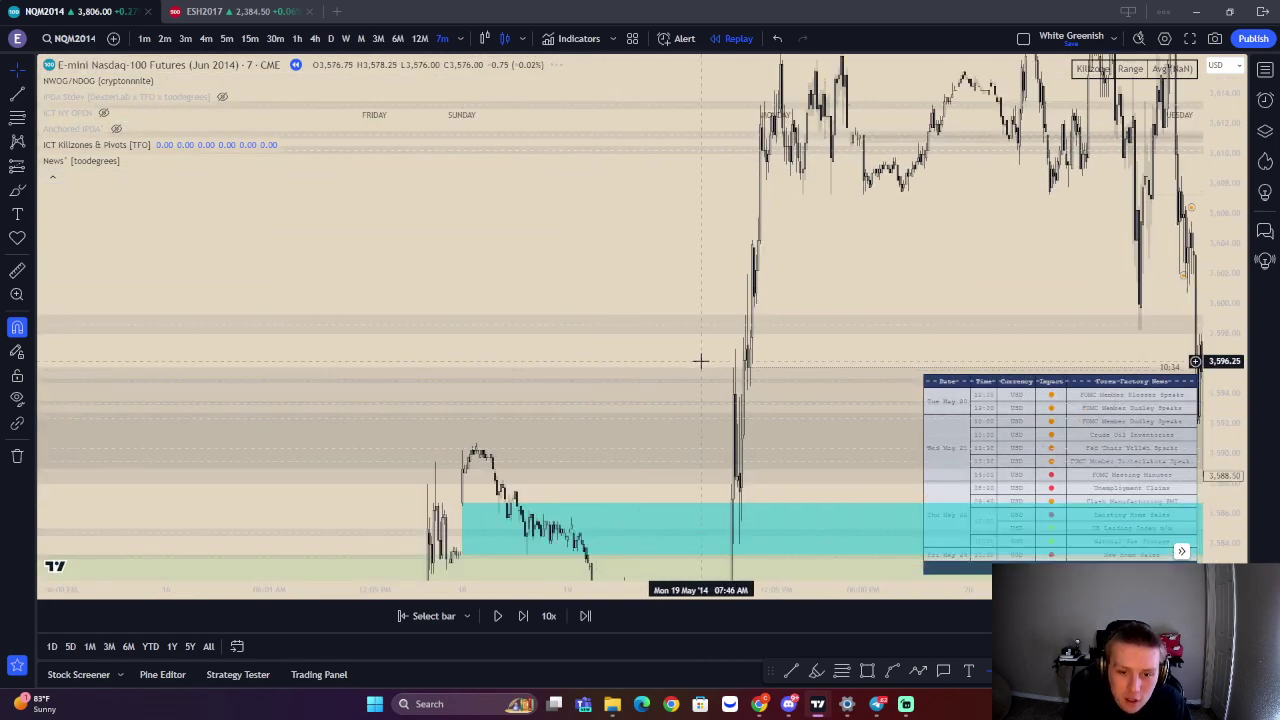
drag(700, 362, 691, 171)
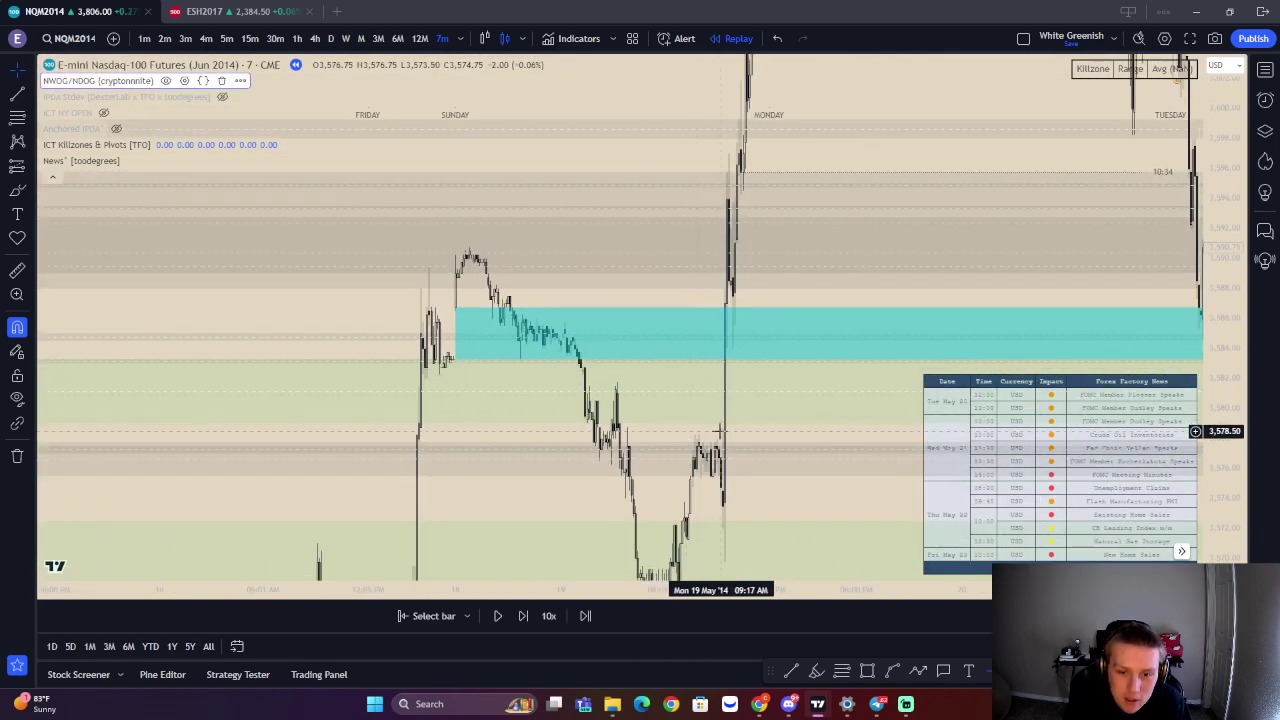
drag(719, 432, 737, 230)
Review price against the gap zones backward from Friday 16 to Wednesday 14 May 2014
drag(484, 381, 646, 388)
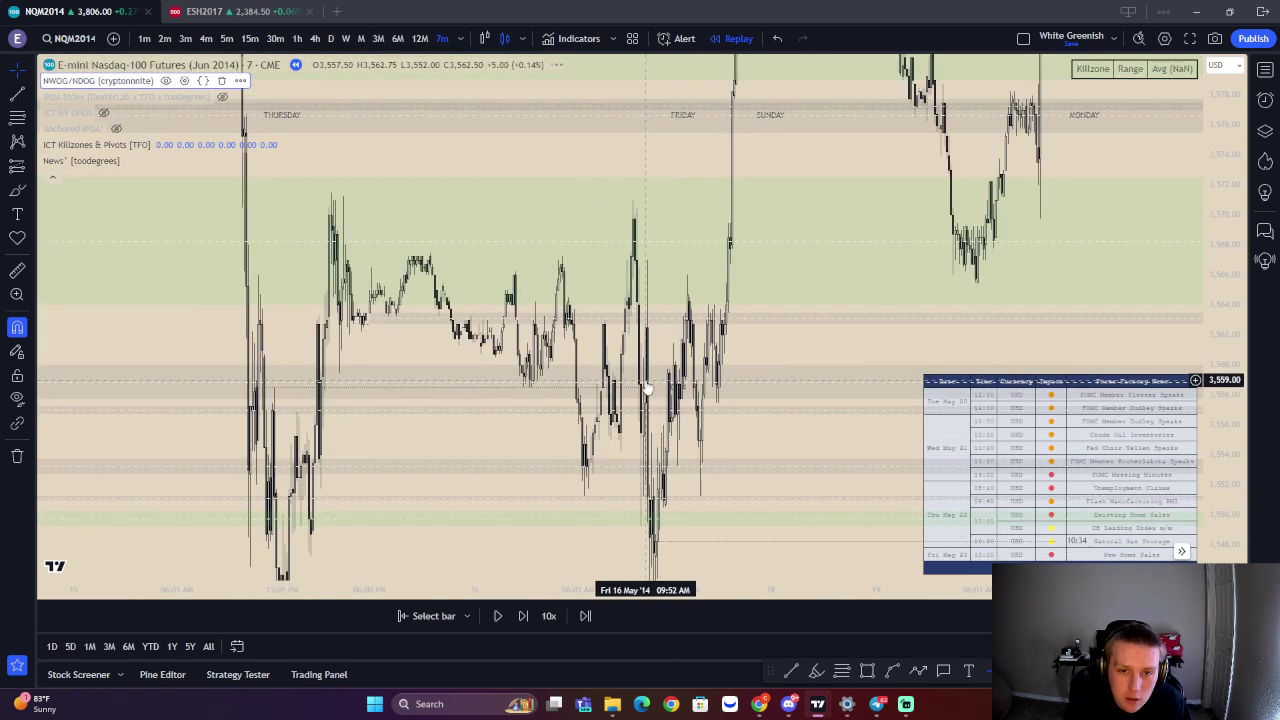
scroll(650, 386, up, 3)
drag(525, 406, 823, 416)
drag(398, 384, 688, 716)
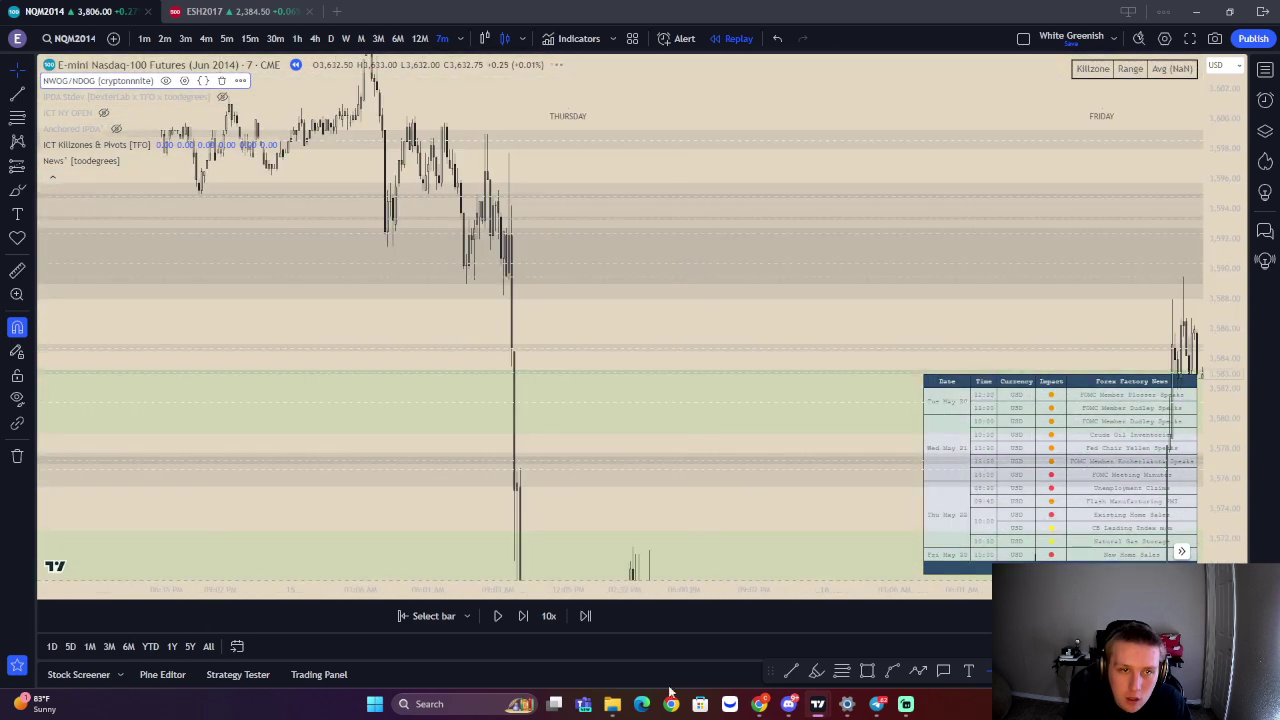
scroll(510, 320, left, 6)
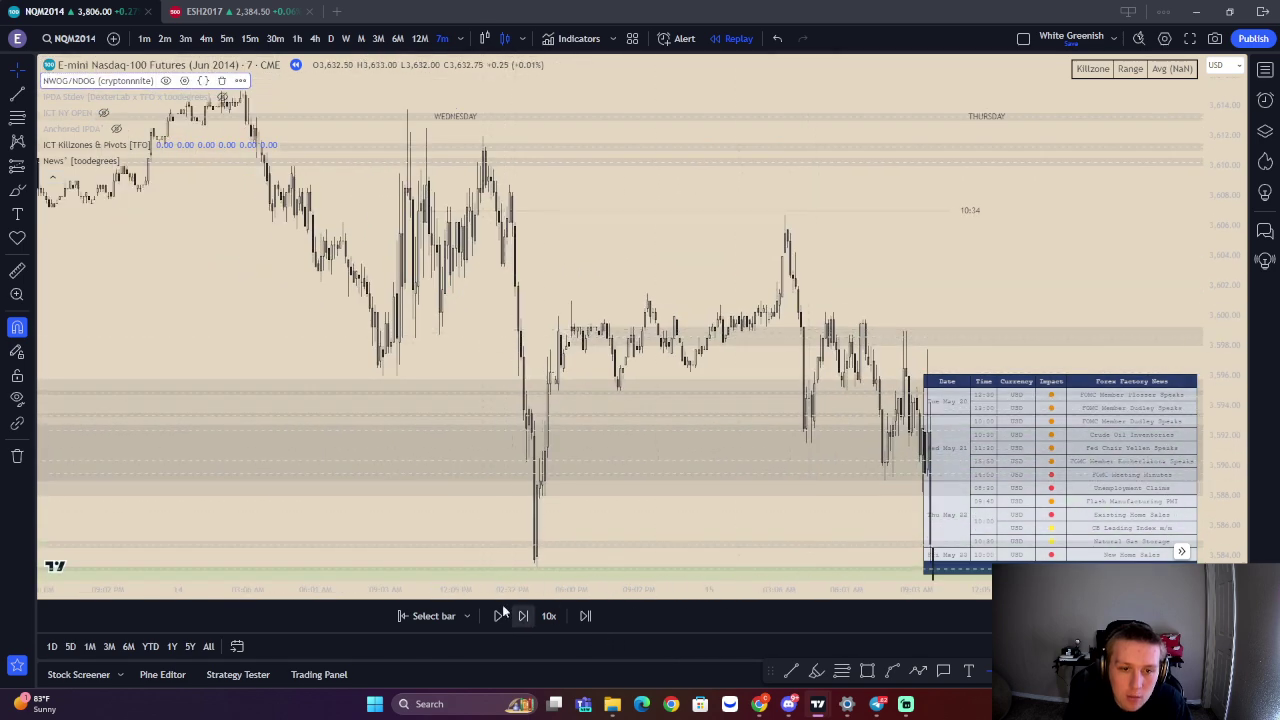
Restart the bar replay from the evening of Wednesday 14 May 2014 to load that week's news events
click(439, 616)
click(688, 500)
scroll(760, 465, up, 2)
drag(783, 441, 426, 461)
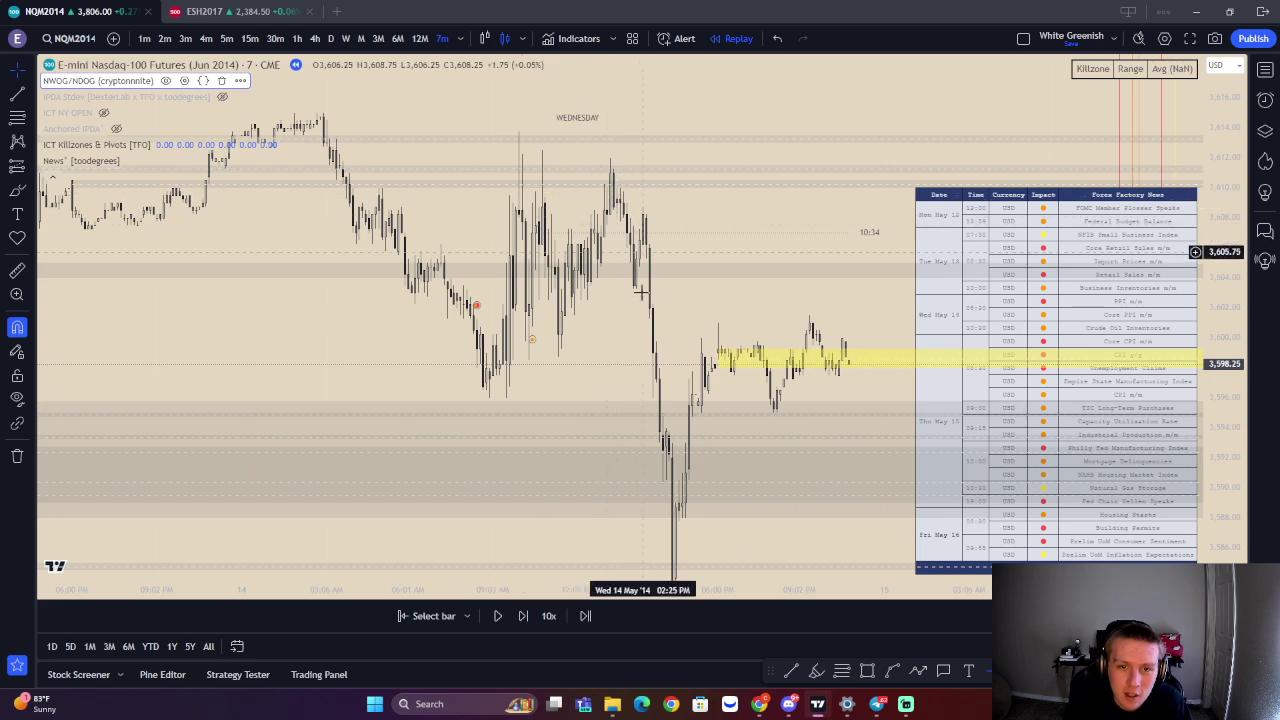
Compare price with the gap zones and news markers backward from Wednesday 14 to Monday 12 May 2014
drag(677, 440, 675, 265)
drag(520, 376, 1100, 680)
drag(470, 405, 733, 374)
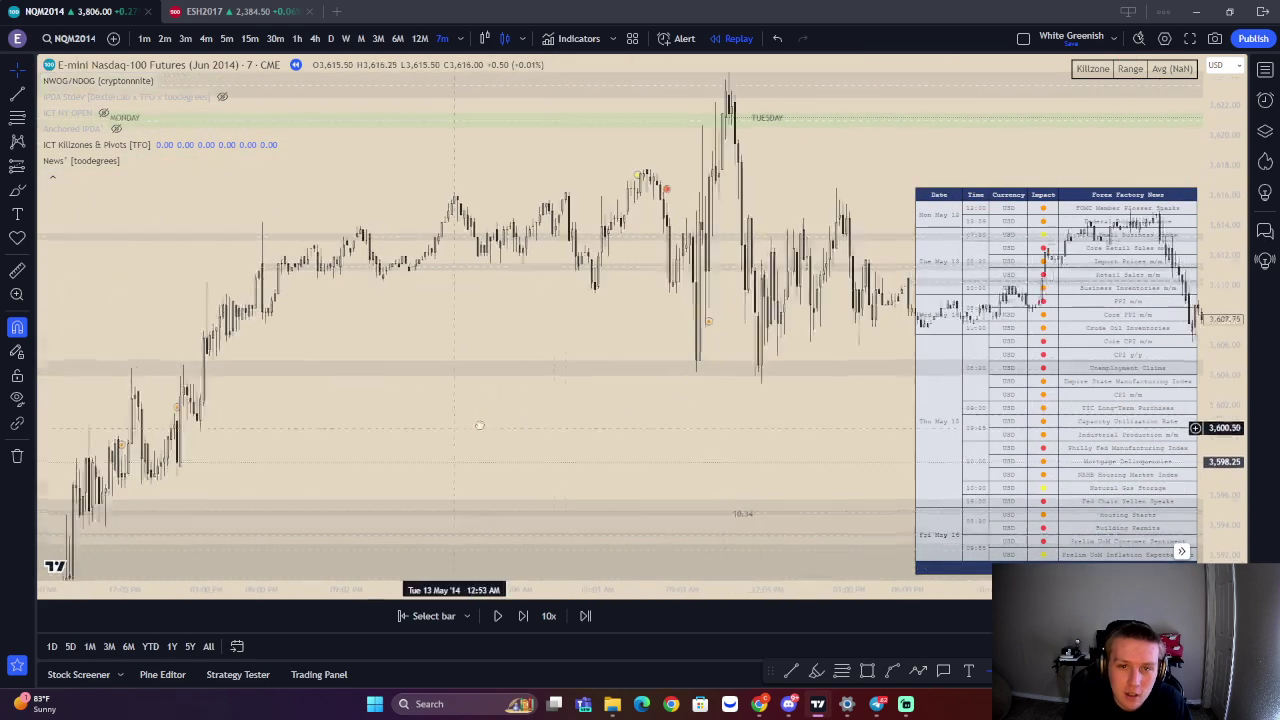
drag(454, 428, 940, 228)
drag(471, 503, 614, 312)
drag(554, 514, 527, 277)
Restart the bar replay from the evening of Sunday 11 May 2014 and inspect Friday 9 May at the gap zones
scroll(604, 488, up, 10)
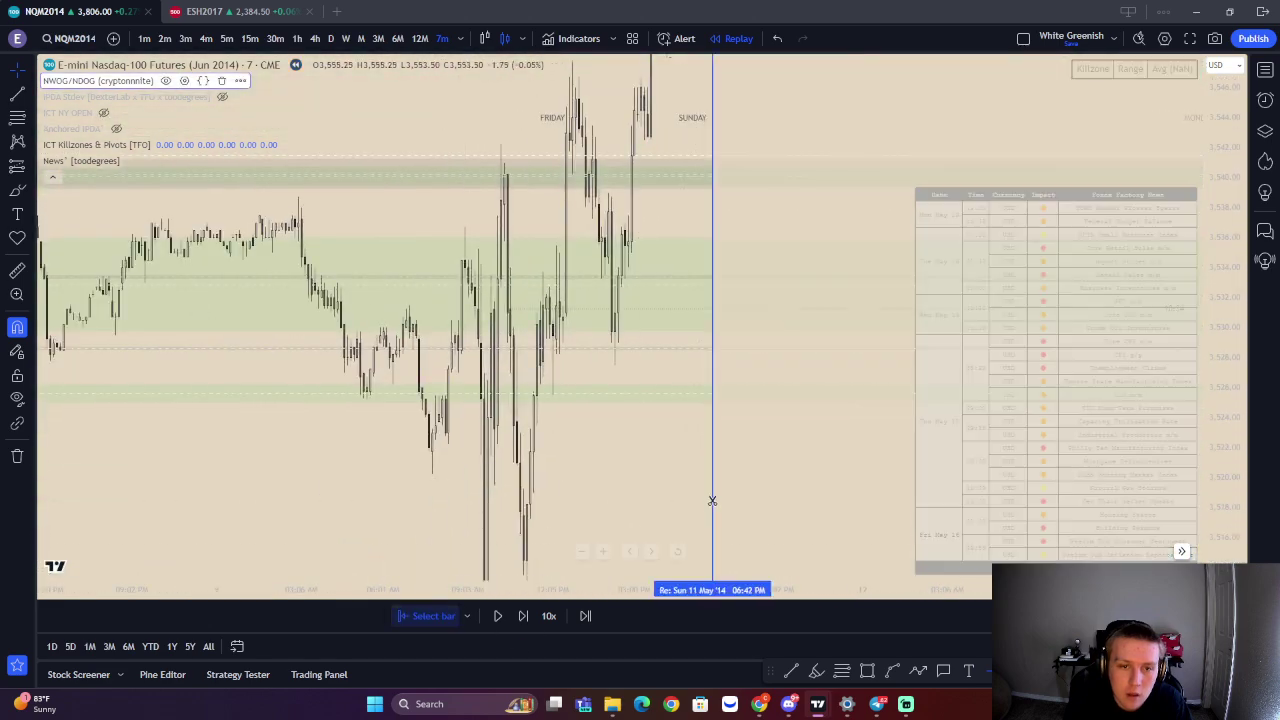
scroll(651, 503, up, 5)
drag(659, 509, 446, 383)
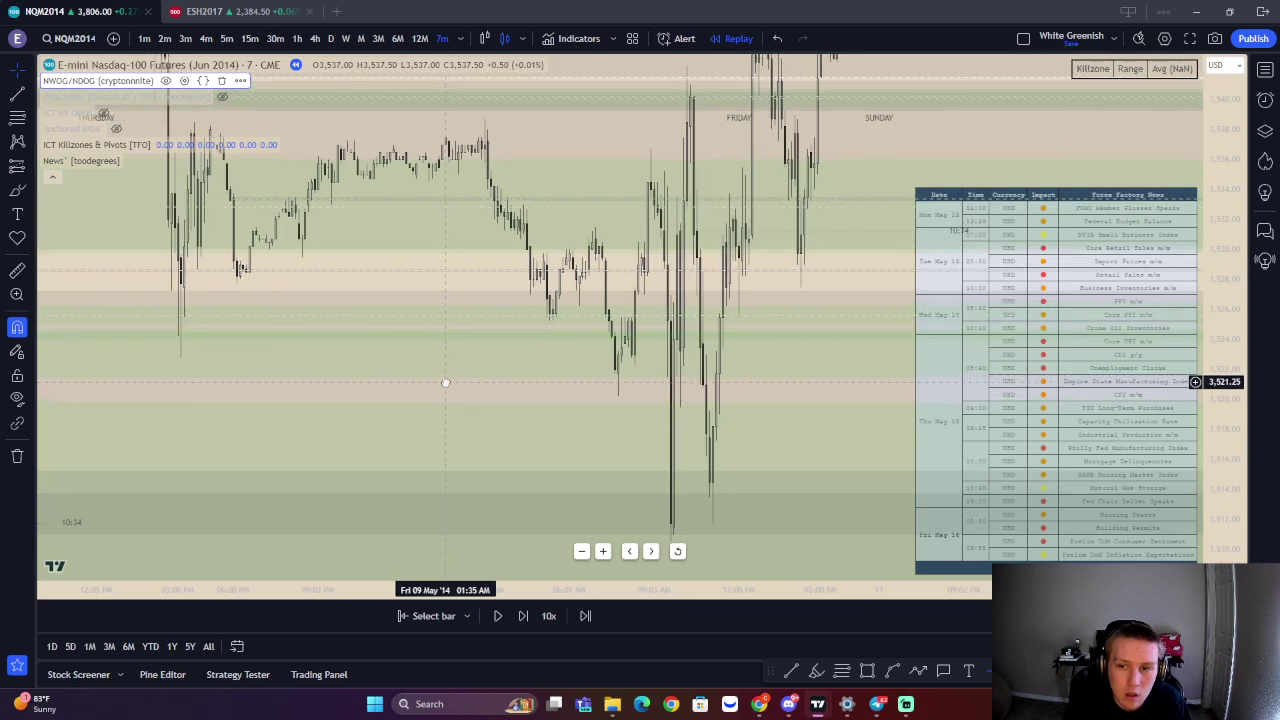
Review price against the gap zones backward from Thursday 8 to Monday 5 May 2014
scroll(446, 383, up, 10)
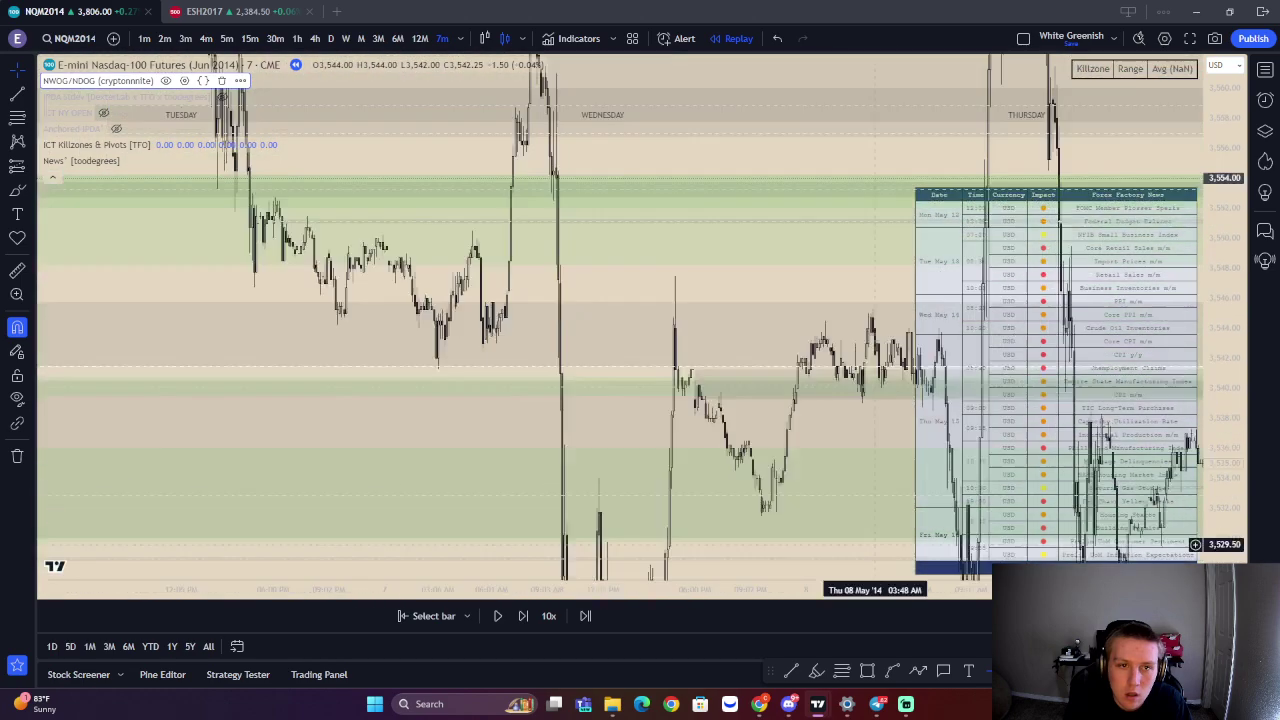
scroll(618, 449, up, 10)
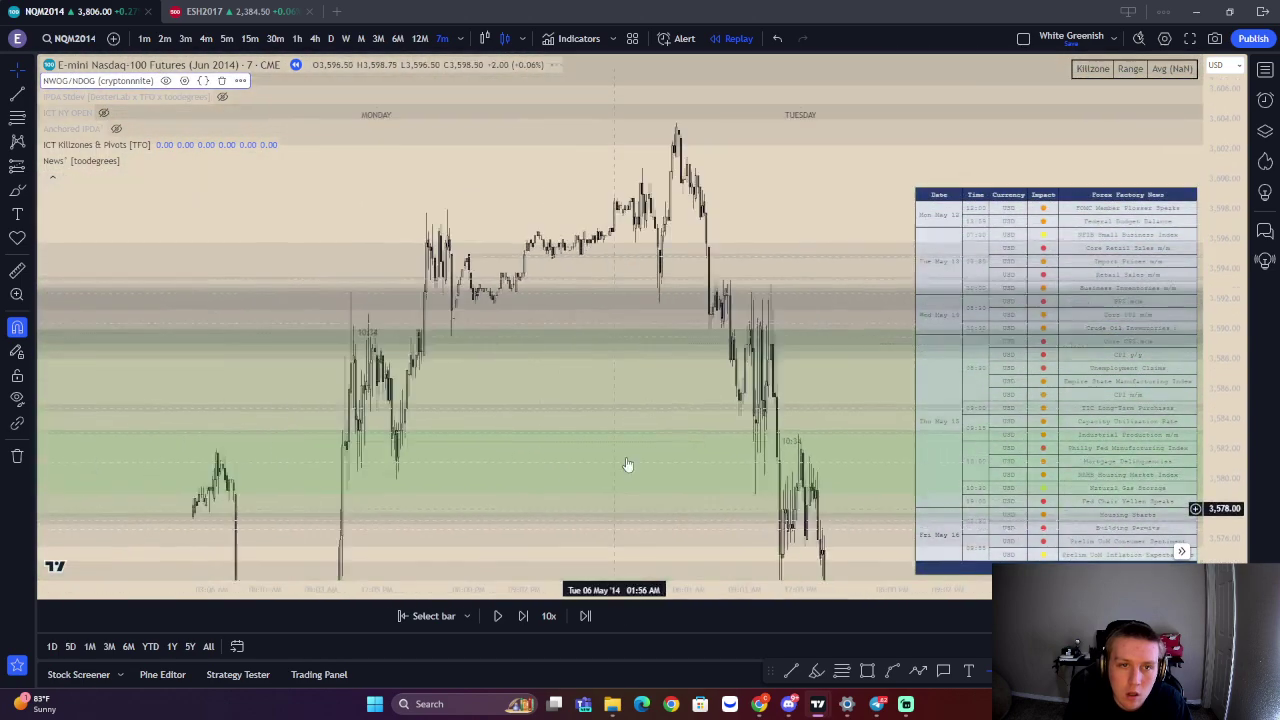
scroll(538, 348, up, 5)
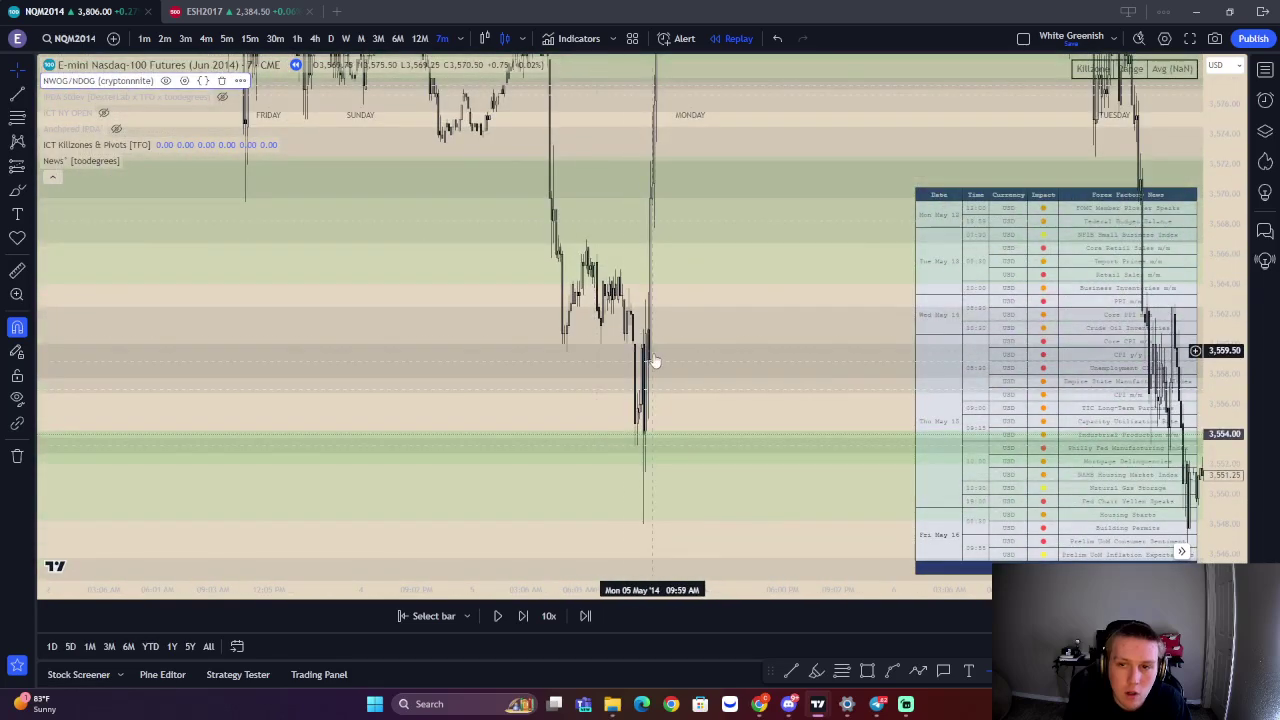
scroll(705, 385, up, 5)
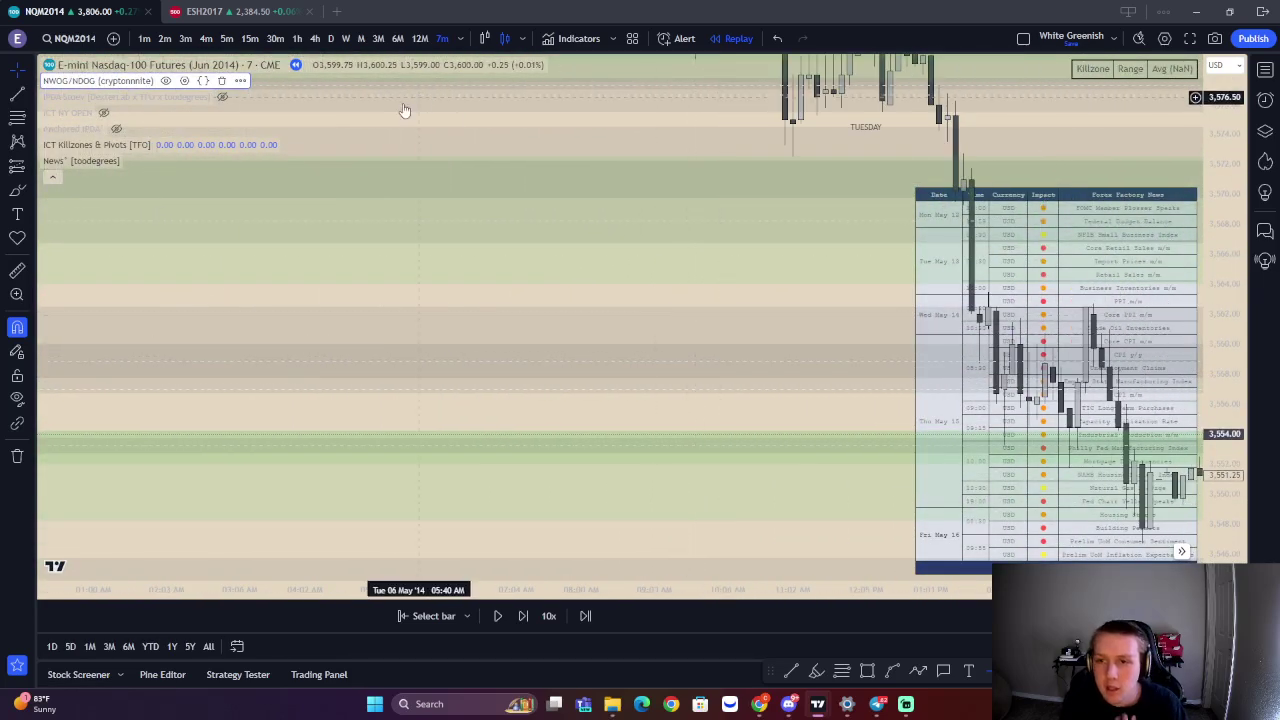
Reset the chart view so the latest replayed bars from Friday 9 and Sunday 11 May 2014 are in frame
click(83, 44)
click(212, 173)
right_click(810, 220)
click(810, 221)
right_click(763, 220)
click(694, 306)
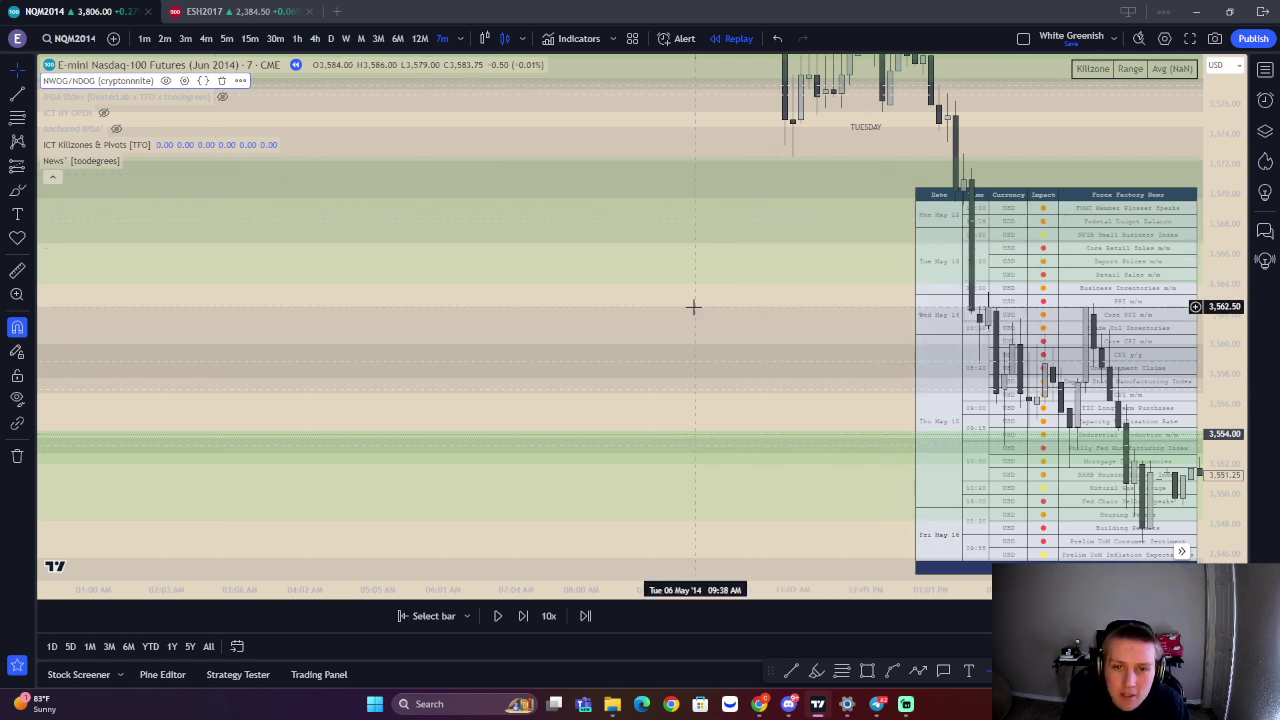
right_click(695, 308)
right_click(749, 296)
click(775, 306)
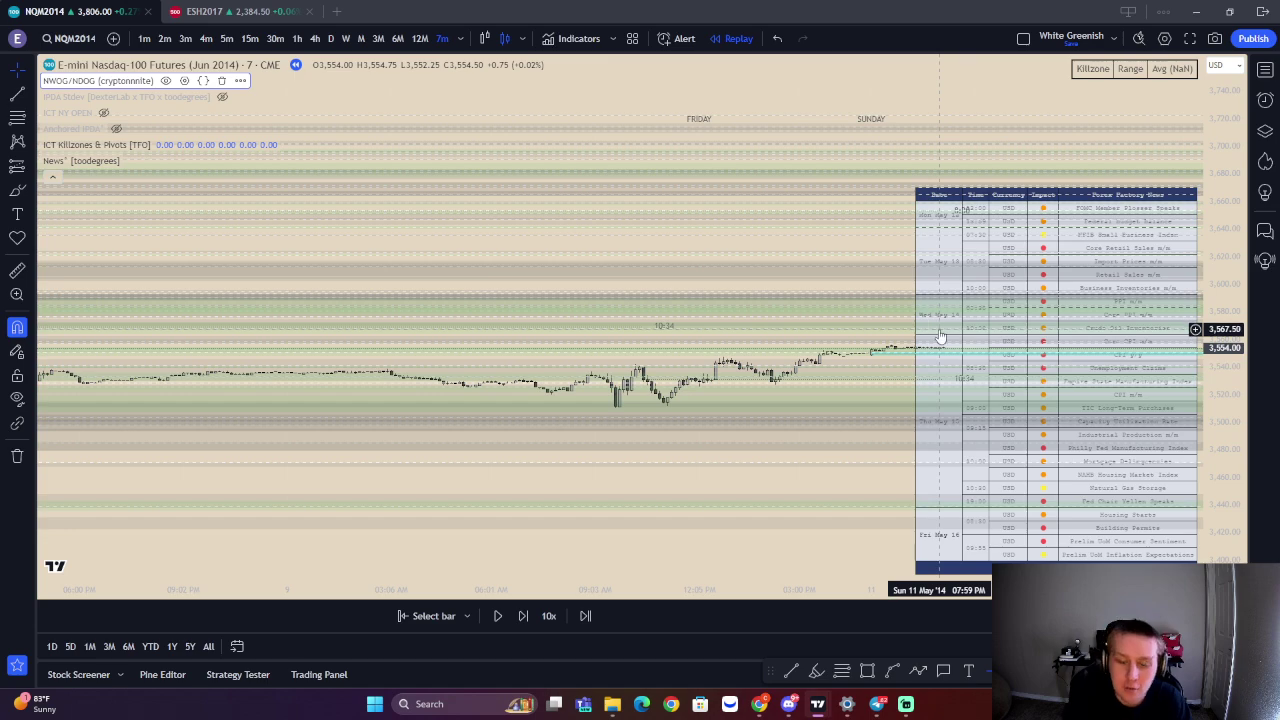
Hide the NWOG/NDOG opening gap indicator and remove the News indicator from the chart
key(Delete)
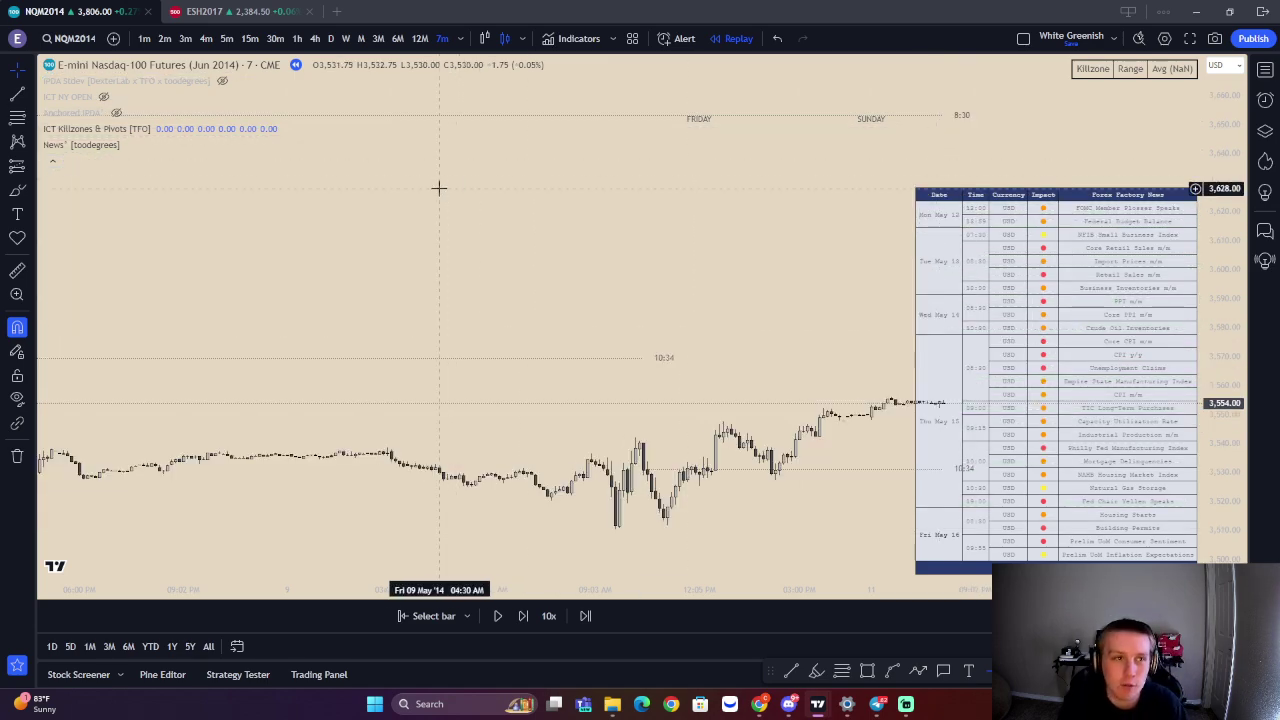
key(ctrl+z)
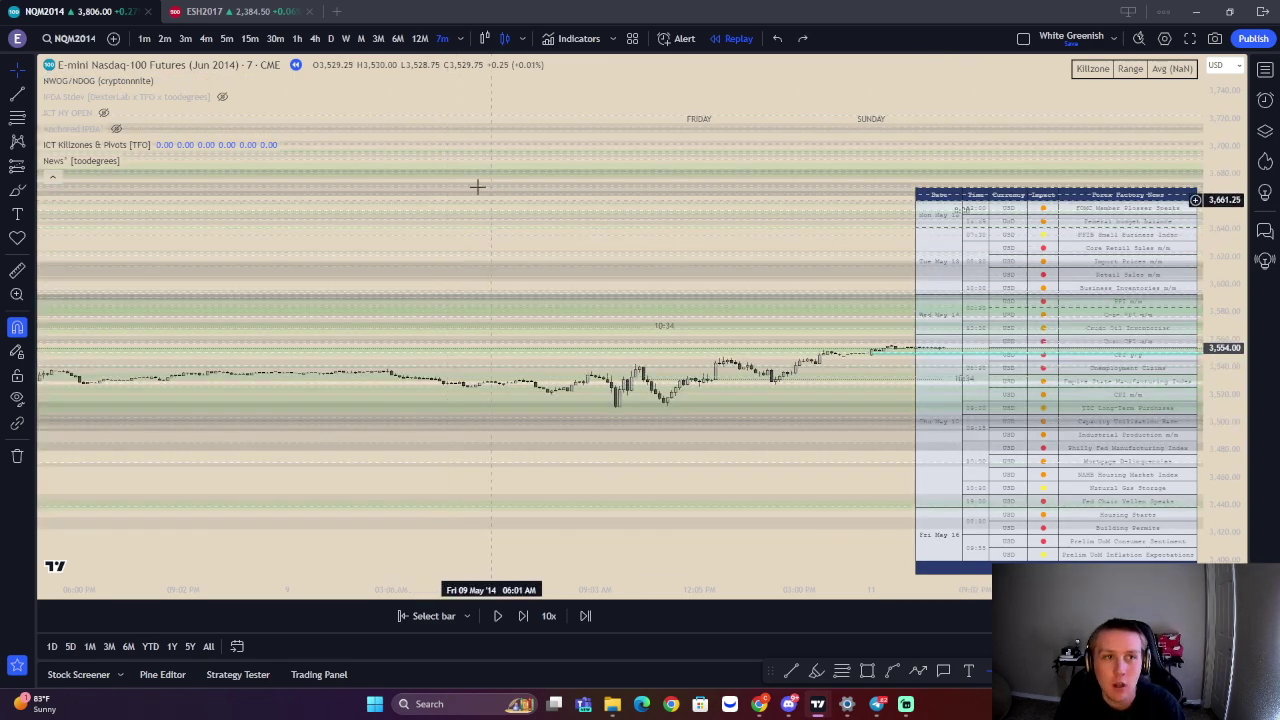
click(166, 81)
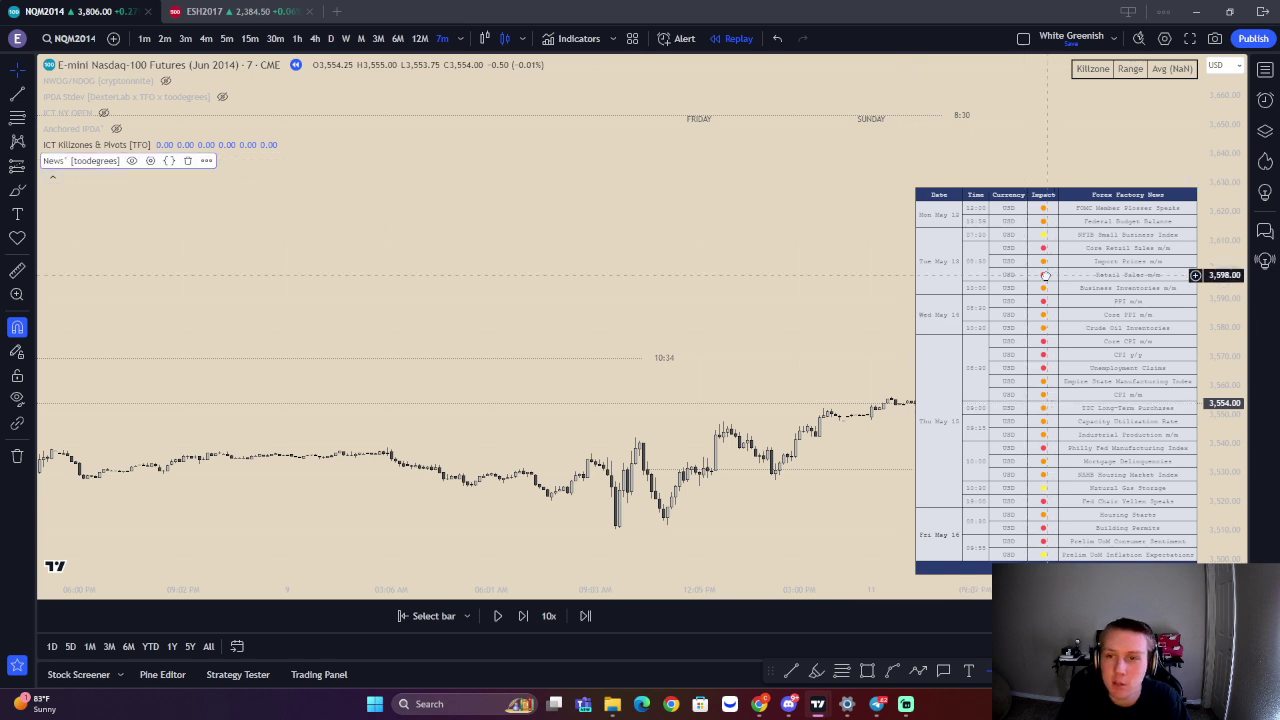
click(187, 161)
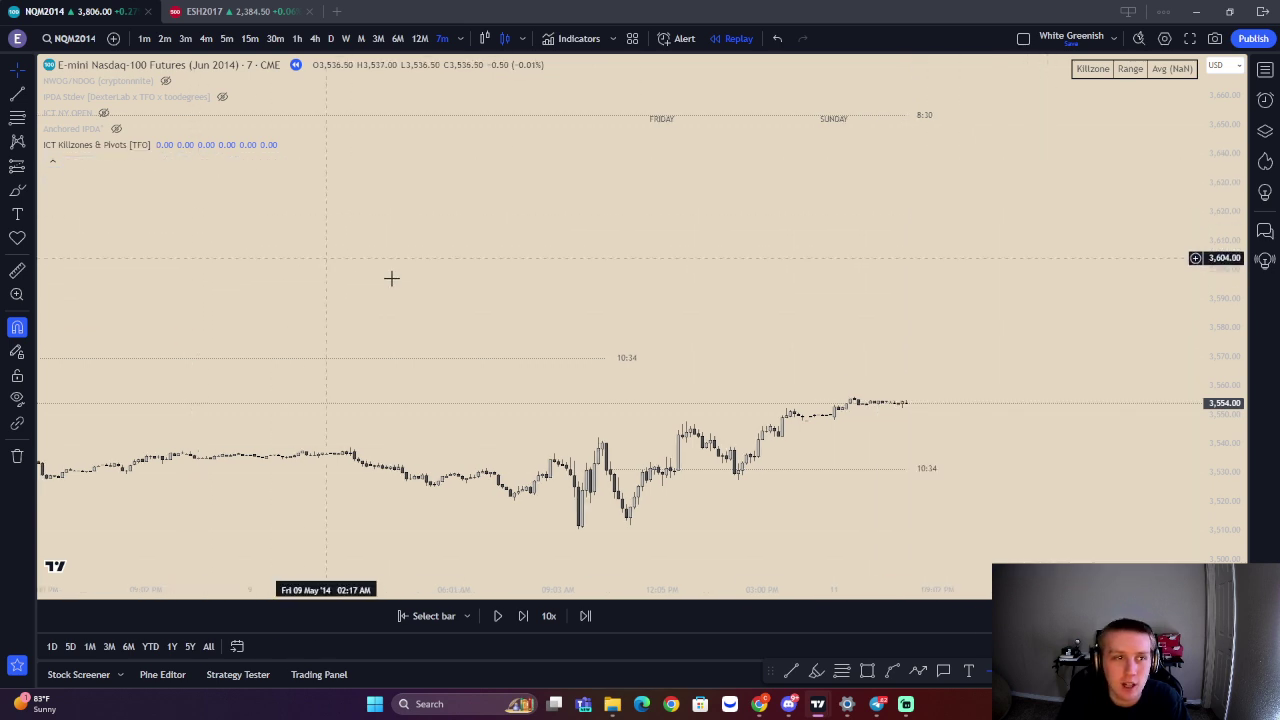